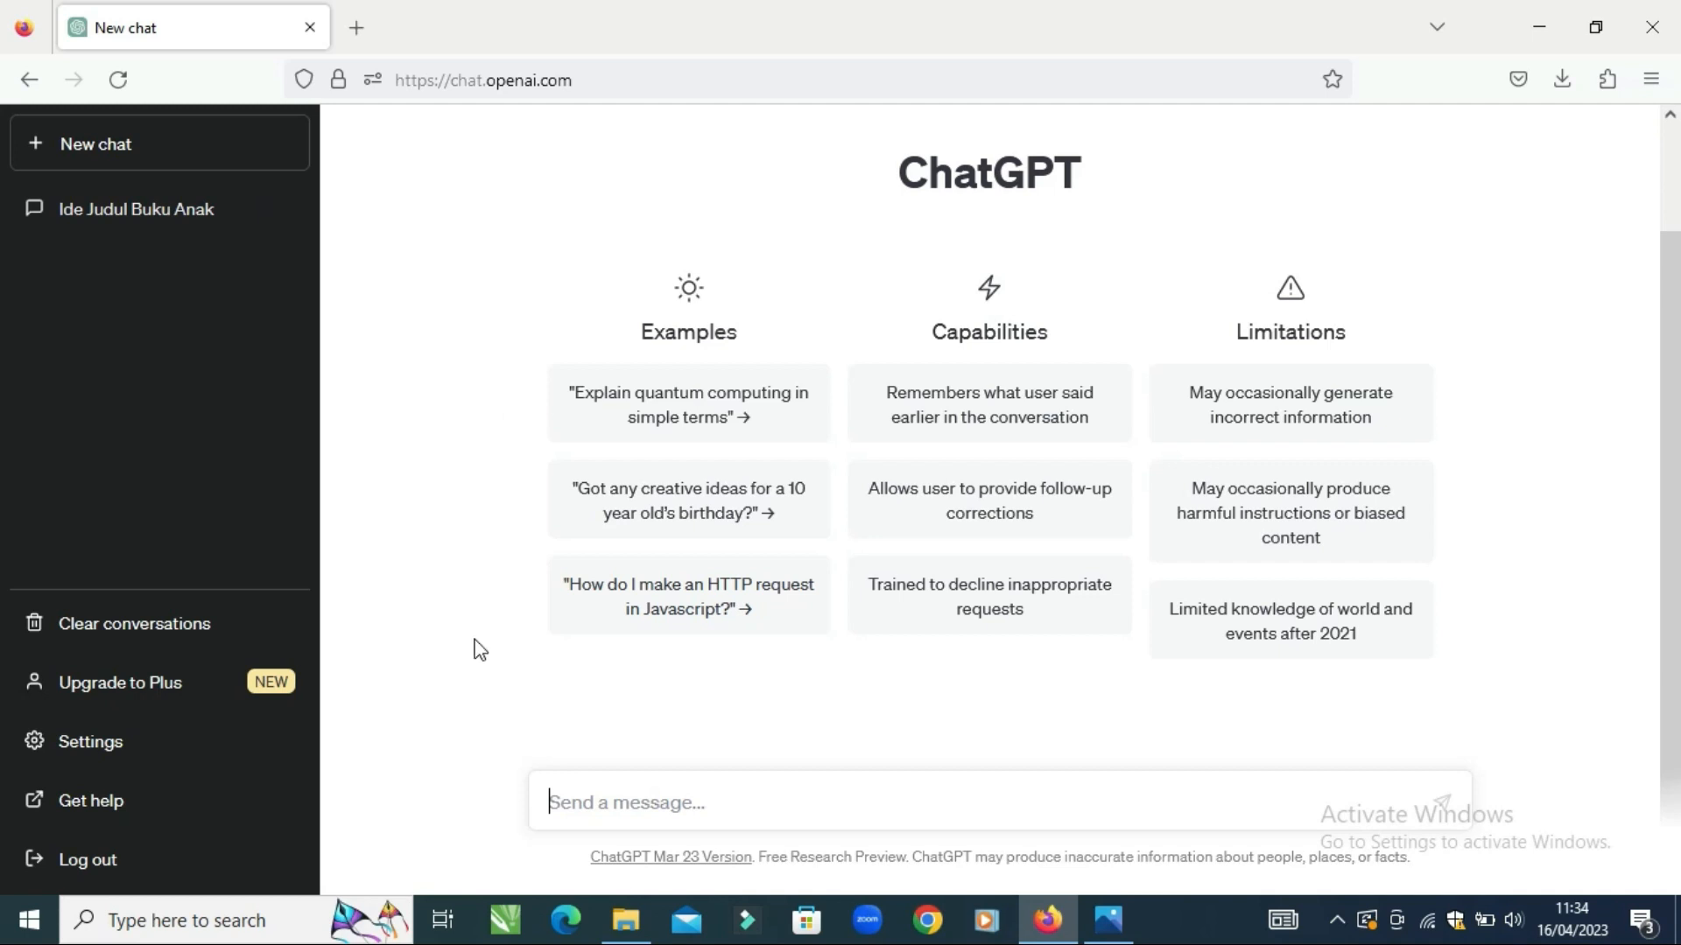
- Check the book-making steps image, return to ChatGPT and send the prompt "berikan saya contoh judul buku cerita anak yang menarik"
{"action": "left_click", "coordinate": [1124, 926]}
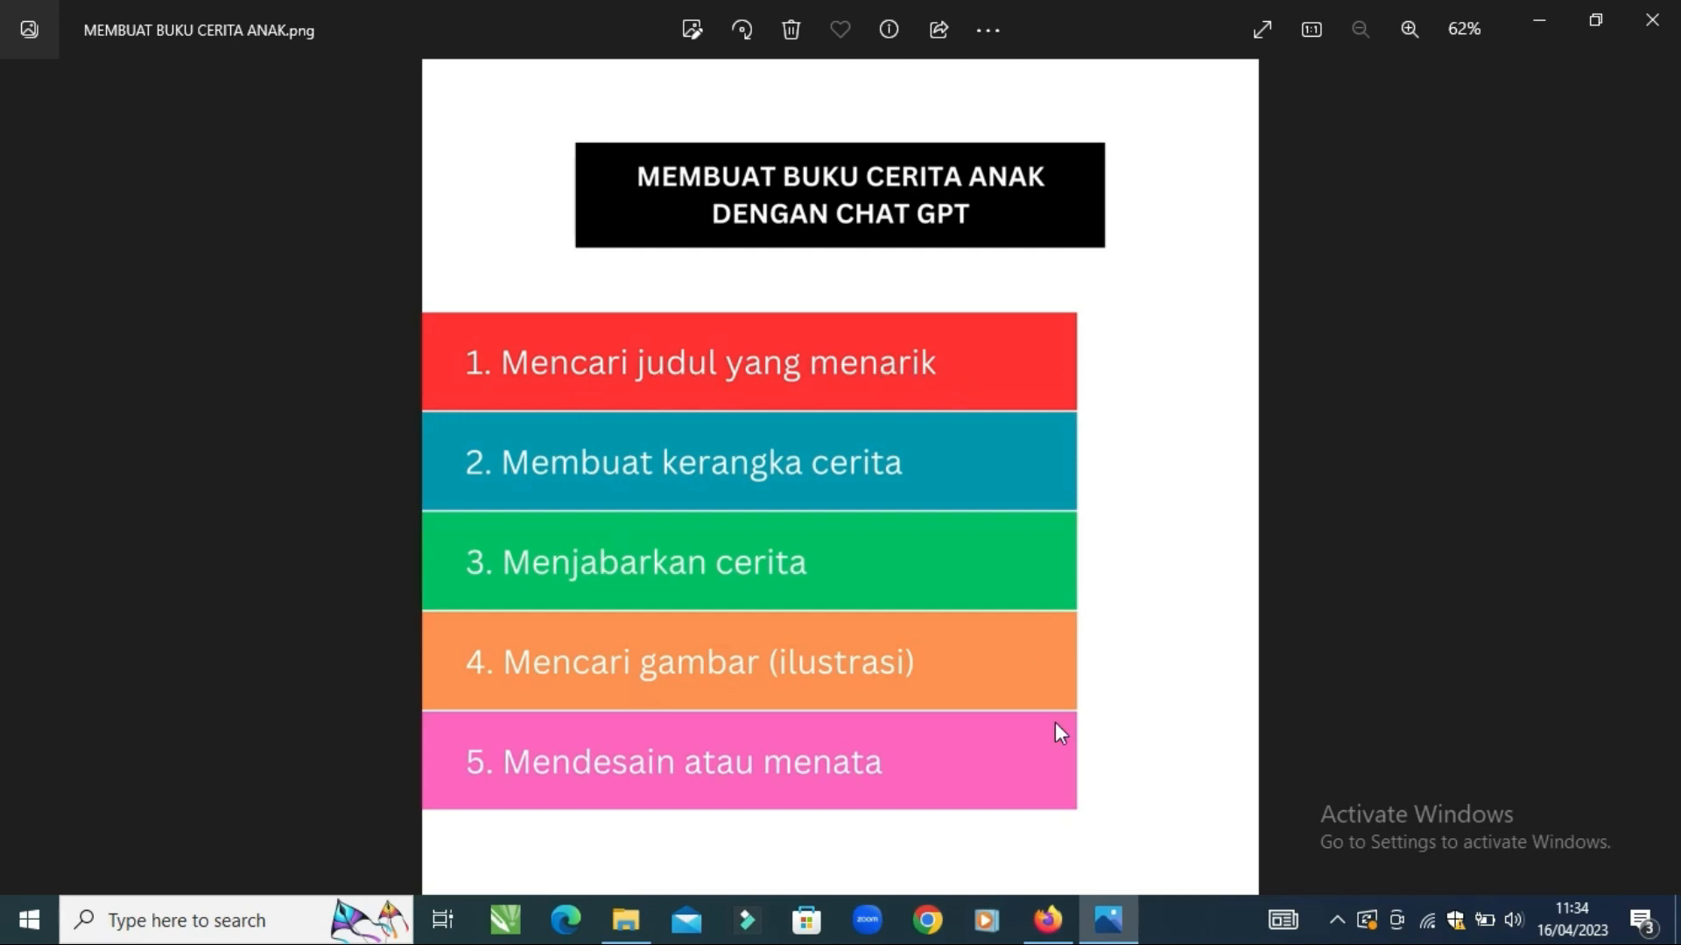
{"action": "left_click", "coordinate": [1048, 921]}
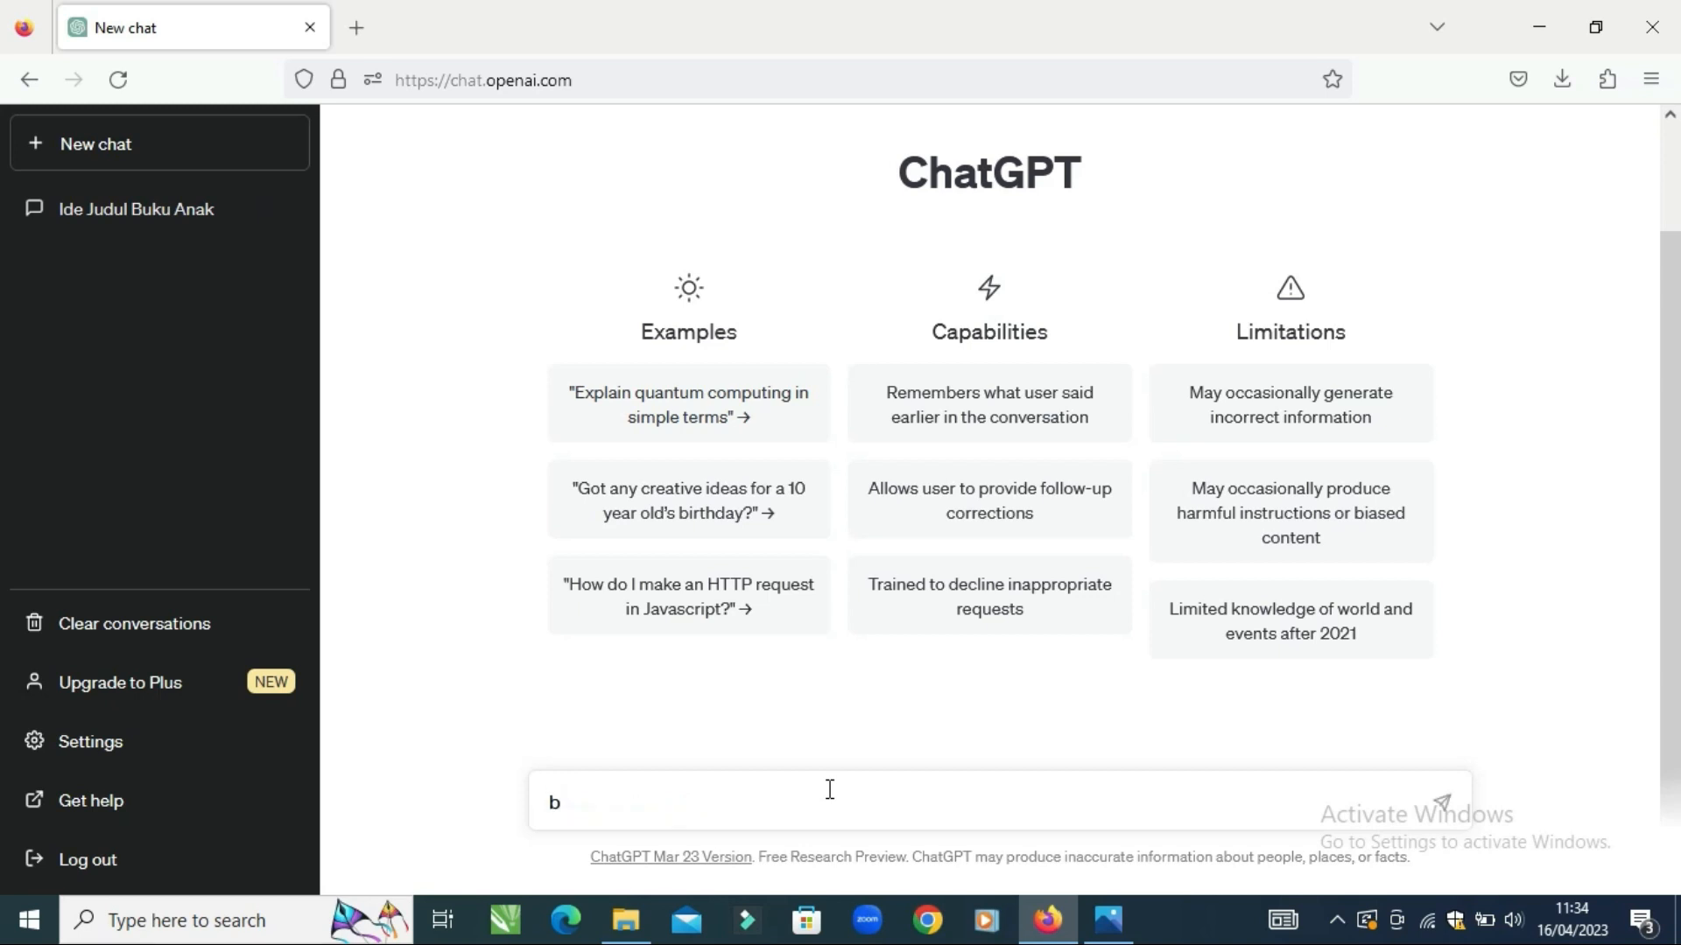
{"action": "type", "text": "erikan saya contoh judul bu"}
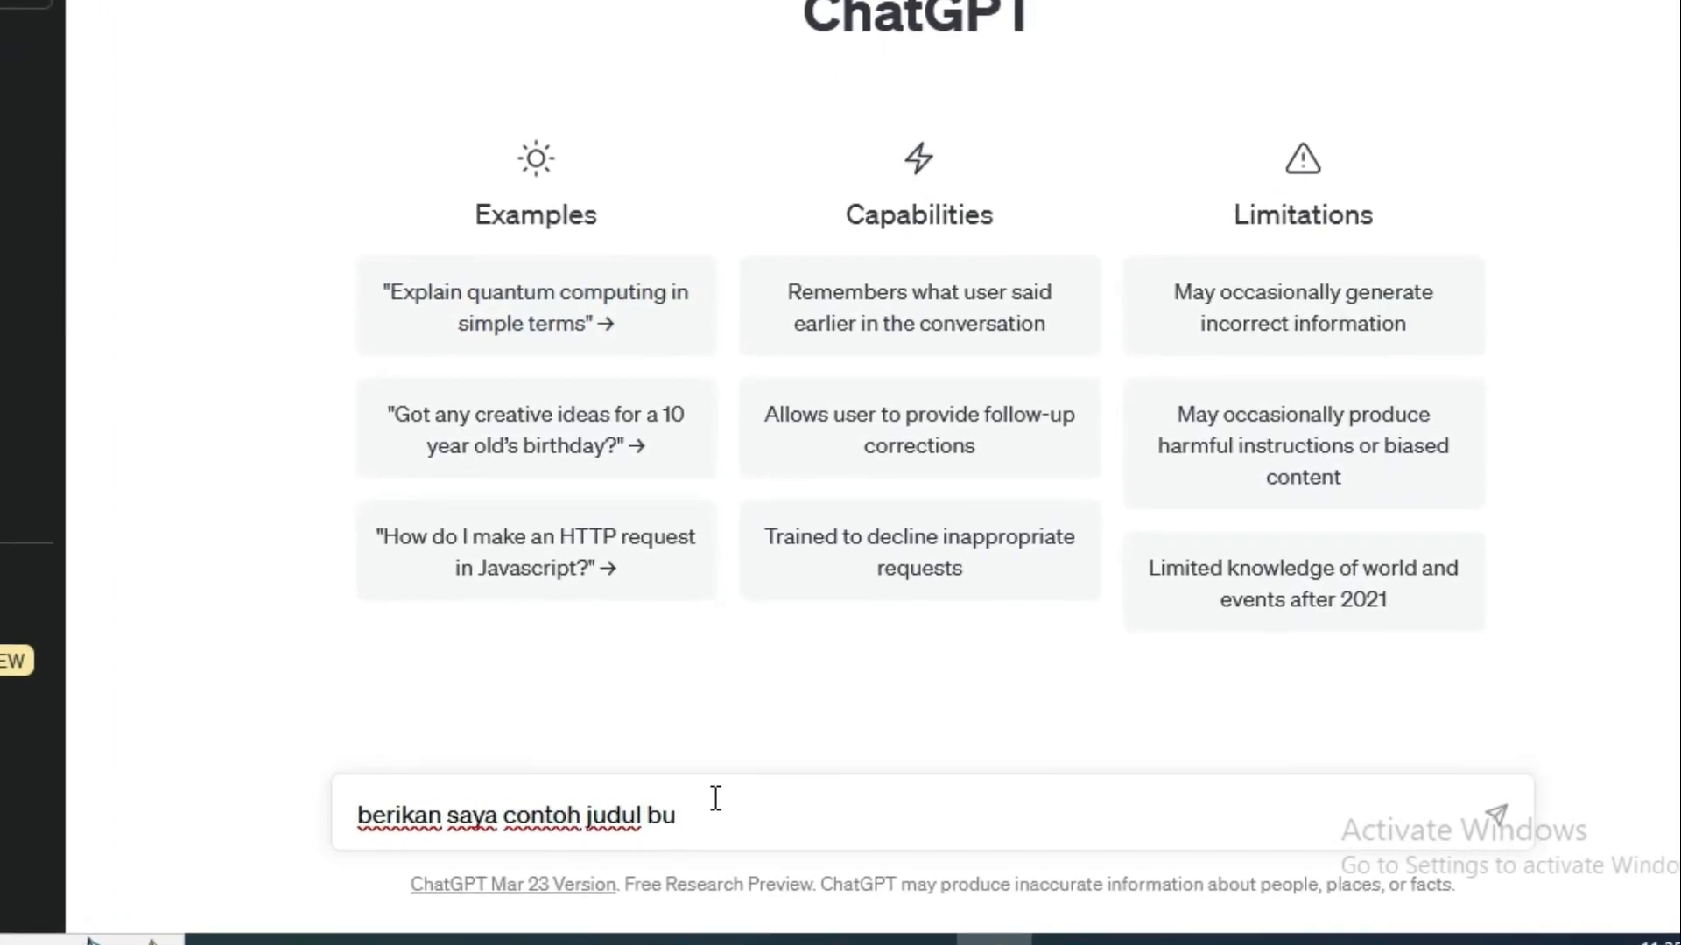
{"action": "type", "text": "ku cerita anak yang menarik"}
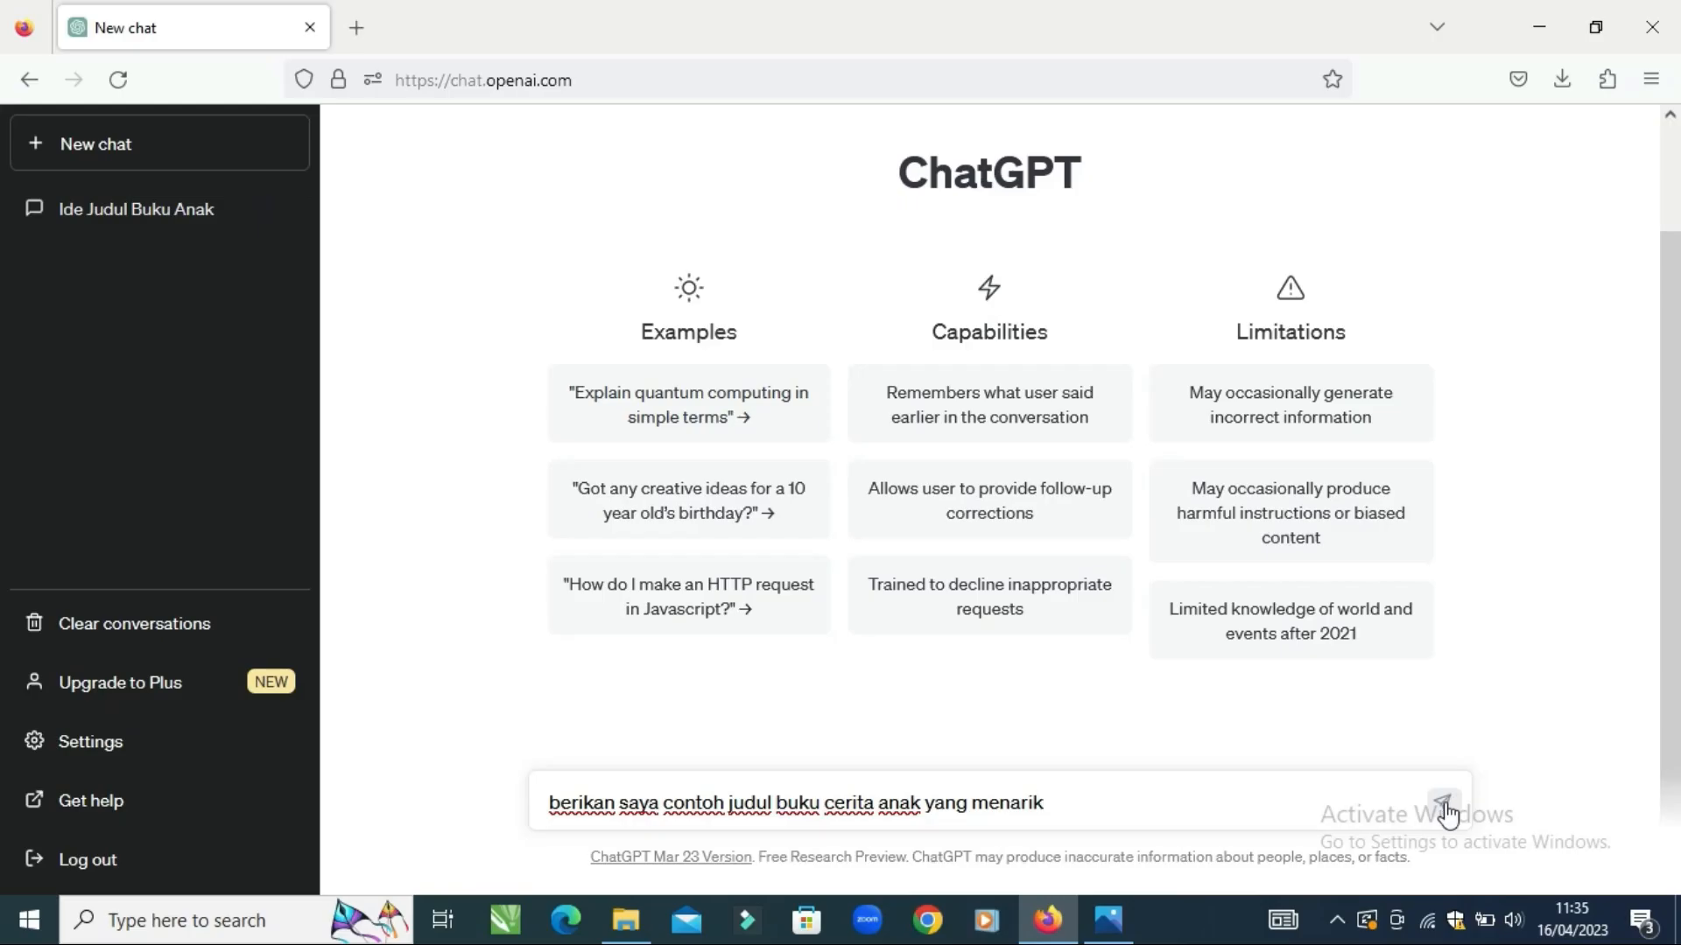
{"action": "left_click", "coordinate": [1444, 802]}
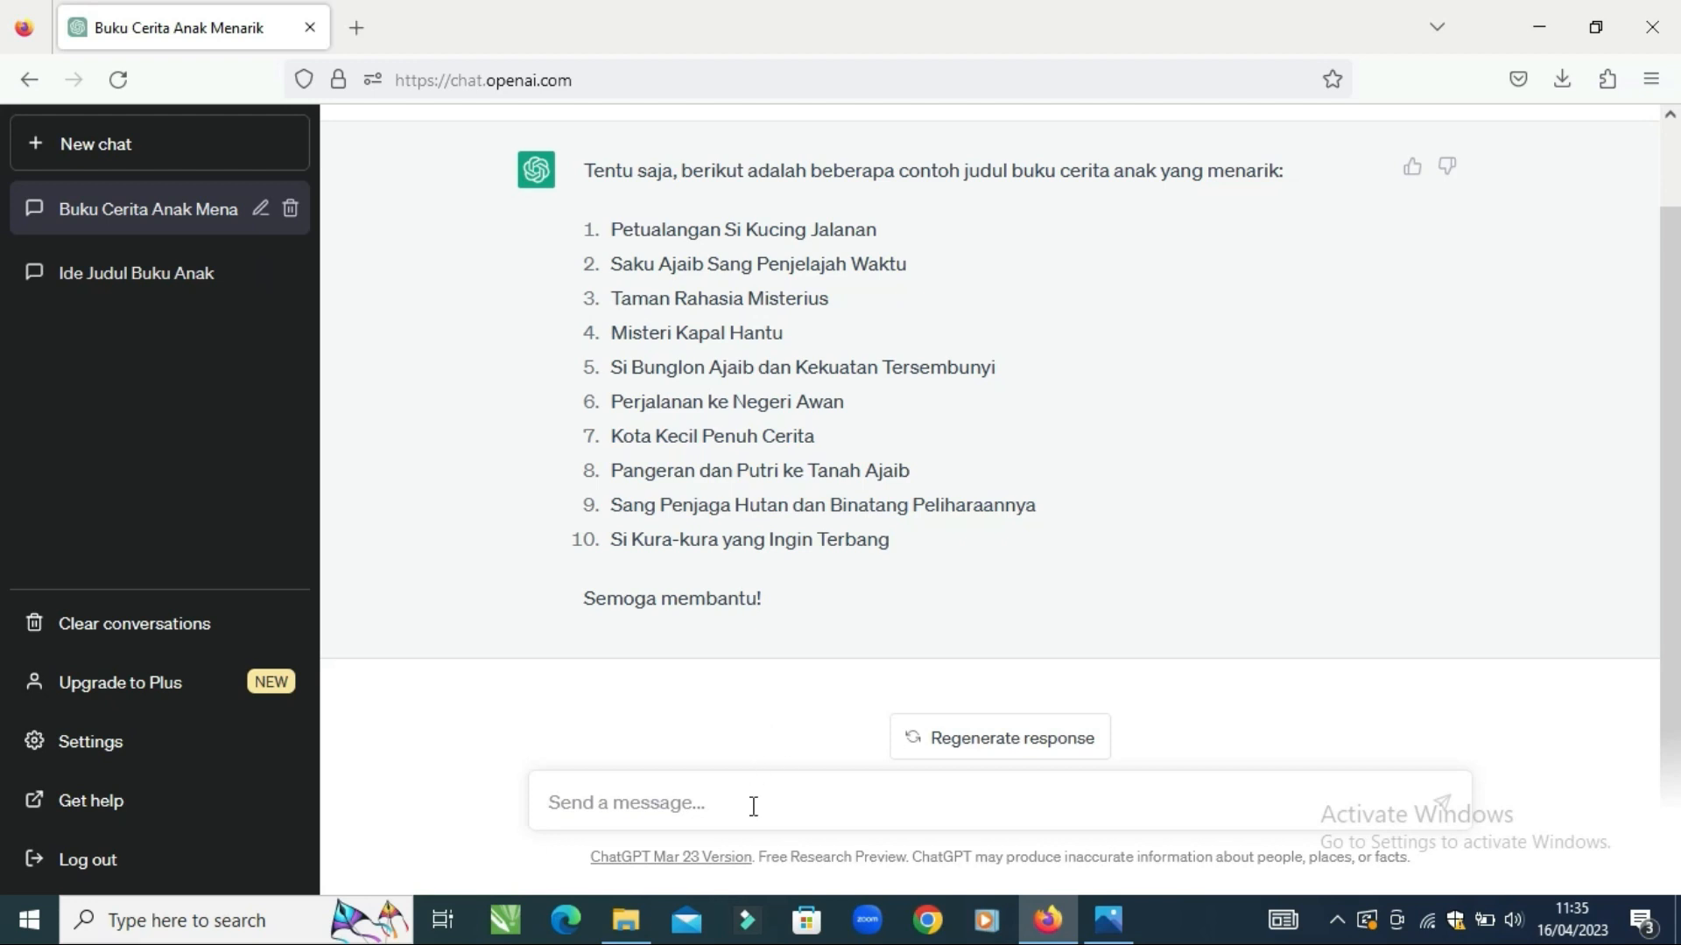
- Check the steps image again, return to ChatGPT and send the prompt "buatkan saya kerangka cerita pada poin 3 taman rahasia misterius"
{"action": "left_click", "coordinate": [1109, 920]}
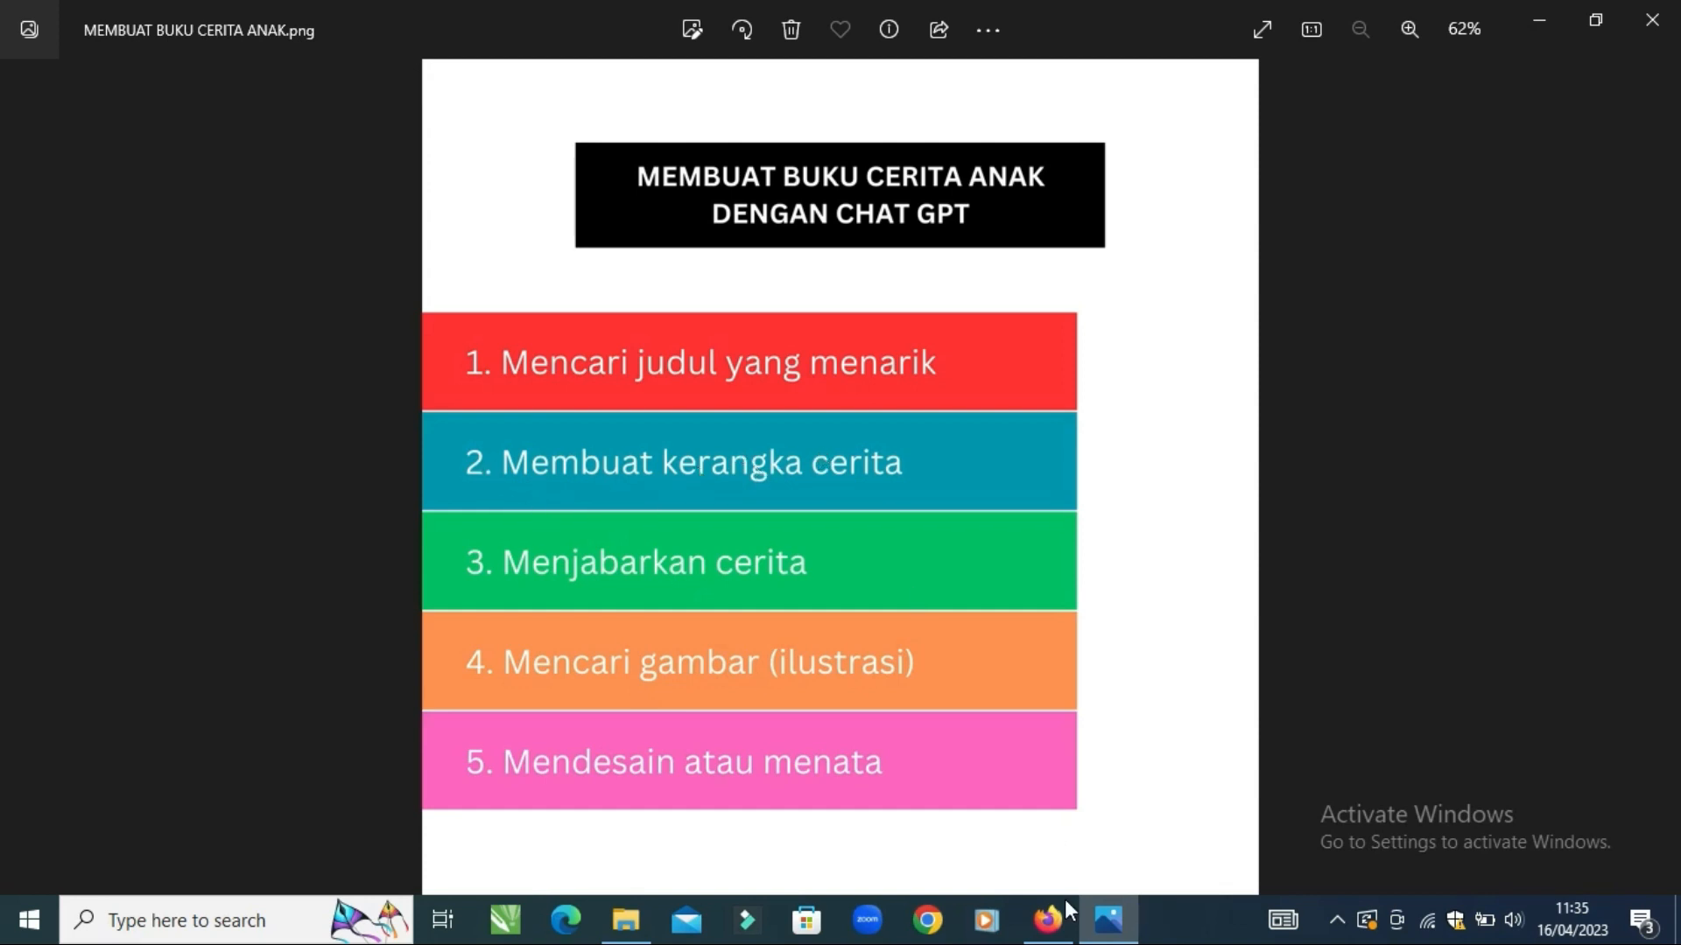
{"action": "left_click", "coordinate": [1050, 920]}
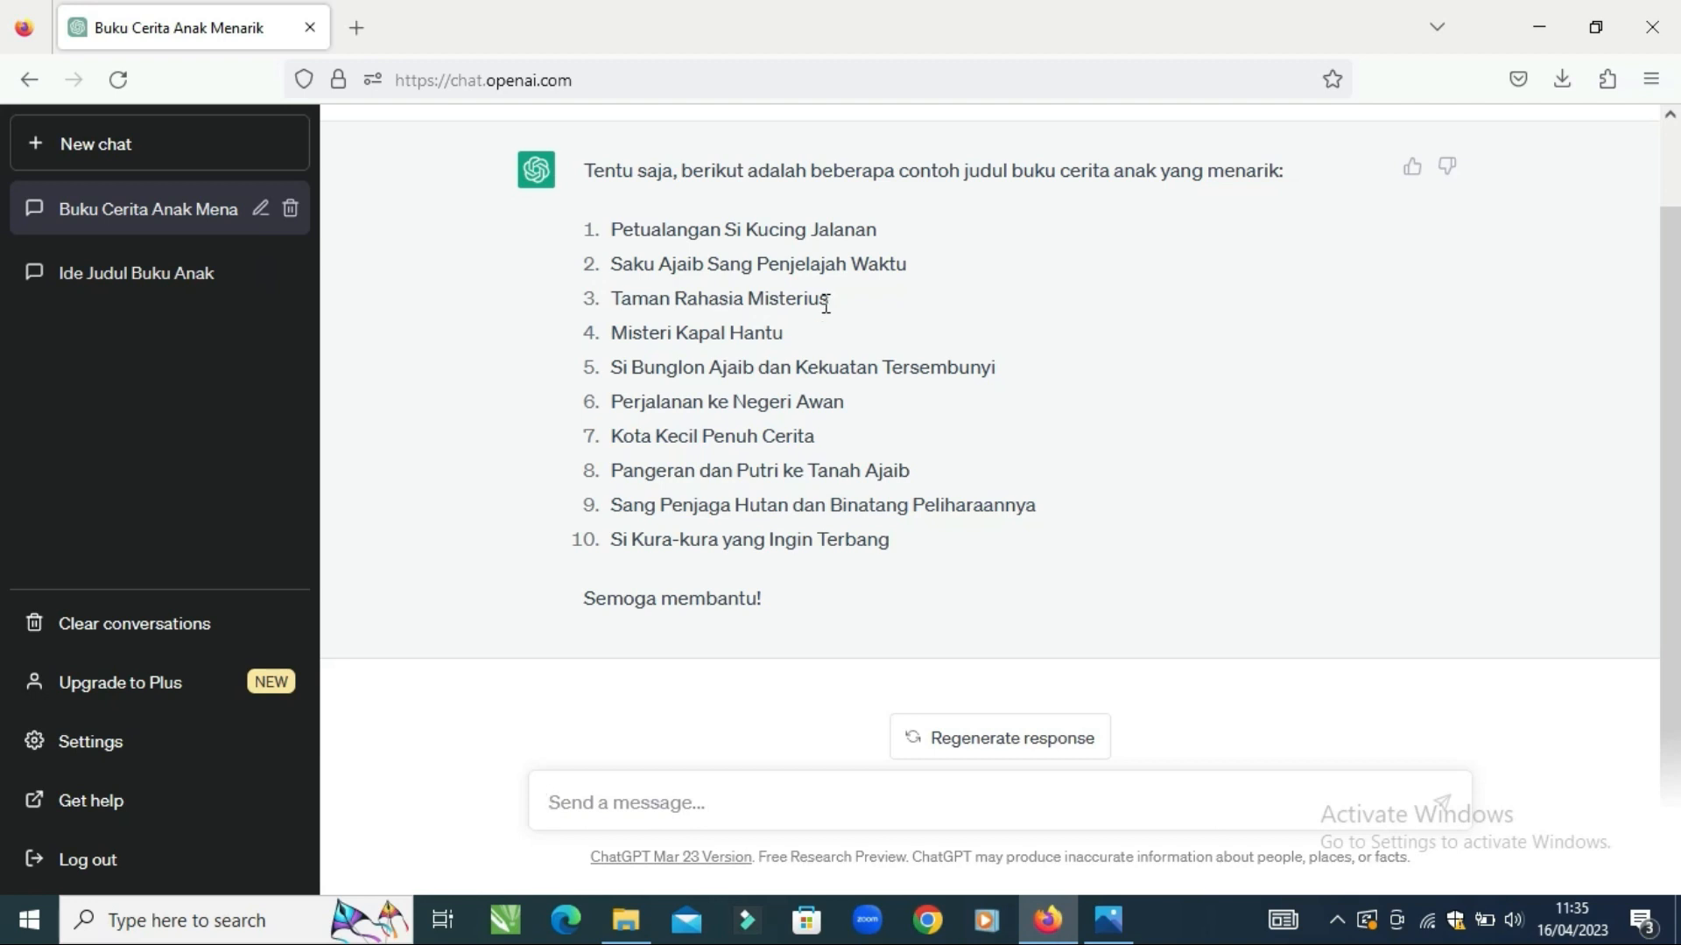
{"action": "type", "text": "tkan saya "}
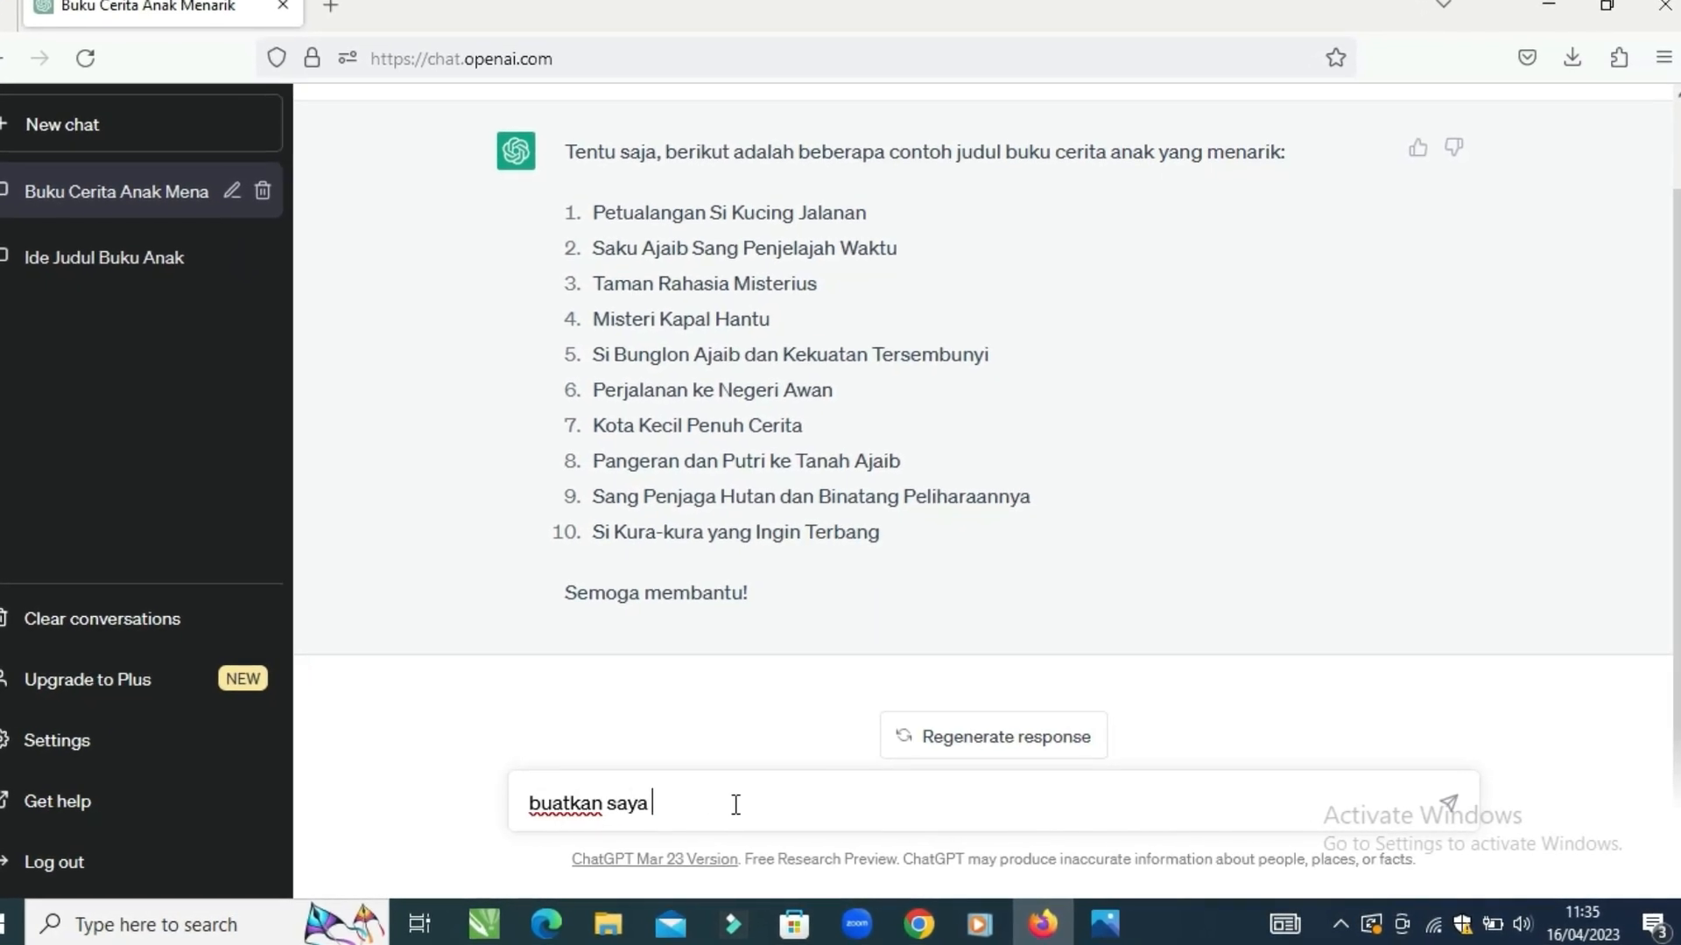
{"action": "type", "text": "kerangka cerita "}
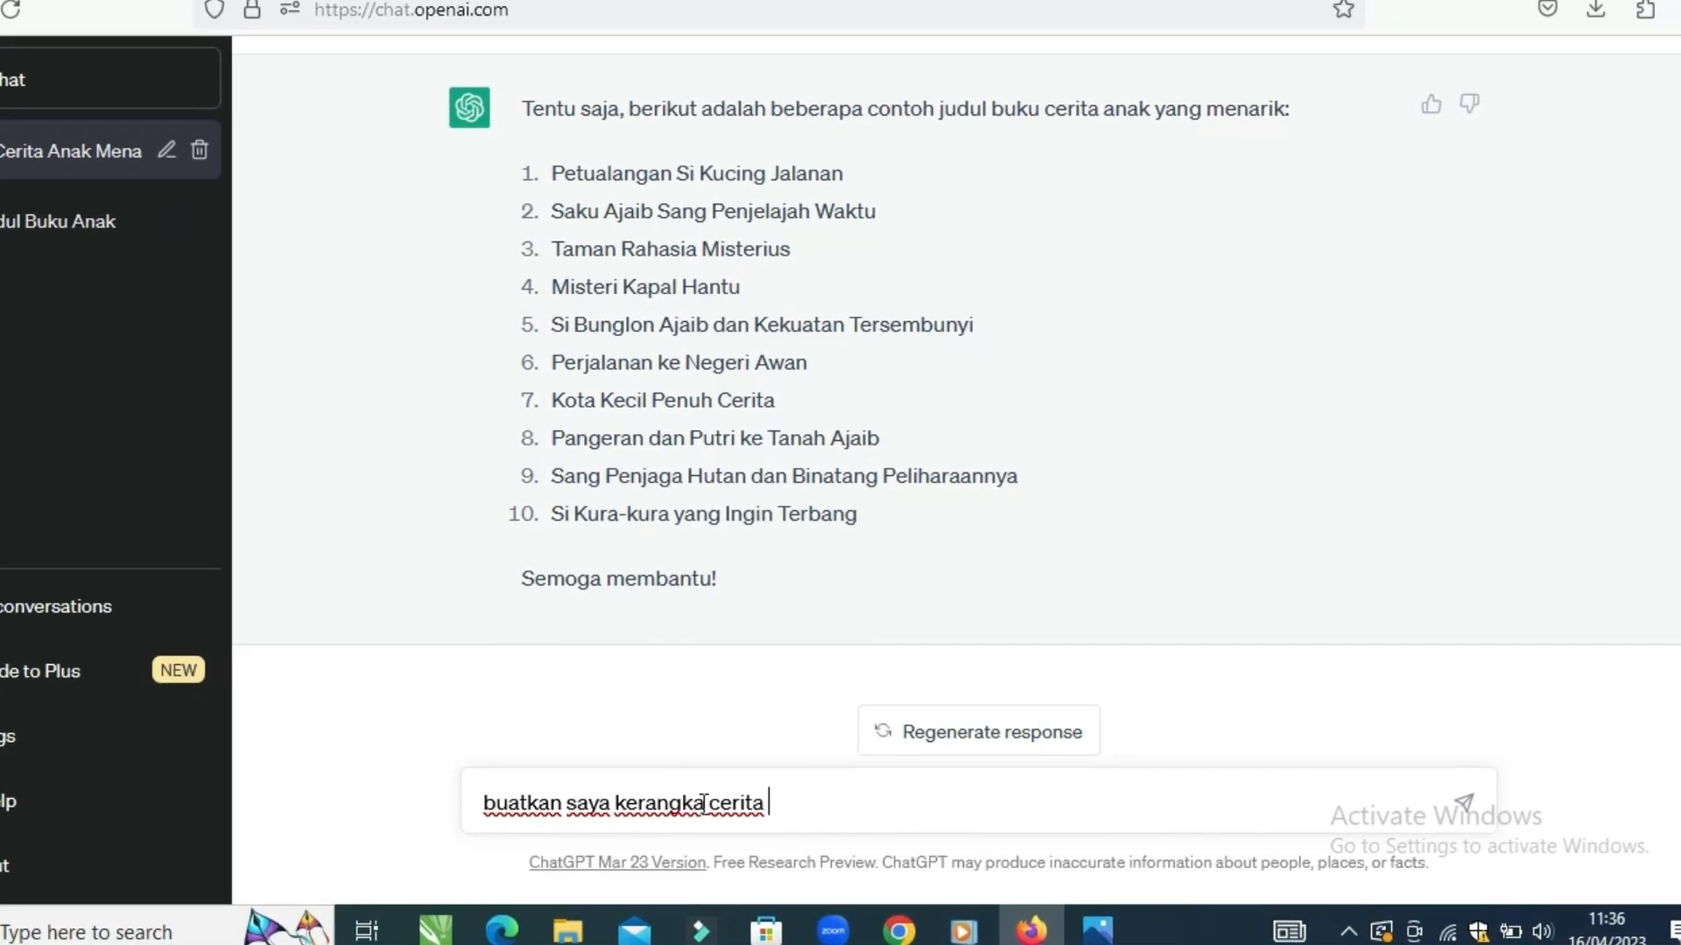
{"action": "type", "text": "pada po"}
{"action": "type", "text": "un"}
{"action": "key", "text": "BackSpace"}
{"action": "key", "text": "BackSpace"}
{"action": "type", "text": "in "}
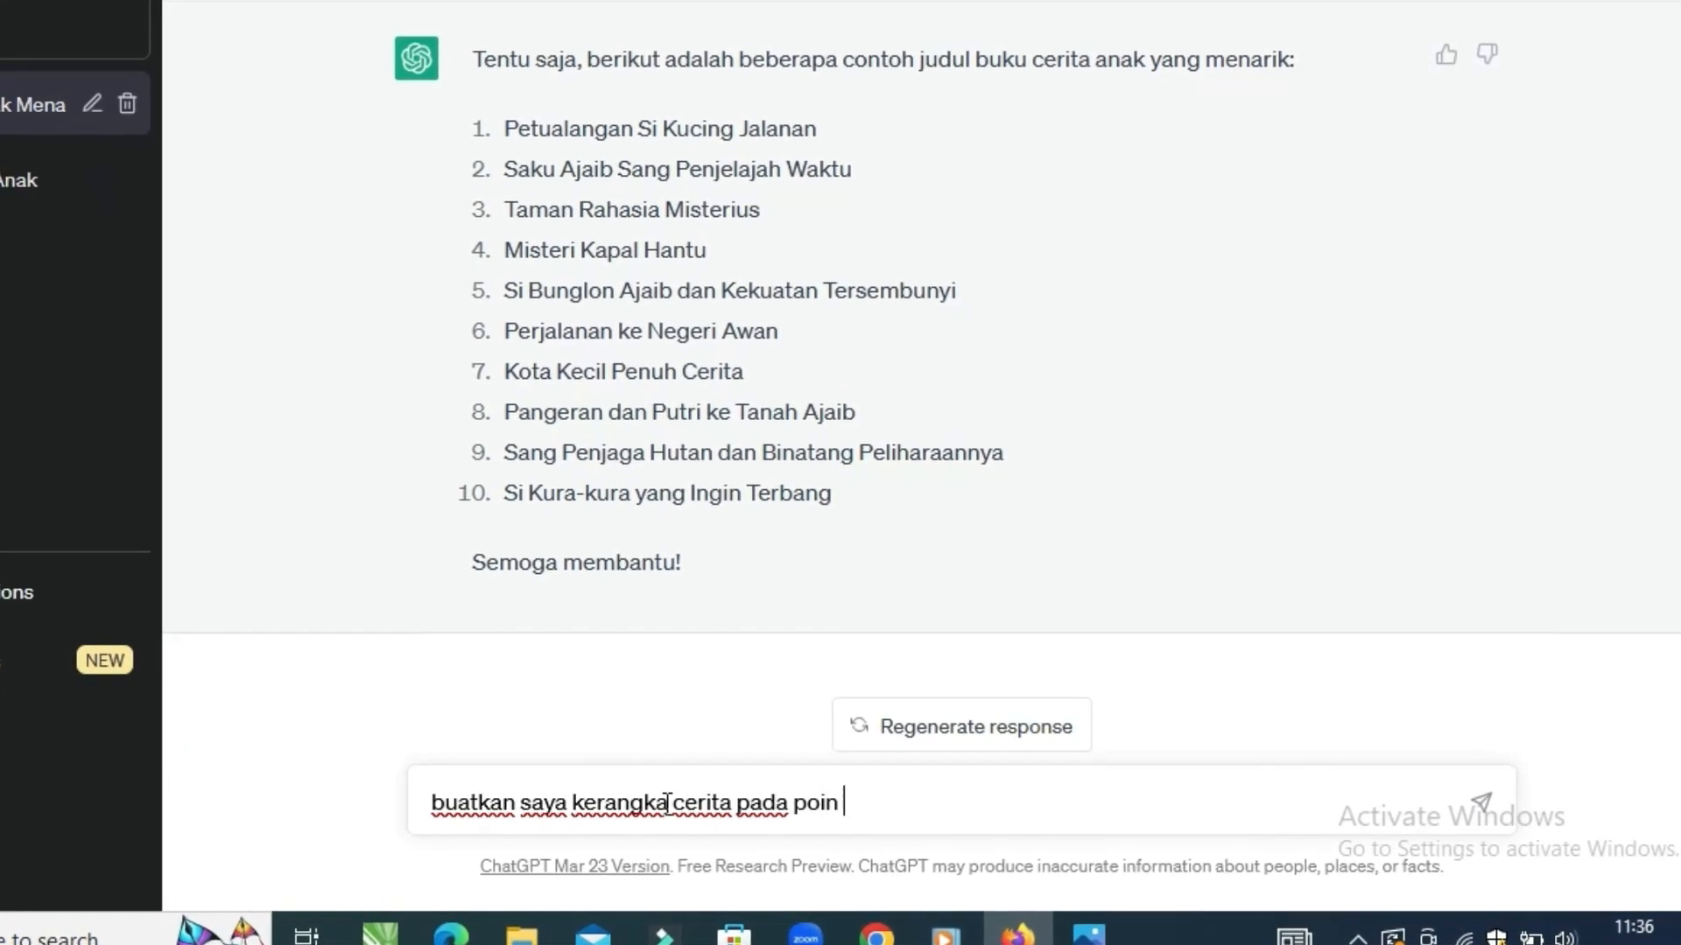
{"action": "type", "text": "3 taman rahasia misterius"}
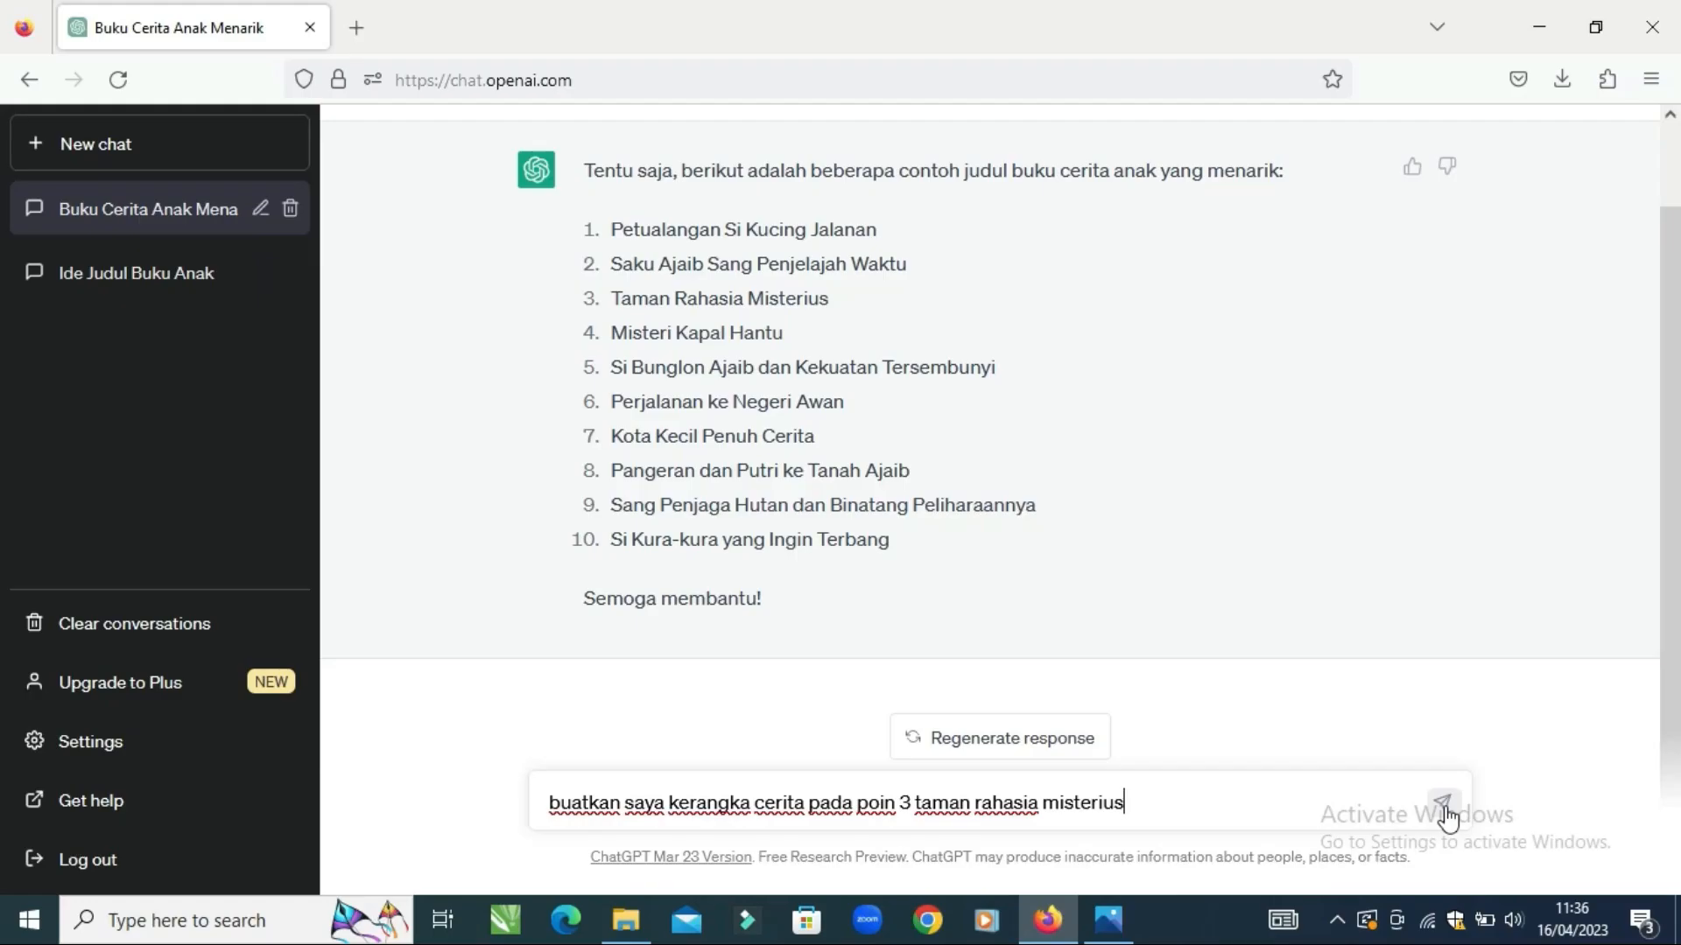
{"action": "left_click", "coordinate": [1584, 800]}
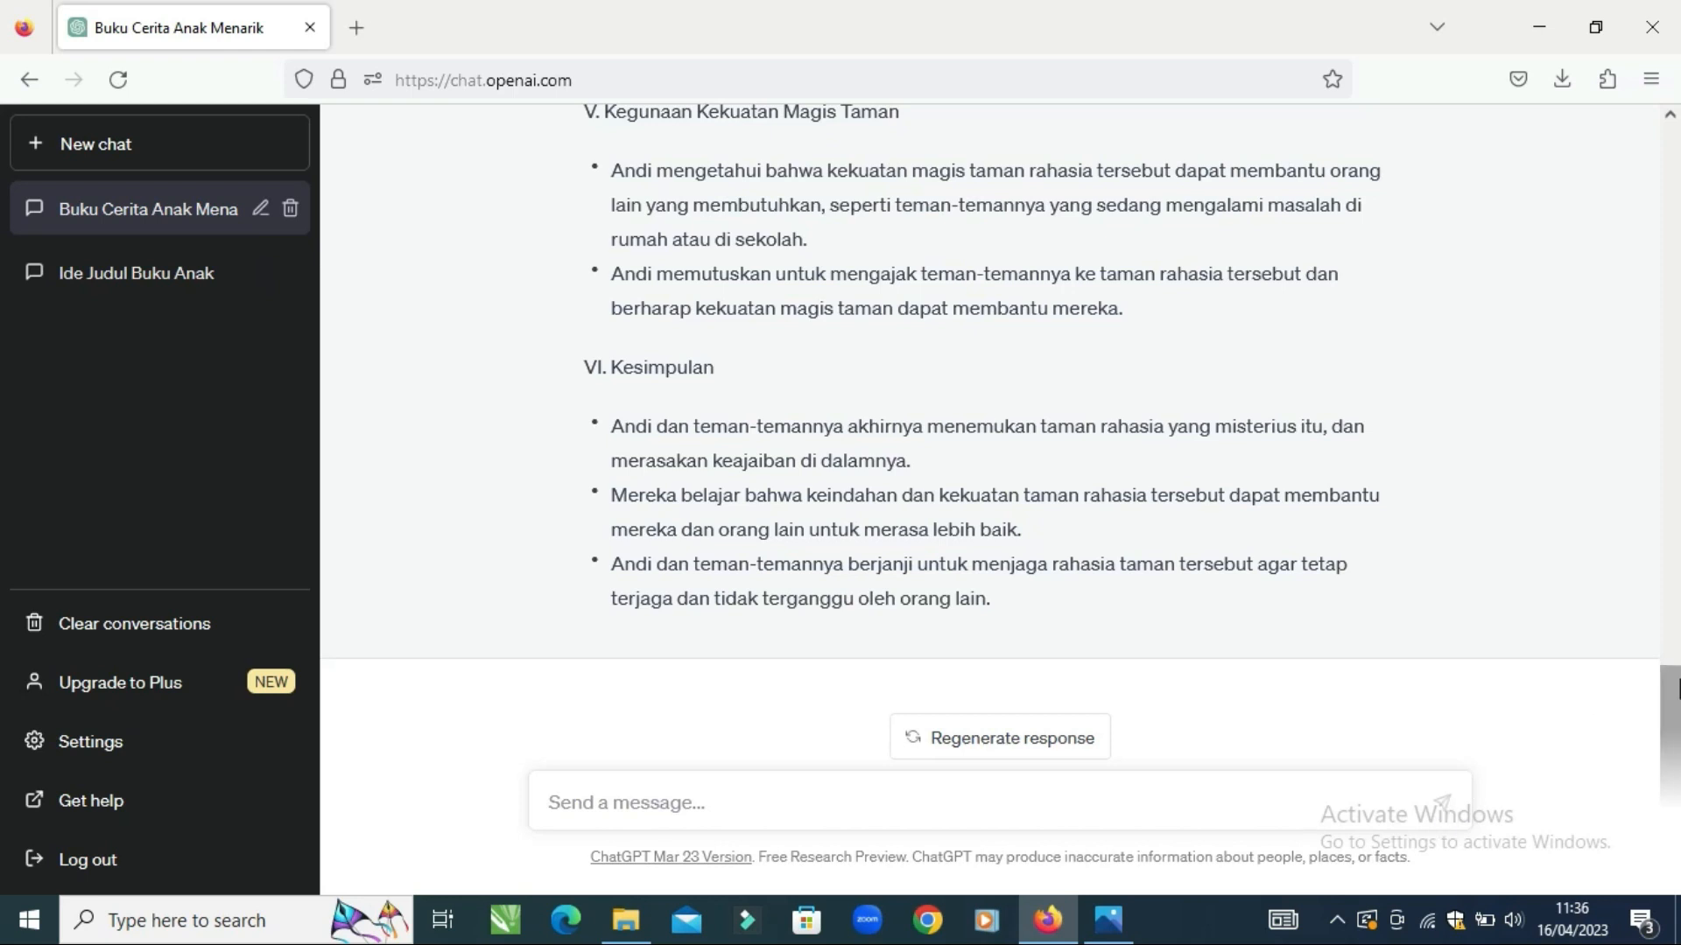
- Read through the generated story outline from introduction to conclusion and check the following stage in the book-making steps image
{"action": "left_click_drag", "start_coordinate": [1676, 700], "coordinate": [1674, 331]}
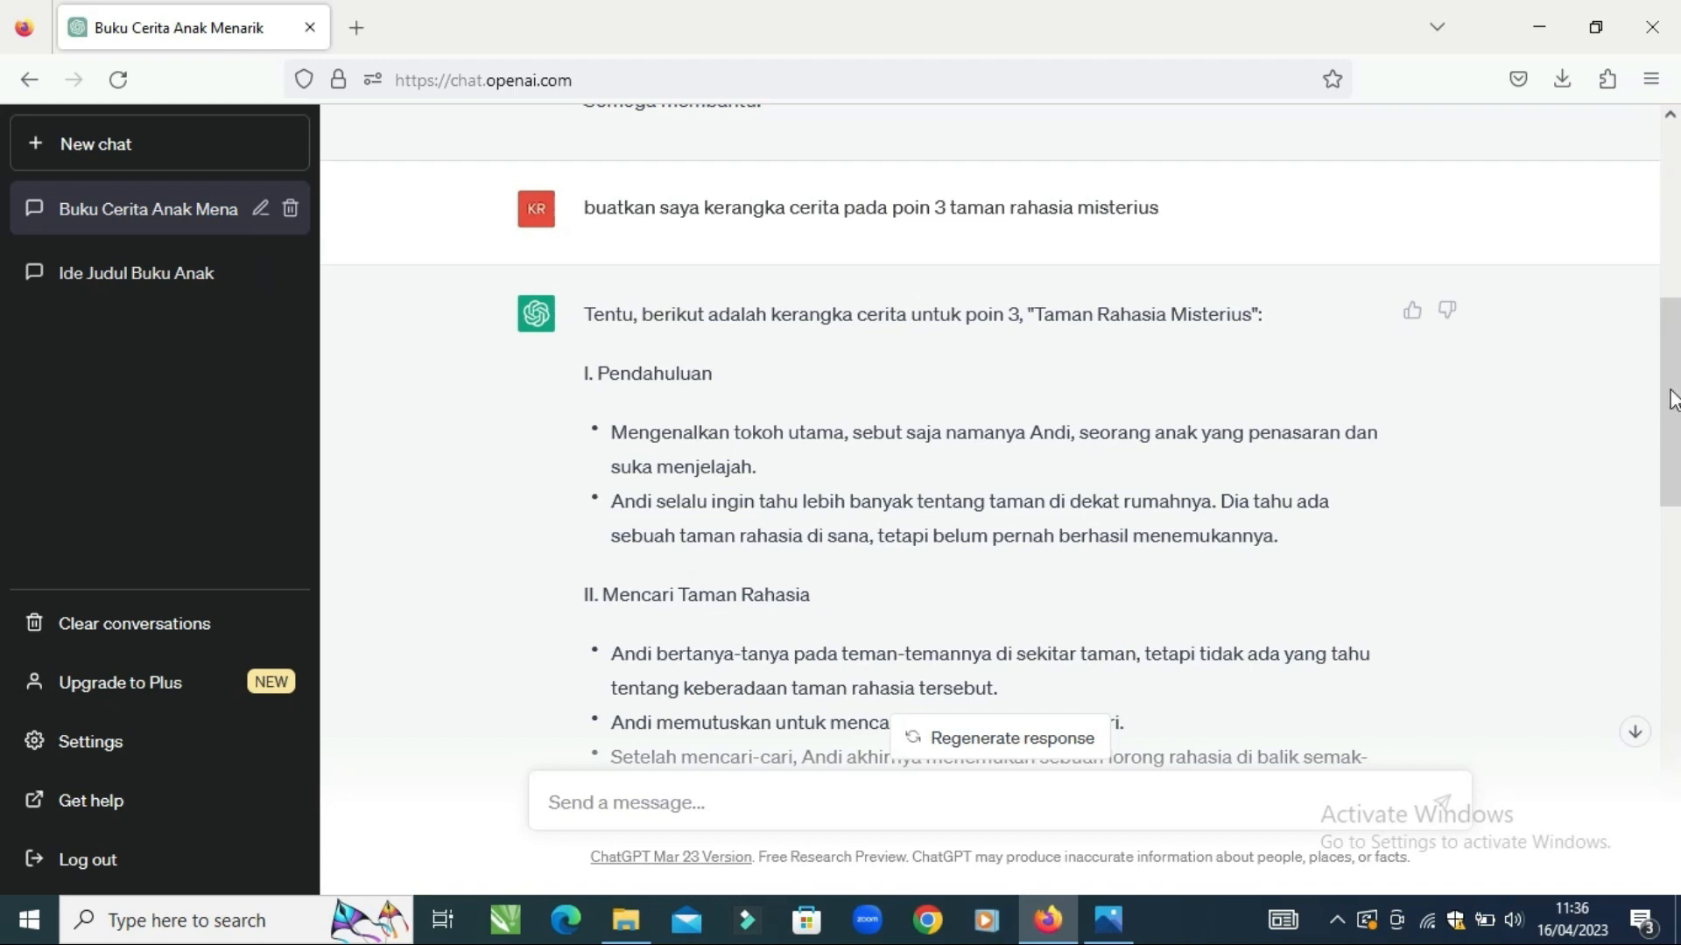
{"action": "scroll", "coordinate": [658, 472], "scroll_direction": "down", "scroll_amount": 5}
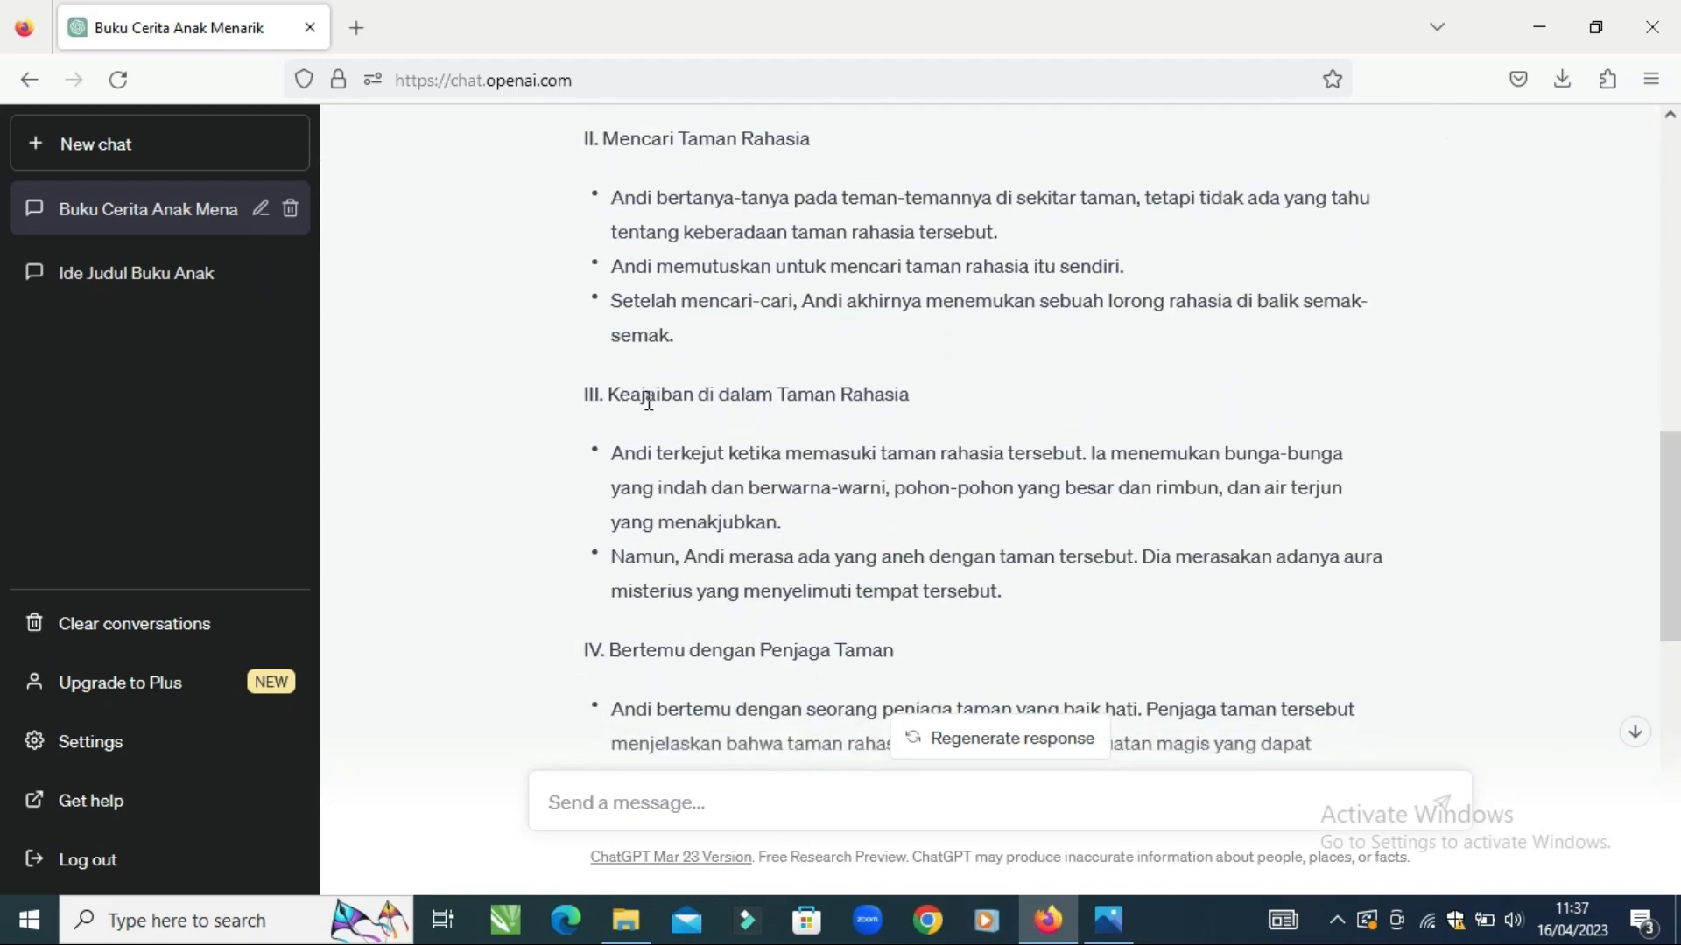
{"action": "scroll", "coordinate": [854, 302], "scroll_direction": "down", "scroll_amount": 4}
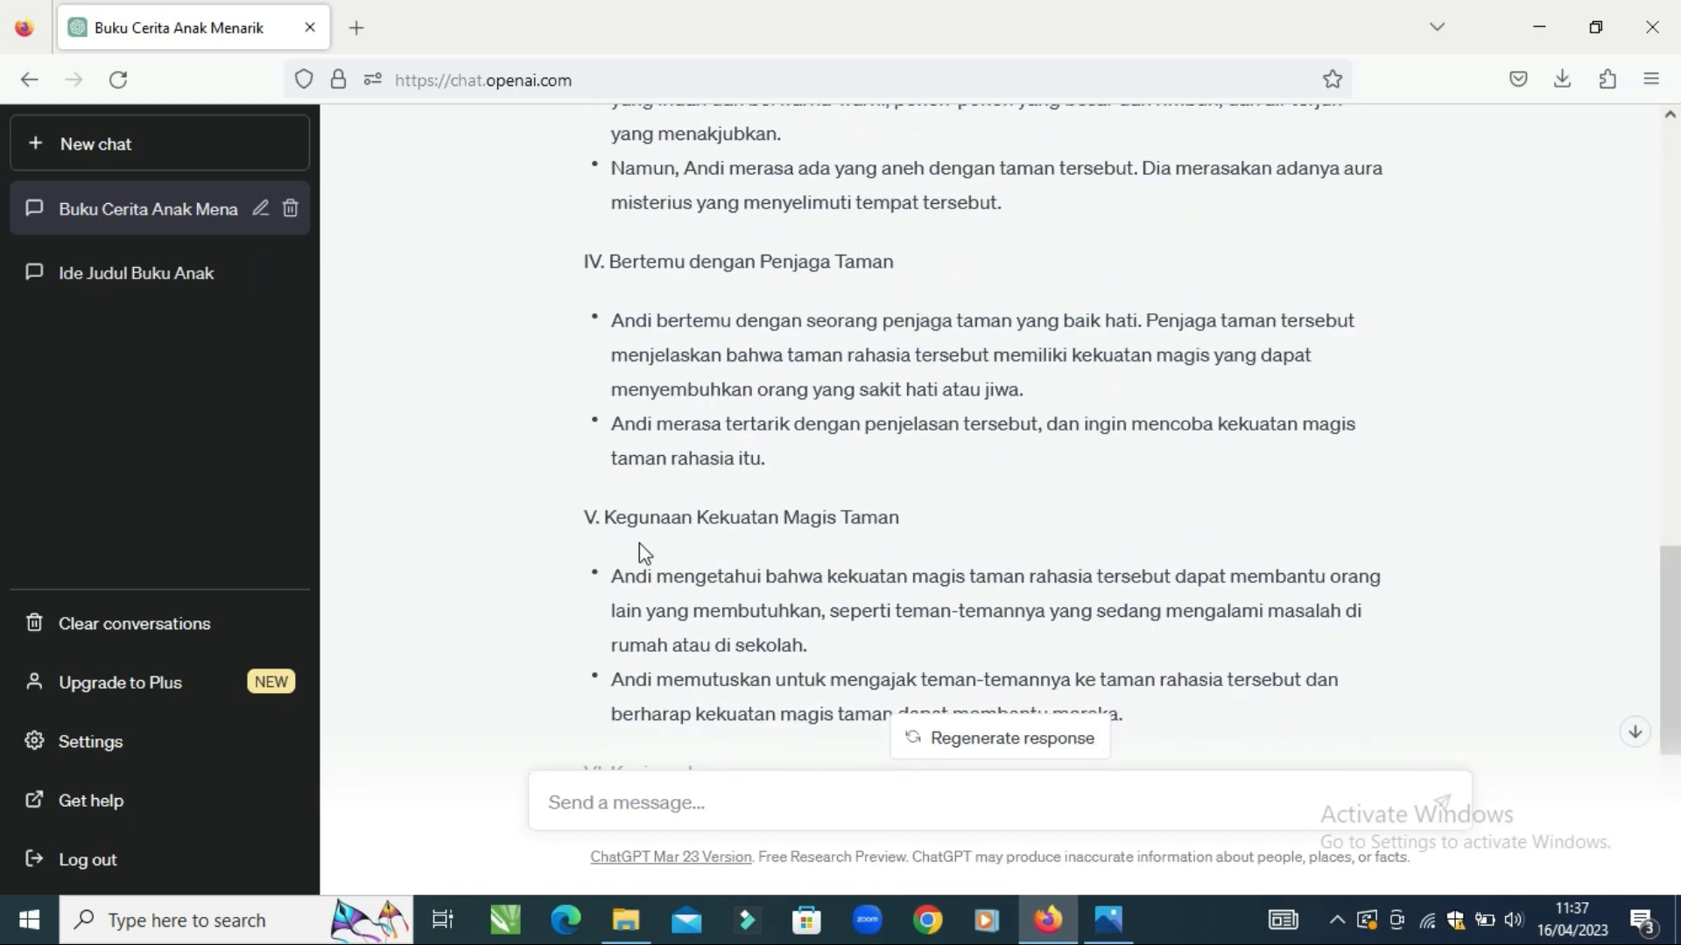
{"action": "left_click_drag", "start_coordinate": [1676, 586], "coordinate": [1676, 714]}
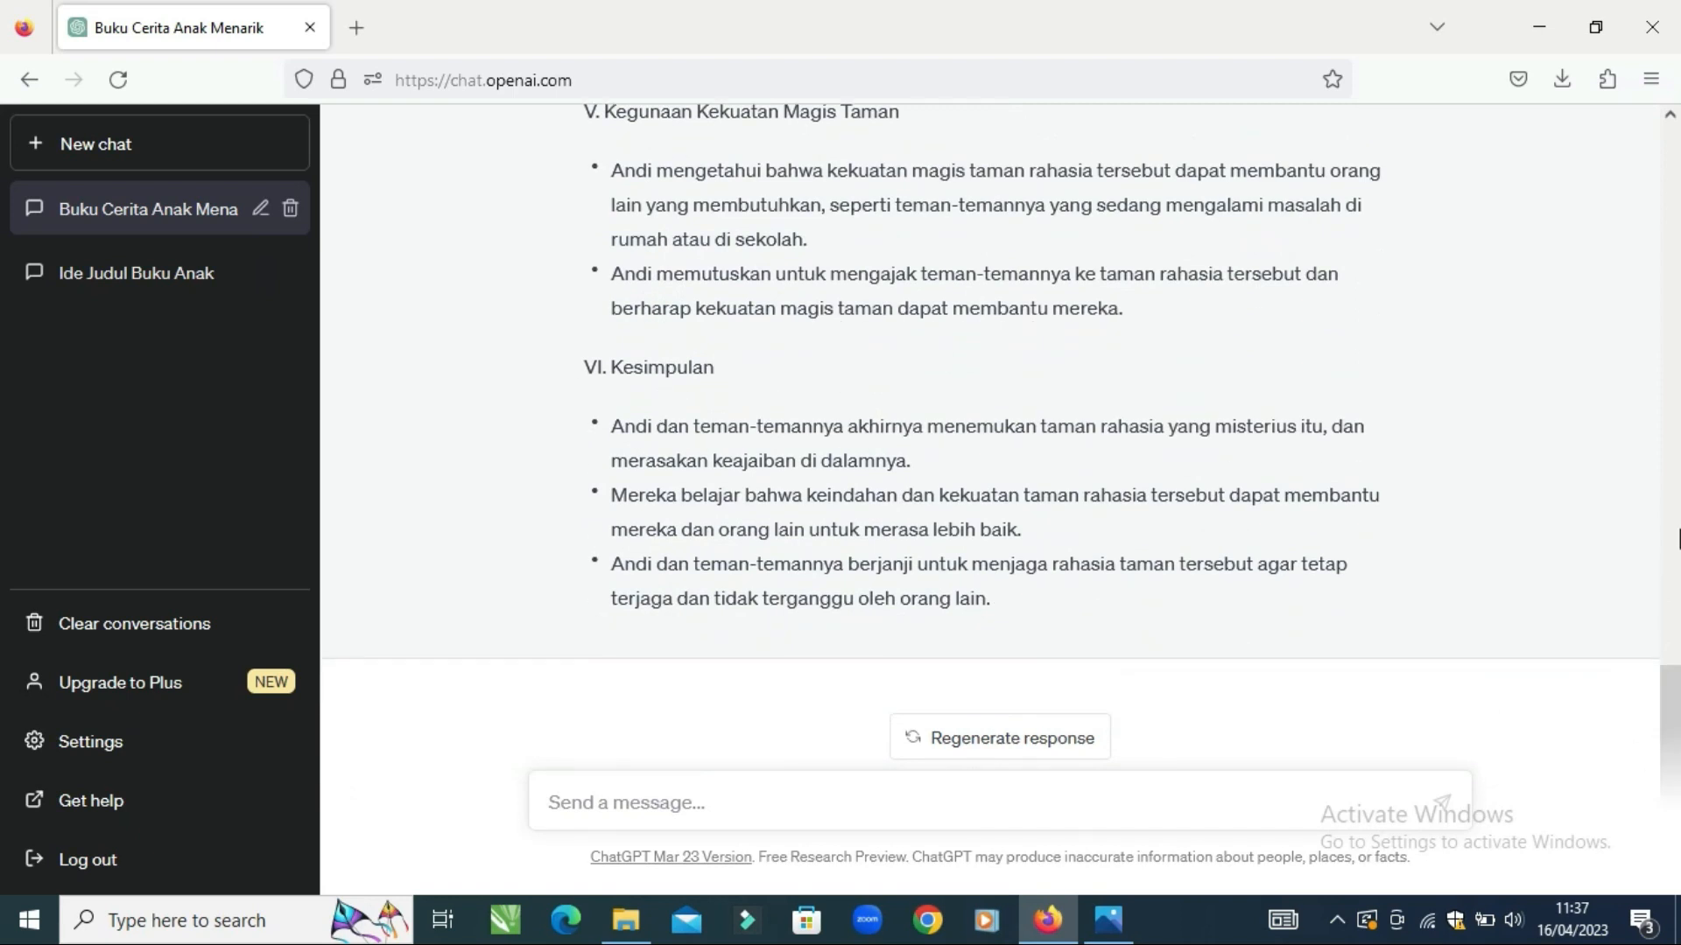
{"action": "left_click_drag", "start_coordinate": [1672, 647], "coordinate": [1676, 458]}
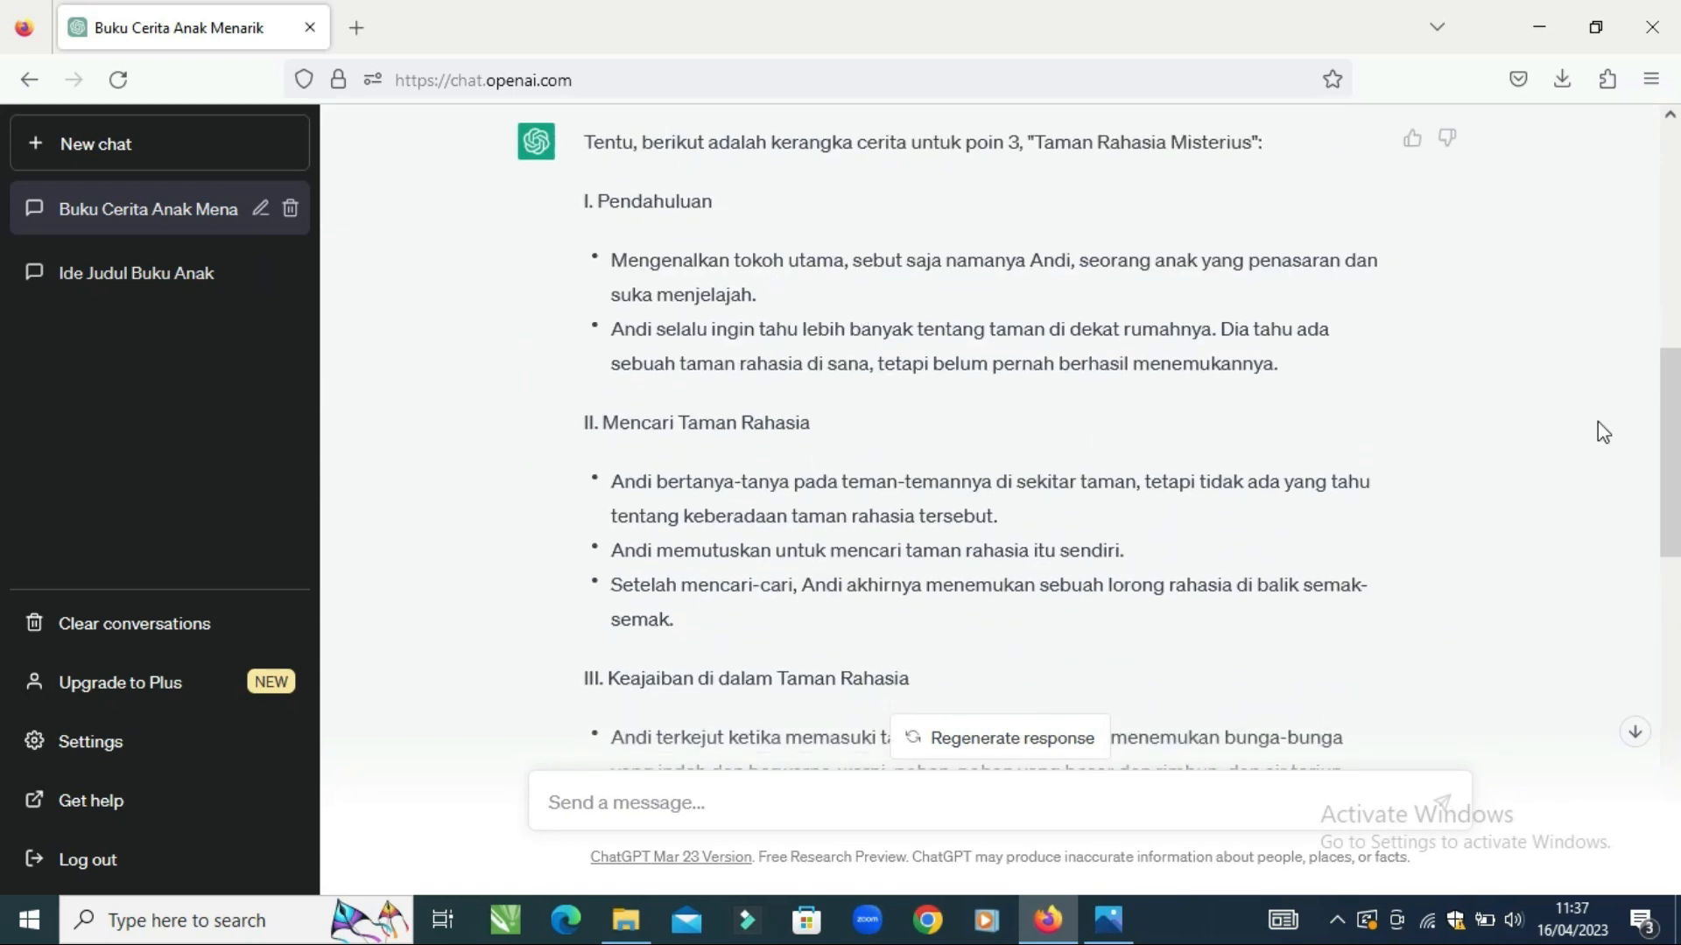
{"action": "mouse_move", "coordinate": [1677, 447]}
{"action": "left_mouse_down"}
{"action": "mouse_move", "coordinate": [1676, 416]}
{"action": "mouse_move", "coordinate": [1677, 448]}
{"action": "left_mouse_up"}
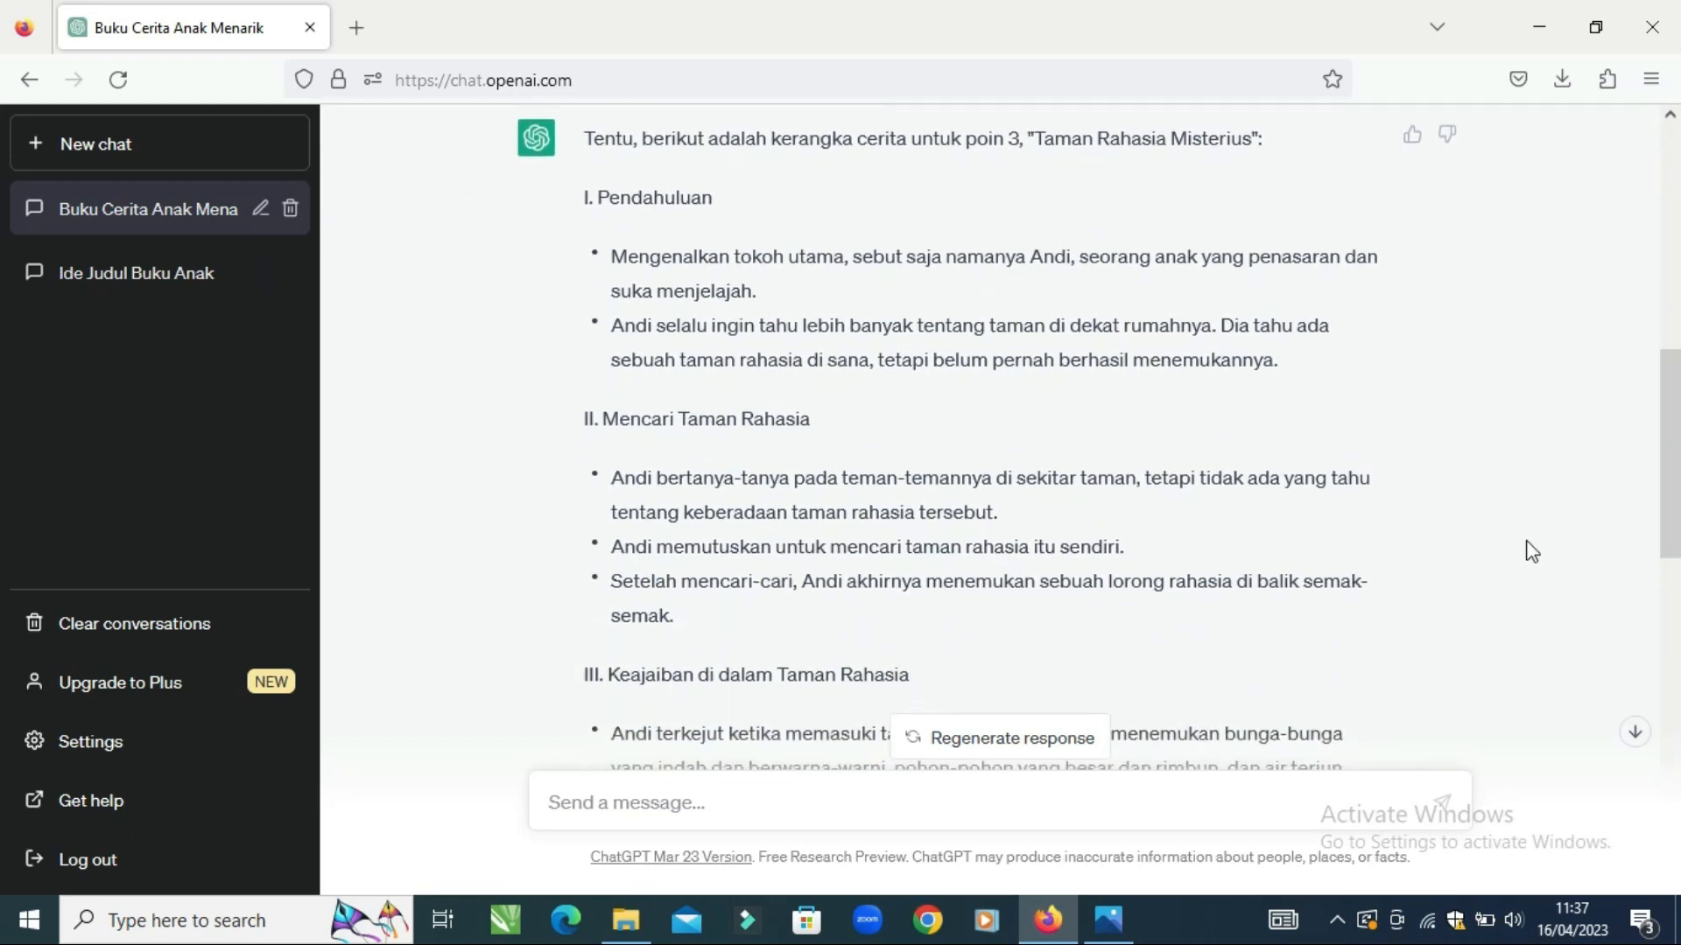
{"action": "left_click", "coordinate": [1109, 921]}
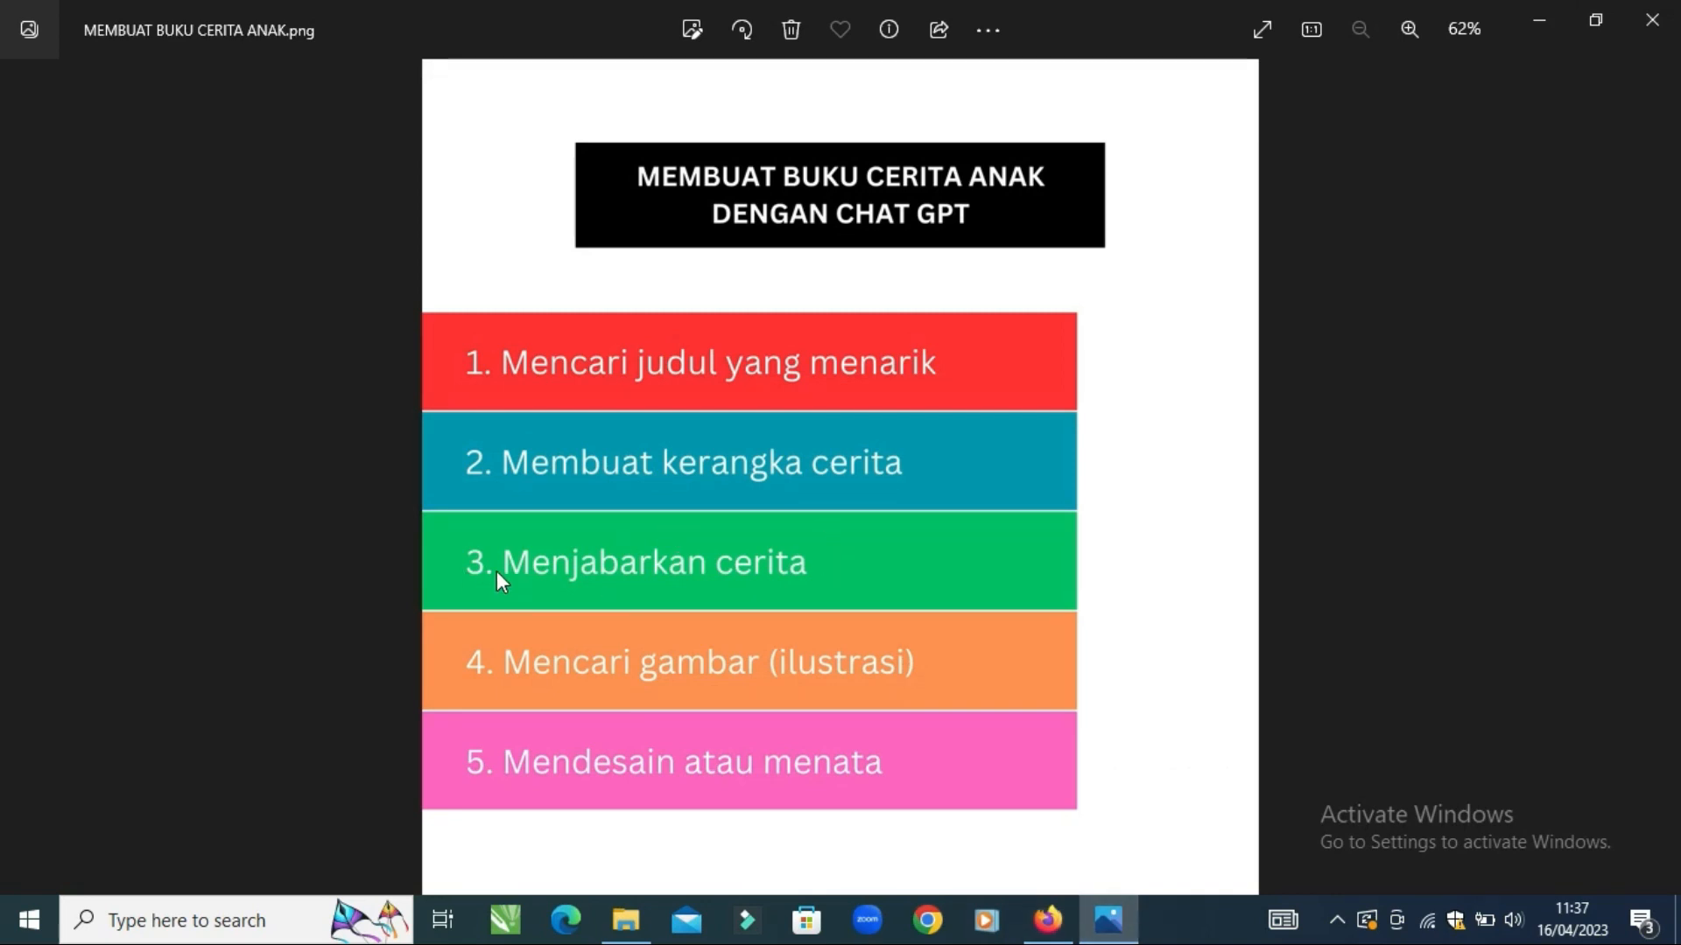
{"action": "left_click", "coordinate": [1041, 933]}
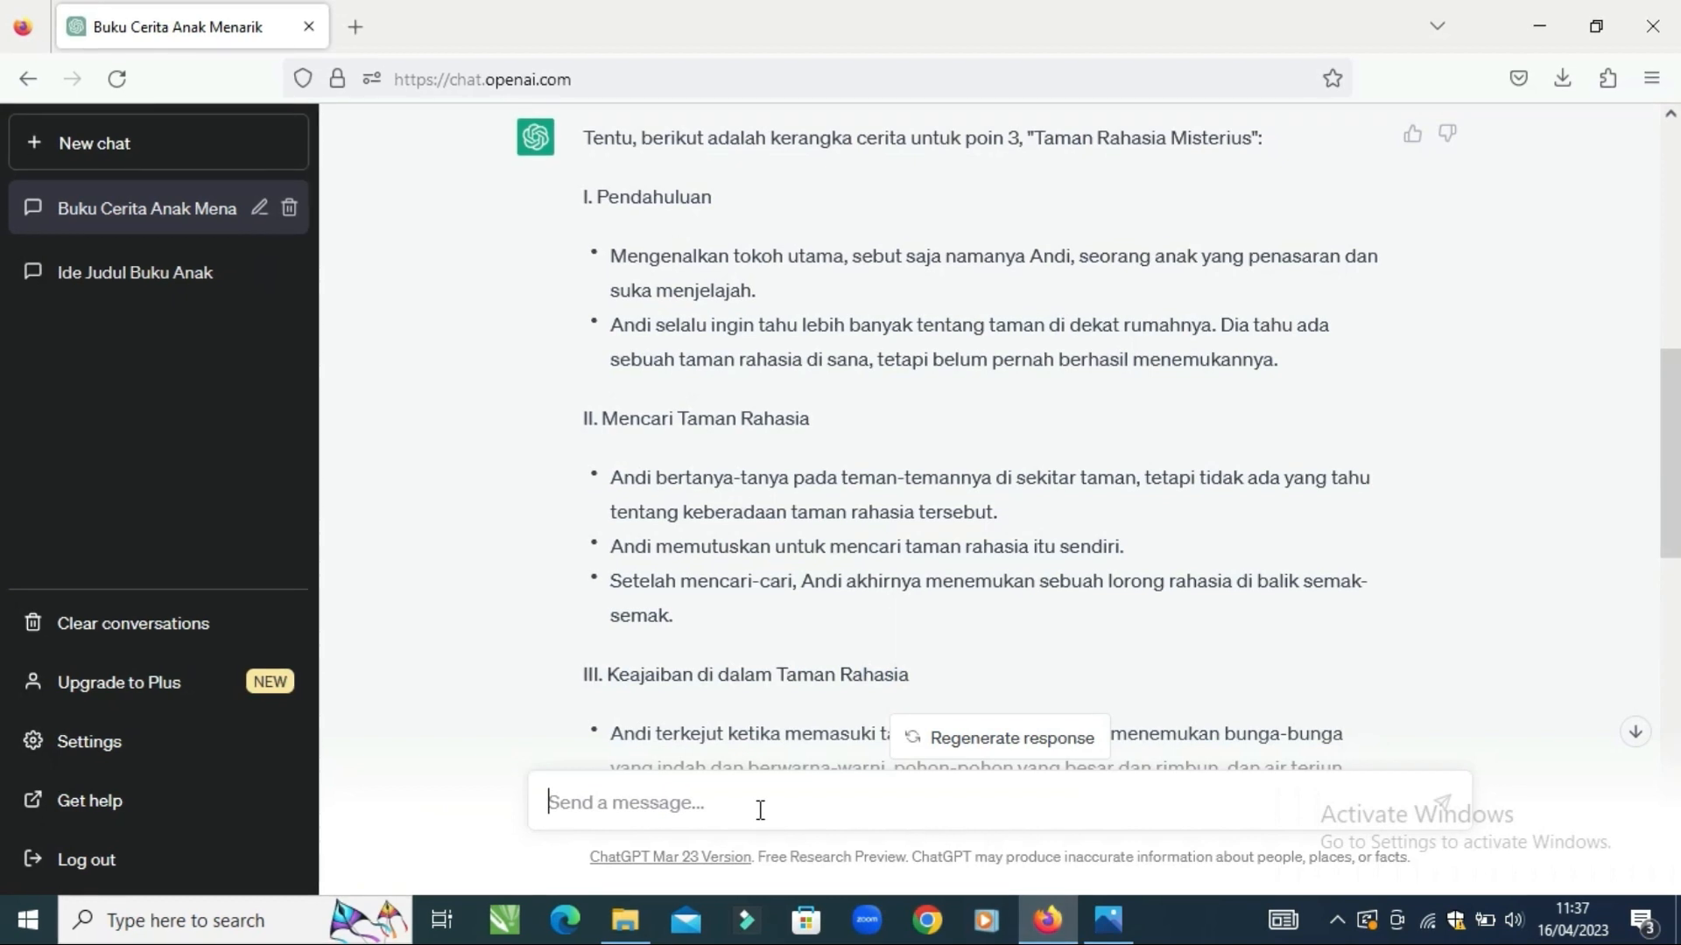
- Begin a ChatGPT prompt with "buatkan saya contoh cerita taman rahasia misterius yang memuat", removing the surplus ending
{"action": "type", "text": "buatkan sa"}
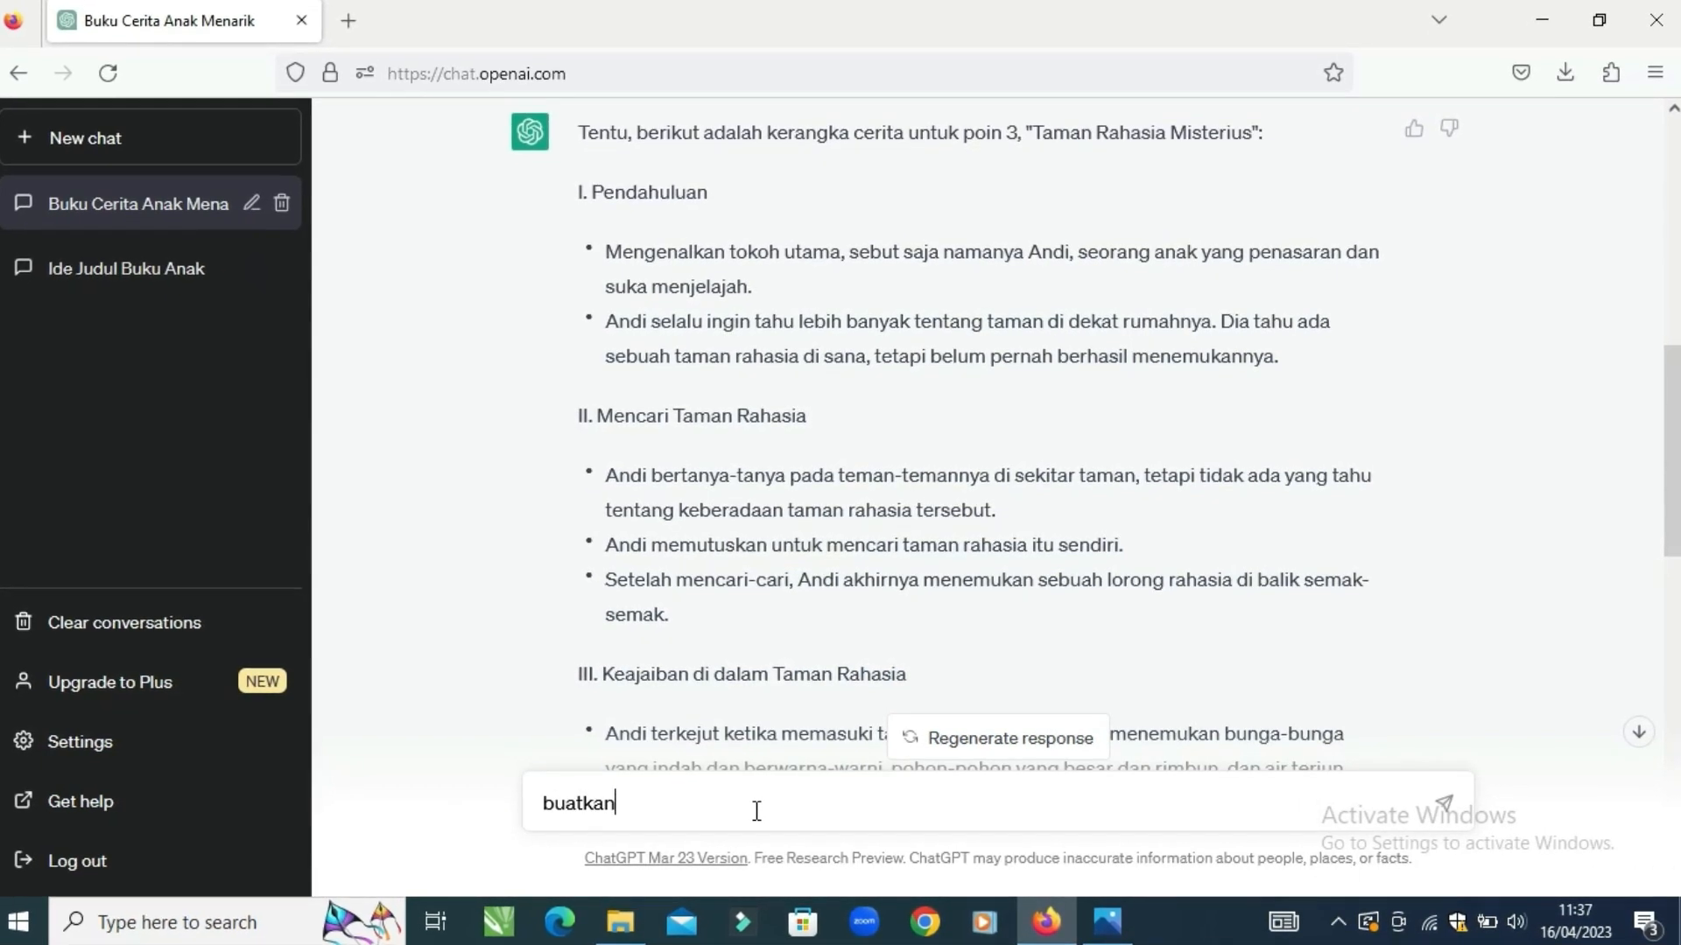
{"action": "type", "text": "ya contoh"}
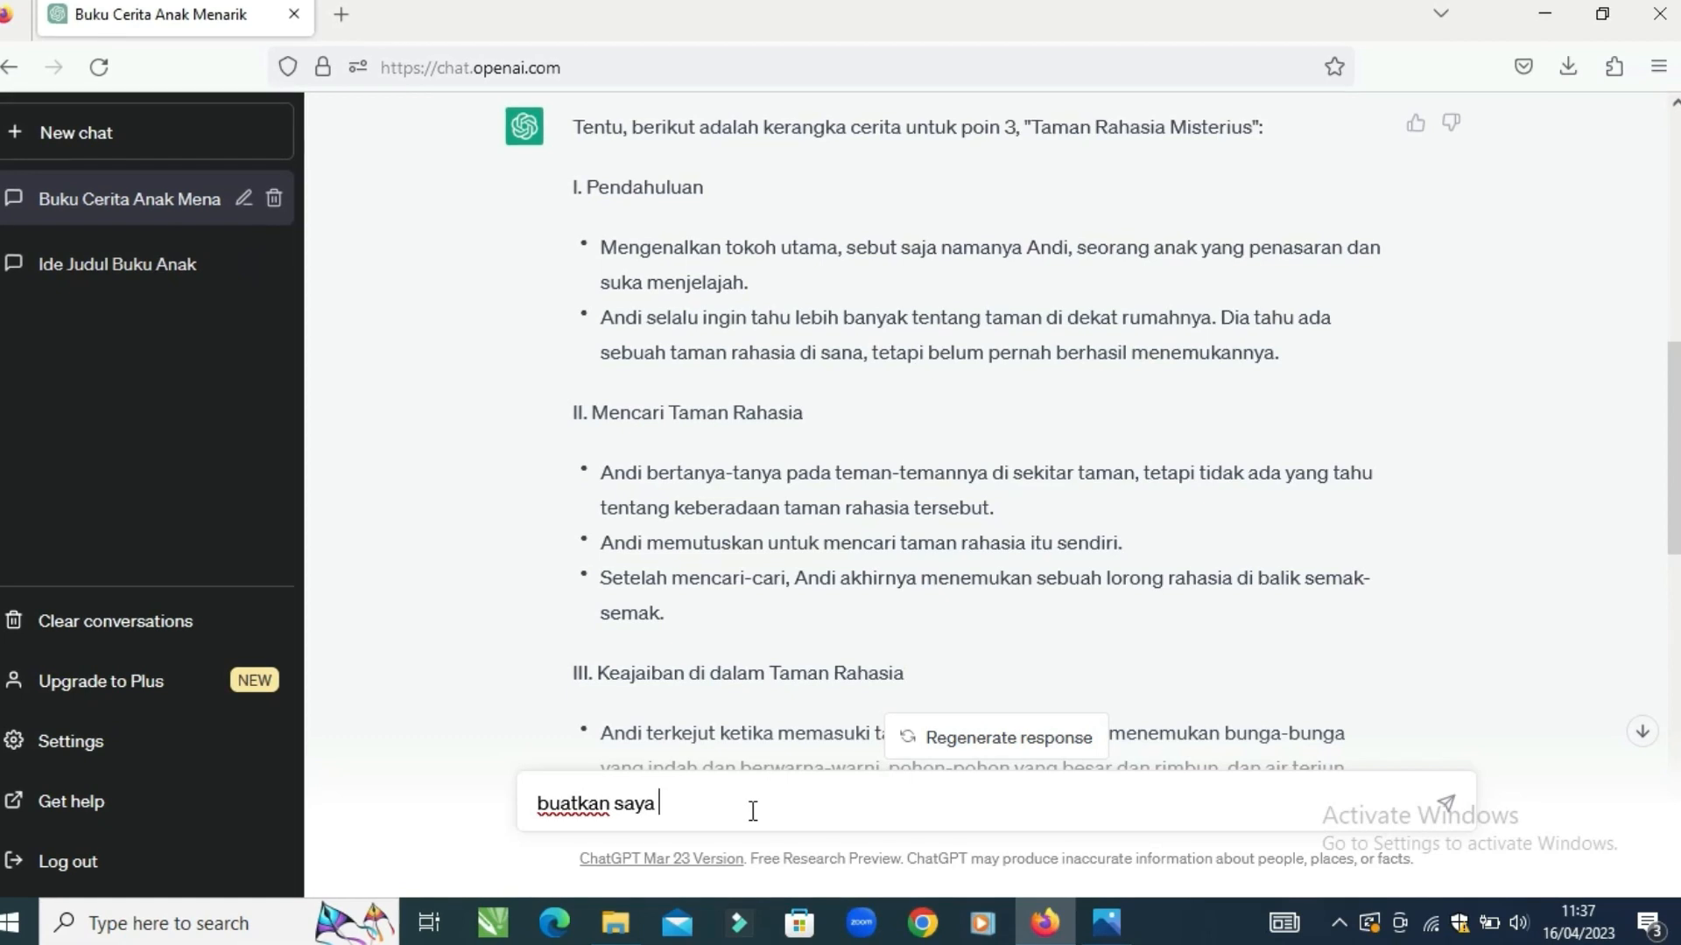
{"action": "type", "text": " cerita"}
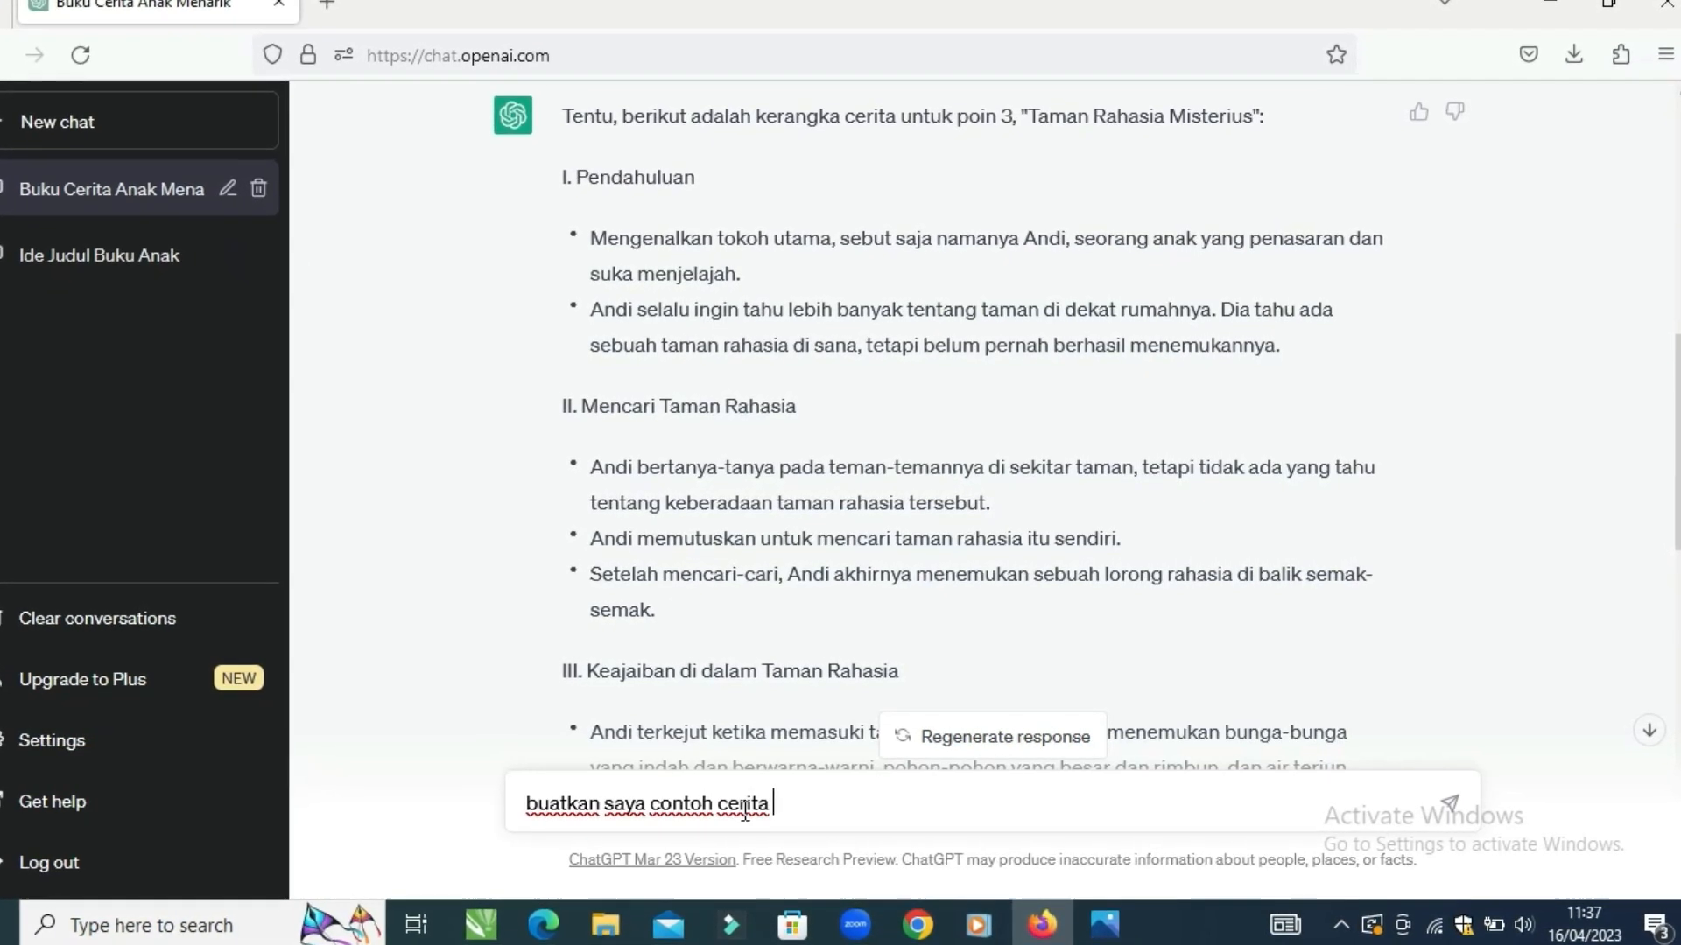
{"action": "type", "text": " taman ra"}
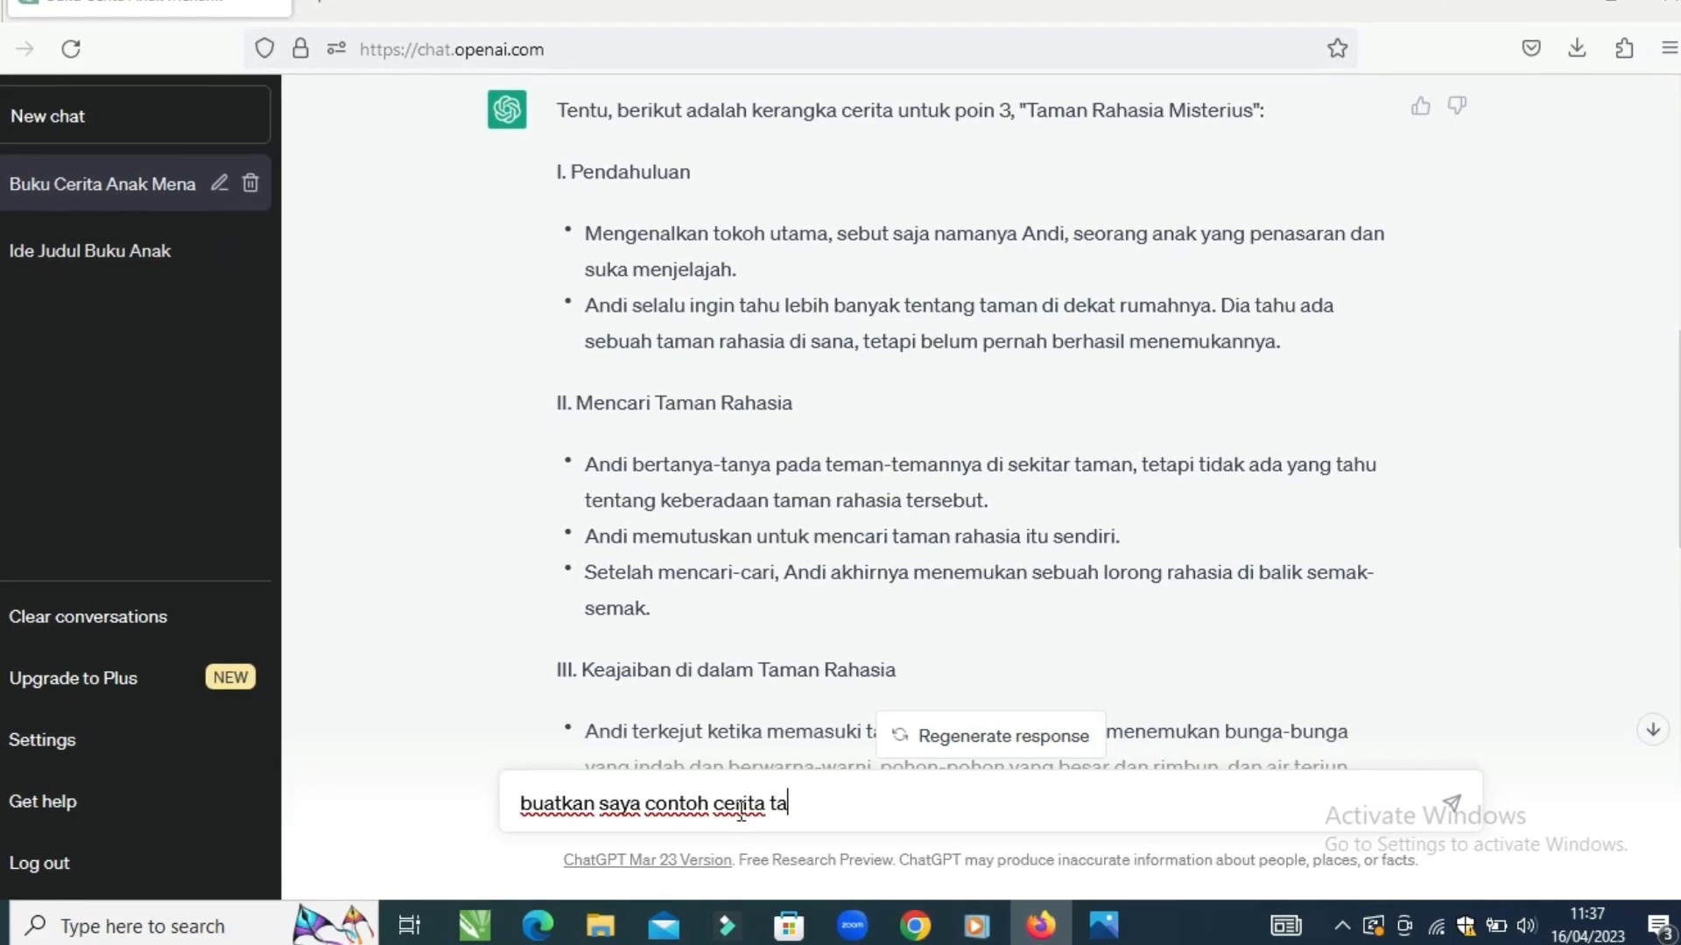
{"action": "type", "text": "hasia misterius yang memuat tentang"}
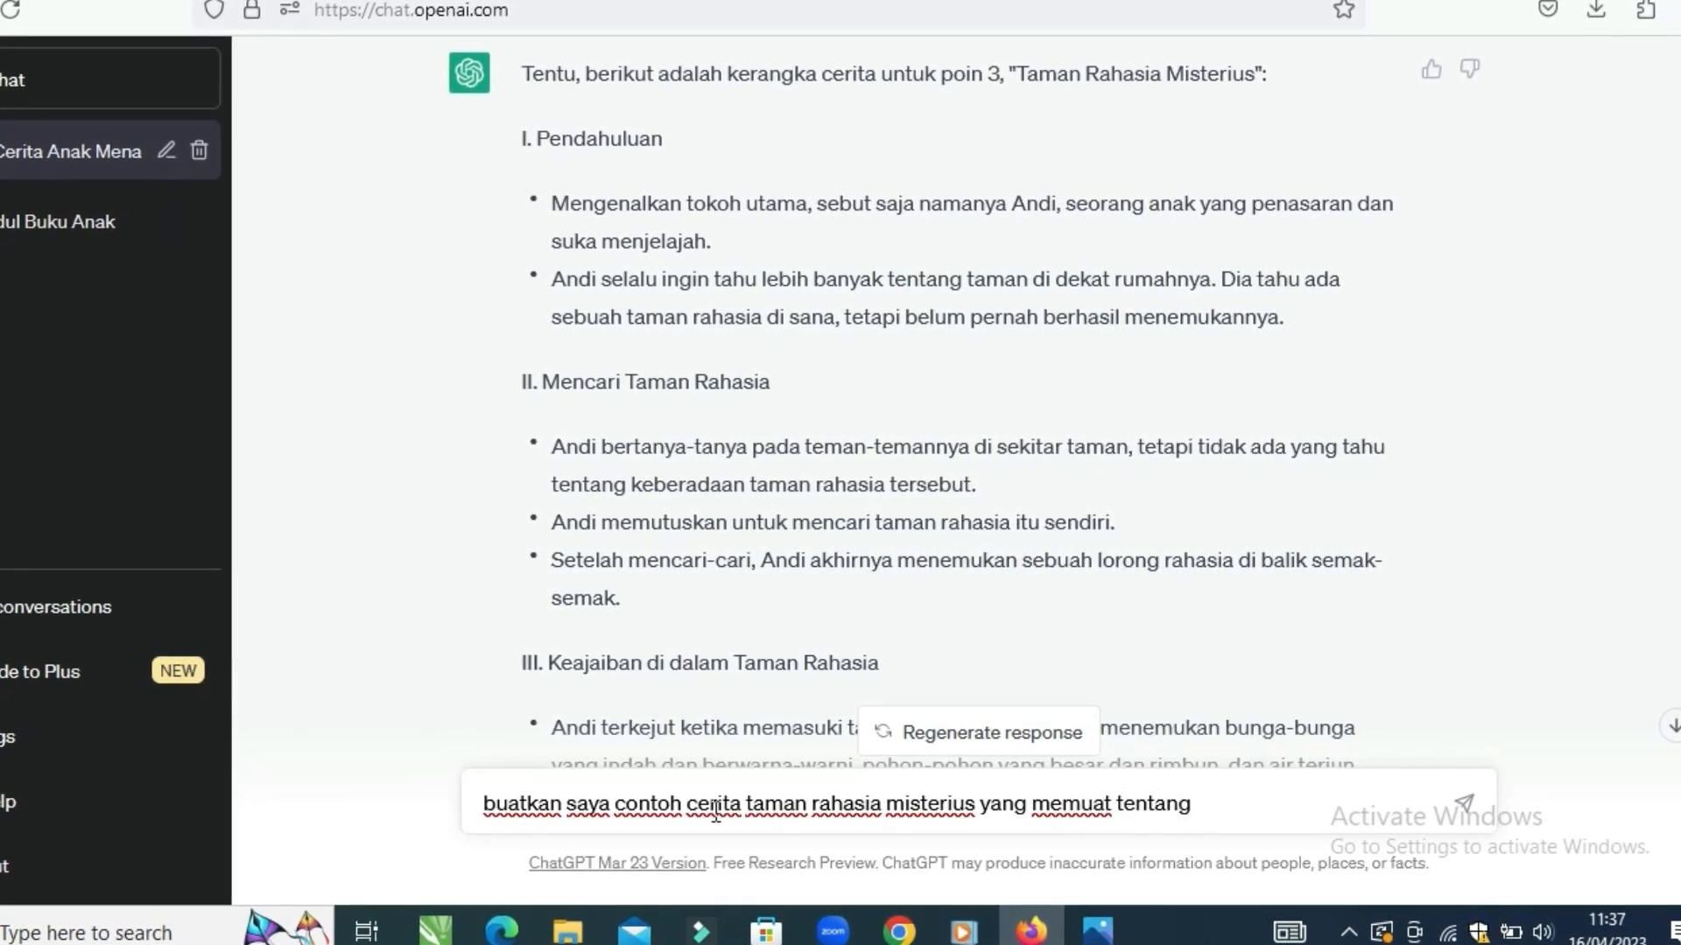
{"action": "key", "text": "BackSpace"}
{"action": "key", "text": "BackSpace"}
{"action": "key", "text": "BackSpace"}
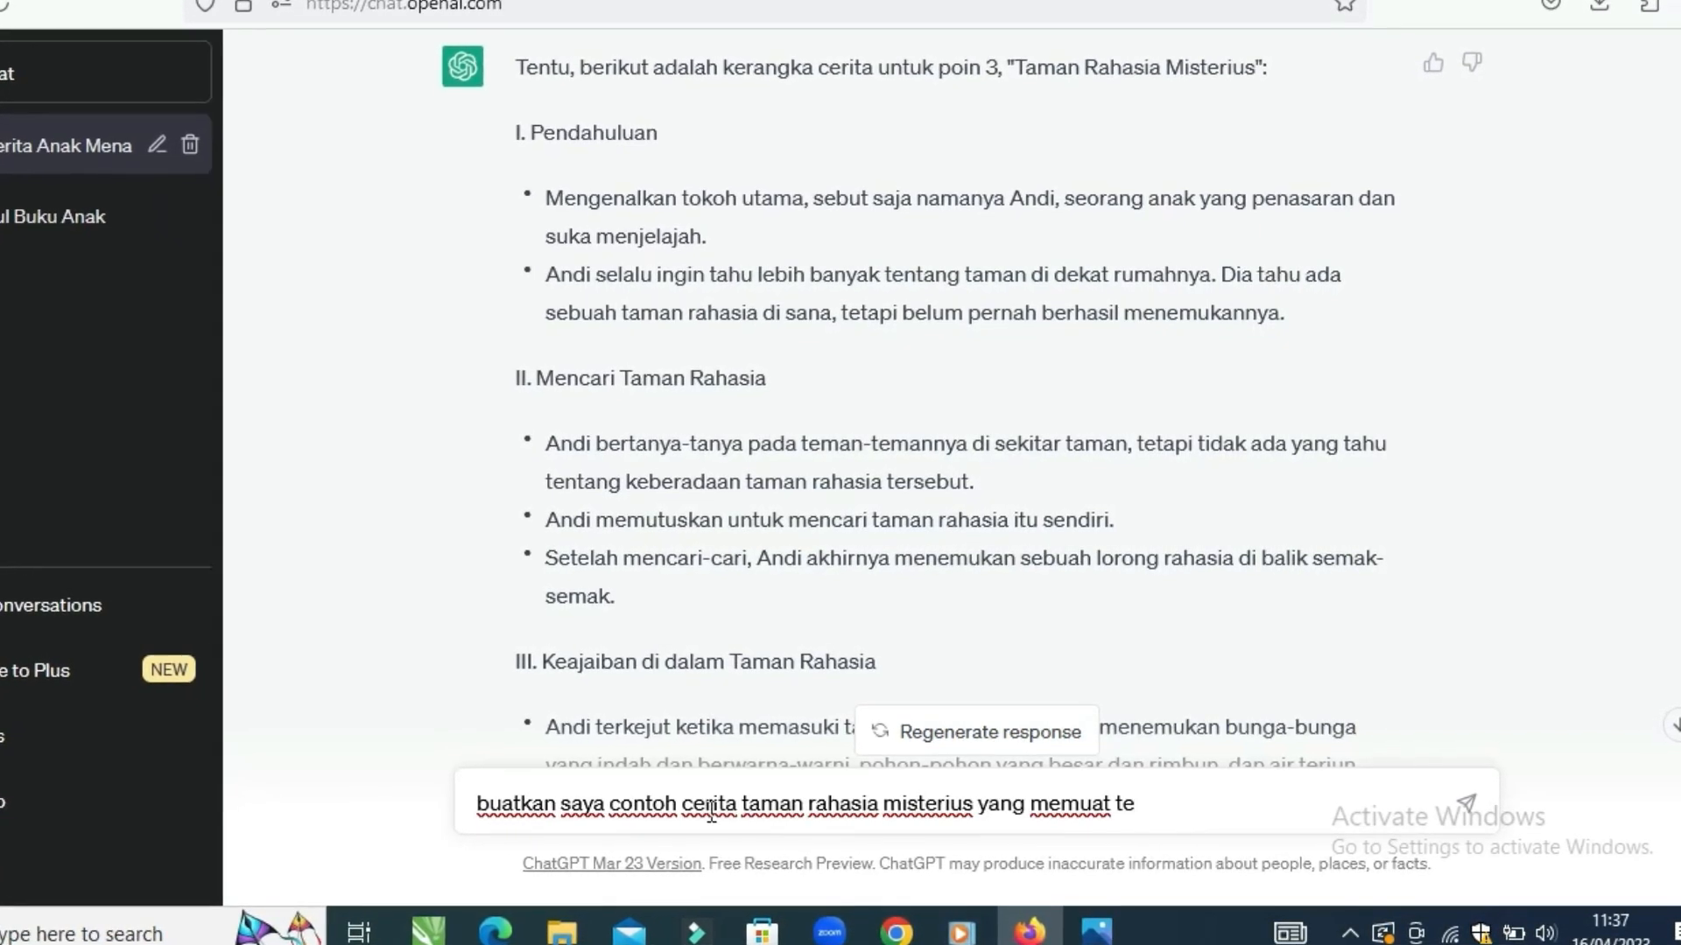
- Insert "anak tentang" between "cerita" and "taman" in the drafted prompt
{"action": "left_click", "coordinate": [740, 803]}
{"action": "type", "text": "tentang"}
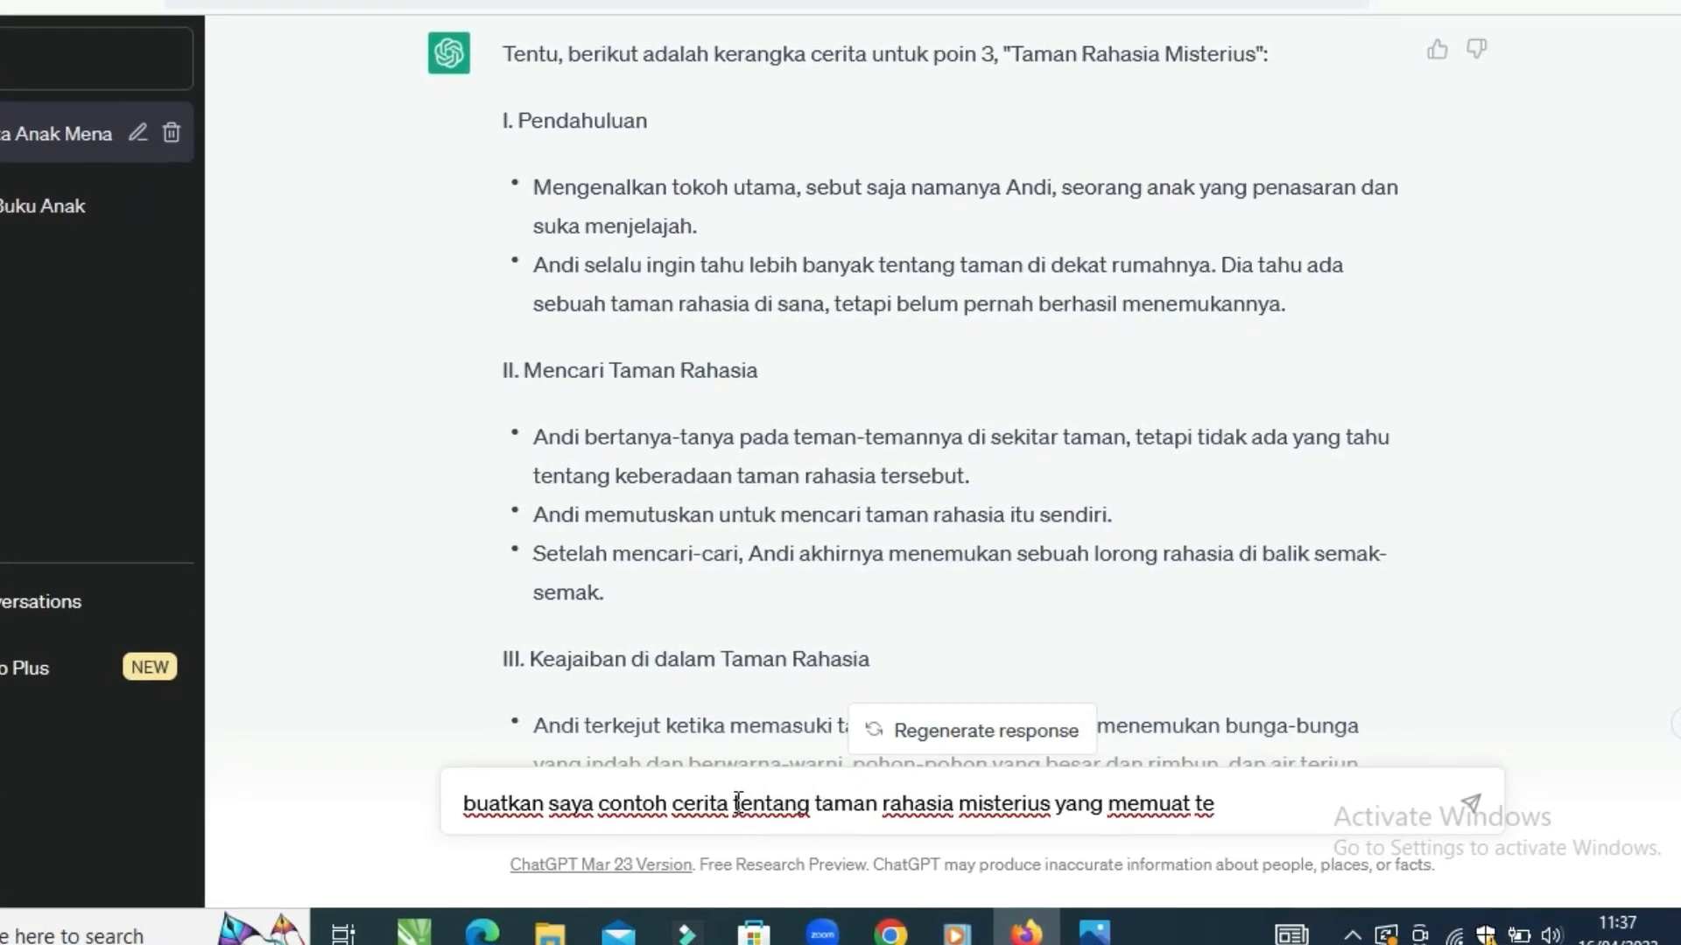
{"action": "left_click", "coordinate": [734, 803]}
{"action": "type", "text": "anak"}
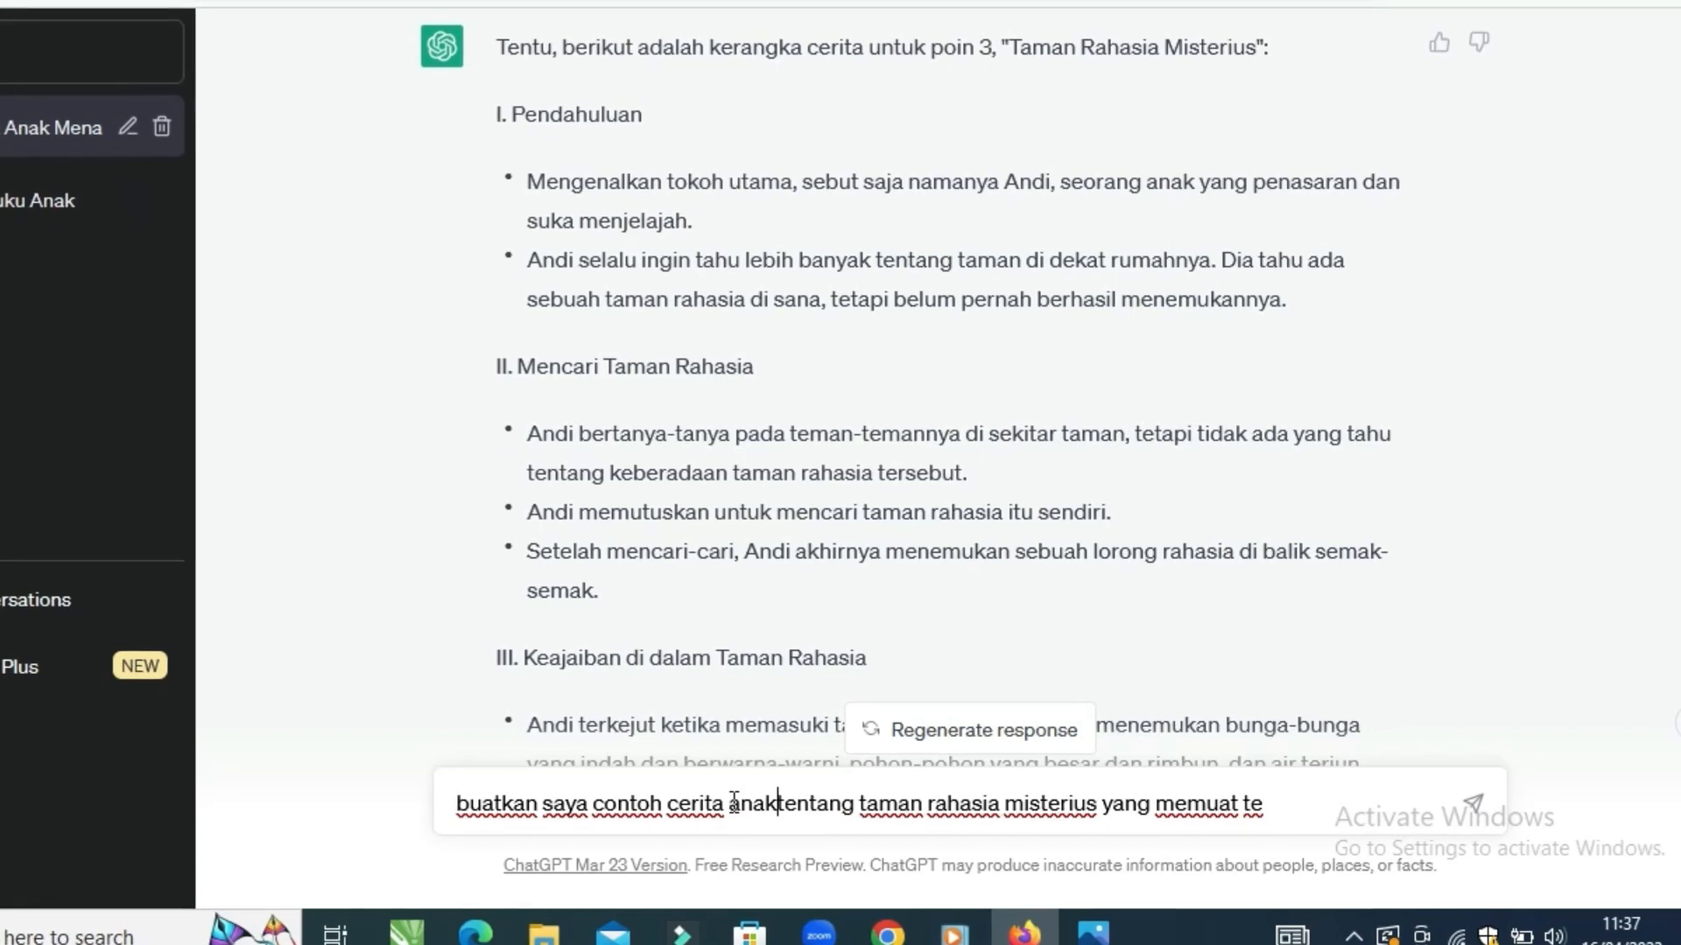
- Replace the unfinished "te" at the end of the drafted prompt with "pendahuluan, mencari taman rahasia,"
{"action": "left_click", "coordinate": [1286, 804]}
{"action": "key", "text": "BackSpace"}
{"action": "key", "text": "BackSpace"}
{"action": "type", "text": "pendahuluan"}
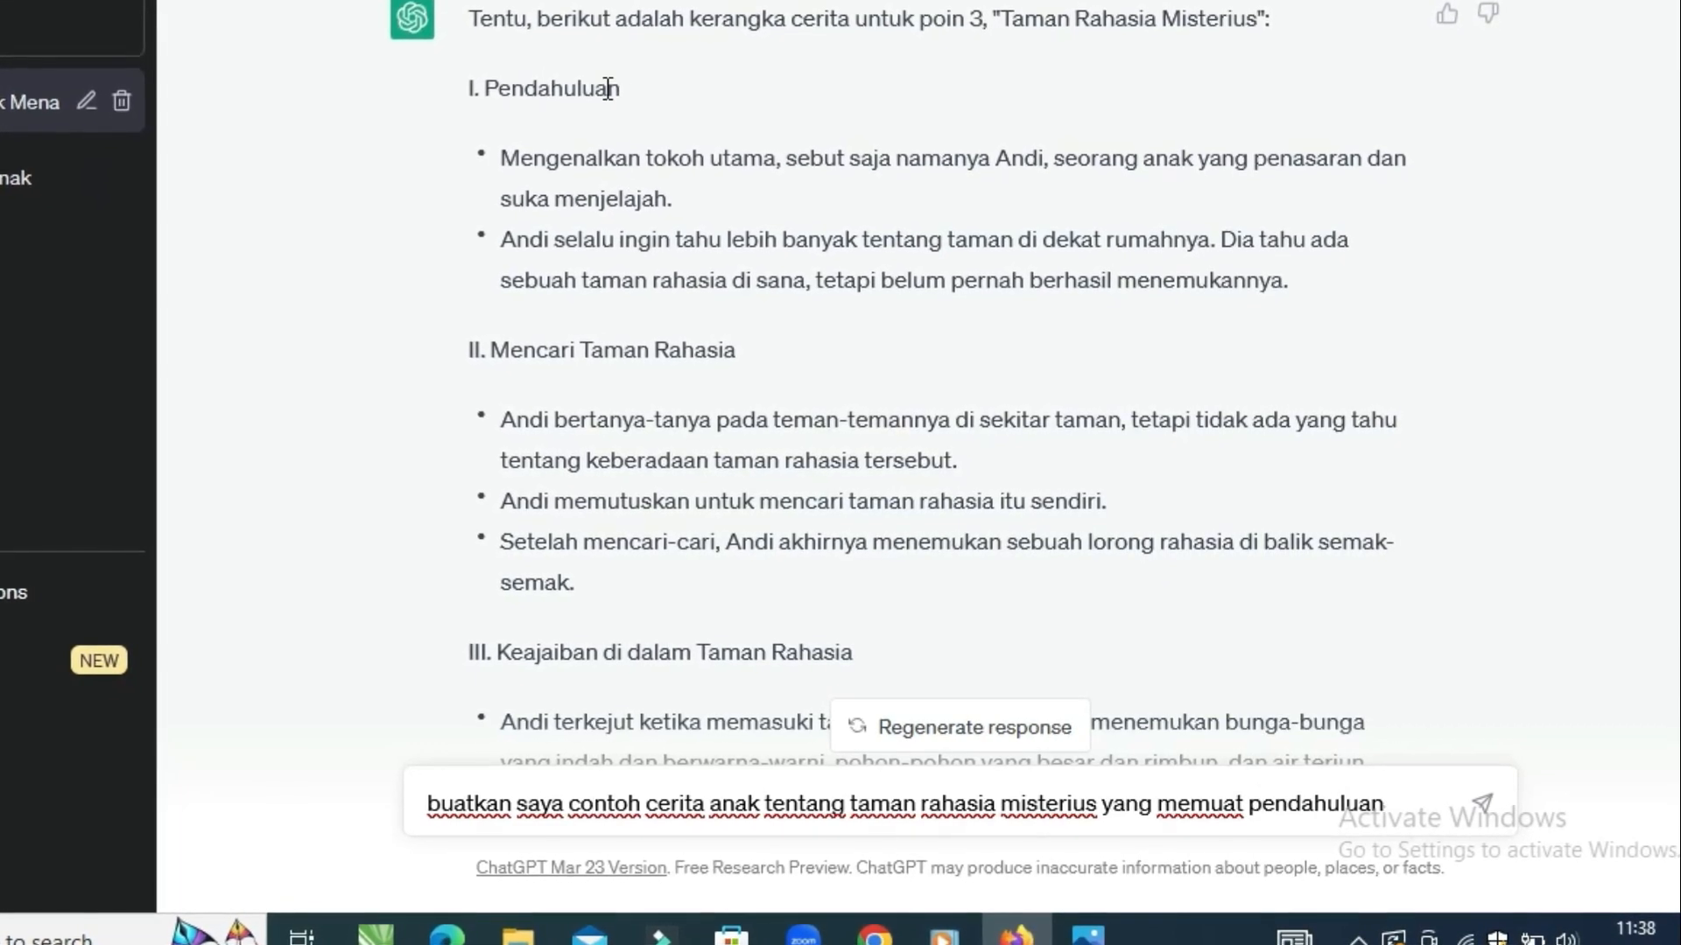
{"action": "type", "text": ", mencari taman"}
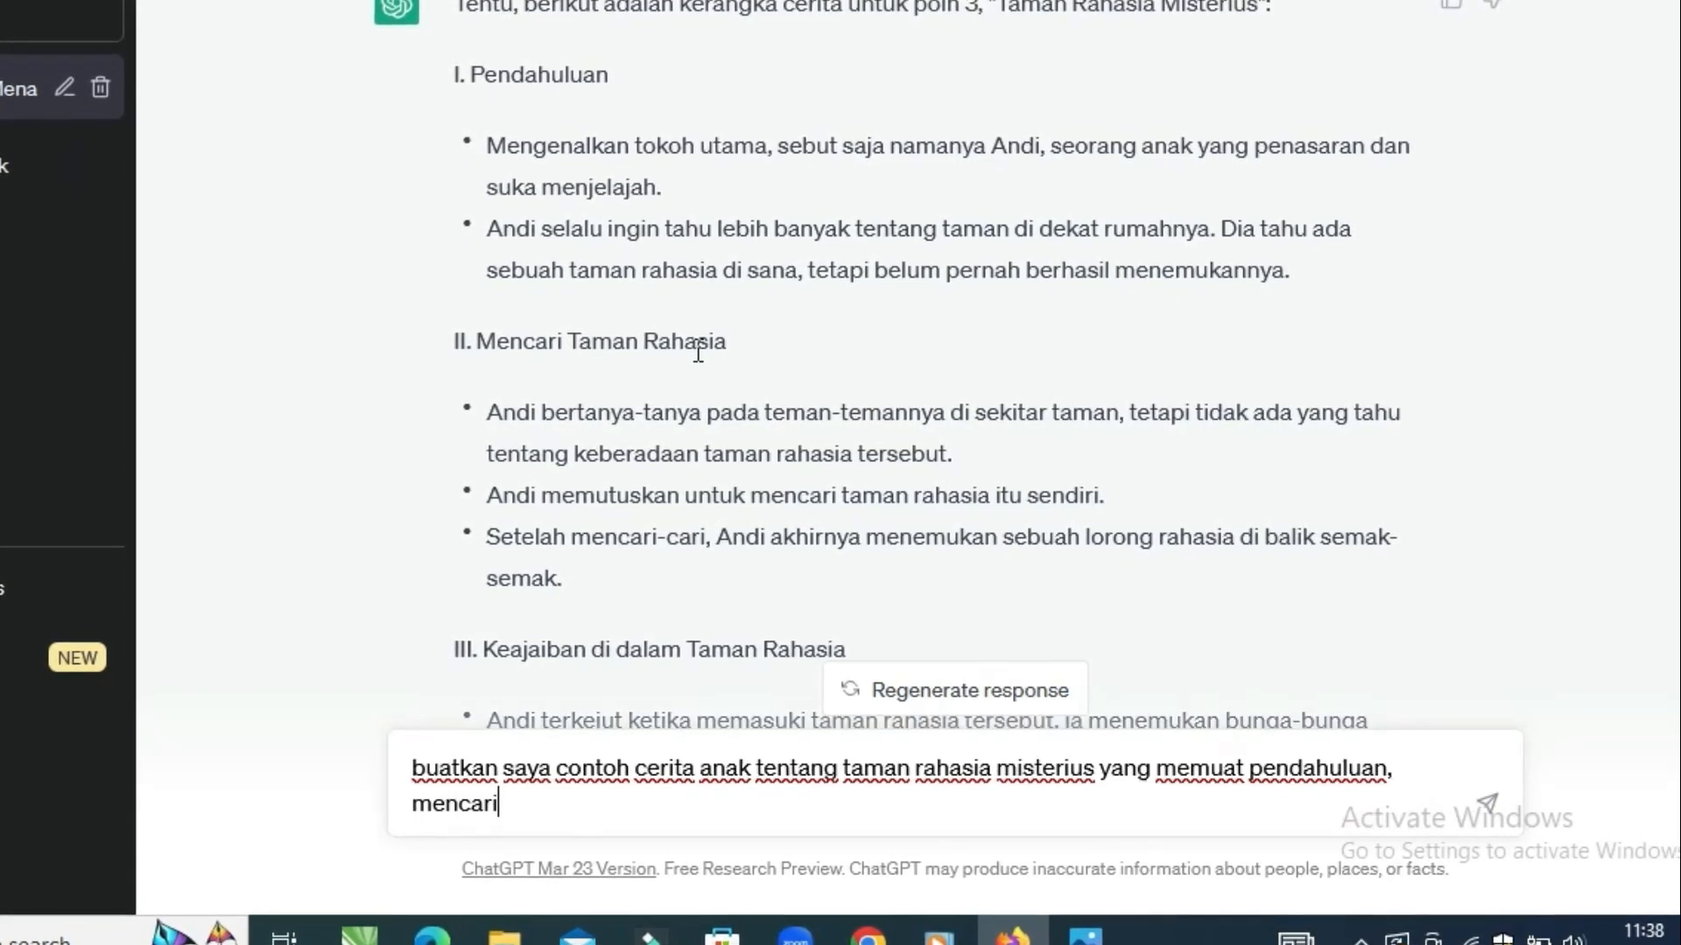
{"action": "type", "text": " rahasia,"}
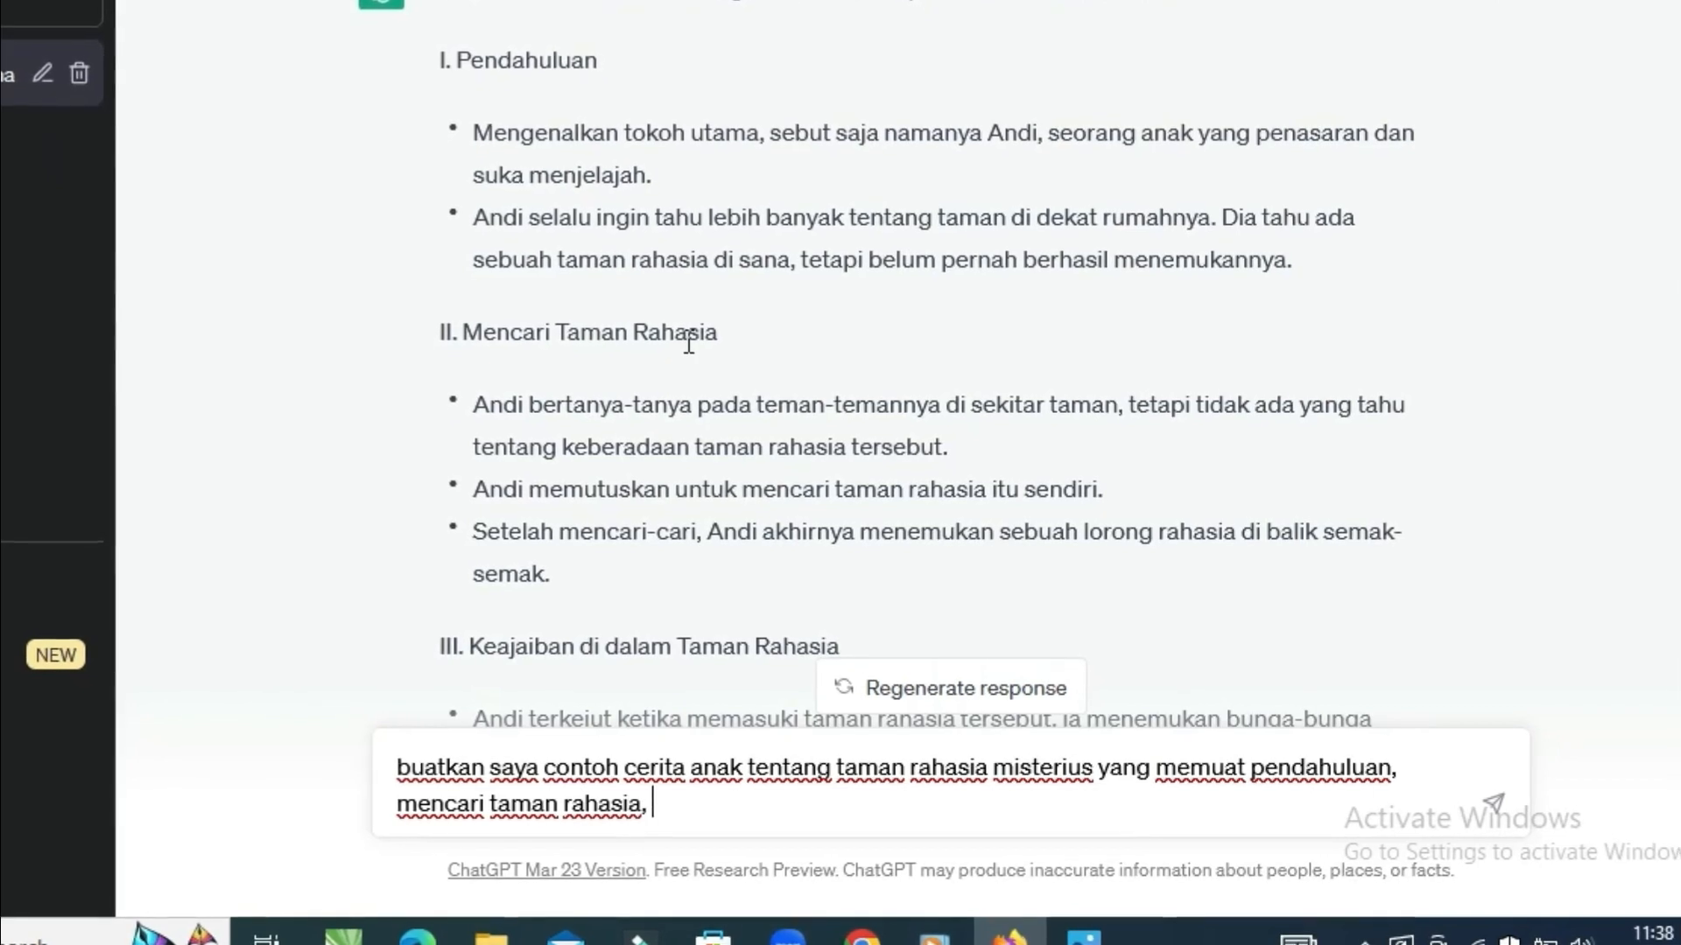
- Continue the prompt with the third and fourth outline headings: "keajaiban di dalam taman rahasia, bertemu dengan penjaga taman,"
{"action": "scroll", "coordinate": [643, 205], "scroll_direction": "down", "scroll_amount": 5}
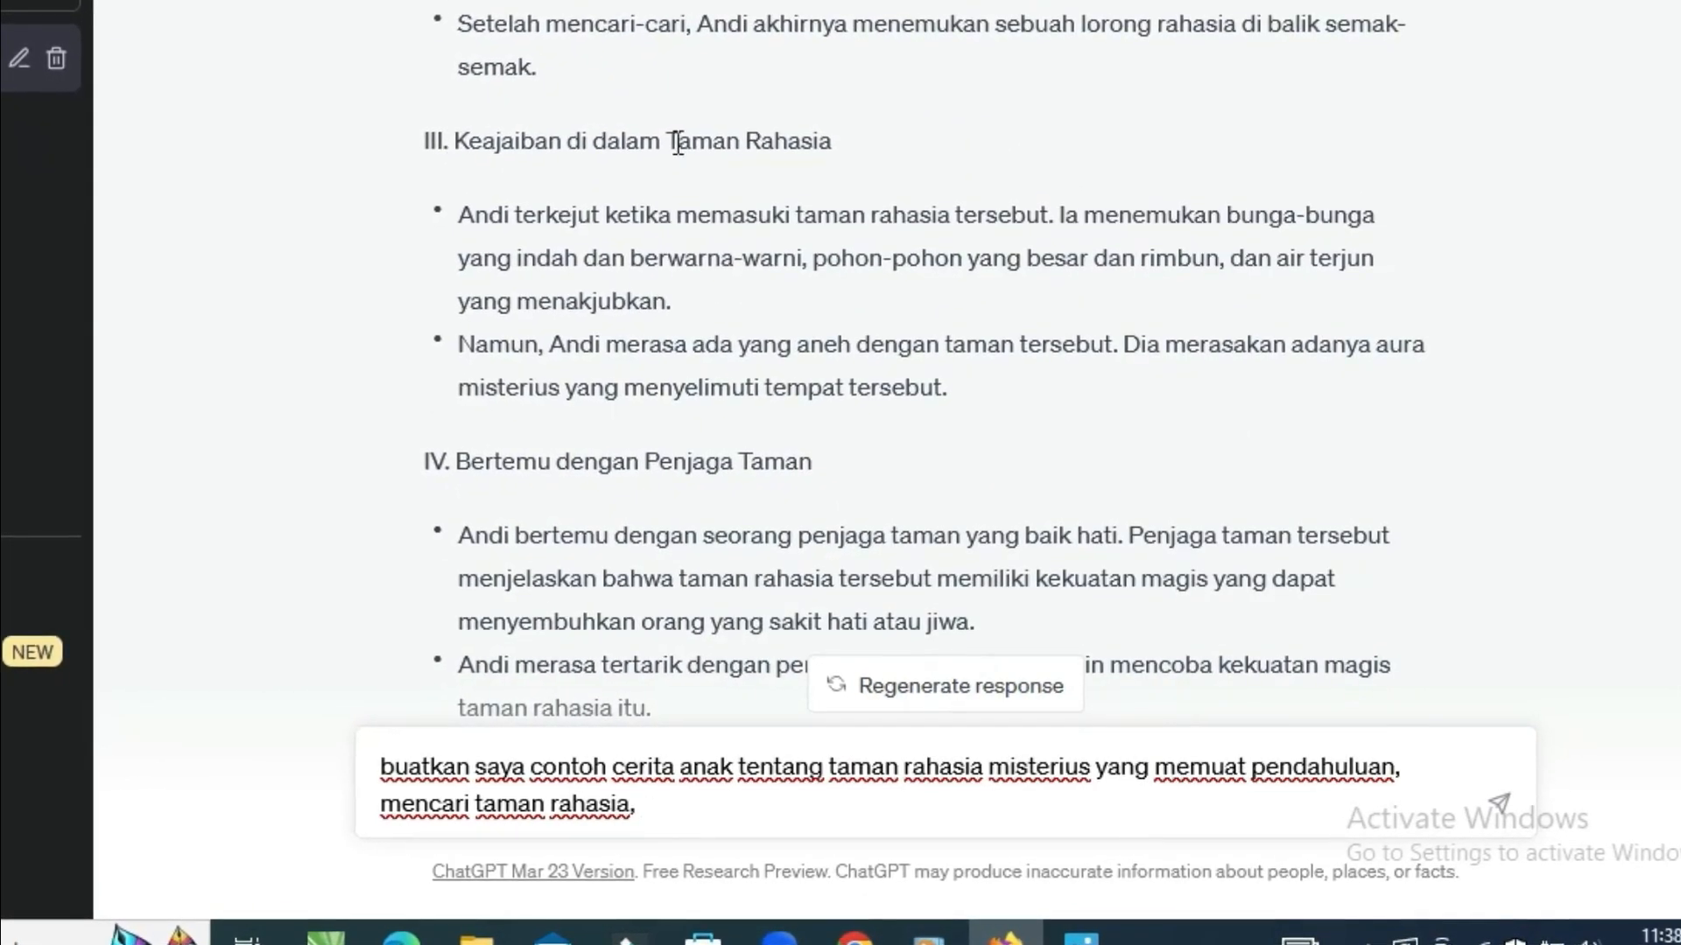
{"action": "type", "text": "keajaiba"}
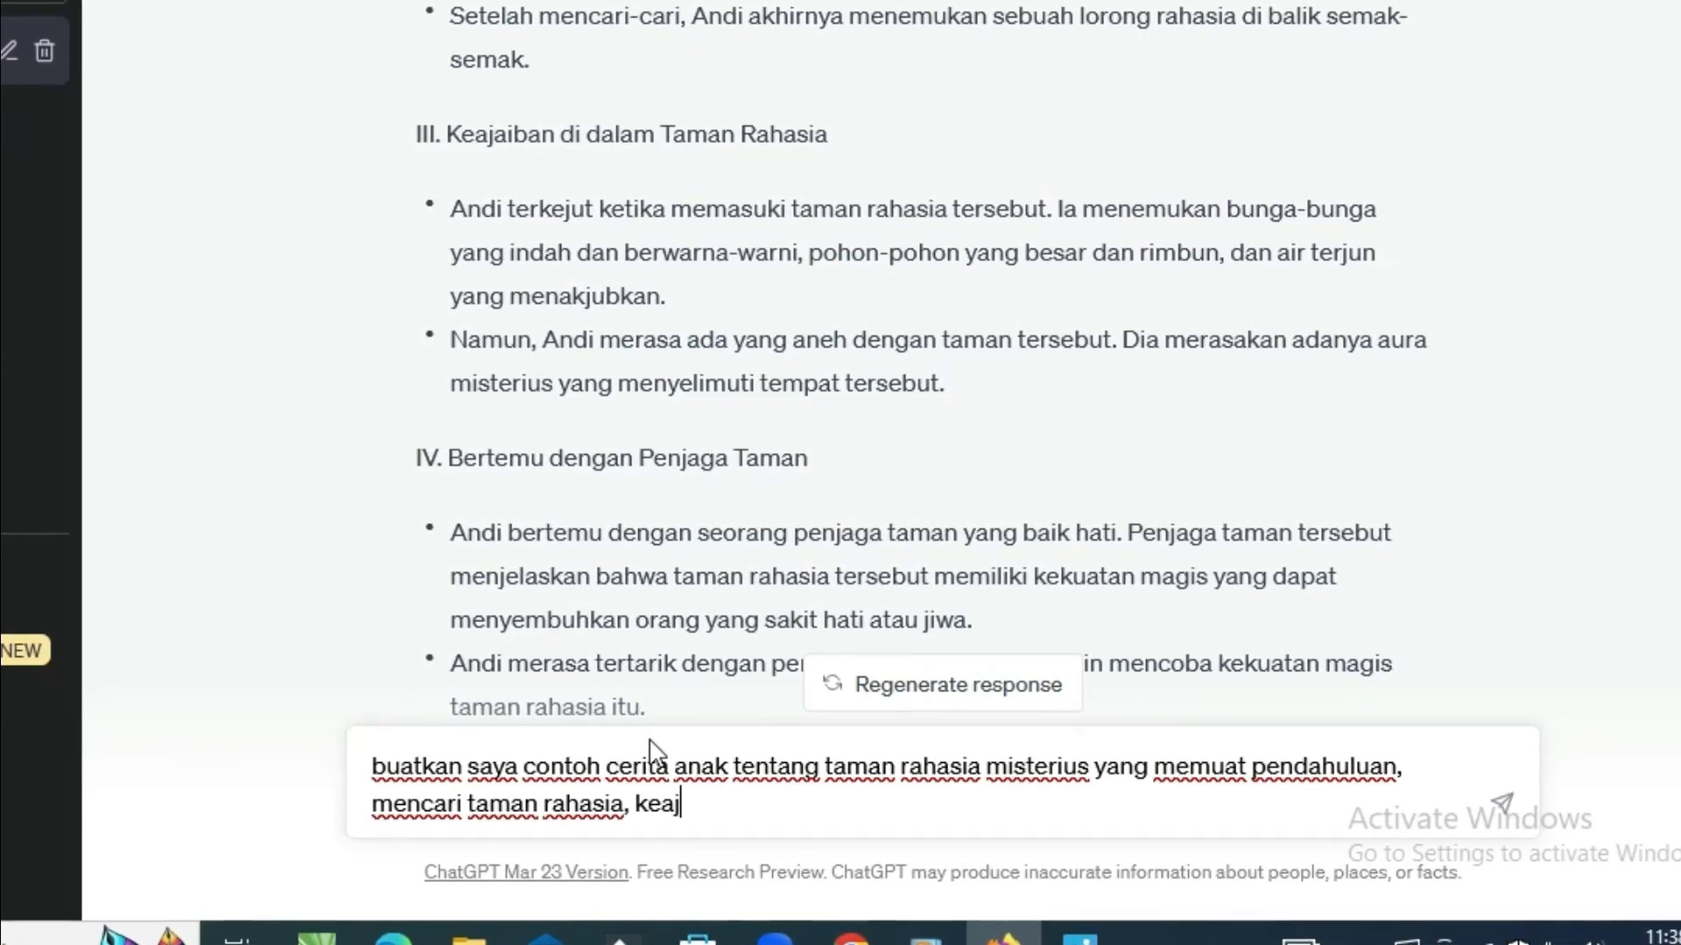
{"action": "type", "text": "n di"}
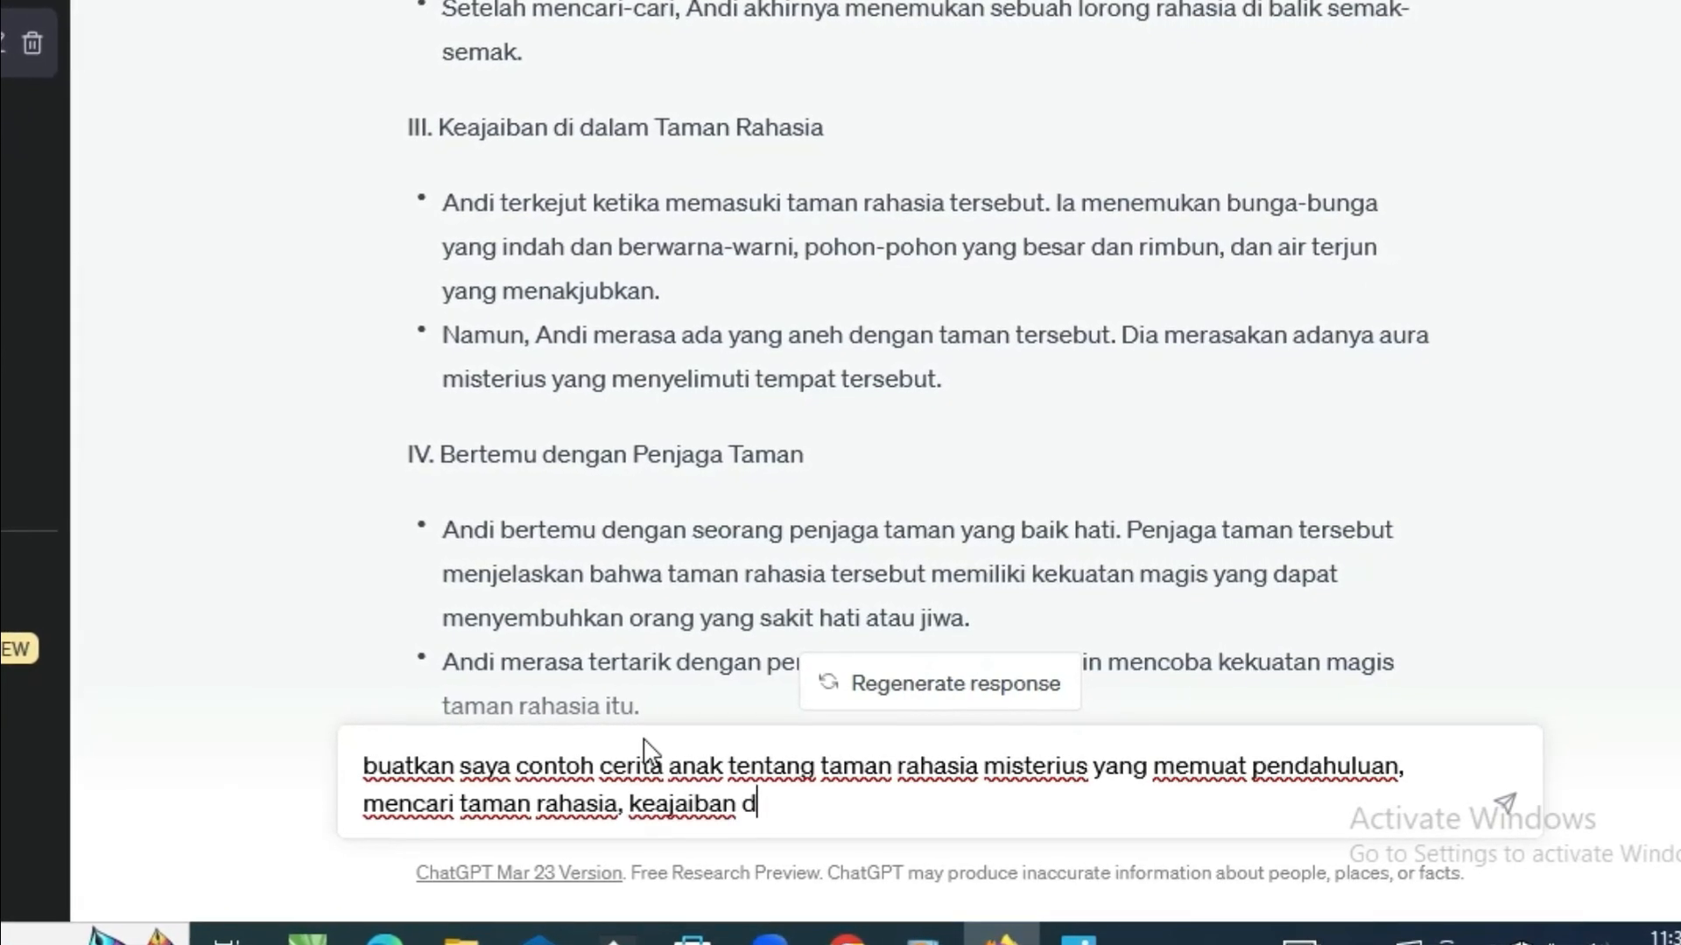
{"action": "type", "text": "taman "}
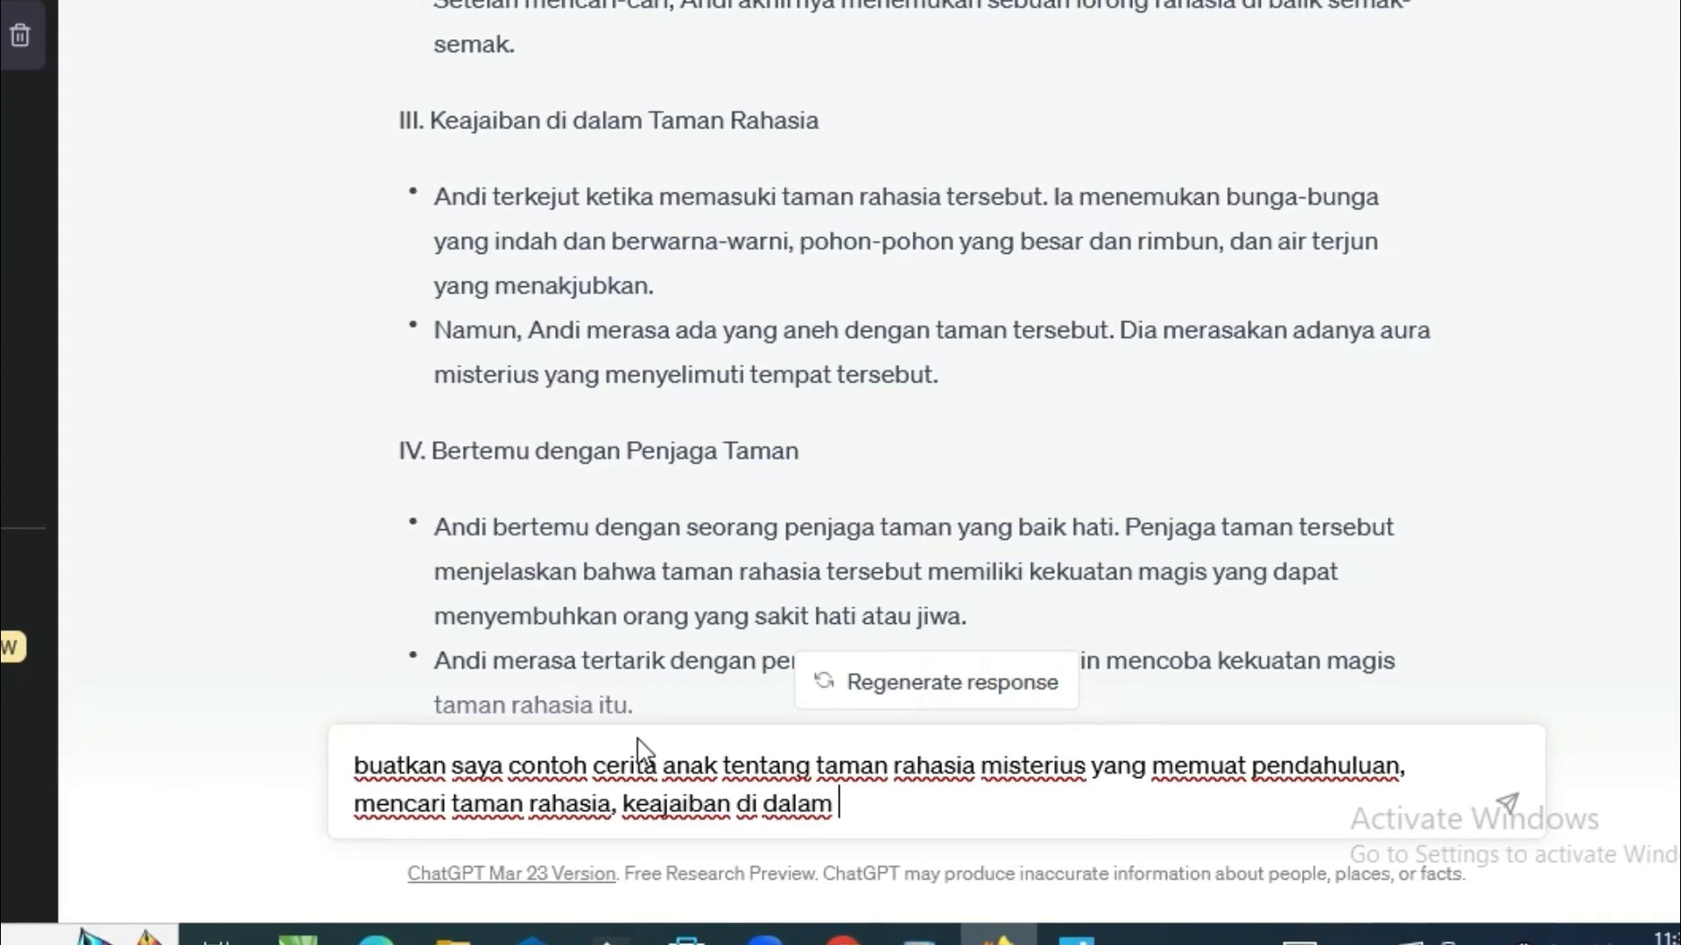
{"action": "type", "text": "rahasia"}
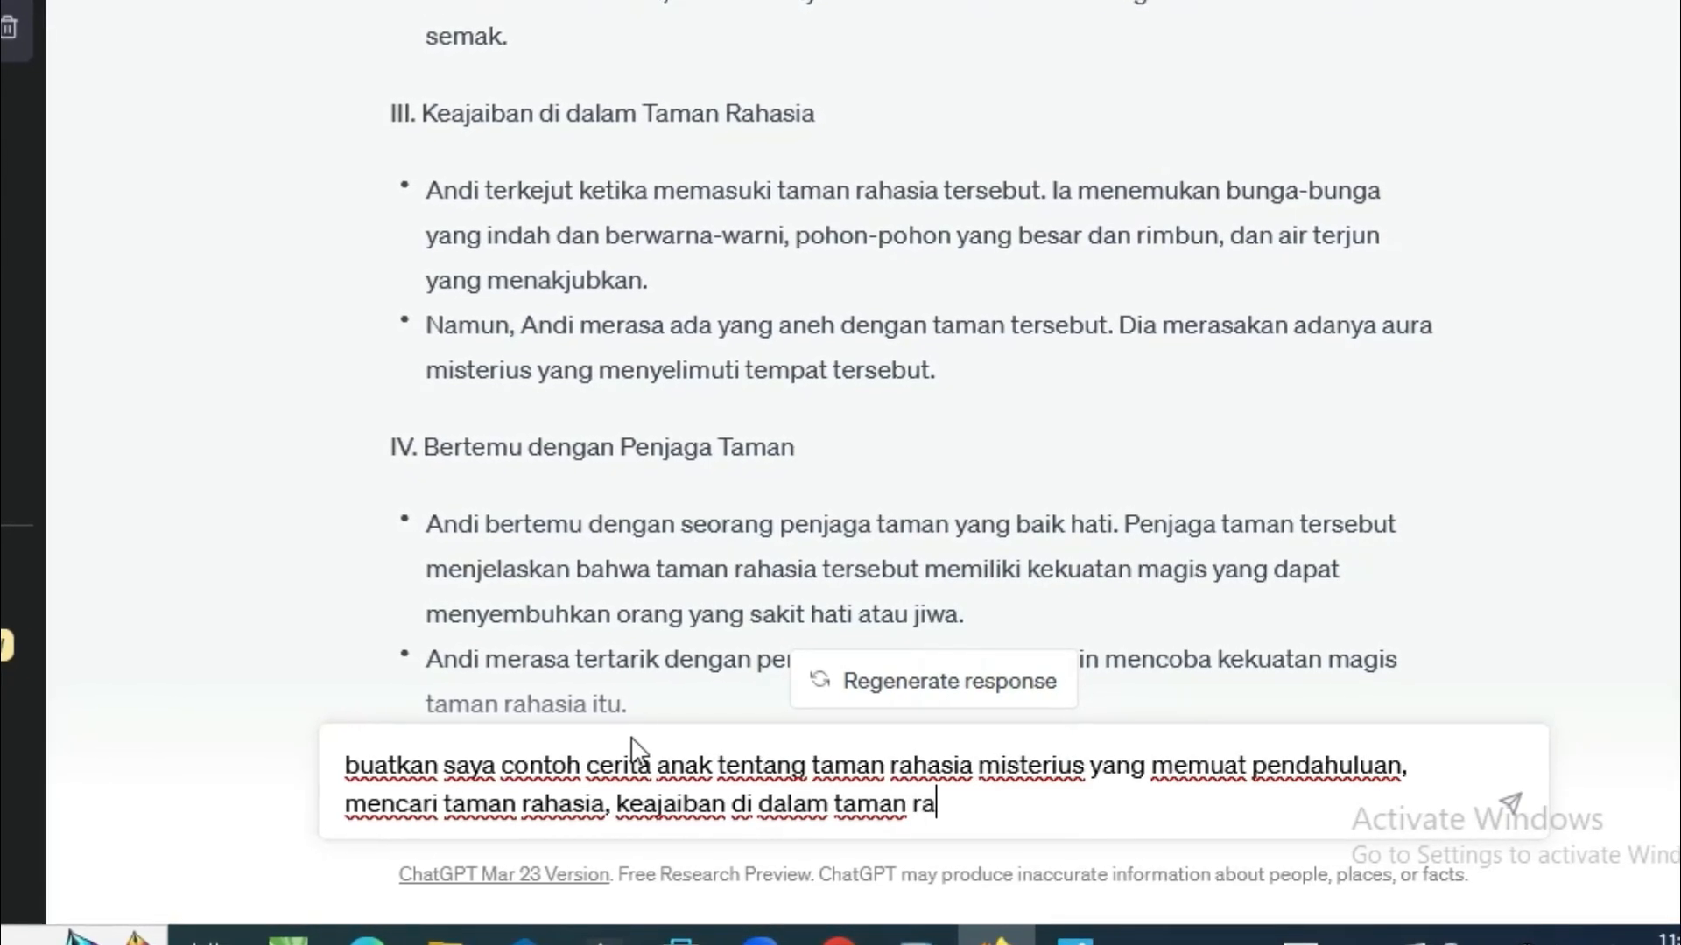
{"action": "type", "text": ", "}
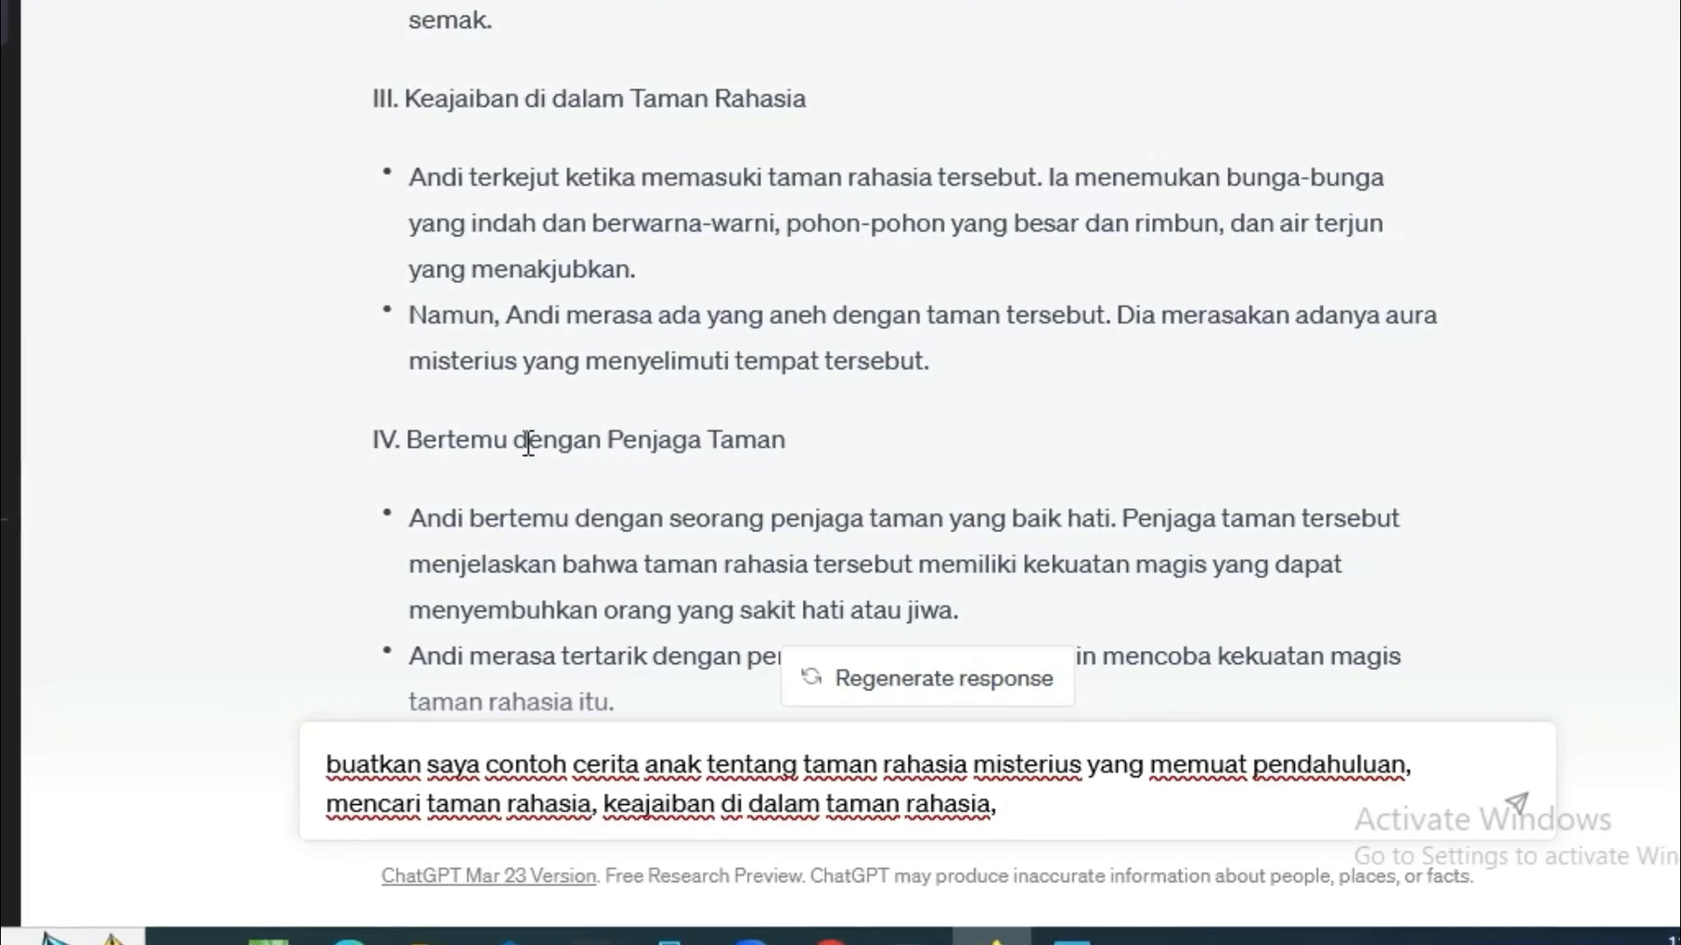
{"action": "type", "text": "bertemu den"}
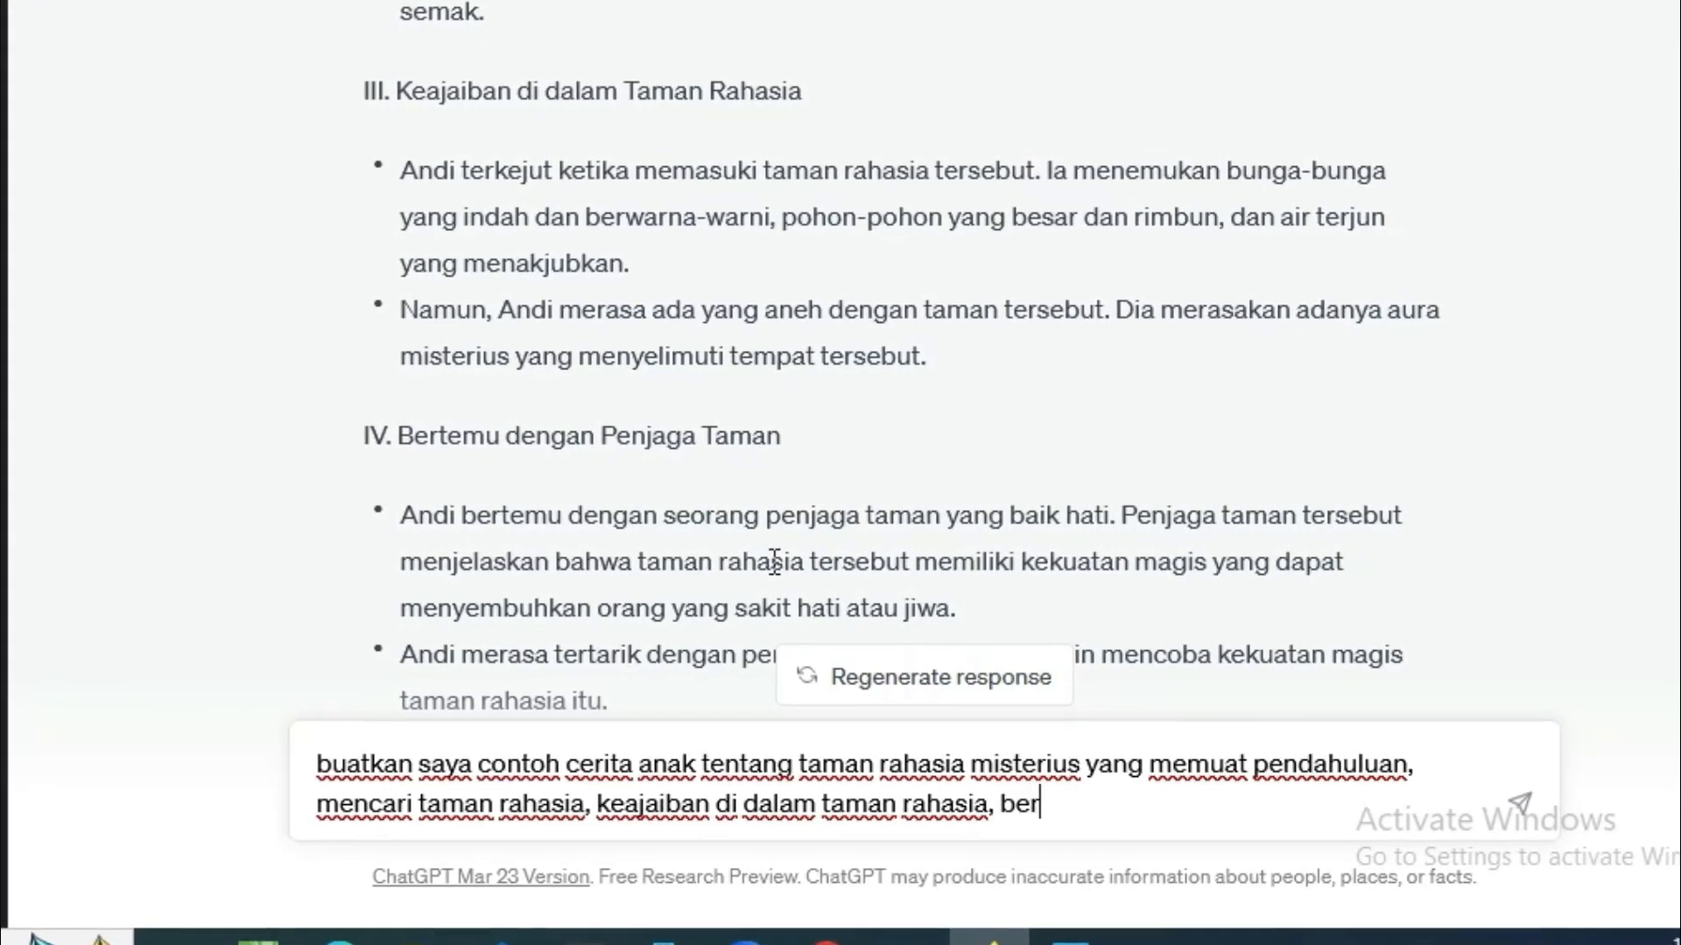
{"action": "type", "text": "gan penjaga"}
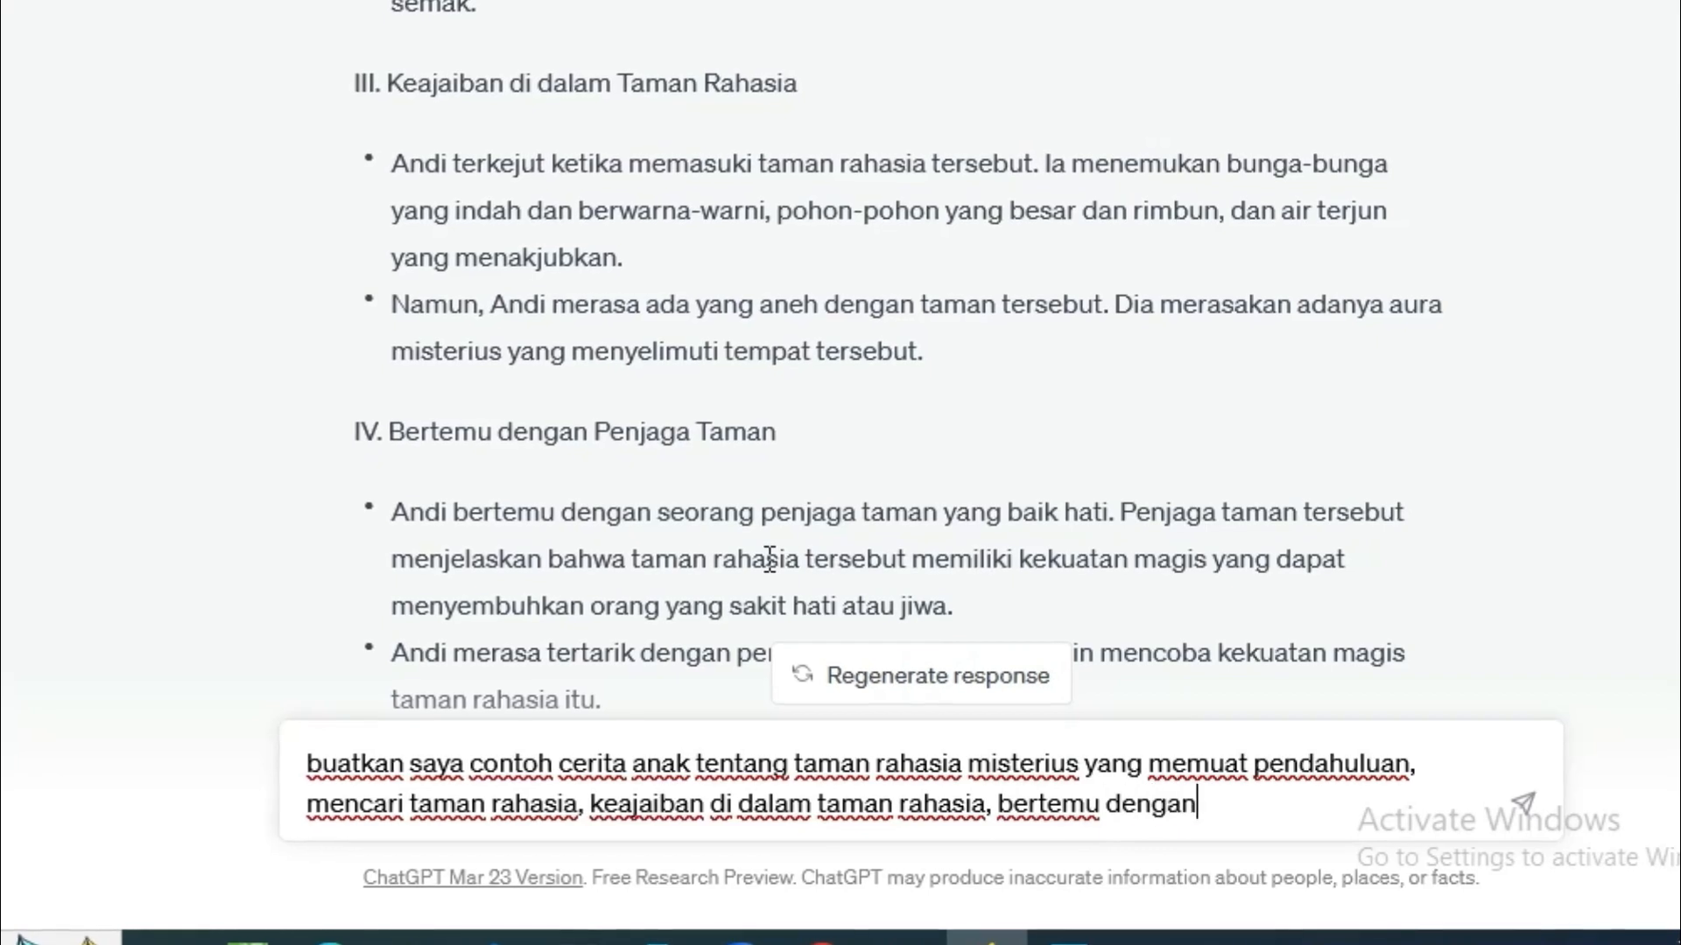
{"action": "type", "text": " taman,"}
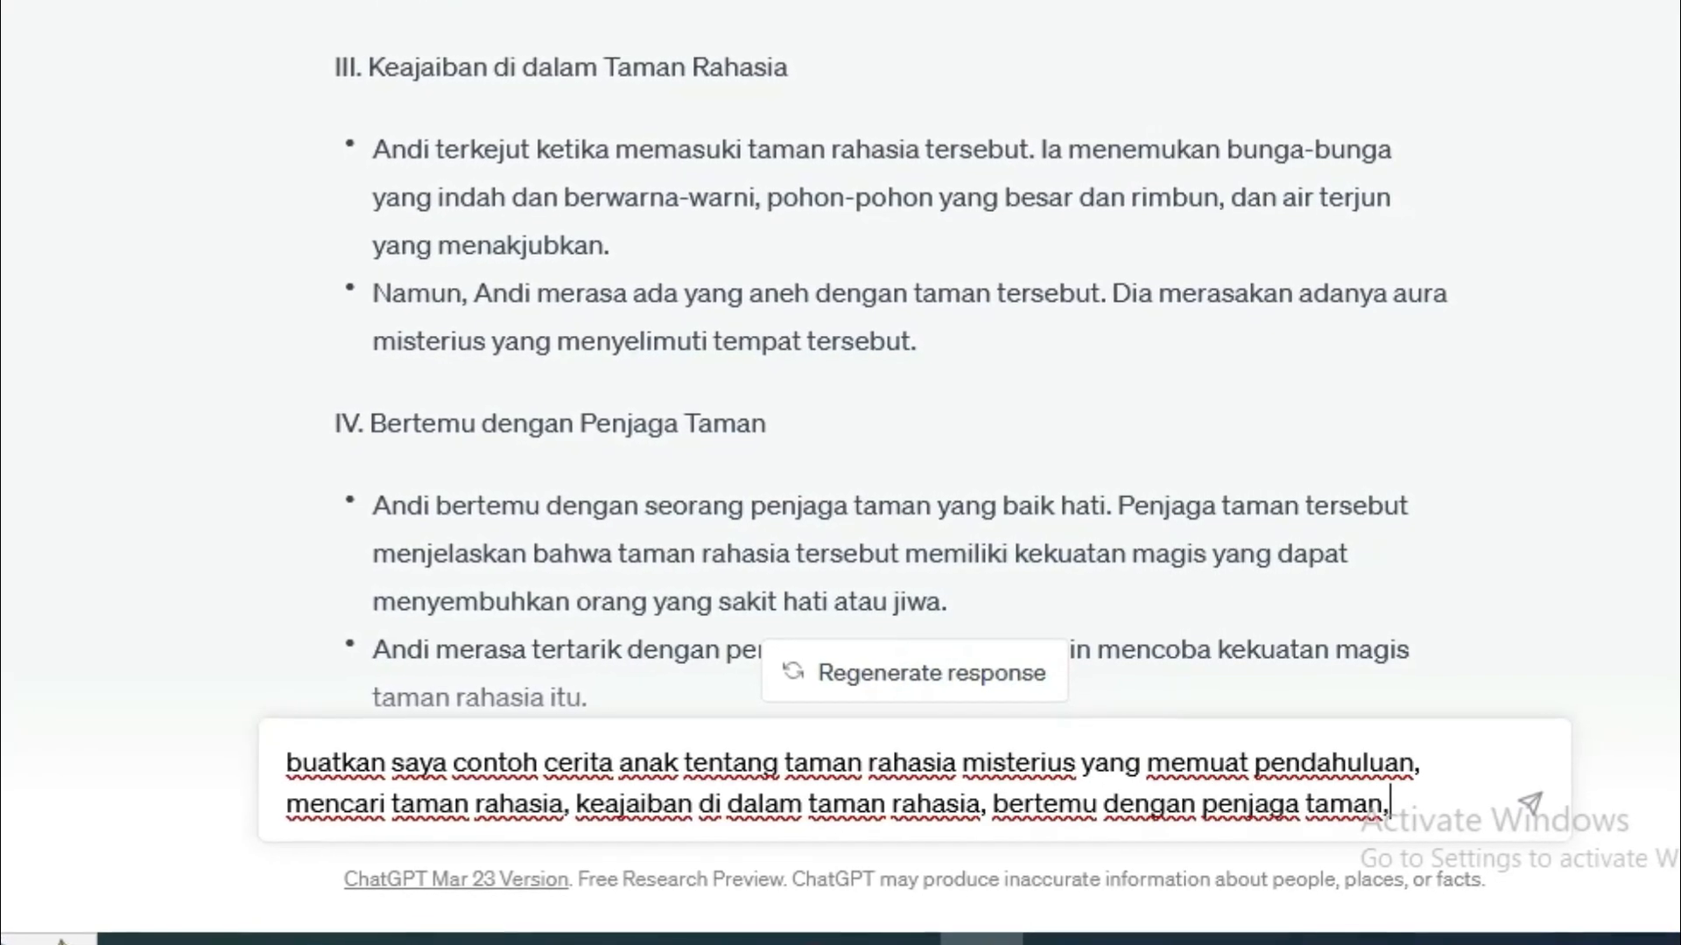
- Complete the prompt with "kegunaan kekuatan magis taman, dan kesimpulan" and send it
{"action": "scroll", "coordinate": [555, 122], "scroll_direction": "down", "scroll_amount": 7}
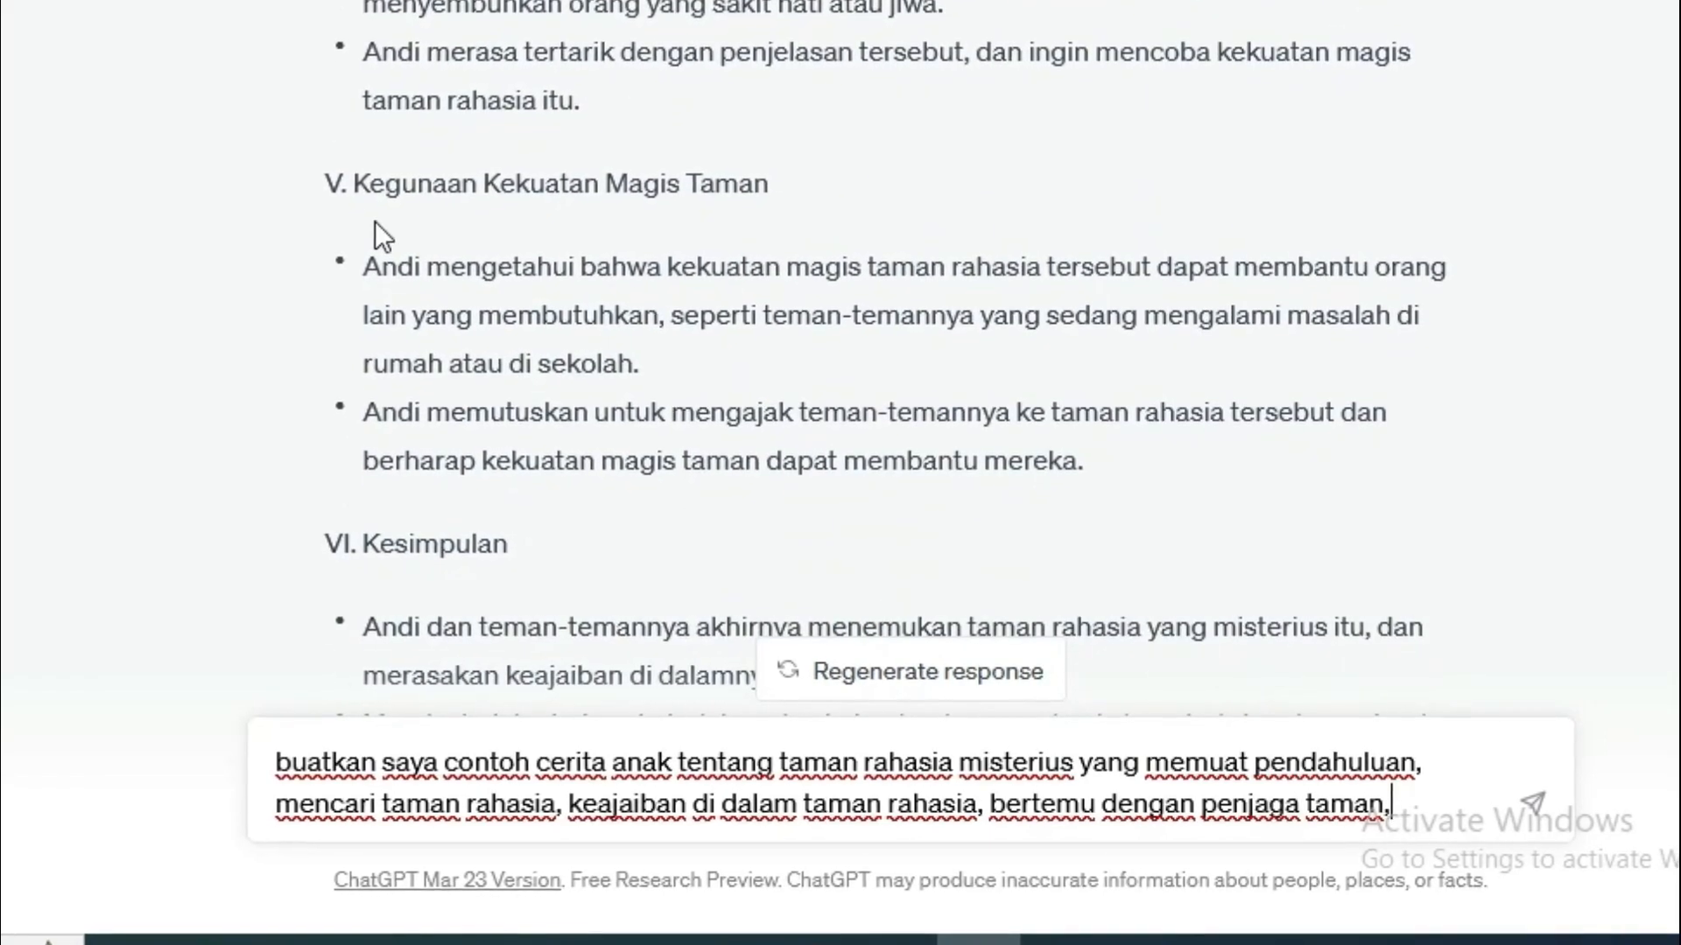
{"action": "type", "text": "kegunaan"}
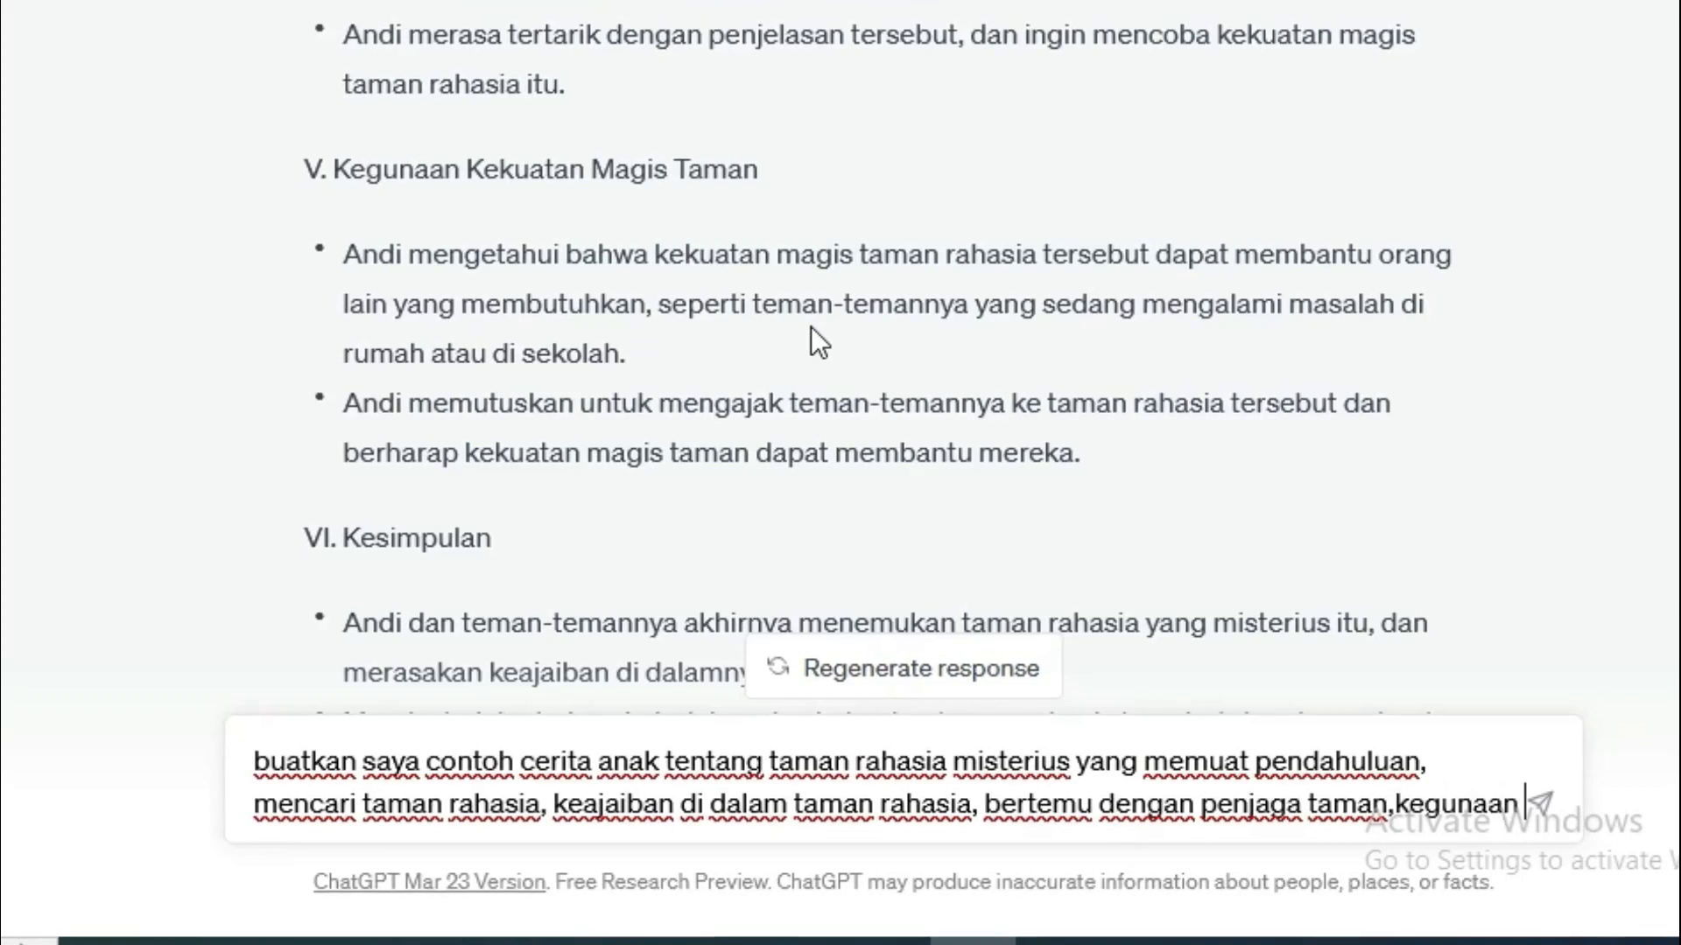
{"action": "type", "text": " t"}
{"action": "key", "text": "BackSpace"}
{"action": "type", "text": "kekuatan ma"}
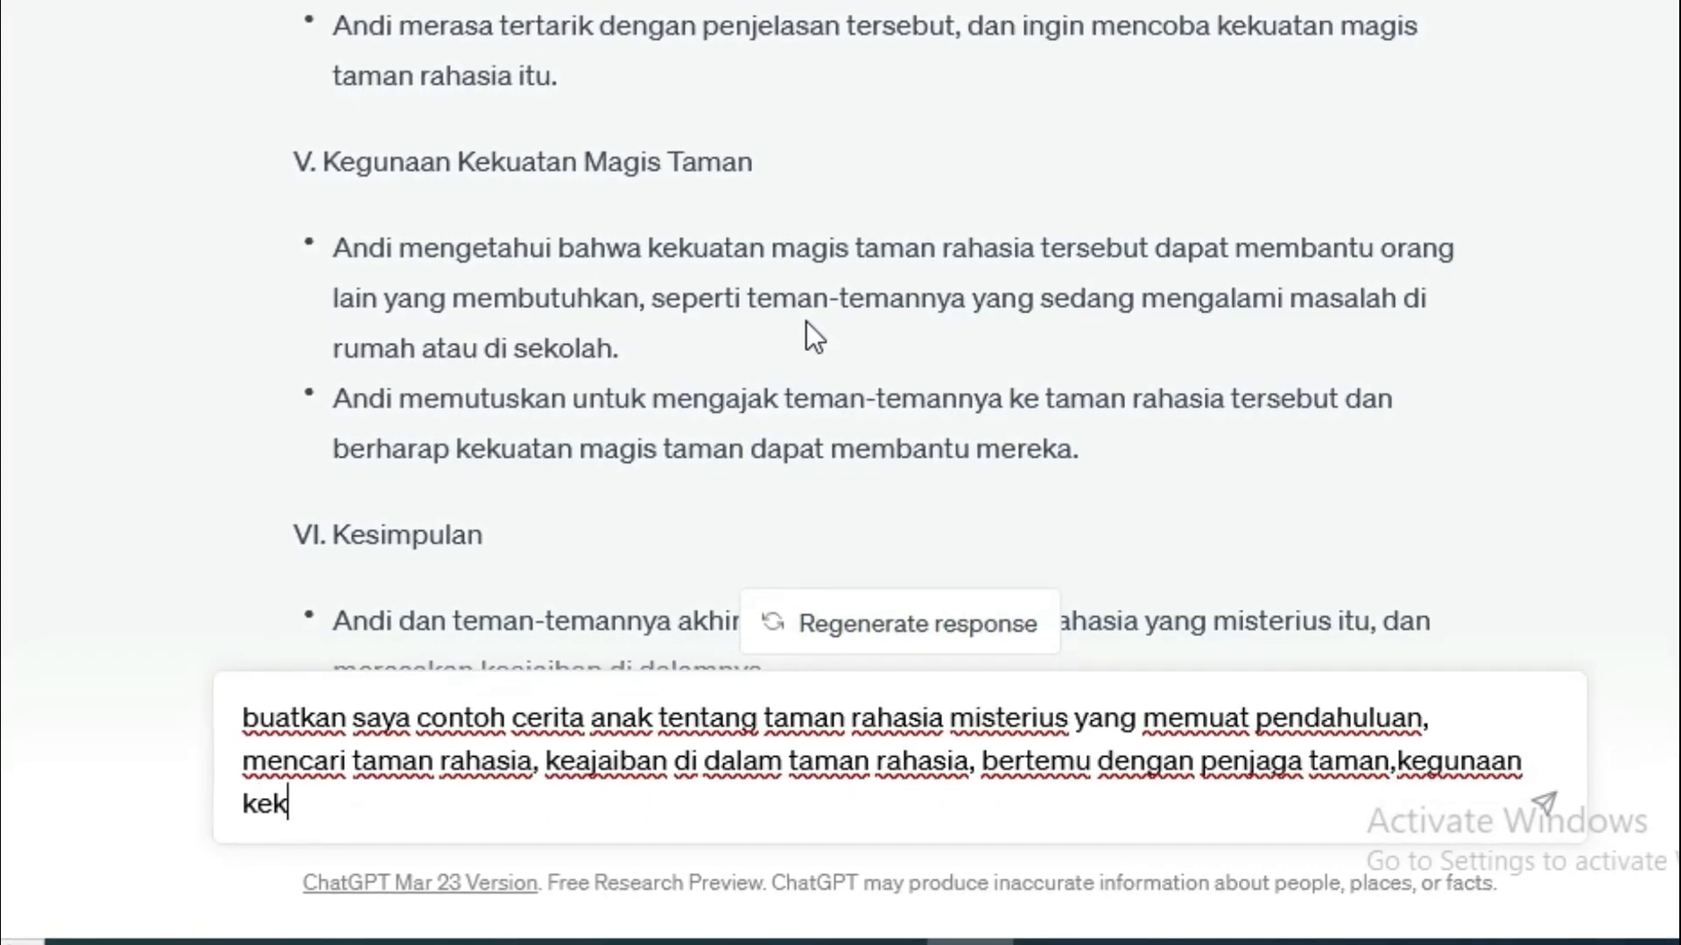
{"action": "type", "text": "gis tam"}
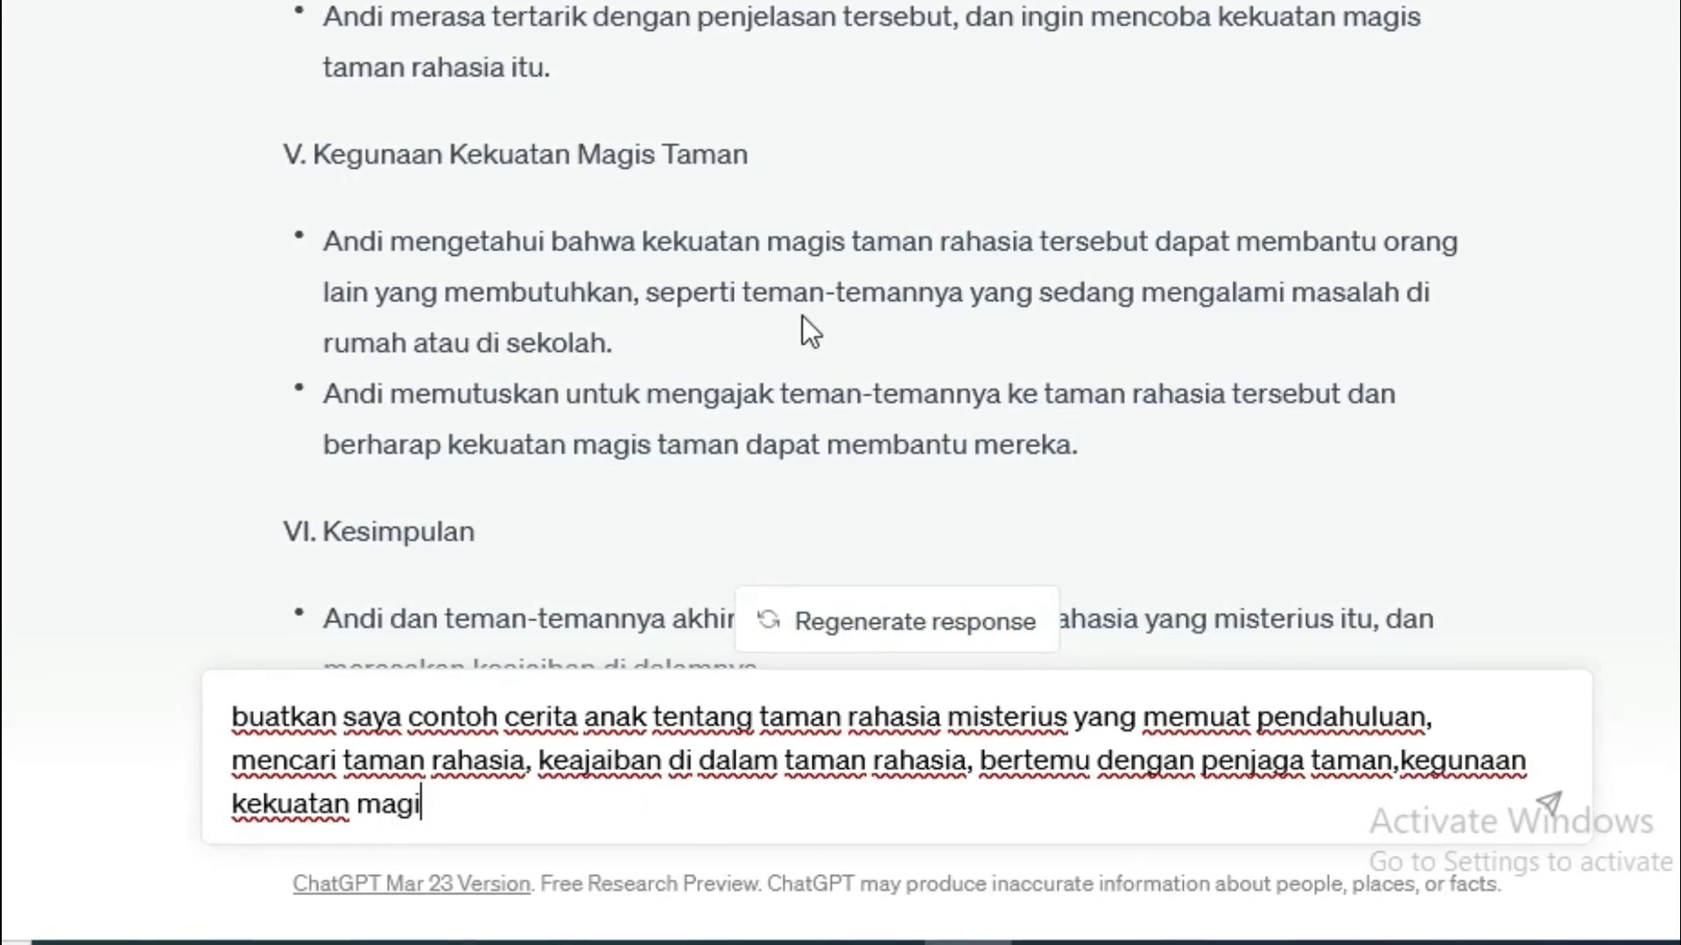
{"action": "type", "text": "an, dan ke"}
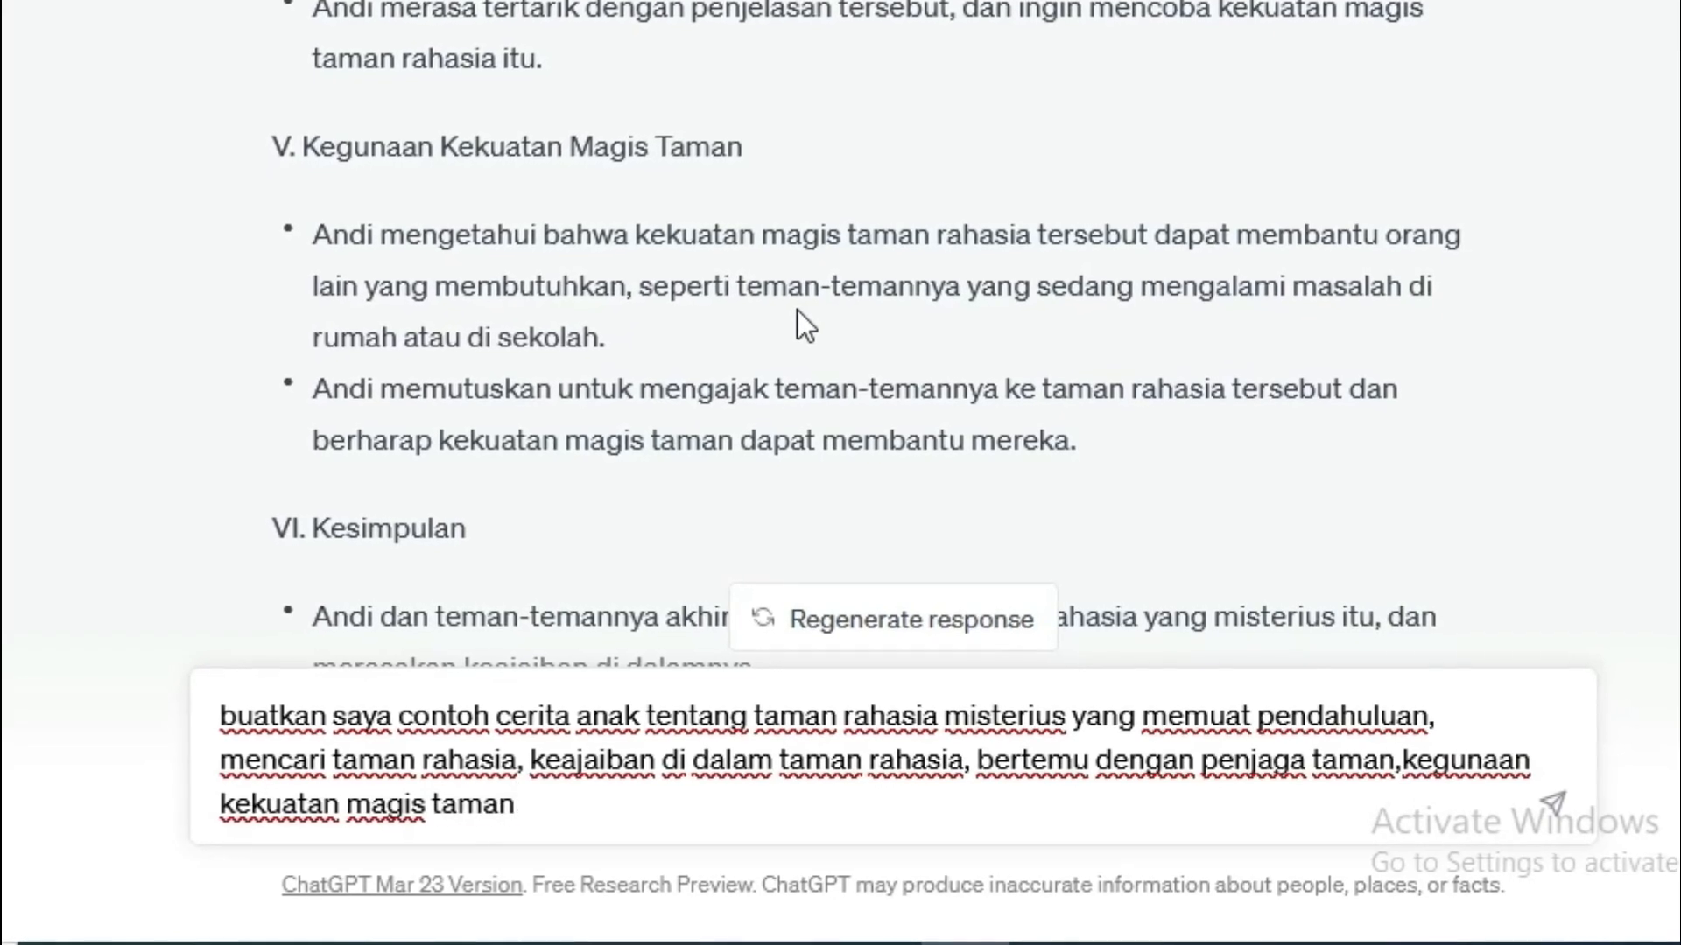
{"action": "type", "text": "simpula"}
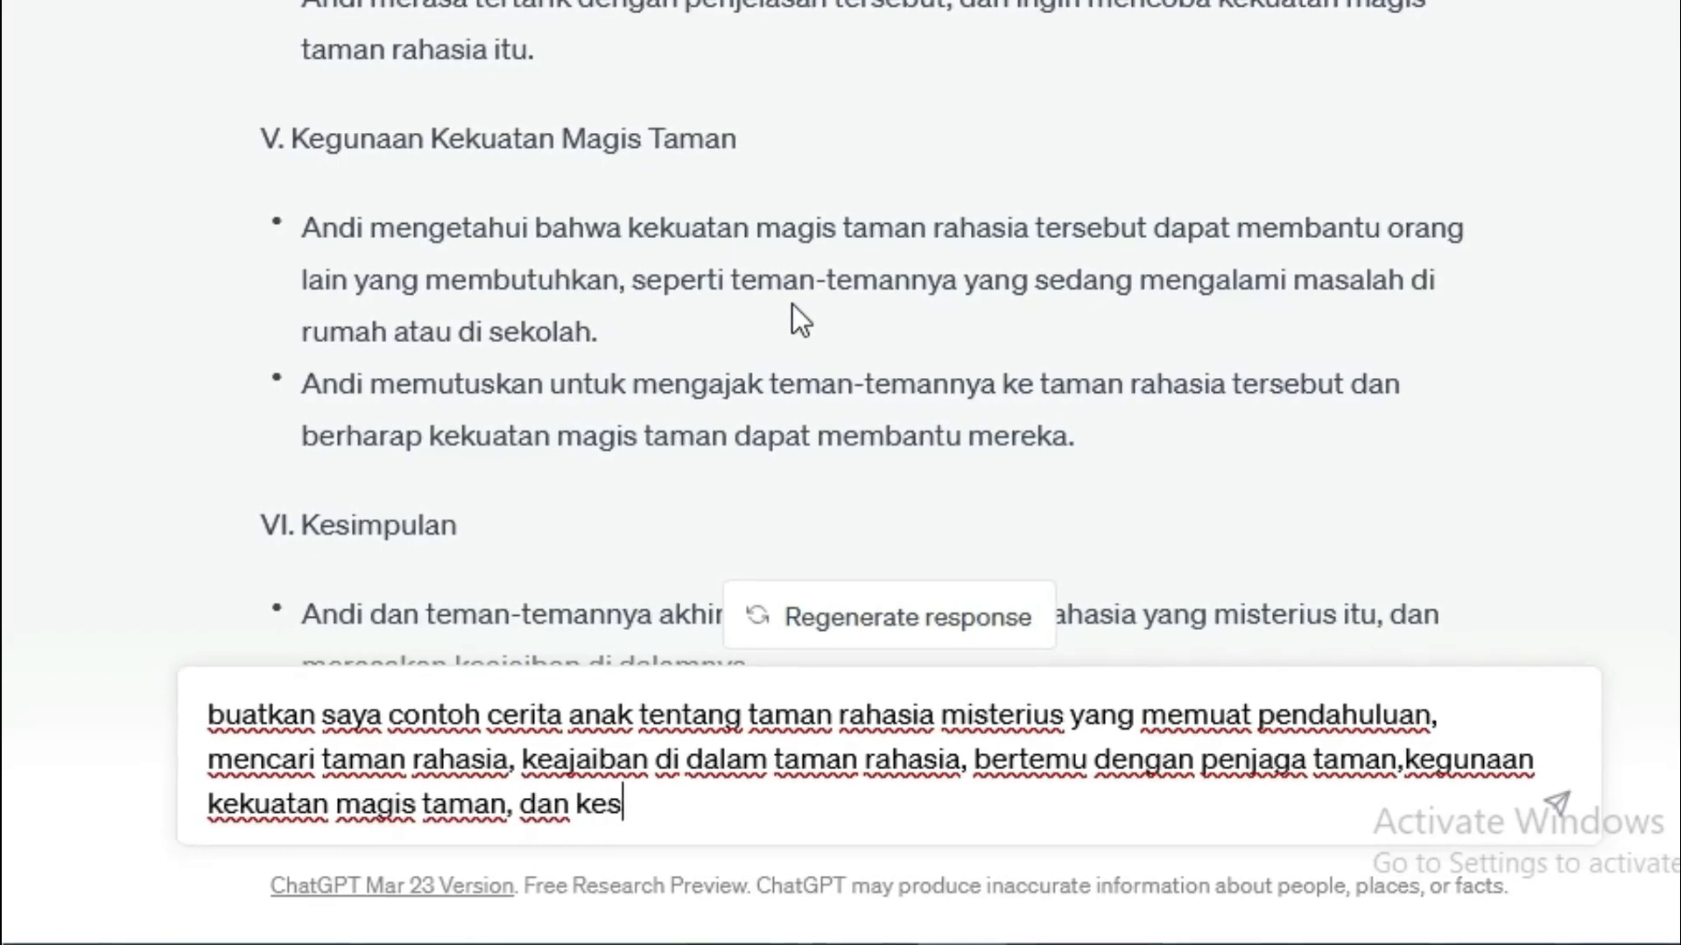
{"action": "type", "text": "n"}
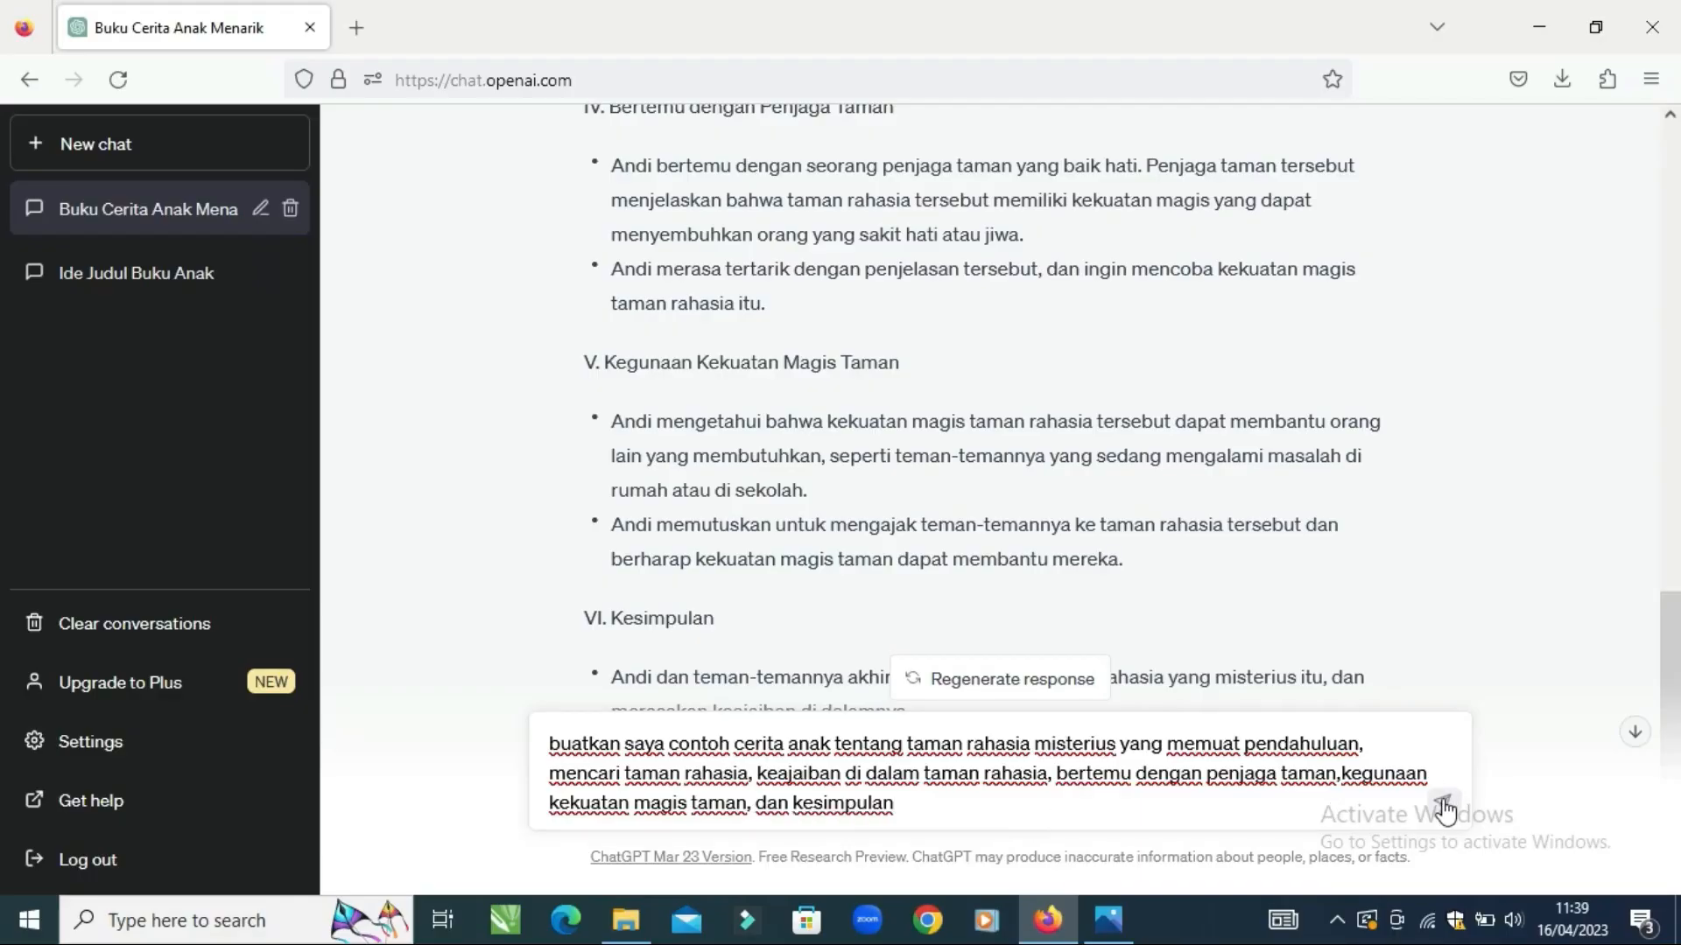
{"action": "left_click", "coordinate": [1444, 804]}
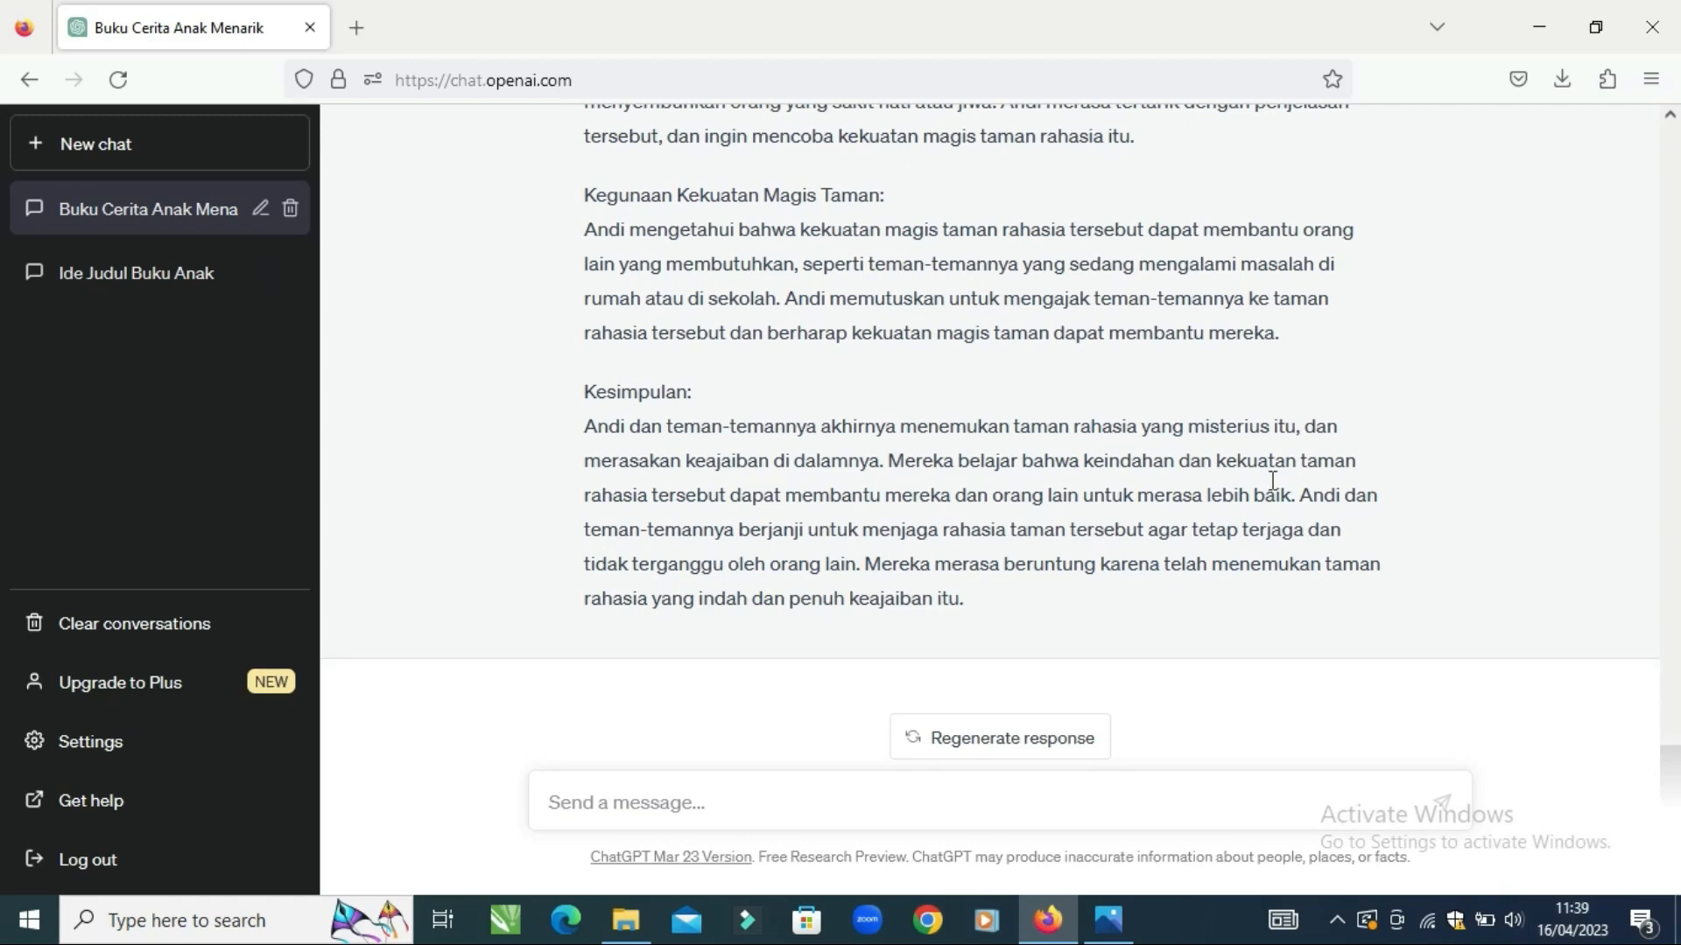
- Read through the generated story from Pendahuluan to Kesimpulan and check the following stage in the book-making steps image
{"action": "left_click_drag", "start_coordinate": [1673, 768], "coordinate": [1674, 669]}
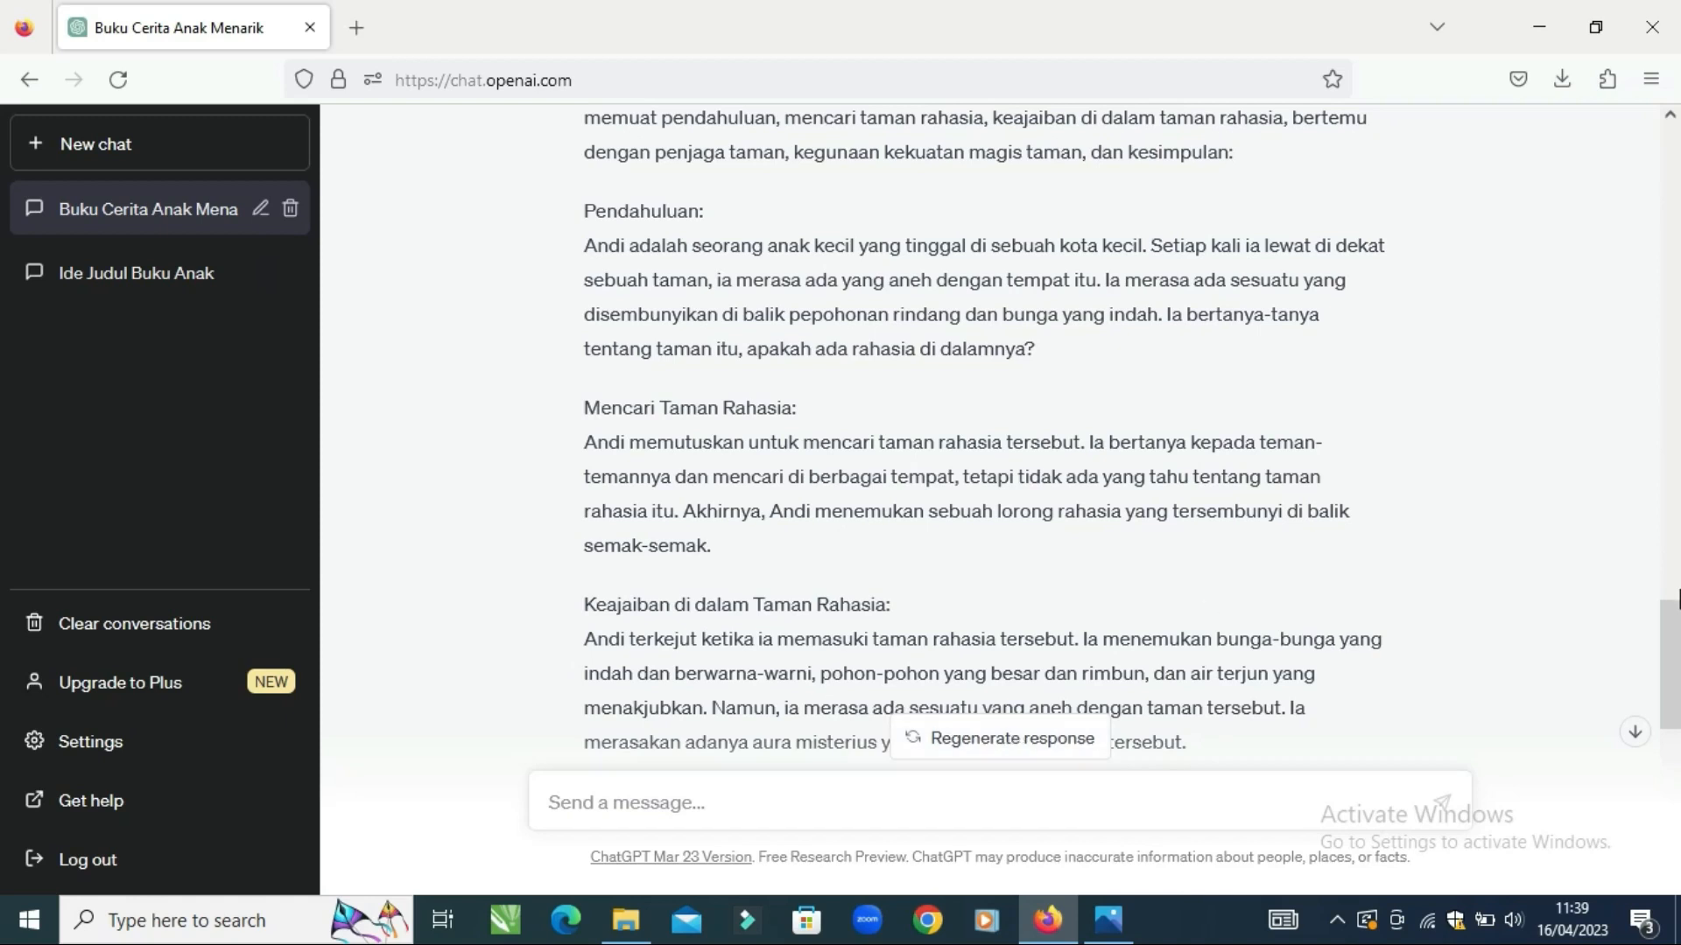
{"action": "mouse_move", "coordinate": [1673, 630]}
{"action": "left_mouse_down"}
{"action": "mouse_move", "coordinate": [1674, 765]}
{"action": "mouse_move", "coordinate": [1674, 609]}
{"action": "left_mouse_up"}
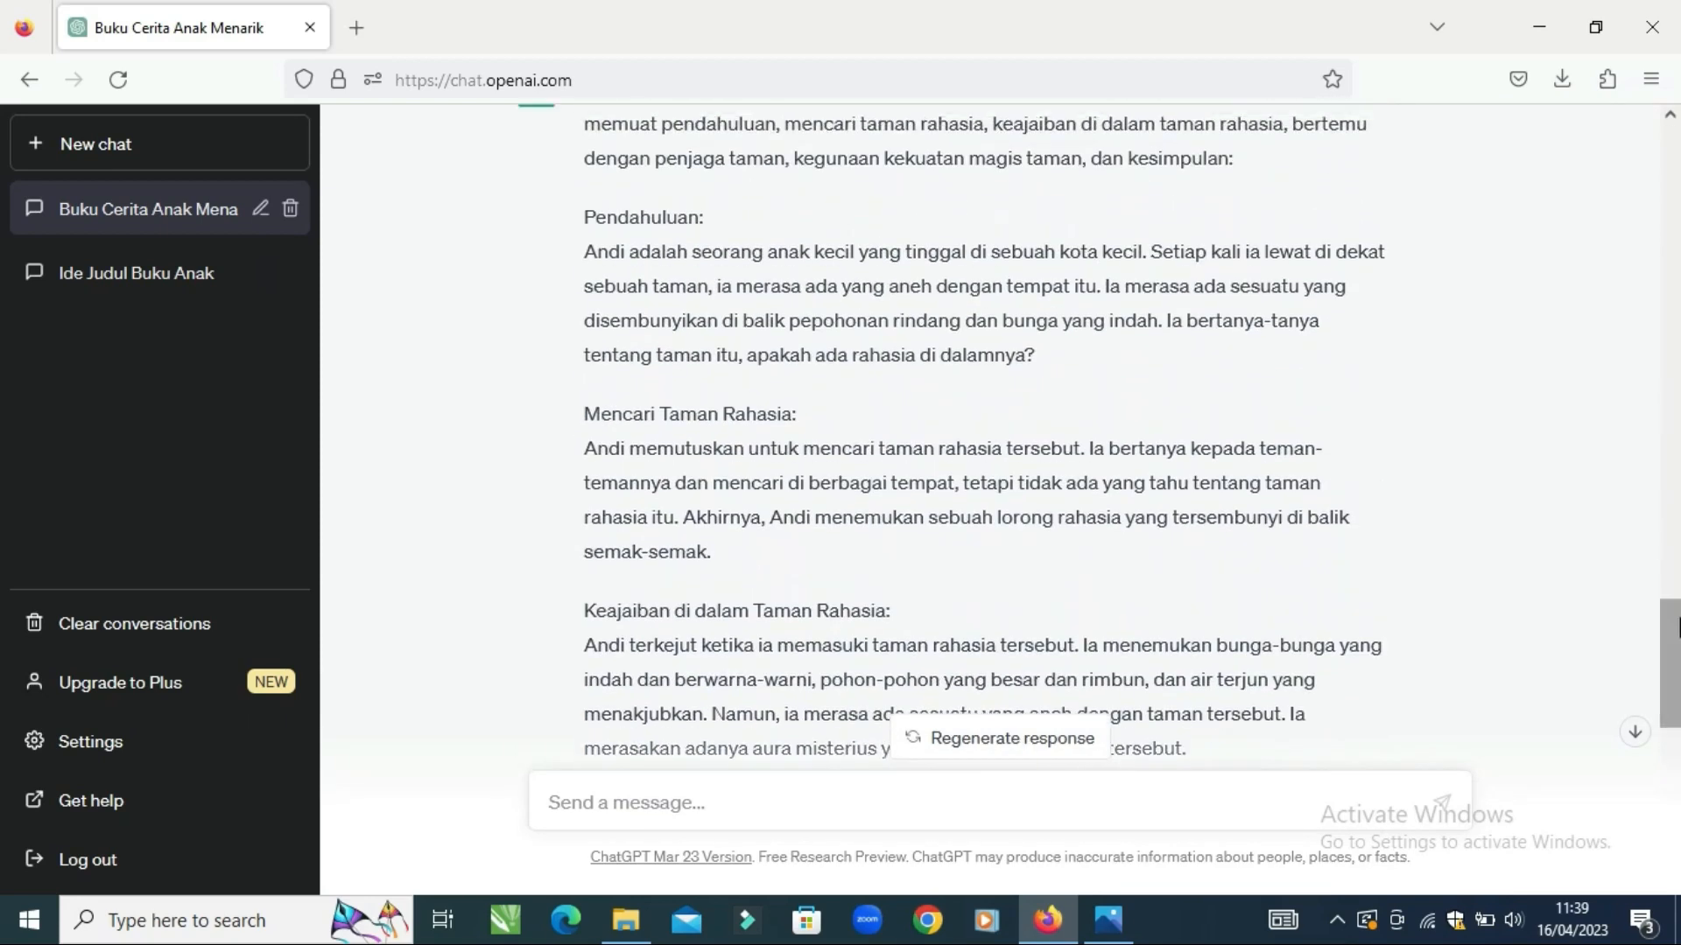
{"action": "left_click", "coordinate": [1110, 924]}
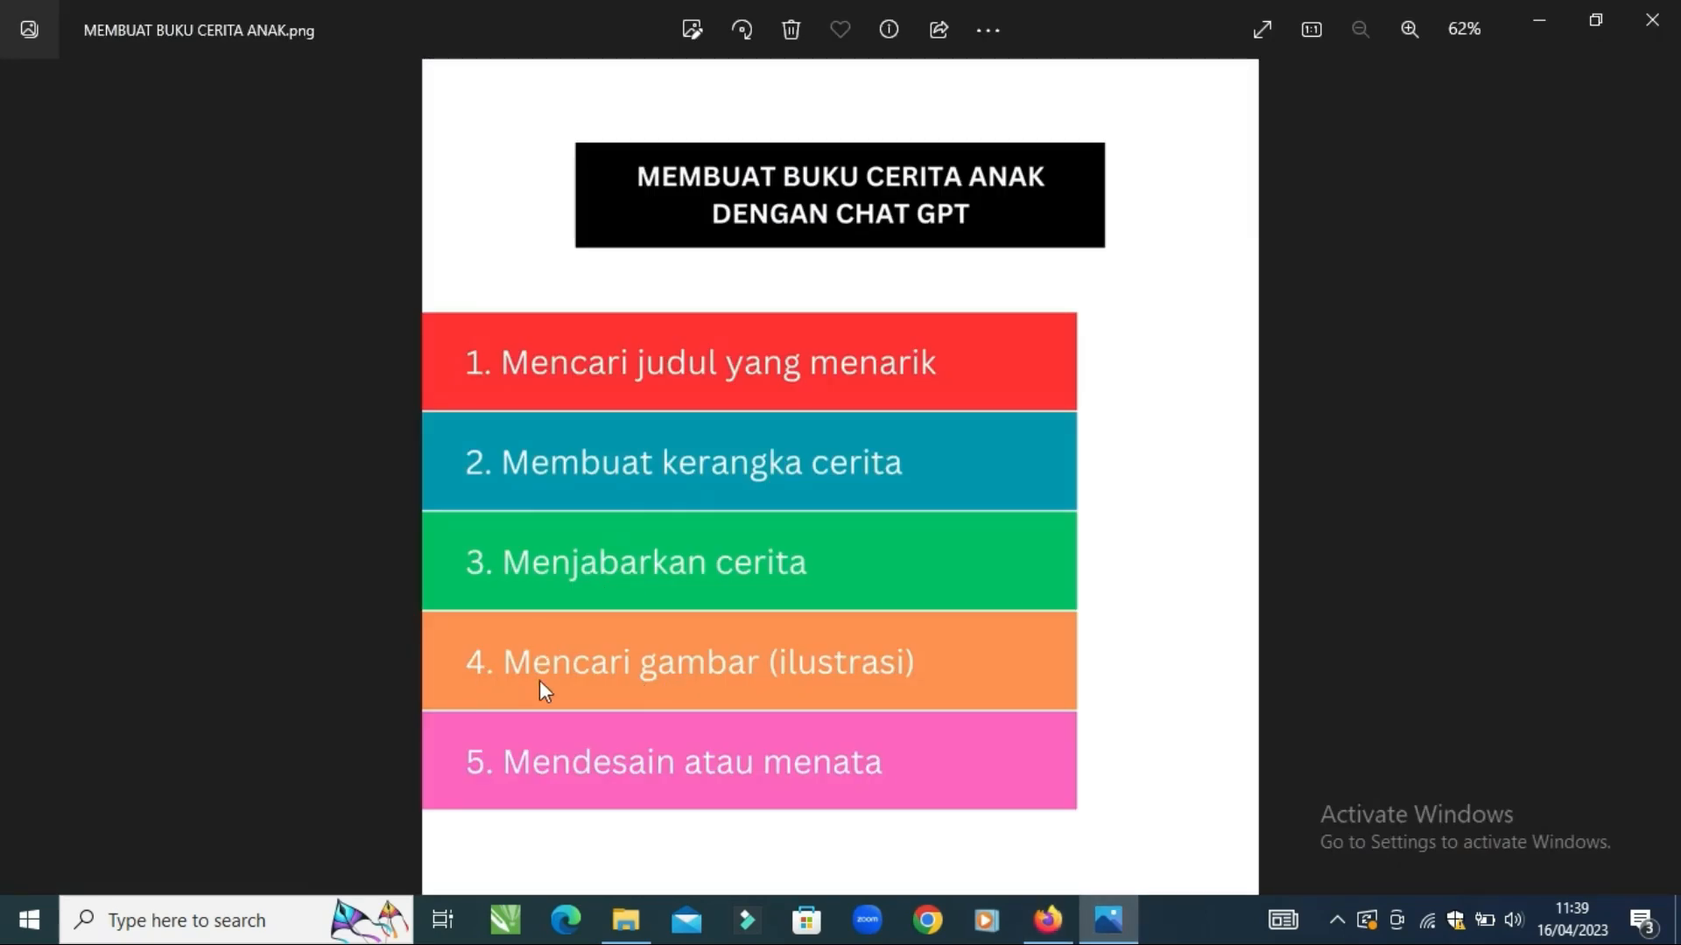
{"action": "left_click", "coordinate": [1041, 924]}
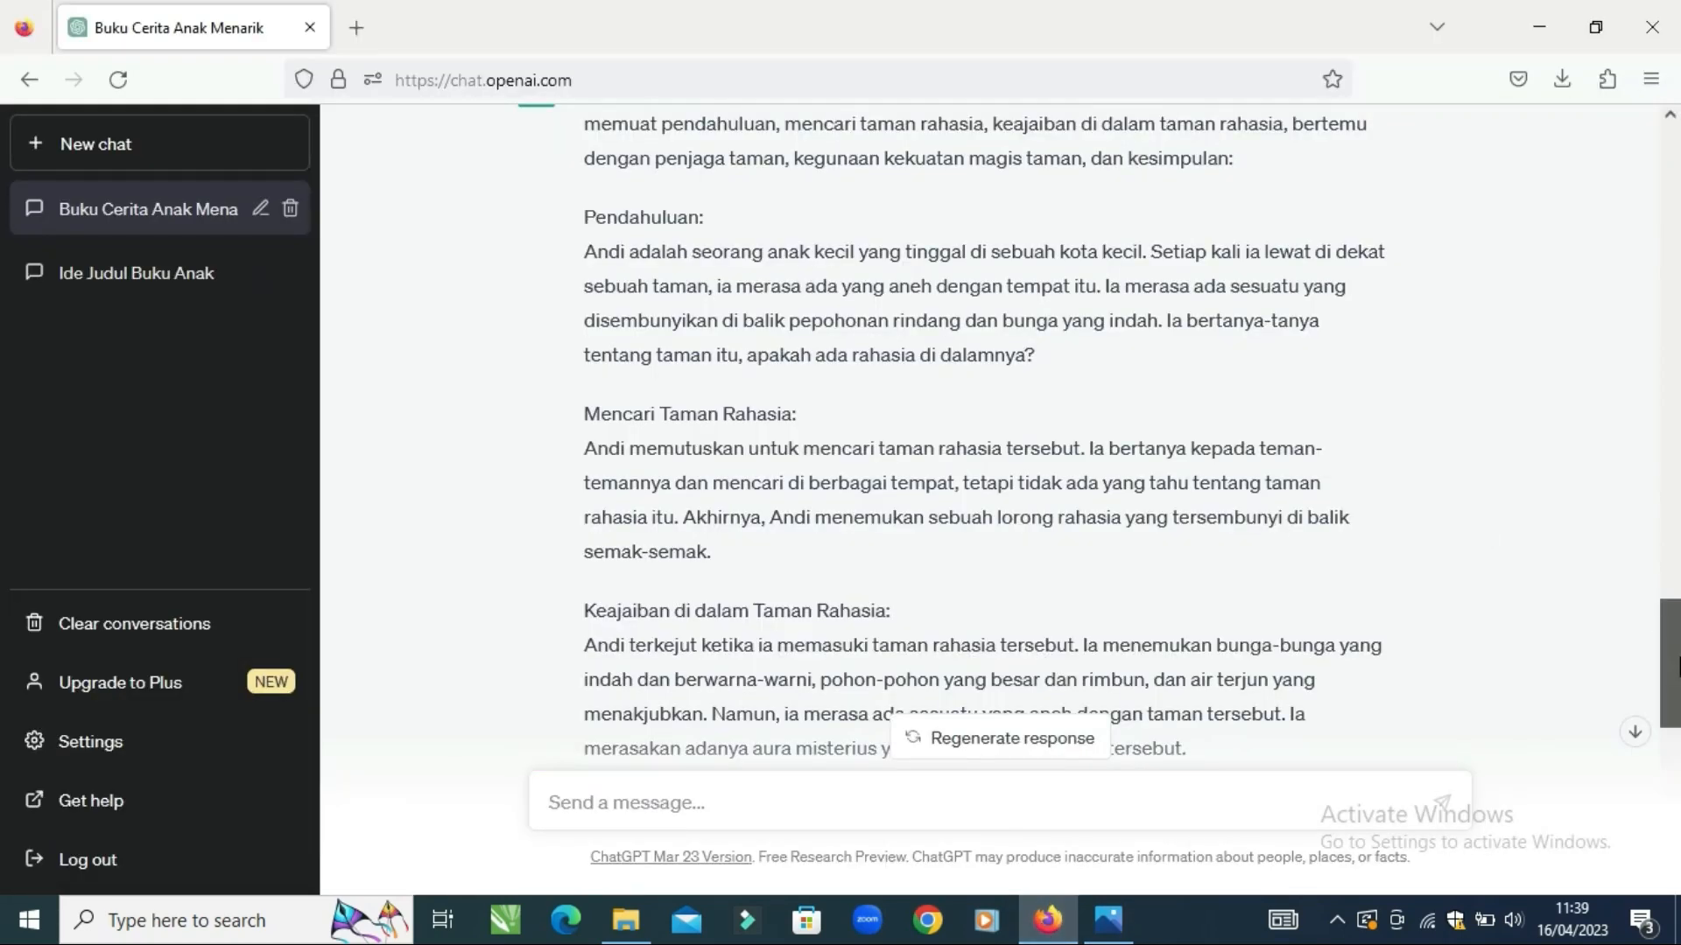
{"action": "scroll", "coordinate": [1677, 665], "scroll_direction": "up", "scroll_amount": 2}
{"action": "scroll", "coordinate": [1676, 666], "scroll_direction": "down", "scroll_amount": 1}
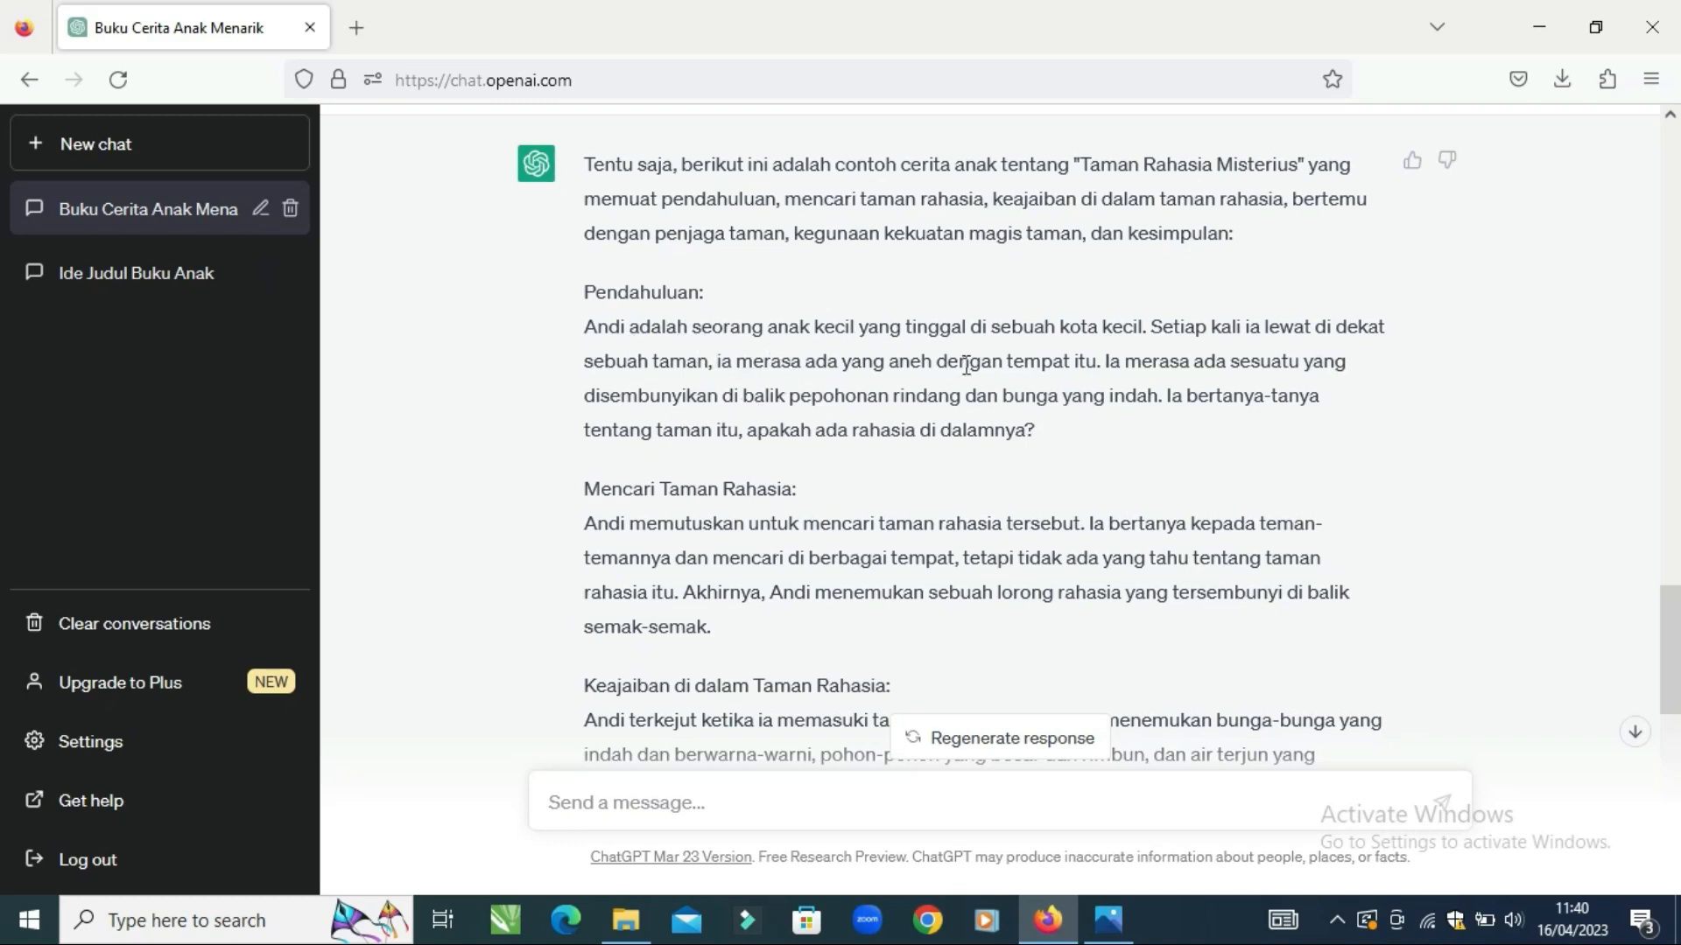
{"action": "mouse_move", "coordinate": [1676, 647]}
{"action": "left_mouse_down"}
{"action": "mouse_move", "coordinate": [1676, 669]}
{"action": "mouse_move", "coordinate": [1675, 646]}
{"action": "left_mouse_up"}
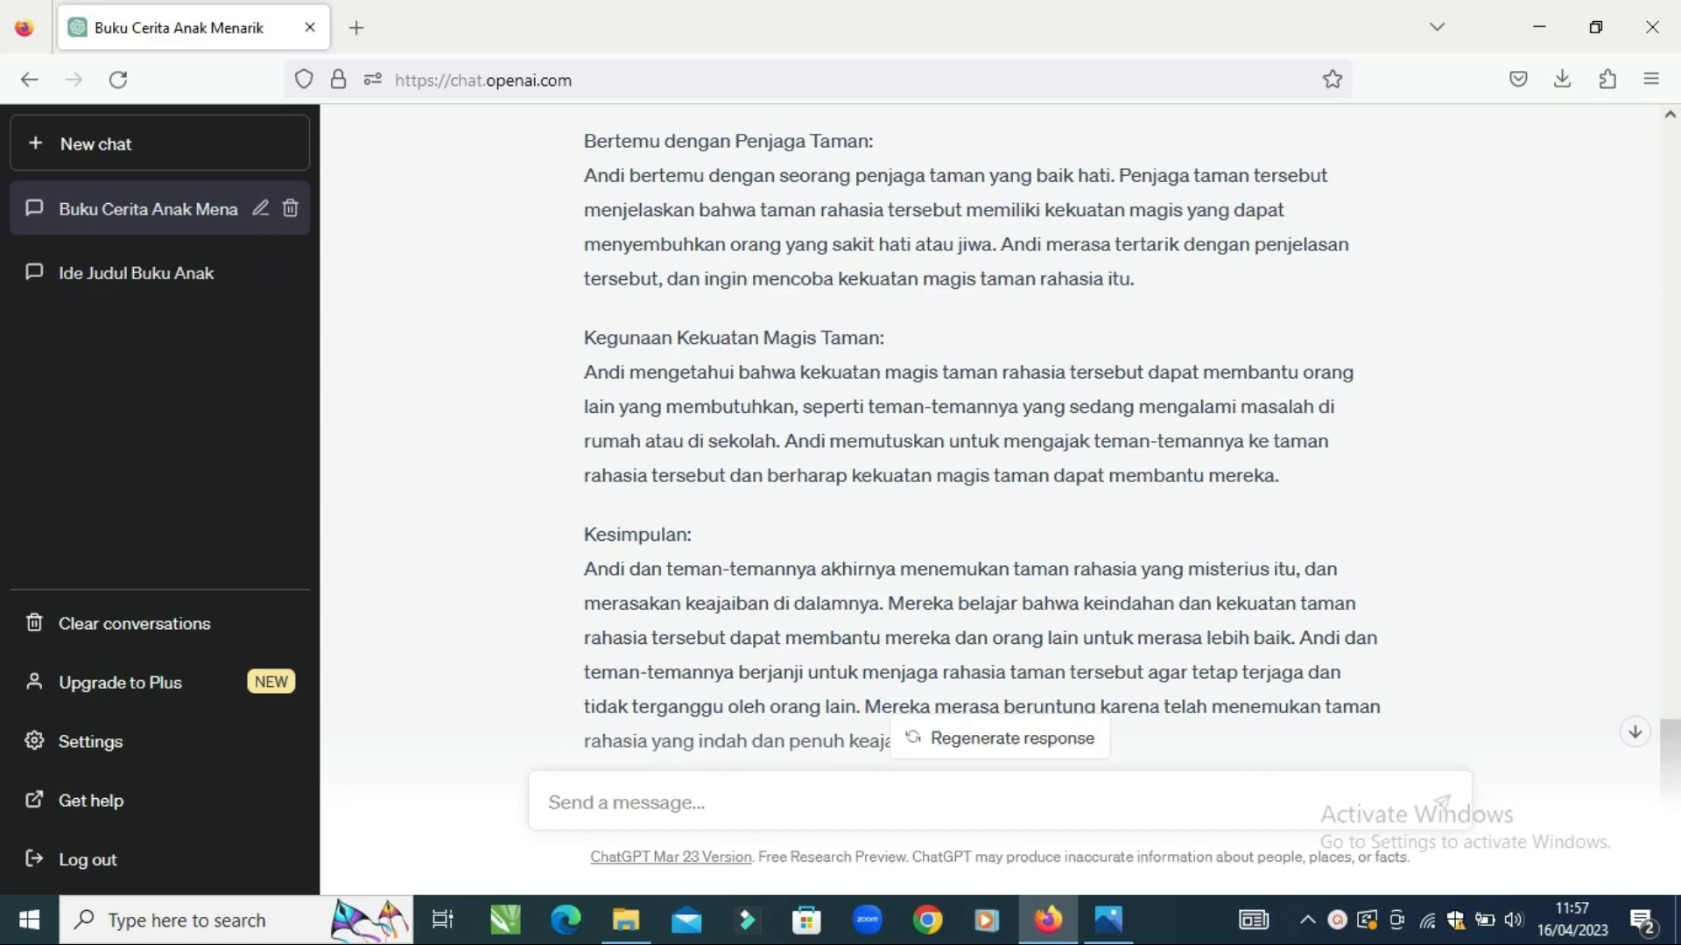
{"action": "left_click", "coordinate": [1117, 915]}
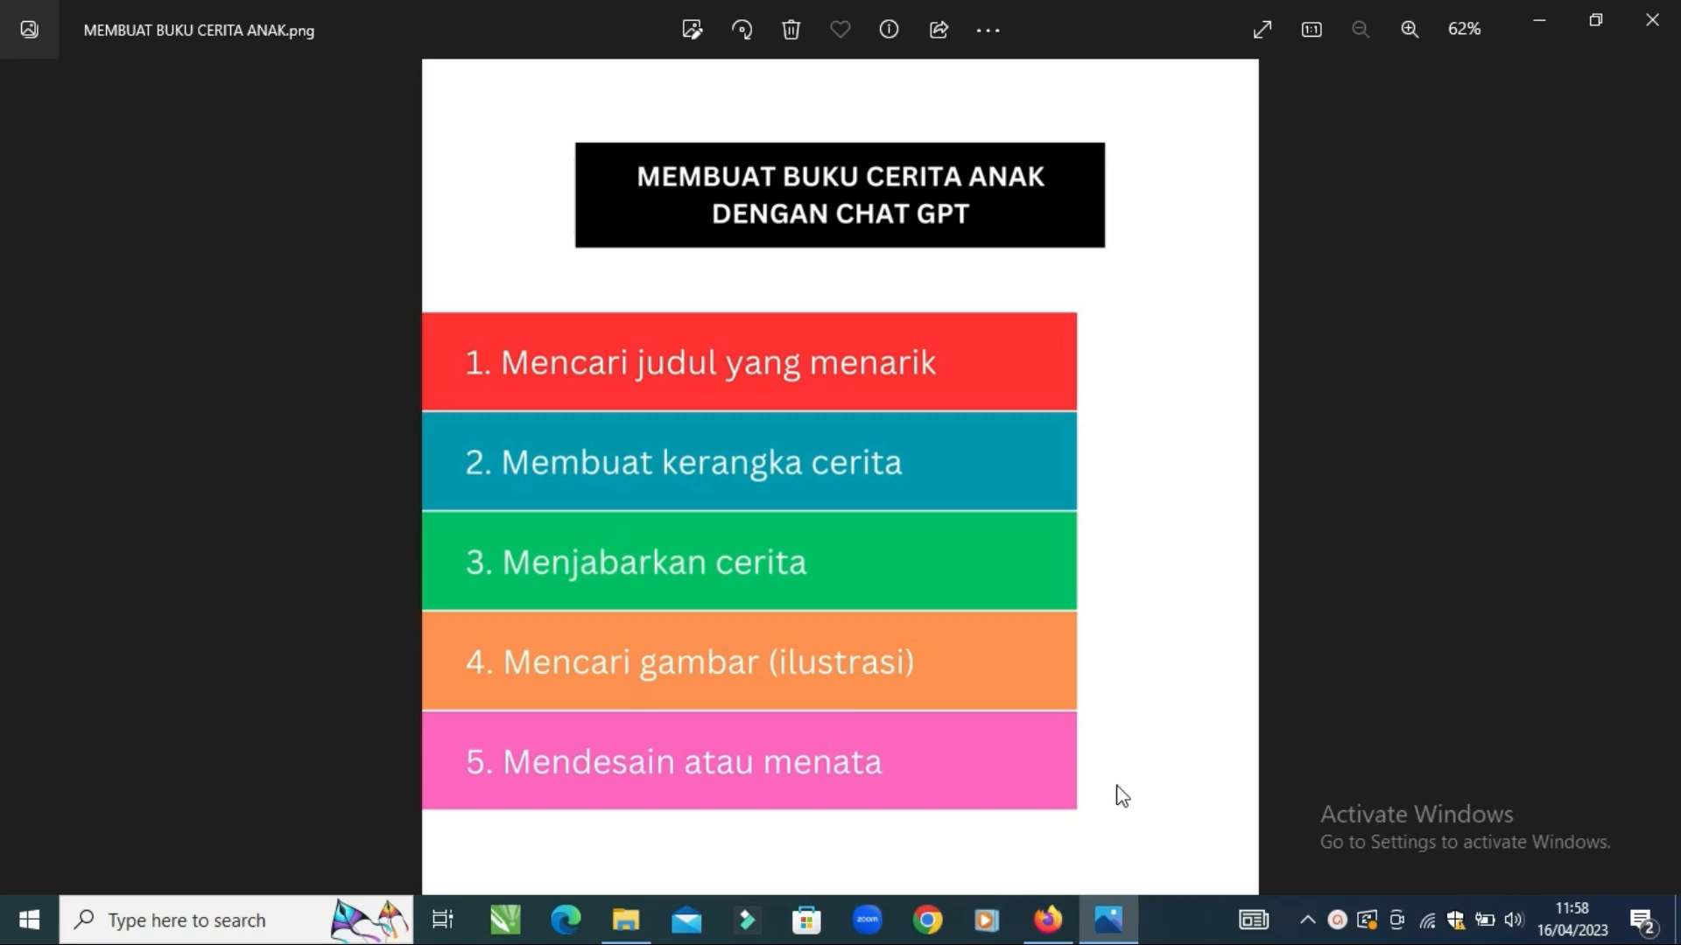
{"action": "left_click", "coordinate": [1048, 919]}
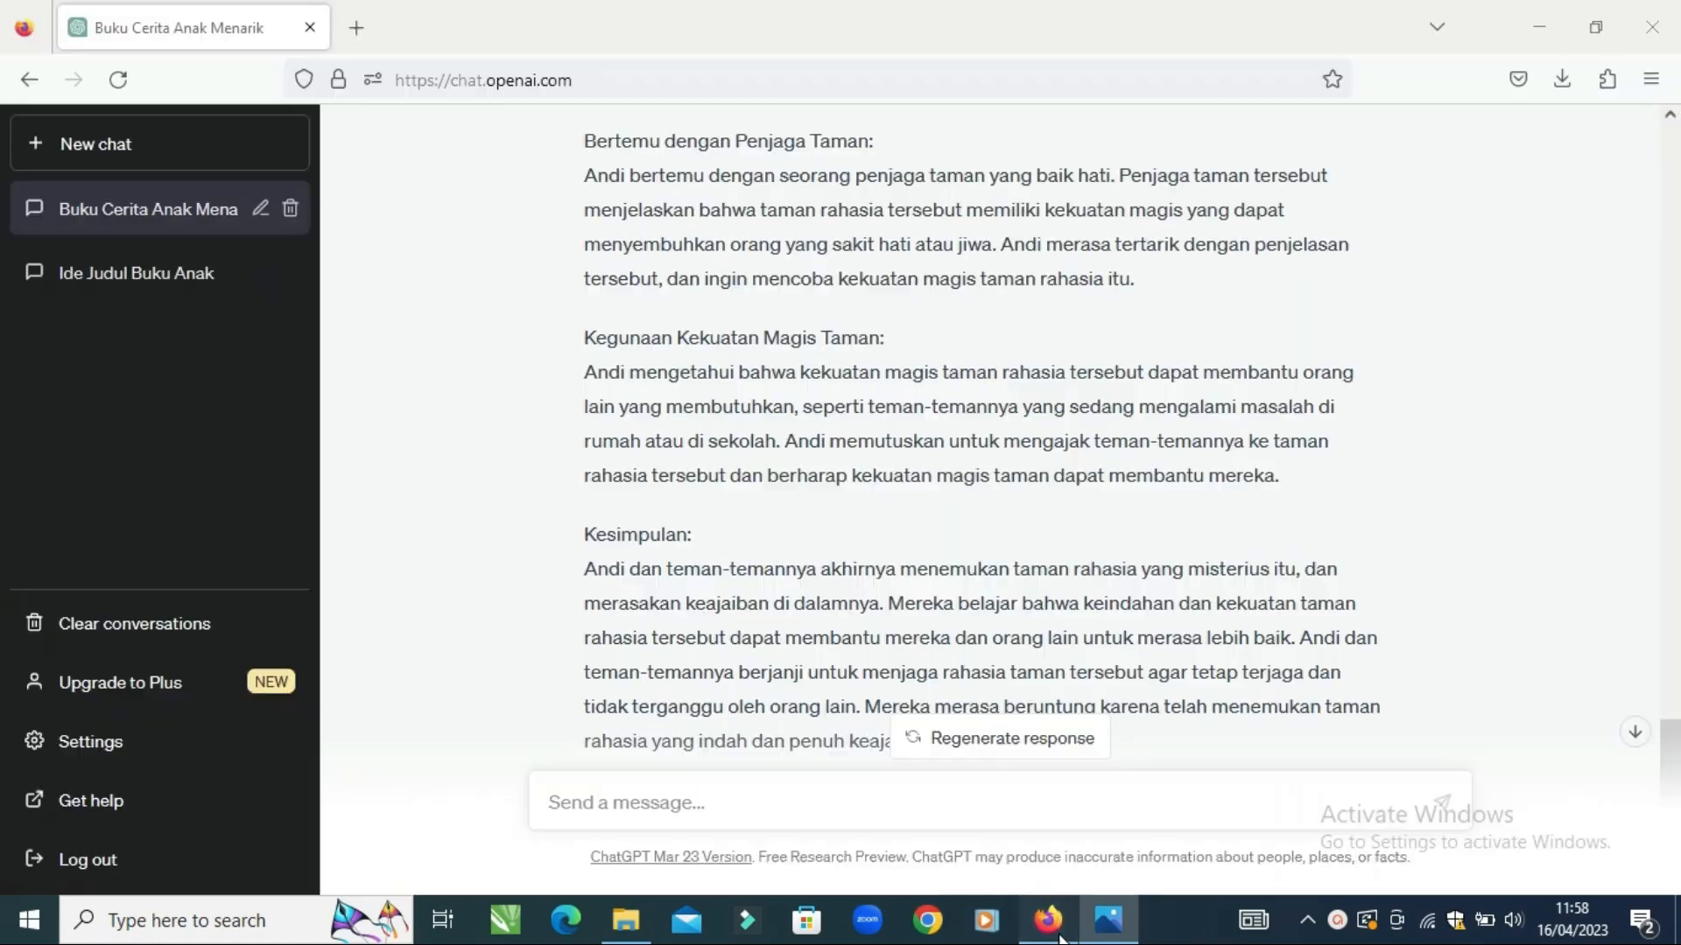
- Open freepik.com in a new browser tab
{"action": "left_click", "coordinate": [374, 27]}
{"action": "left_click", "coordinate": [432, 86]}
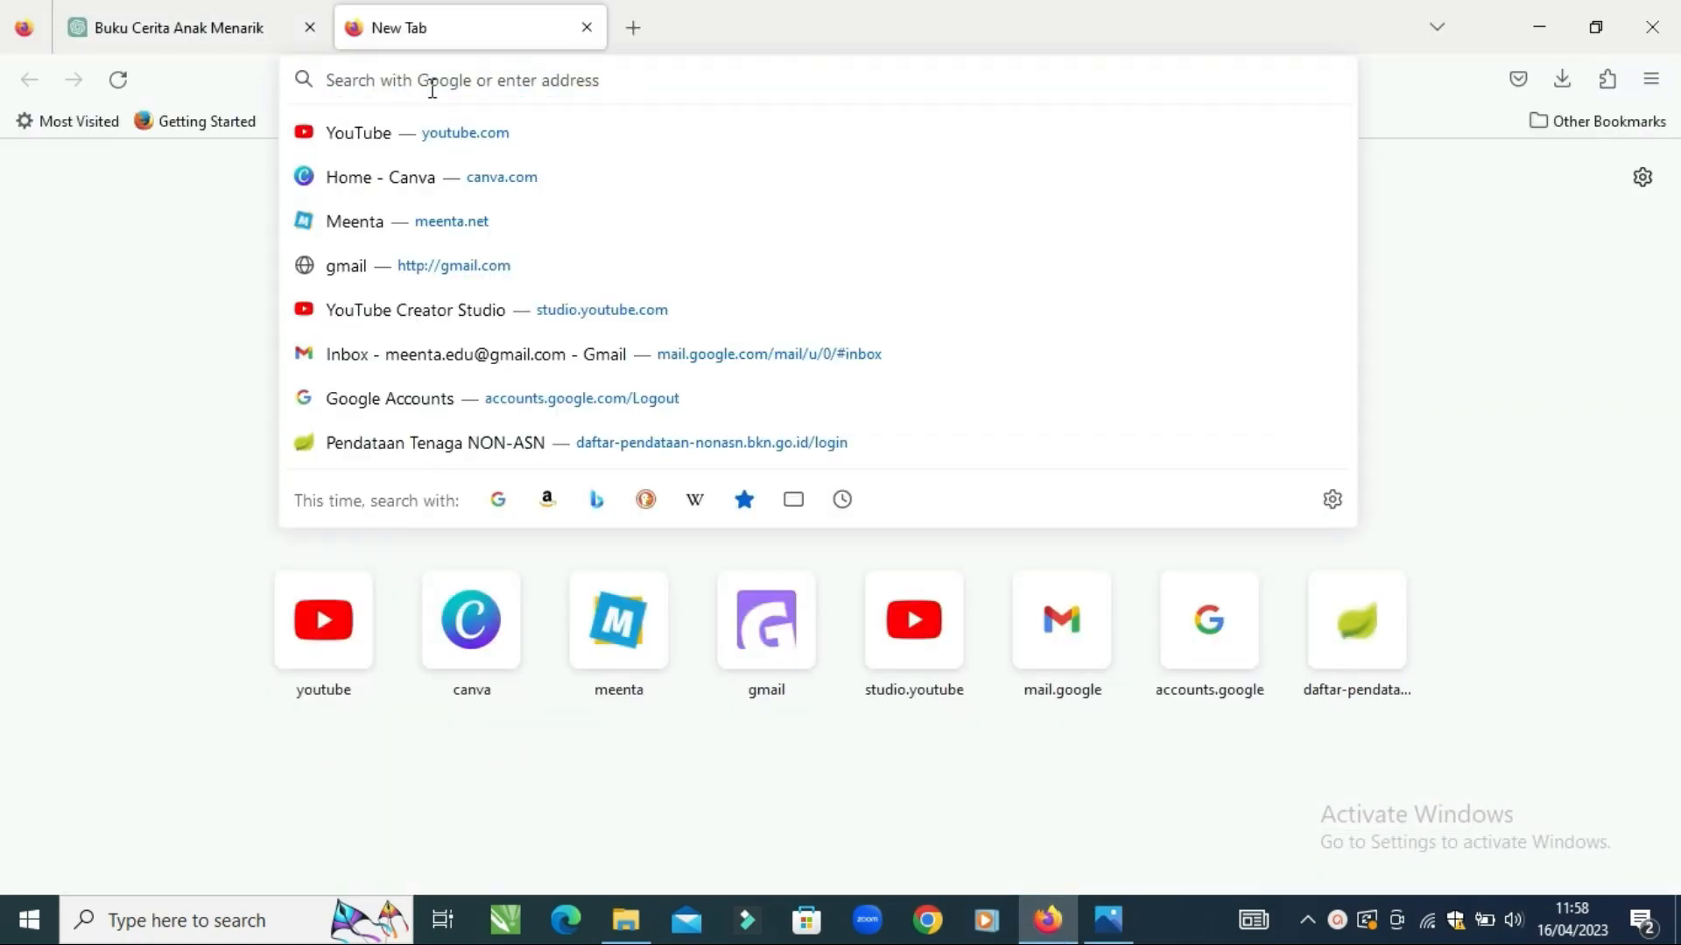
{"action": "type", "text": "freepik.com/"}
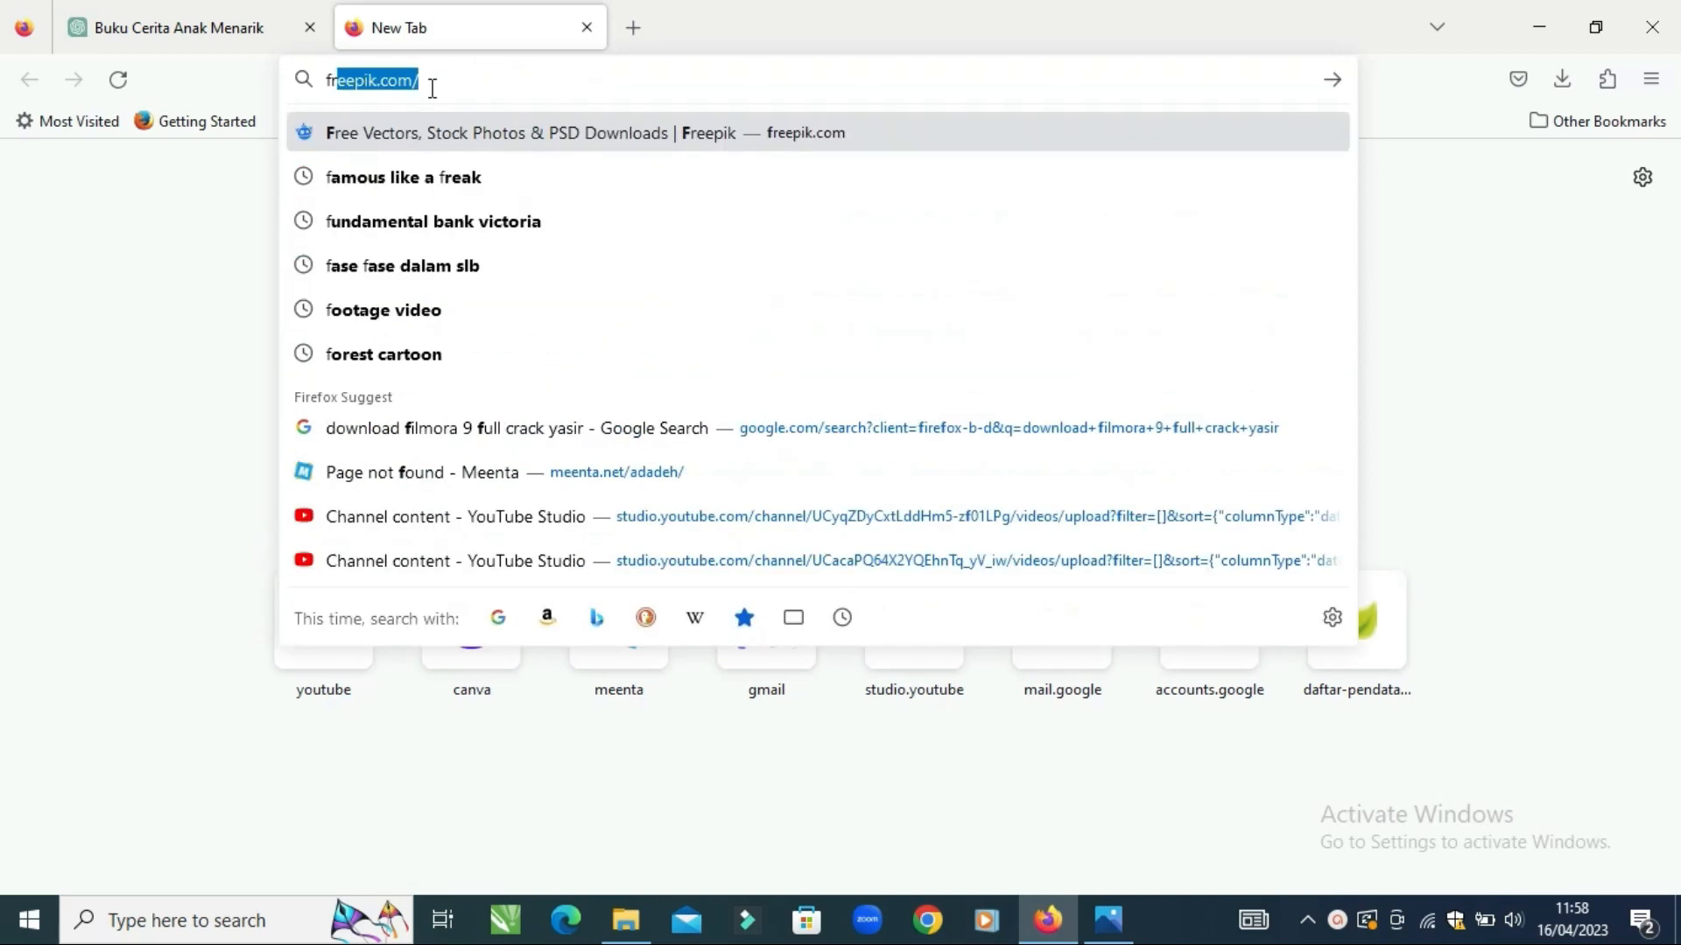
{"action": "key", "text": "Return"}
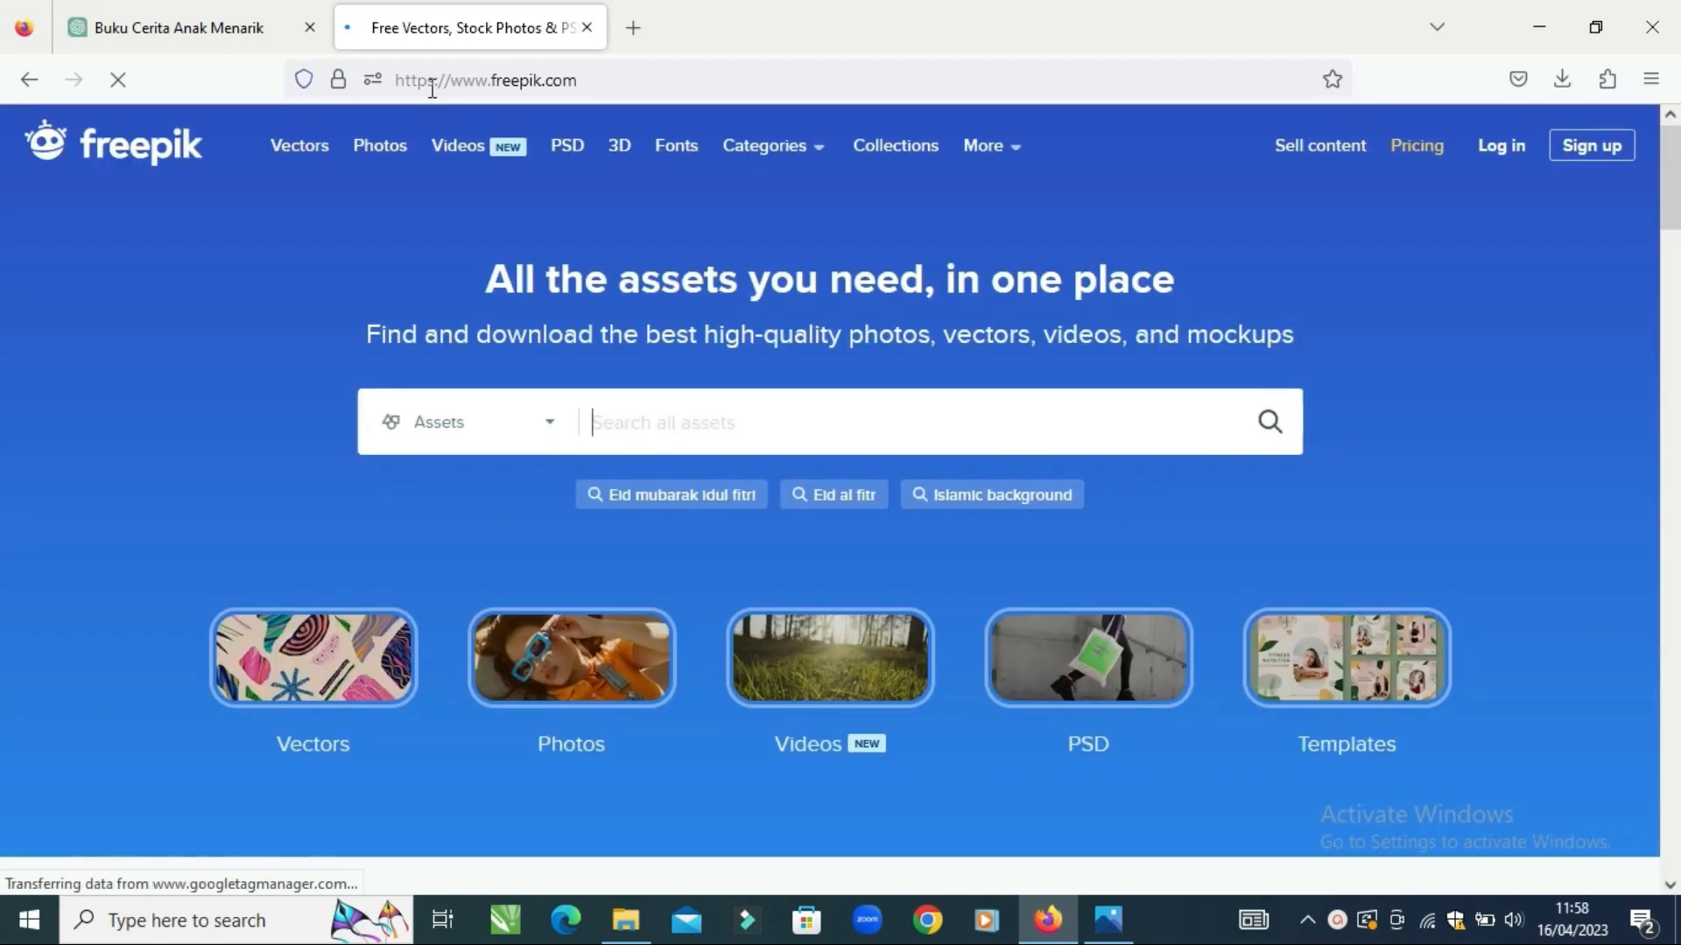
{"action": "left_click", "coordinate": [1055, 930]}
{"action": "left_click", "coordinate": [1055, 930]}
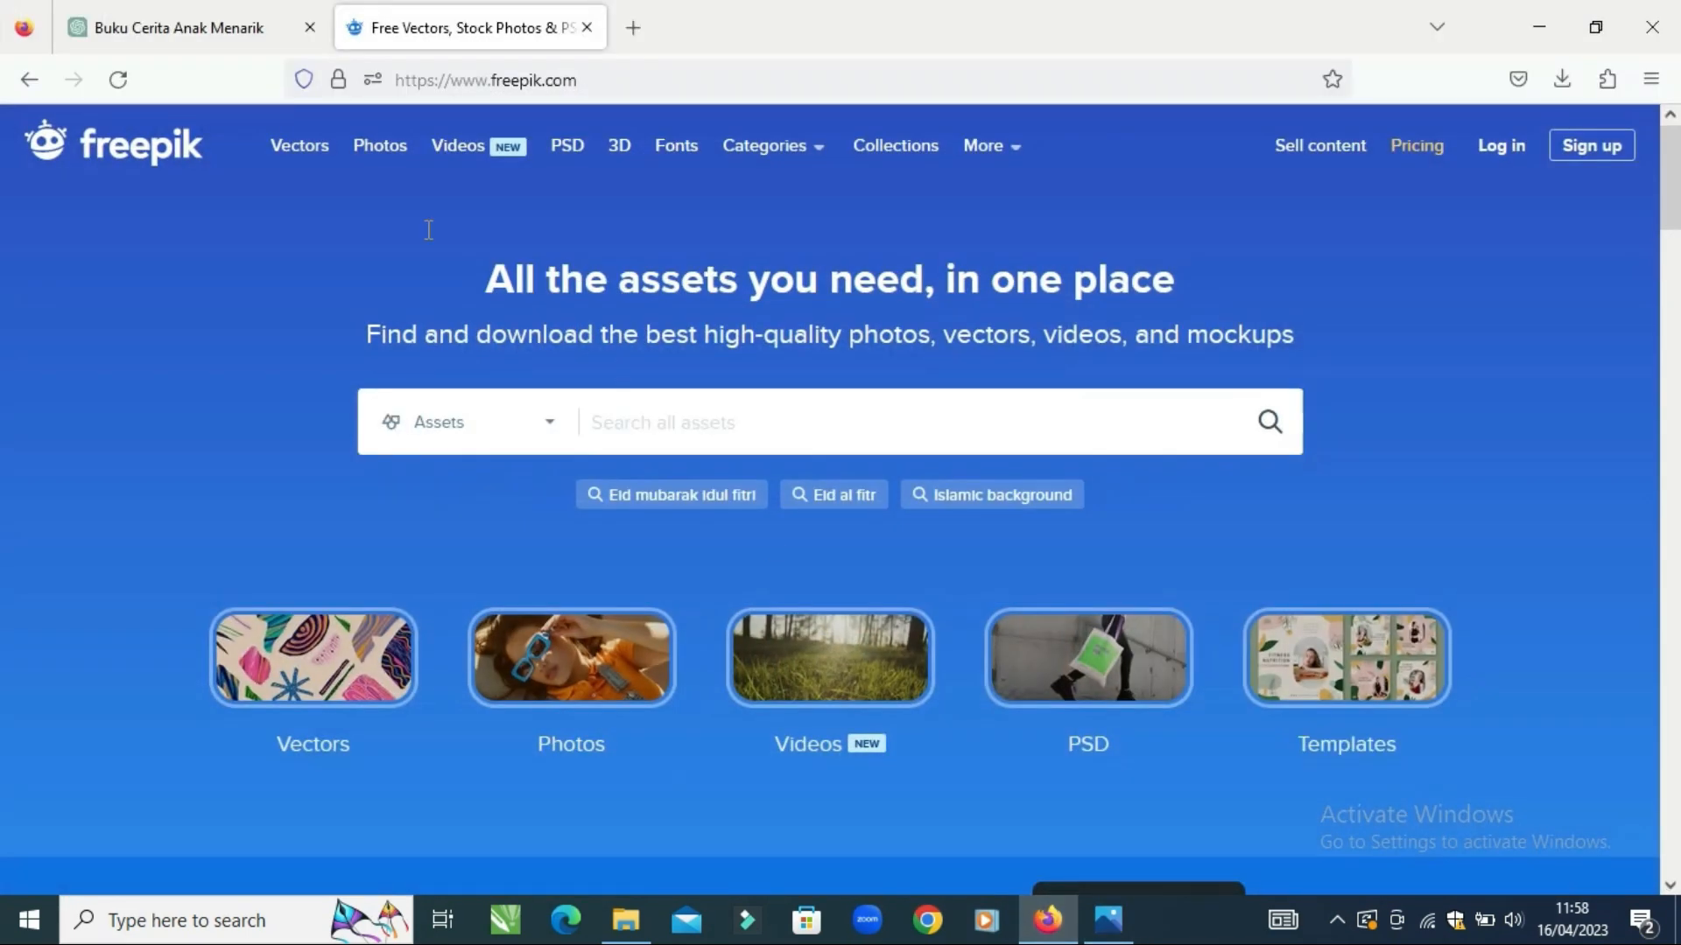
- Review the opening sections of the generated story in ChatGPT and return to the Freepik home page
{"action": "left_click", "coordinate": [158, 40]}
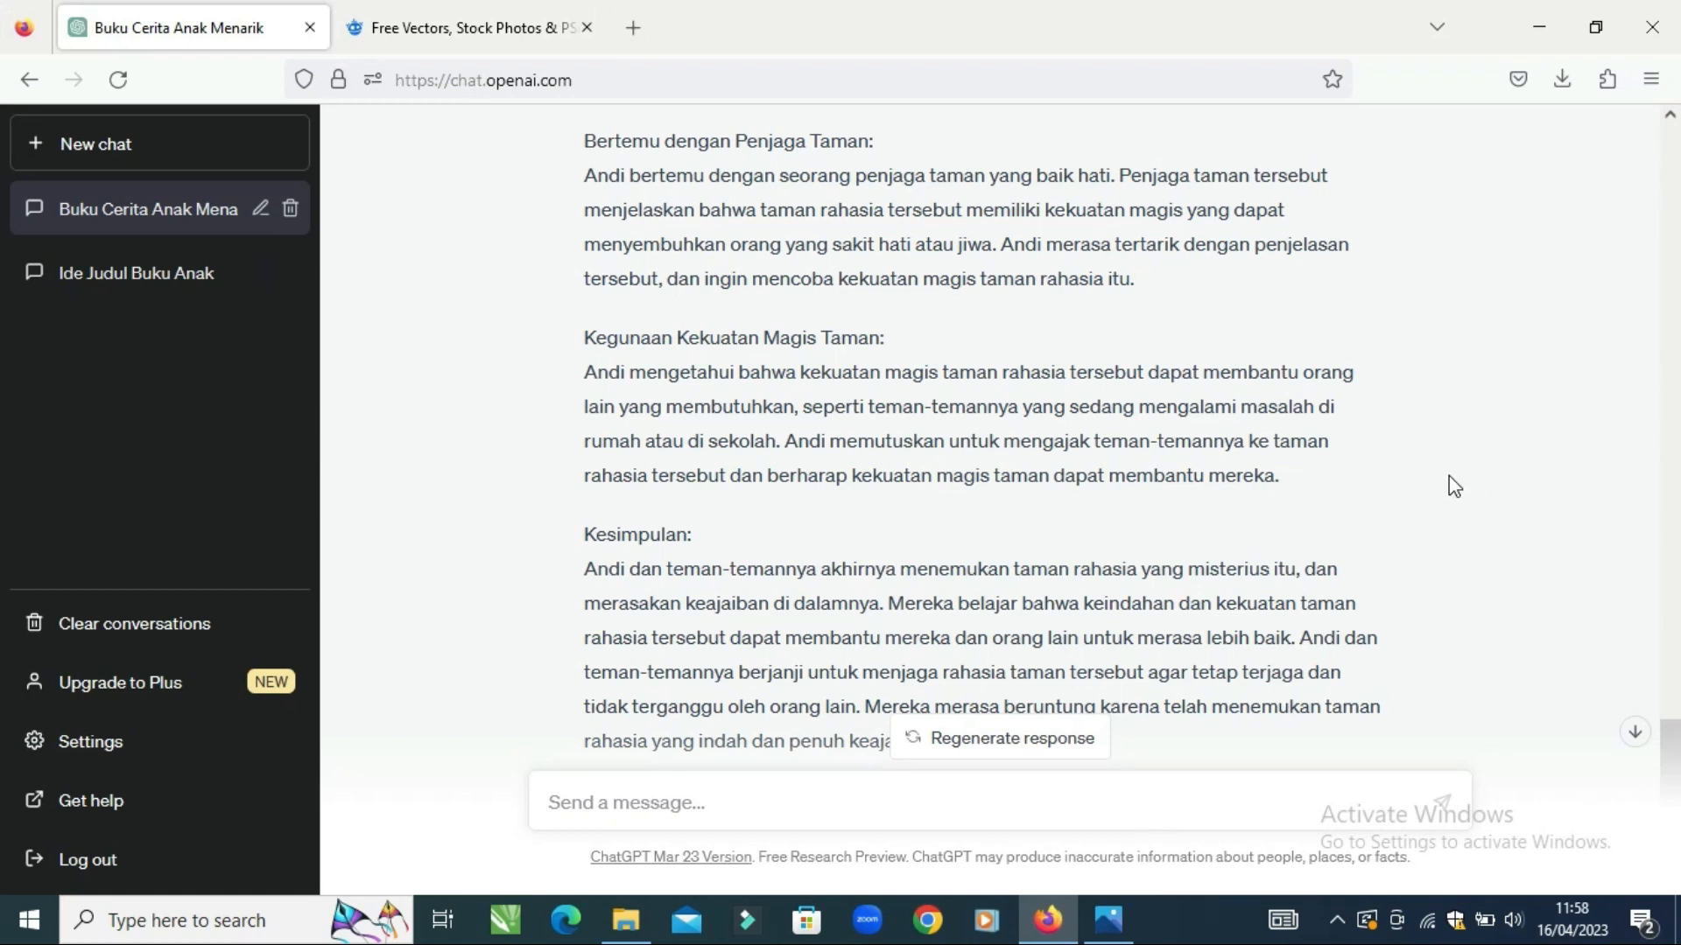
{"action": "scroll", "coordinate": [1450, 483], "scroll_direction": "up", "scroll_amount": 4}
{"action": "left_click_drag", "start_coordinate": [1672, 705], "coordinate": [1676, 639]}
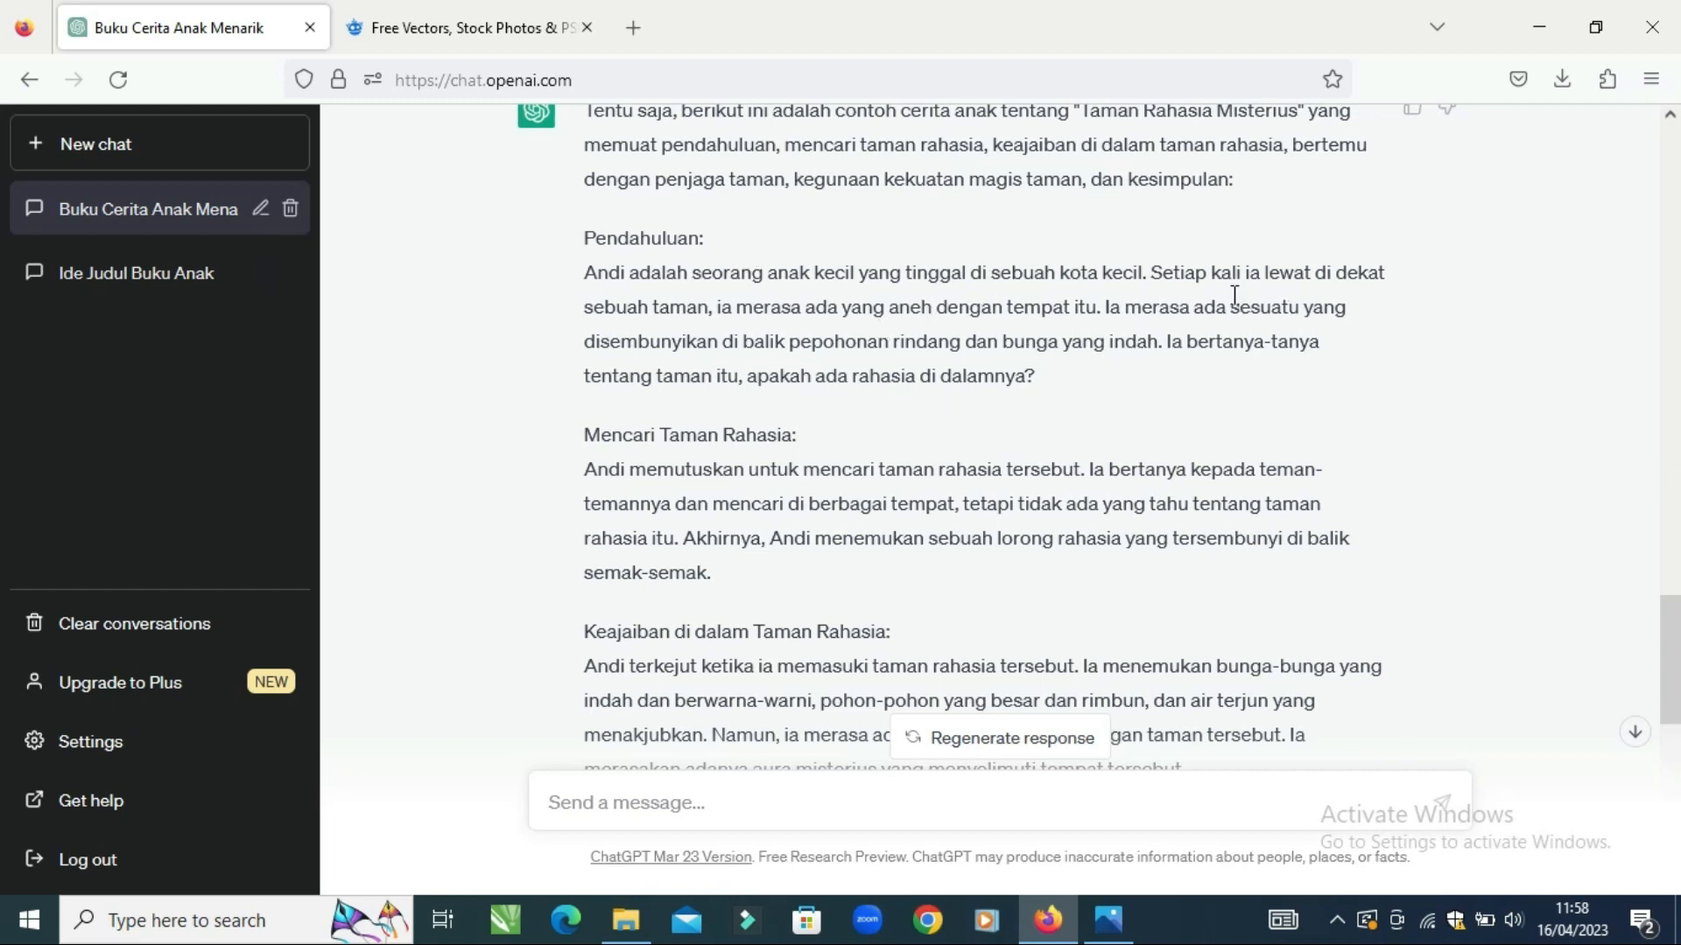
{"action": "left_click", "coordinate": [1055, 924]}
{"action": "left_click", "coordinate": [1060, 923]}
{"action": "left_click", "coordinate": [451, 25]}
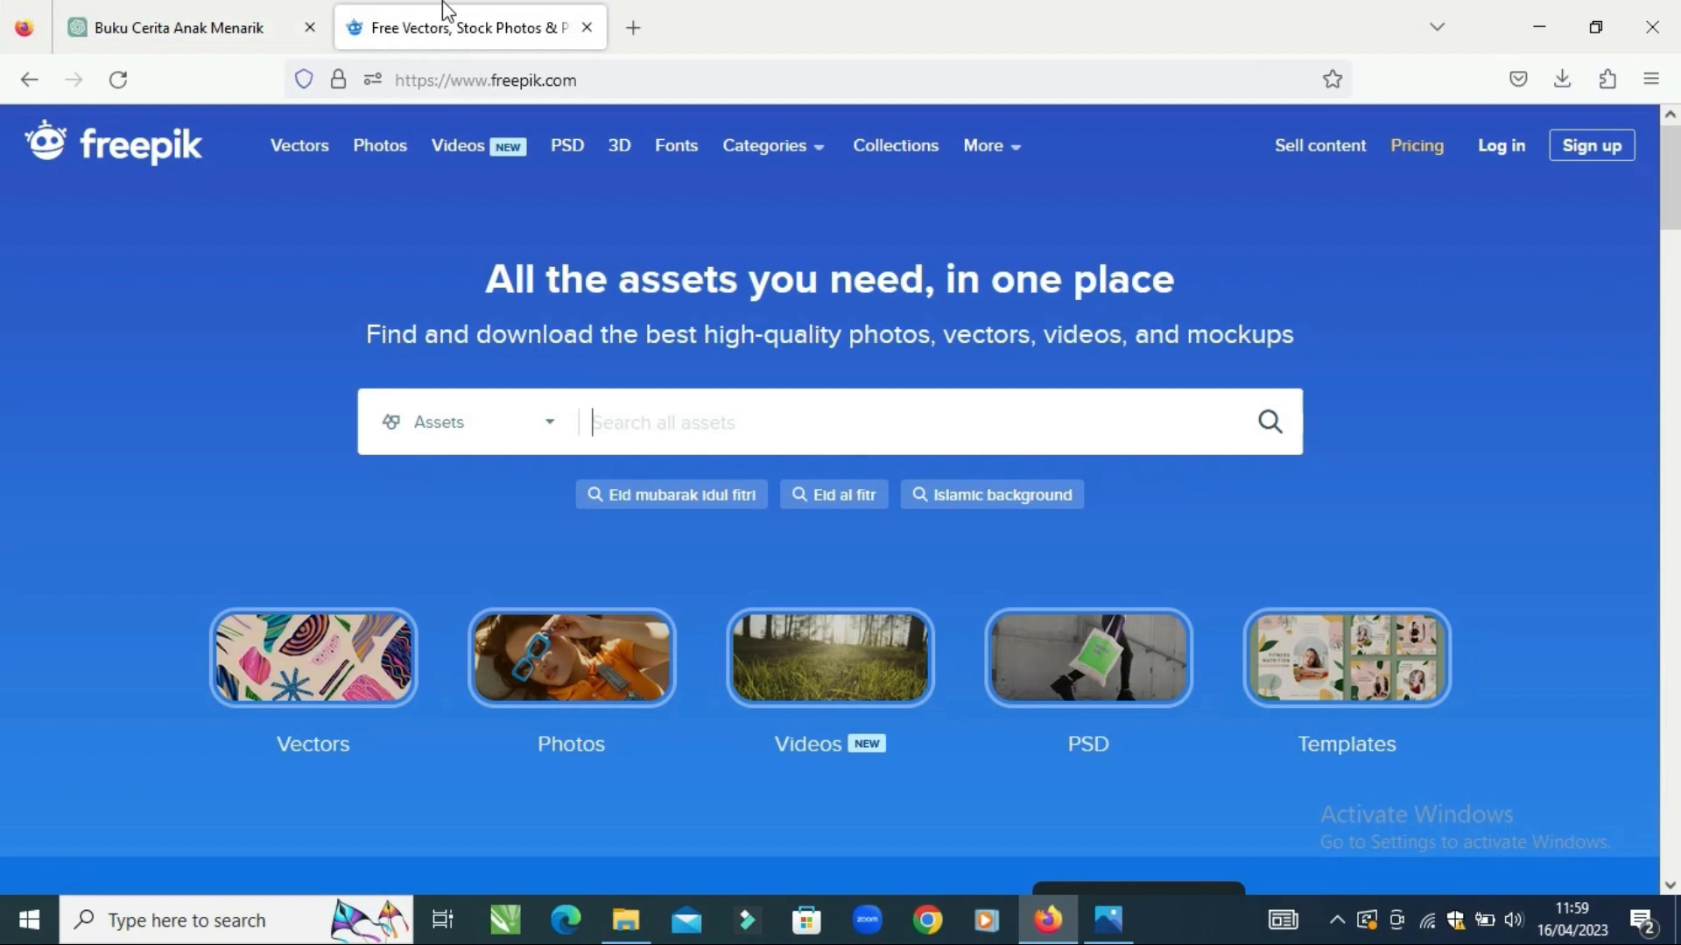
- Search Freepik for "forest fantasy" and browse the resulting illustrations
{"action": "left_click", "coordinate": [629, 419]}
{"action": "type", "text": "forest fantasy"}
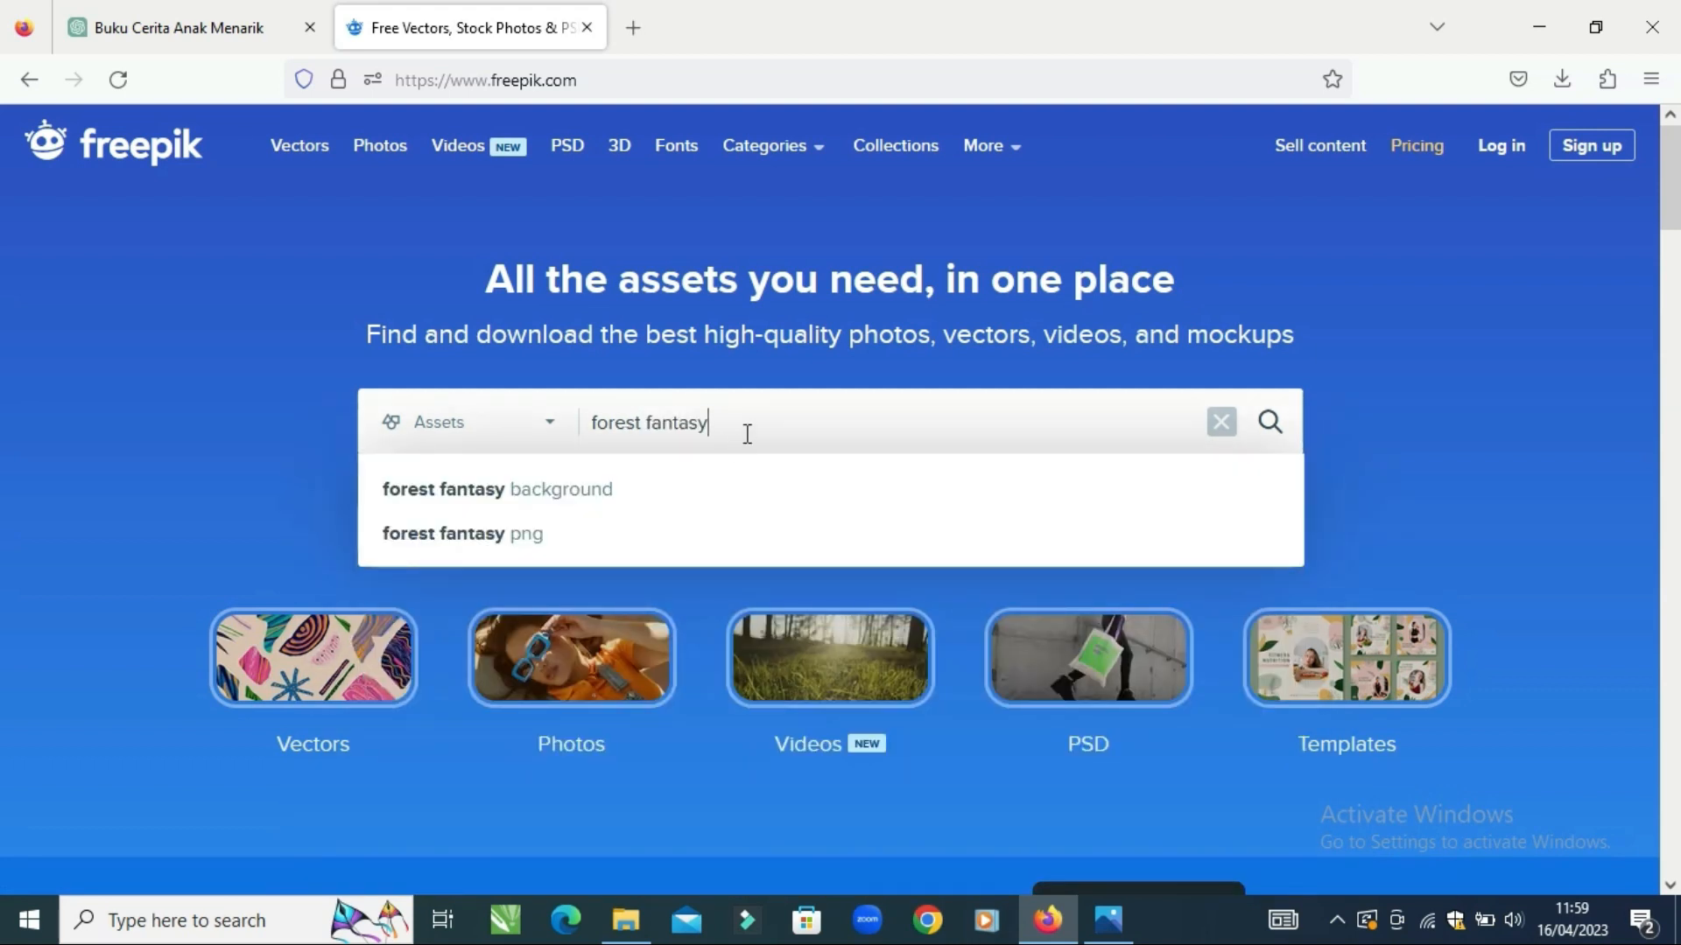
{"action": "key", "text": "Return"}
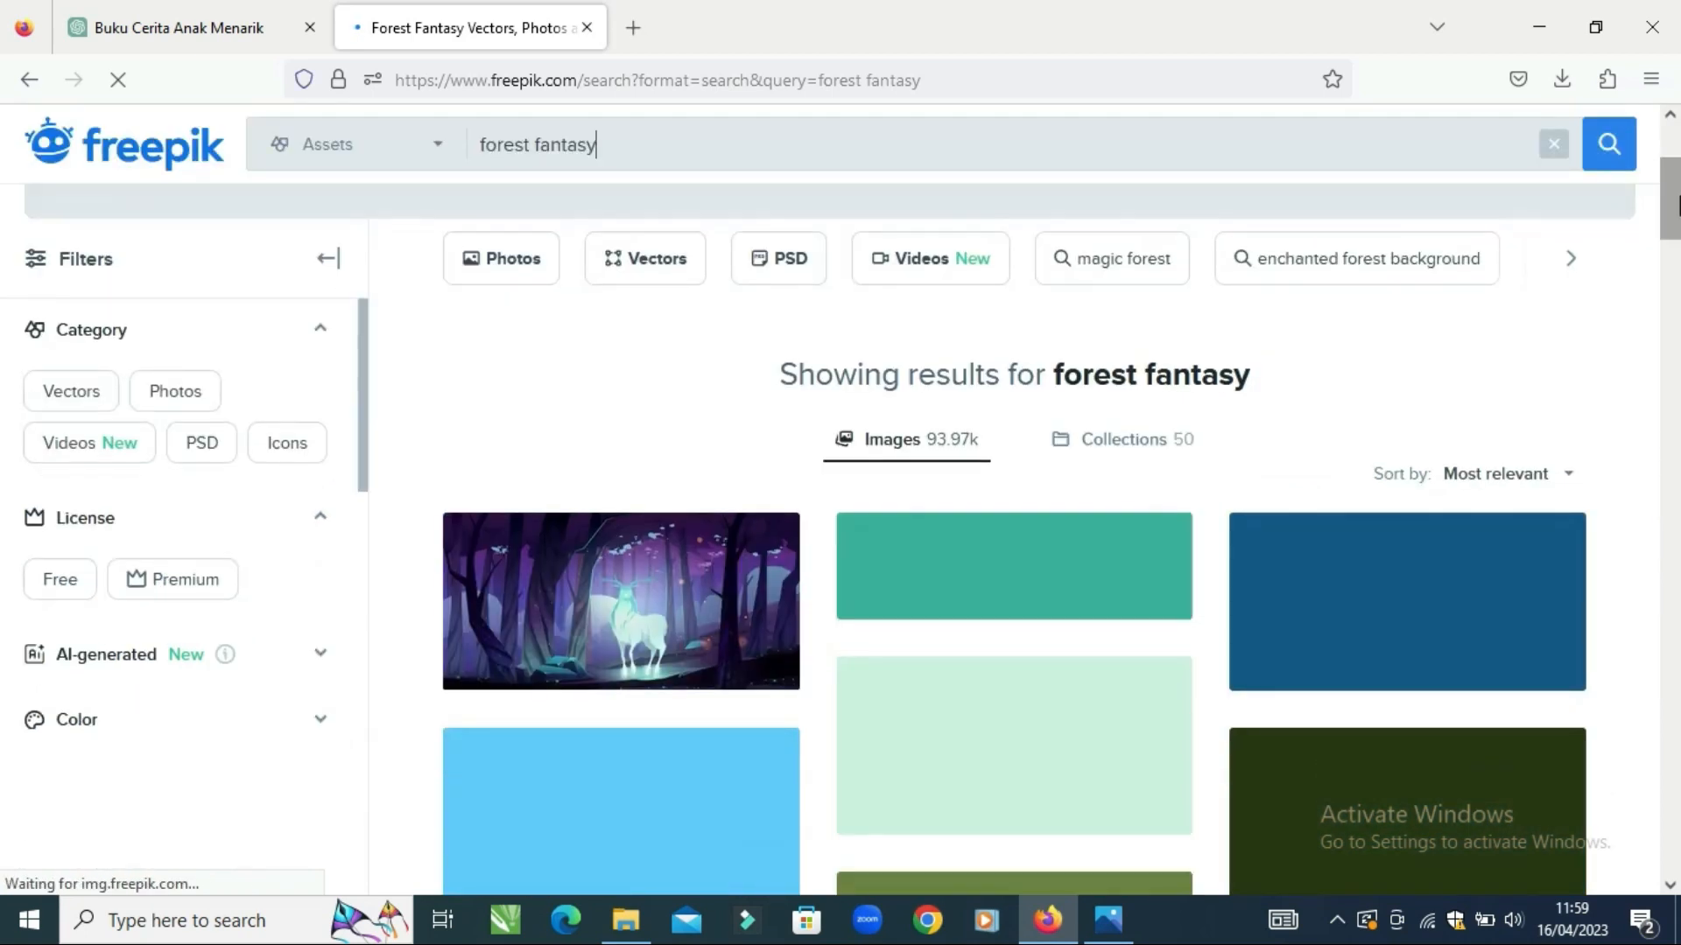
{"action": "left_click_drag", "start_coordinate": [1676, 171], "coordinate": [1676, 235]}
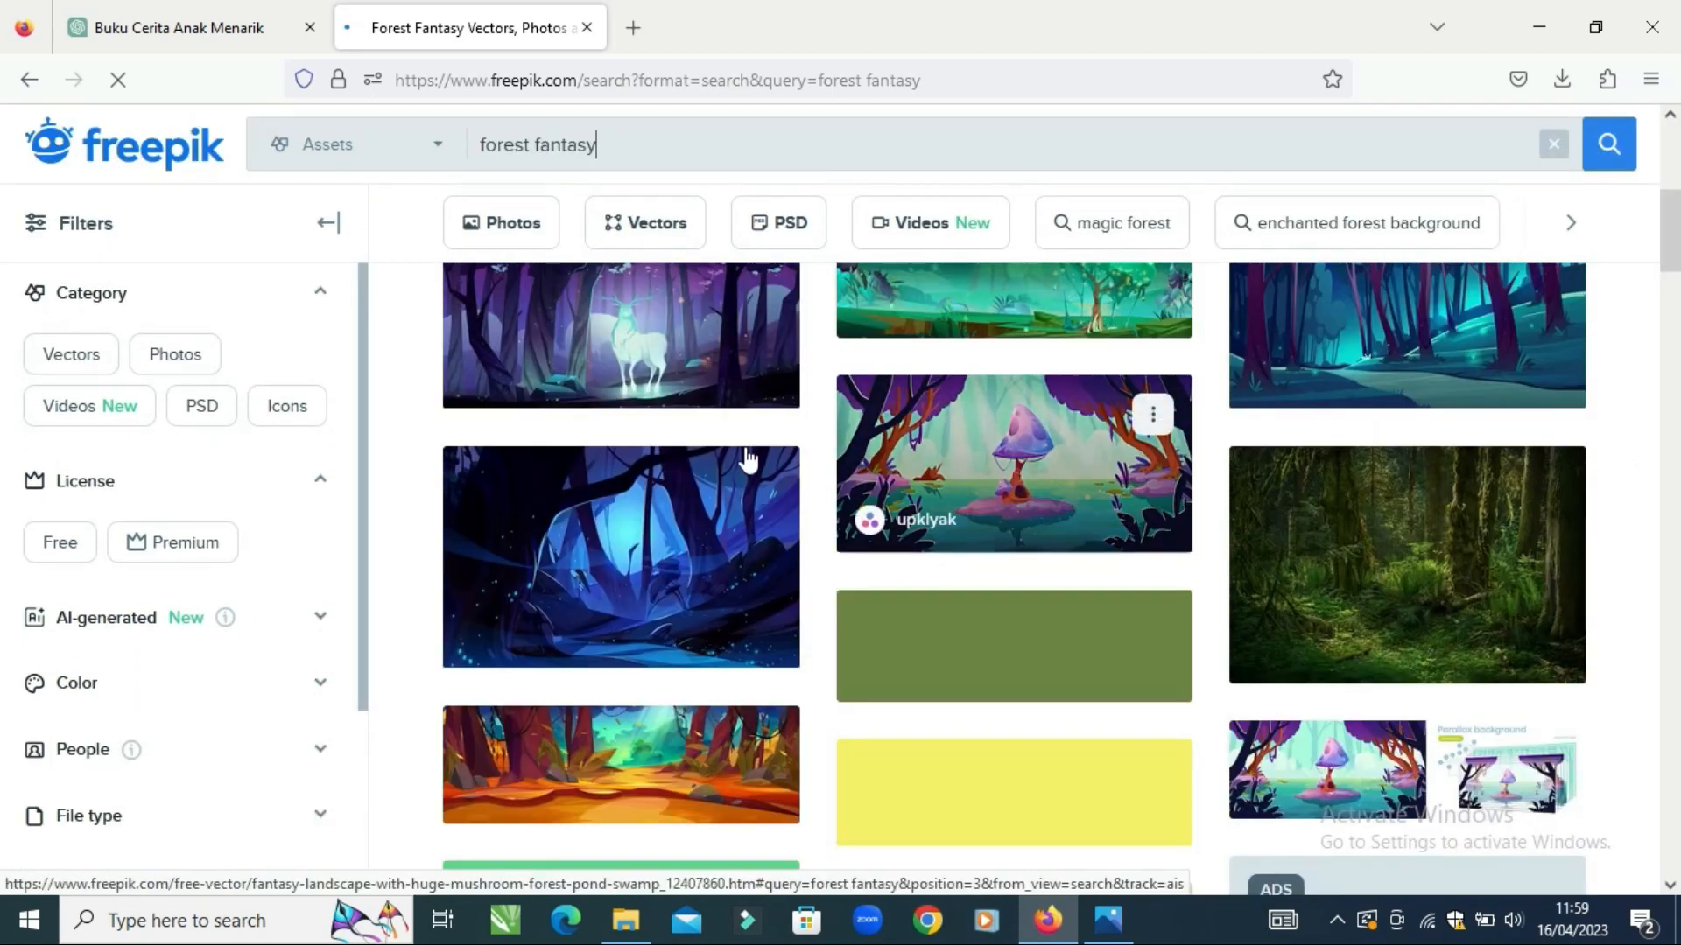
{"action": "left_click_drag", "start_coordinate": [1675, 285], "coordinate": [1676, 297]}
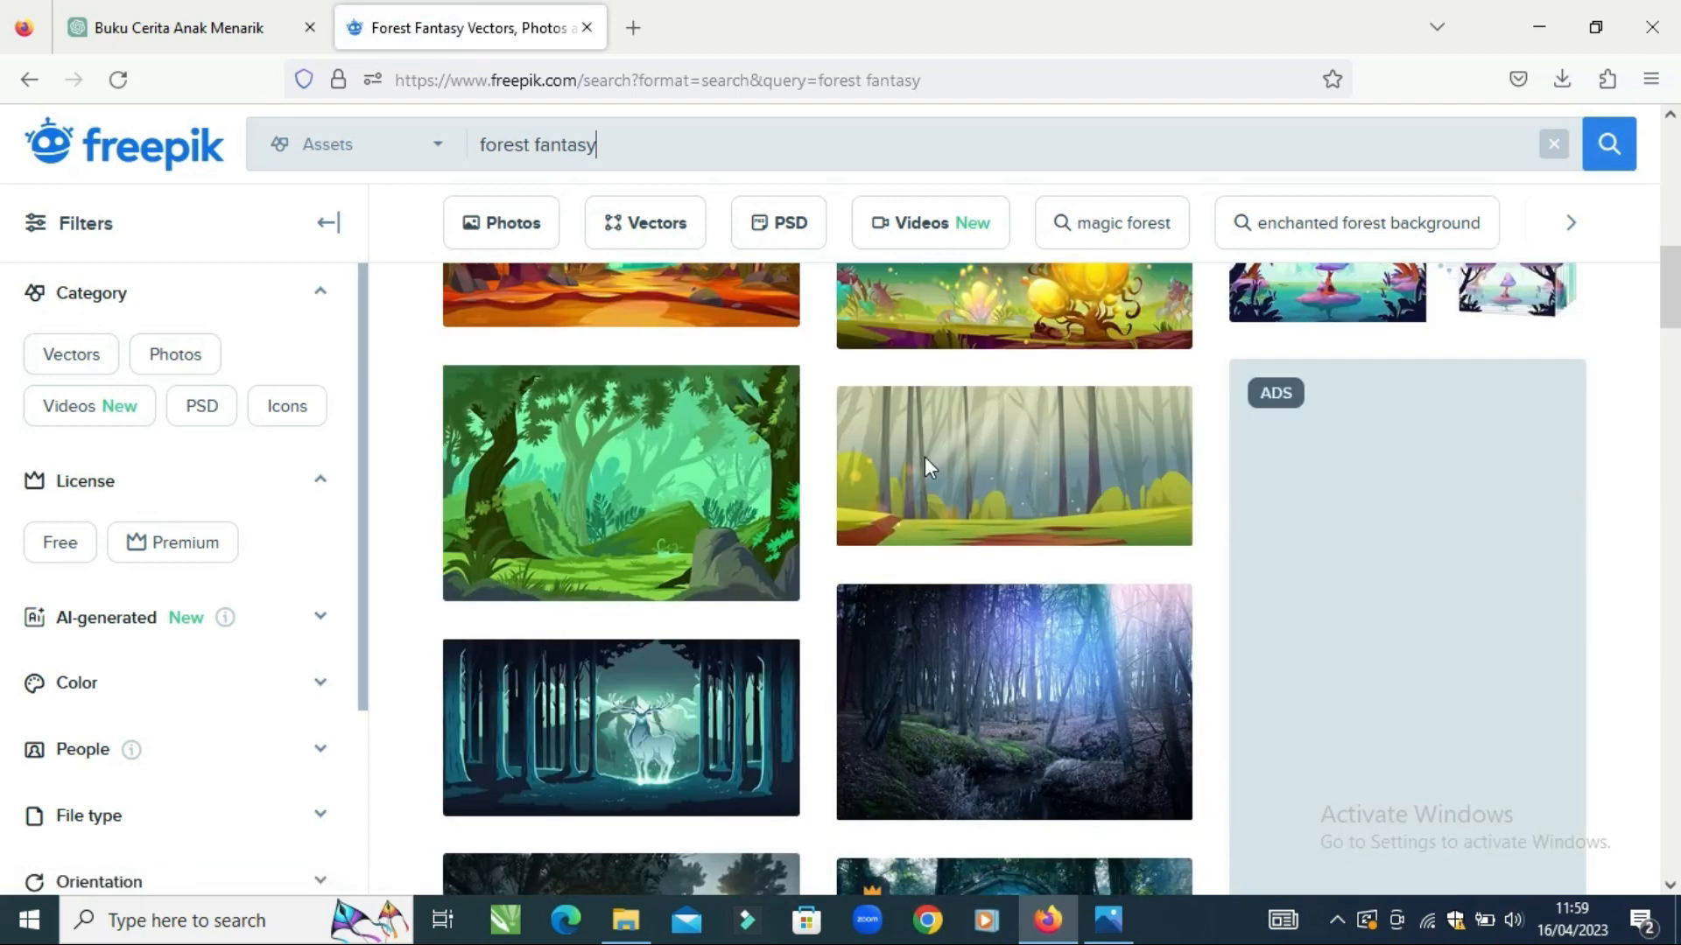
- Open the free photo of a wooded morning forest backlit by golden sunlight from the search results
{"action": "left_click", "coordinate": [968, 679]}
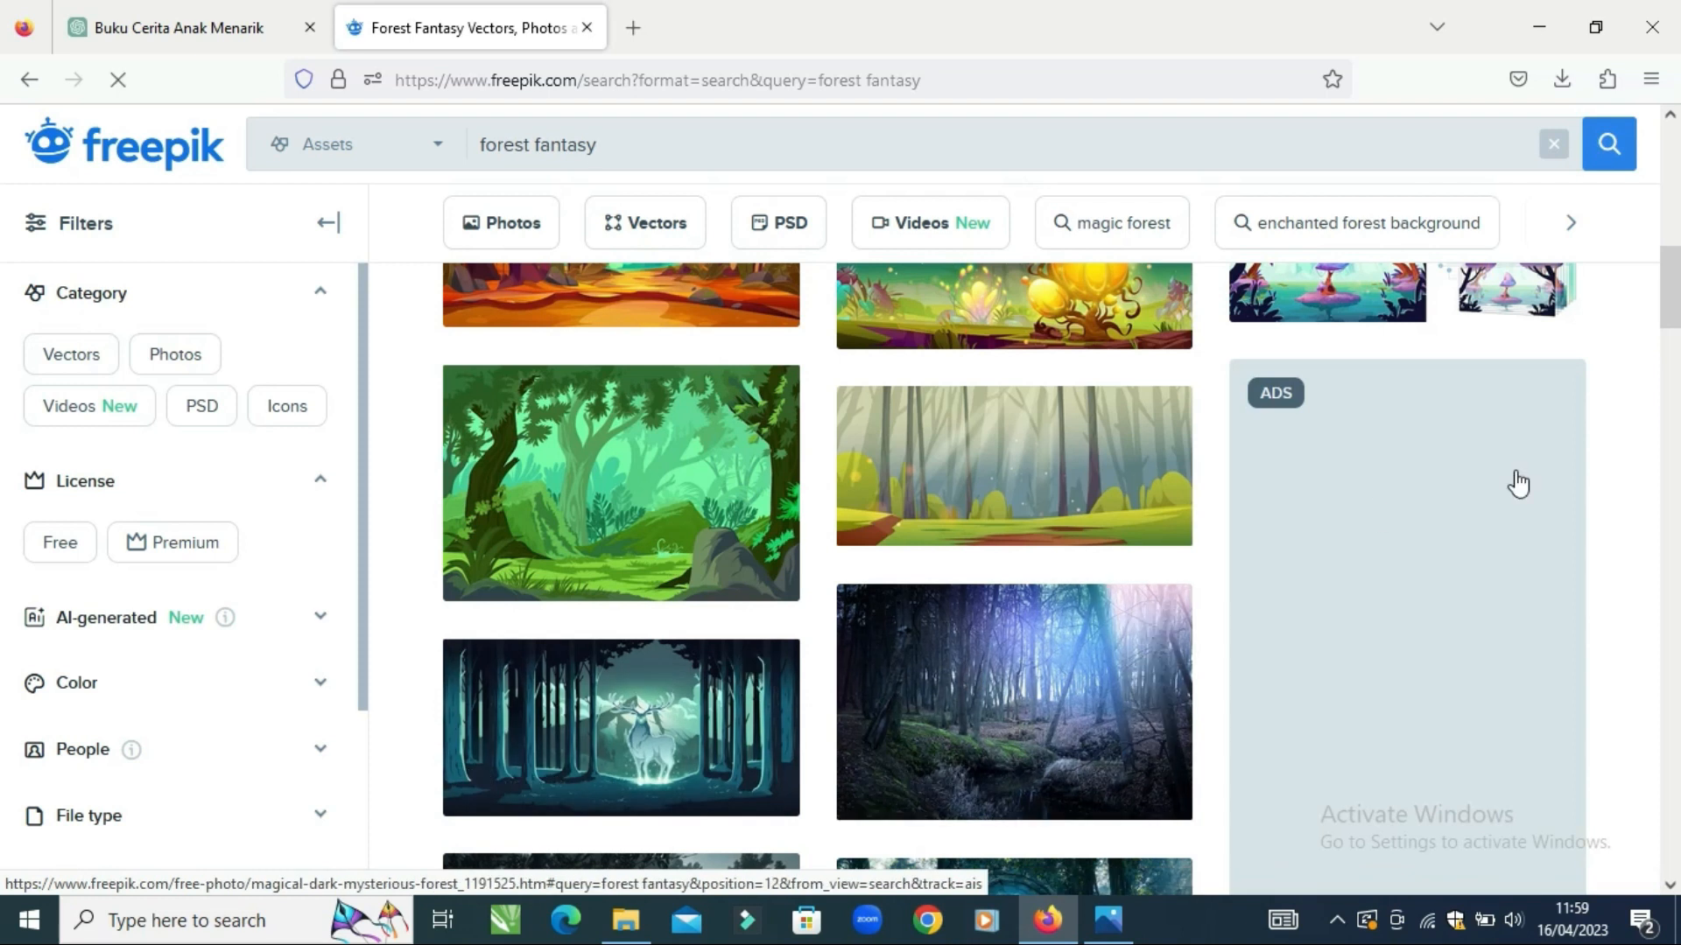
{"action": "left_click_drag", "start_coordinate": [1677, 273], "coordinate": [1676, 317]}
{"action": "left_click", "coordinate": [616, 623]}
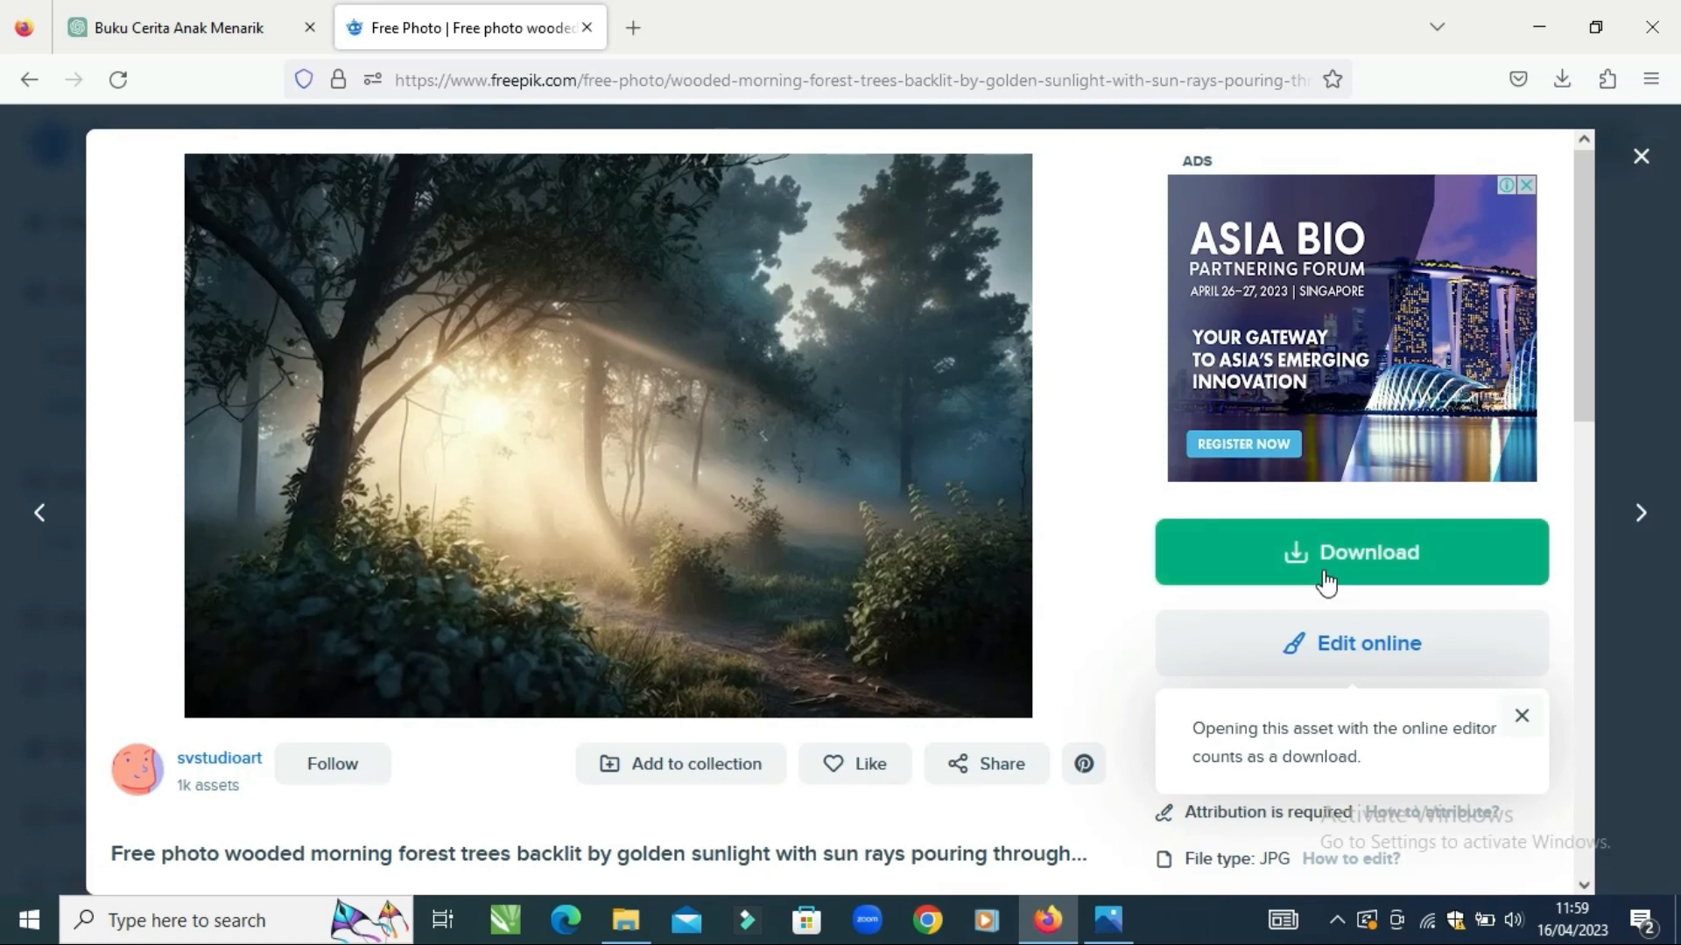
- Look over the downloaded illustrations in the Downloads folder and check the following stage in the book-making steps image
{"action": "left_click", "coordinate": [1562, 78]}
{"action": "left_click", "coordinate": [1543, 144]}
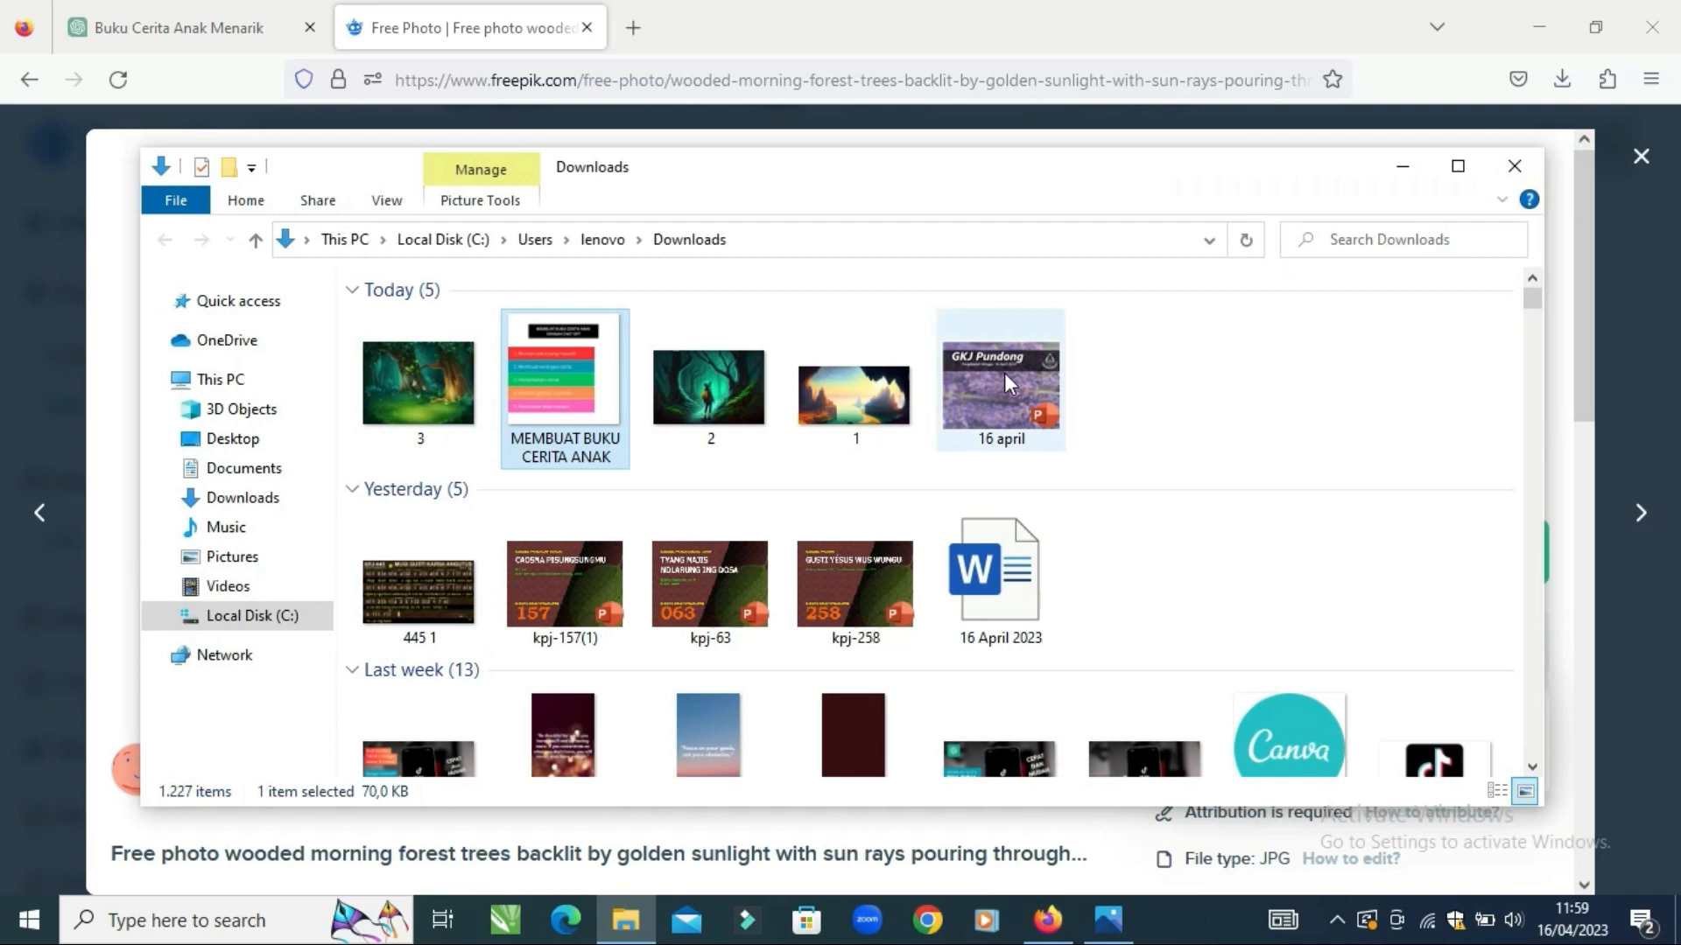
{"action": "left_click", "coordinate": [1457, 166]}
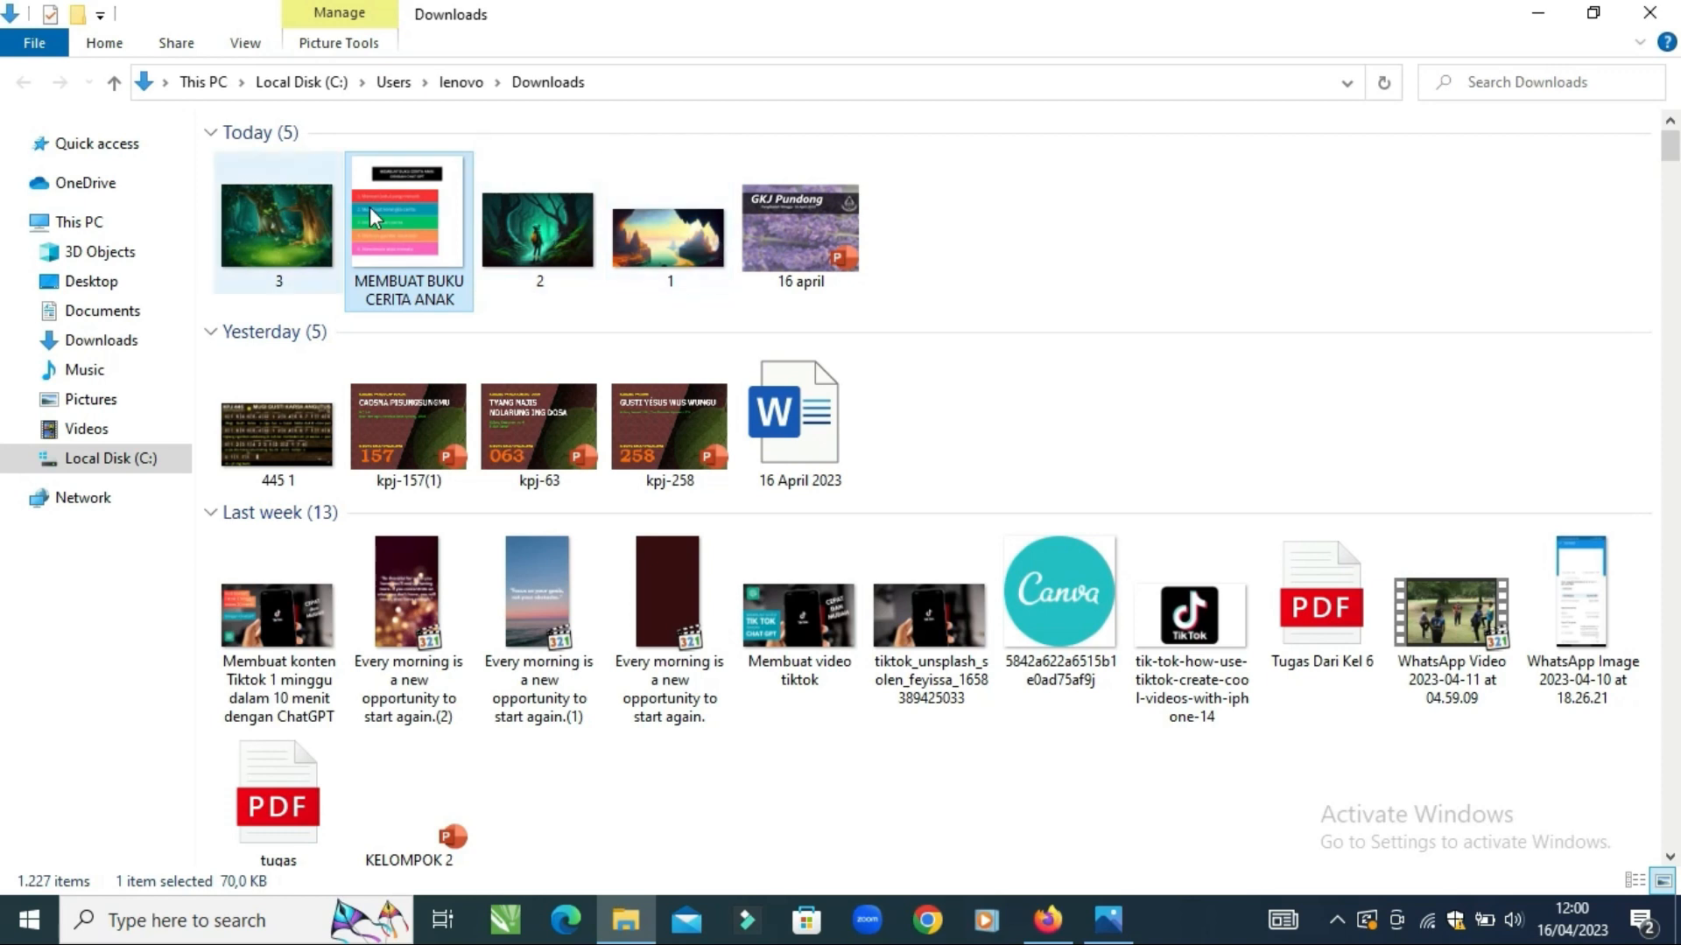
{"action": "left_click", "coordinate": [1554, 14]}
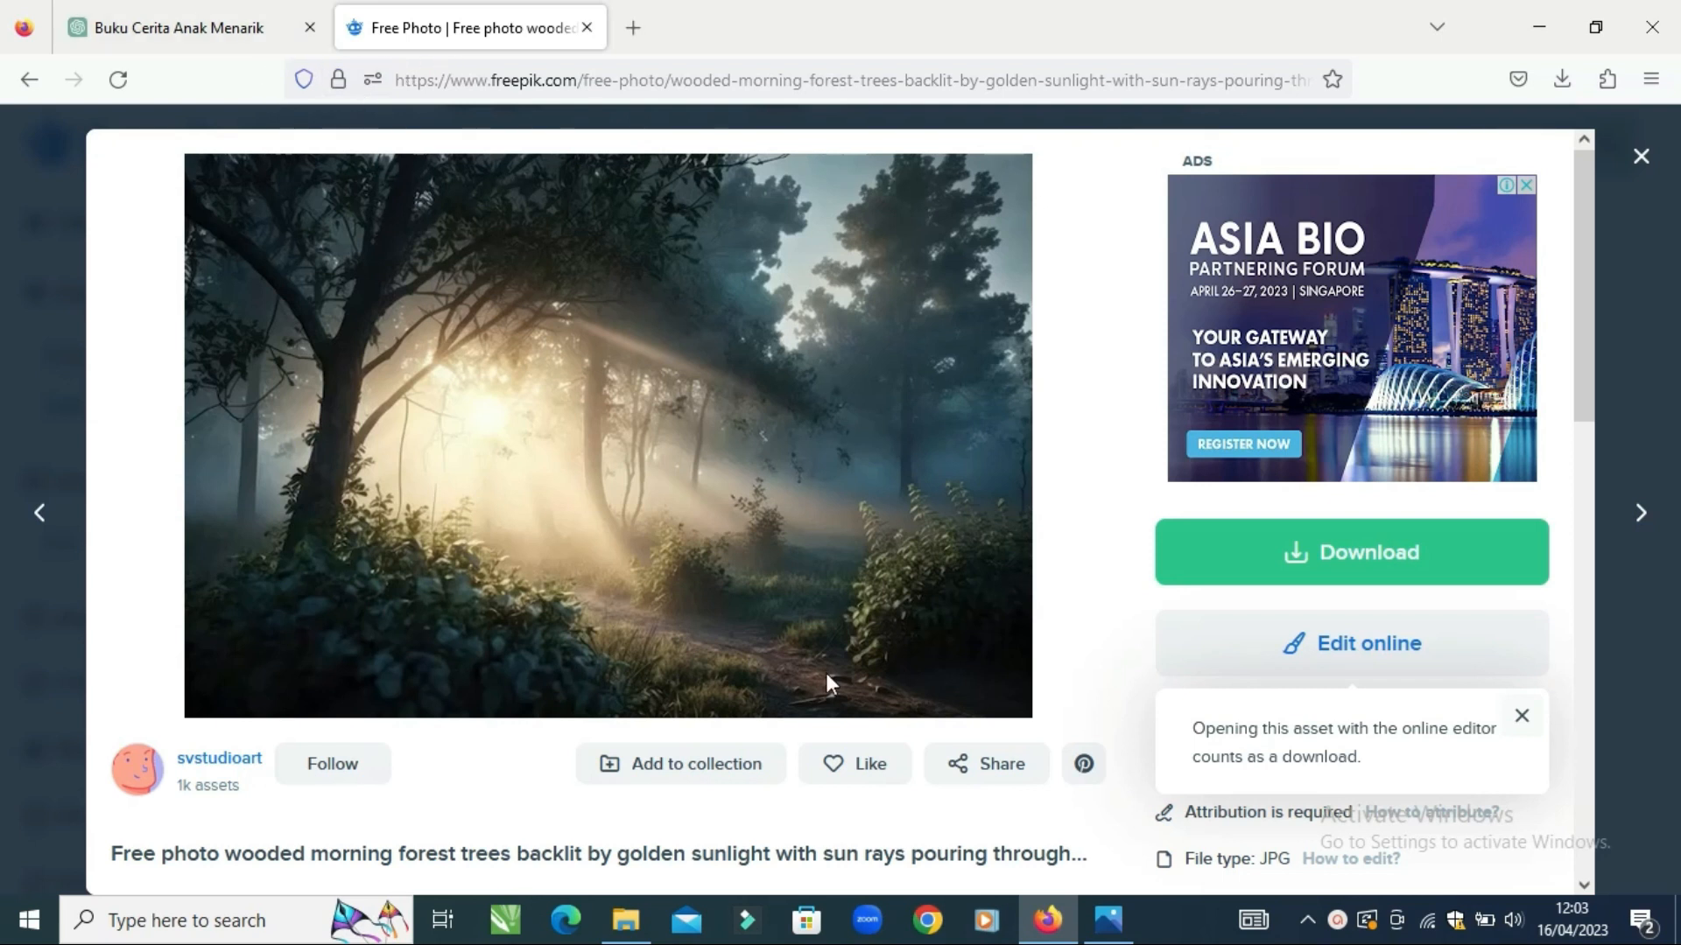
{"action": "left_click", "coordinate": [1108, 920]}
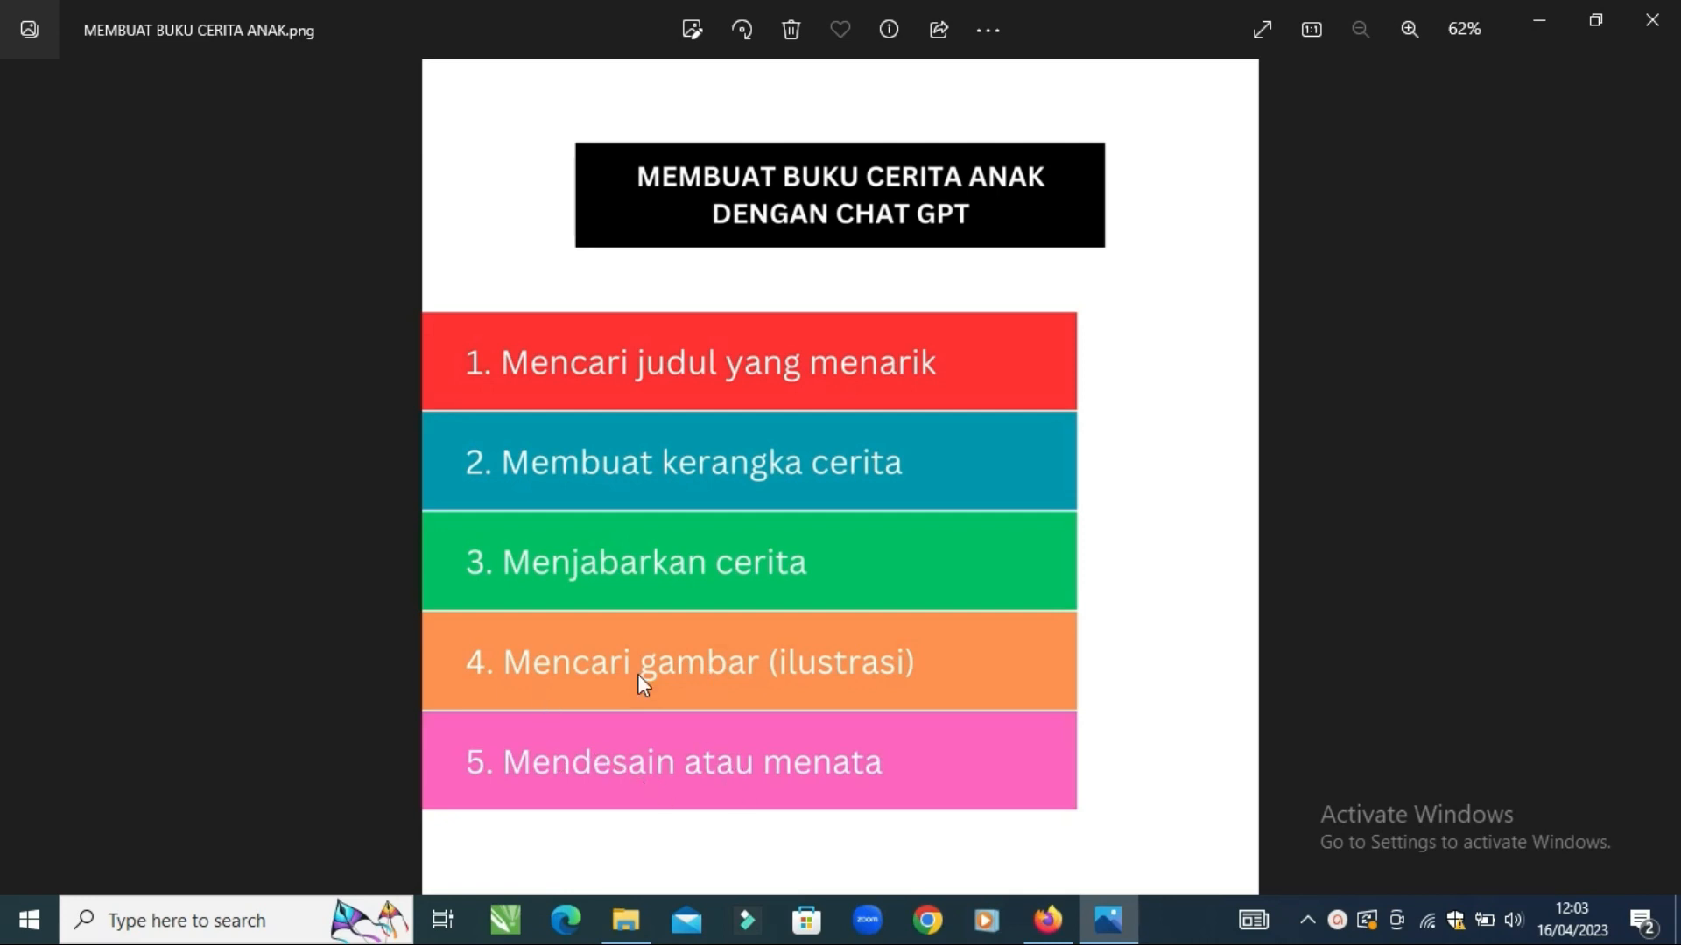
{"action": "left_click", "coordinate": [1048, 920]}
- Open canva.com in a new browser tab, search for "book" and create a blank Photo Book (Portrait) design of 7 × 9 in
{"action": "left_click", "coordinate": [644, 28]}
{"action": "left_click", "coordinate": [667, 92]}
{"action": "type", "text": "canva.com/"}
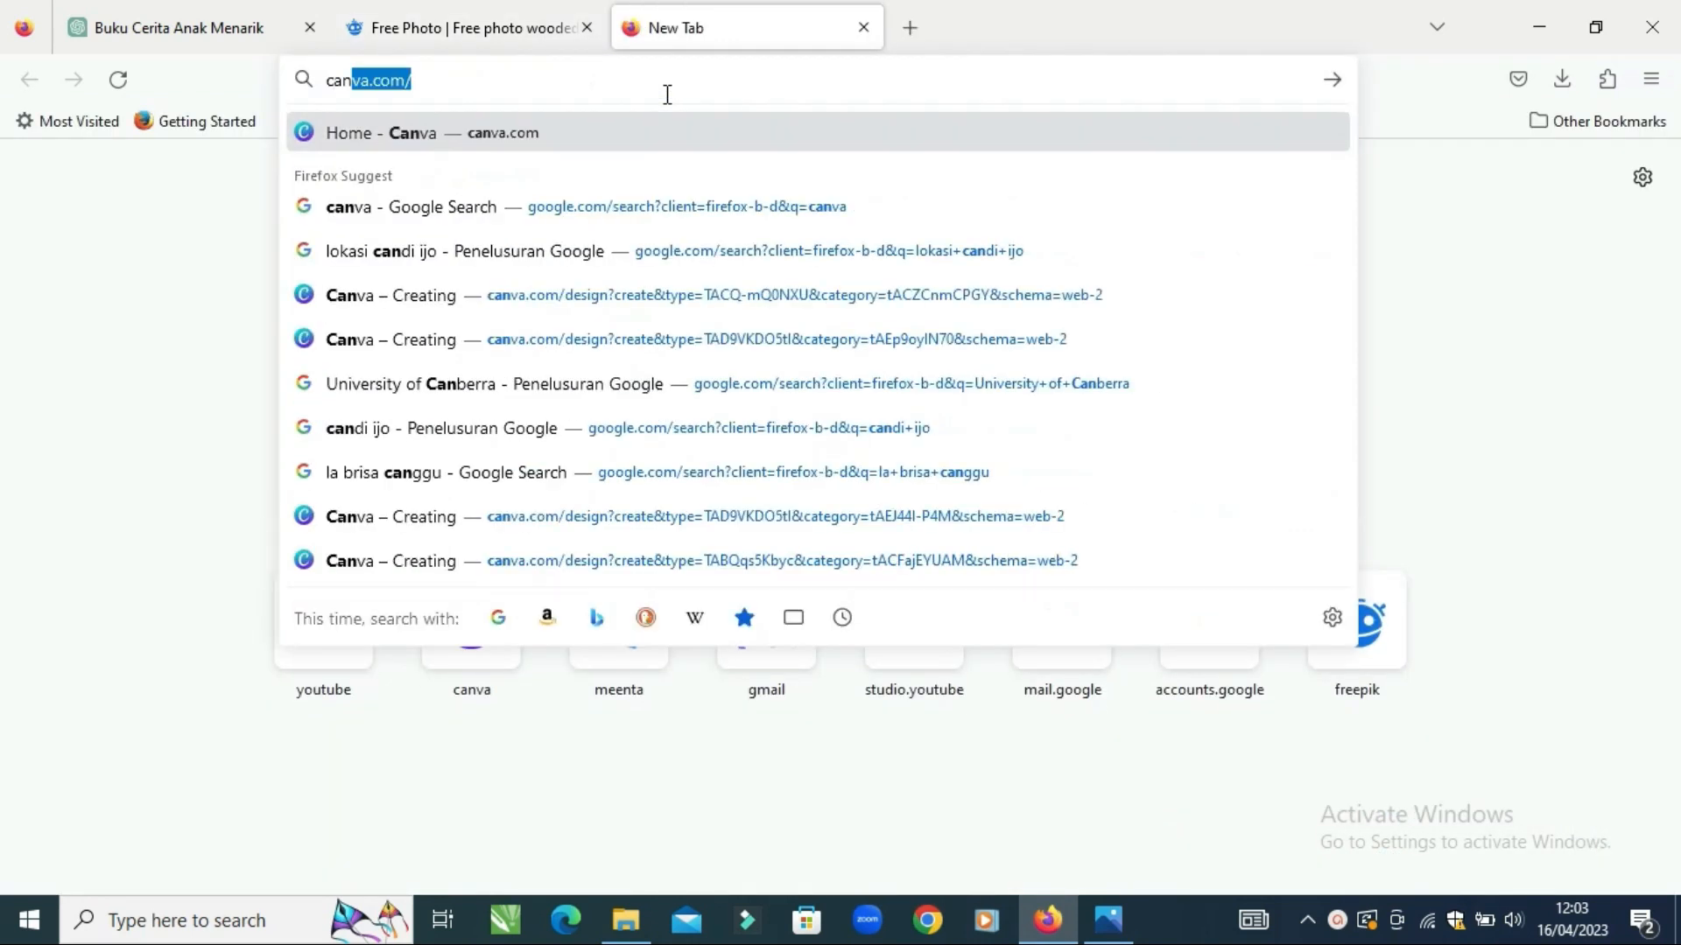
{"action": "key", "text": "Return"}
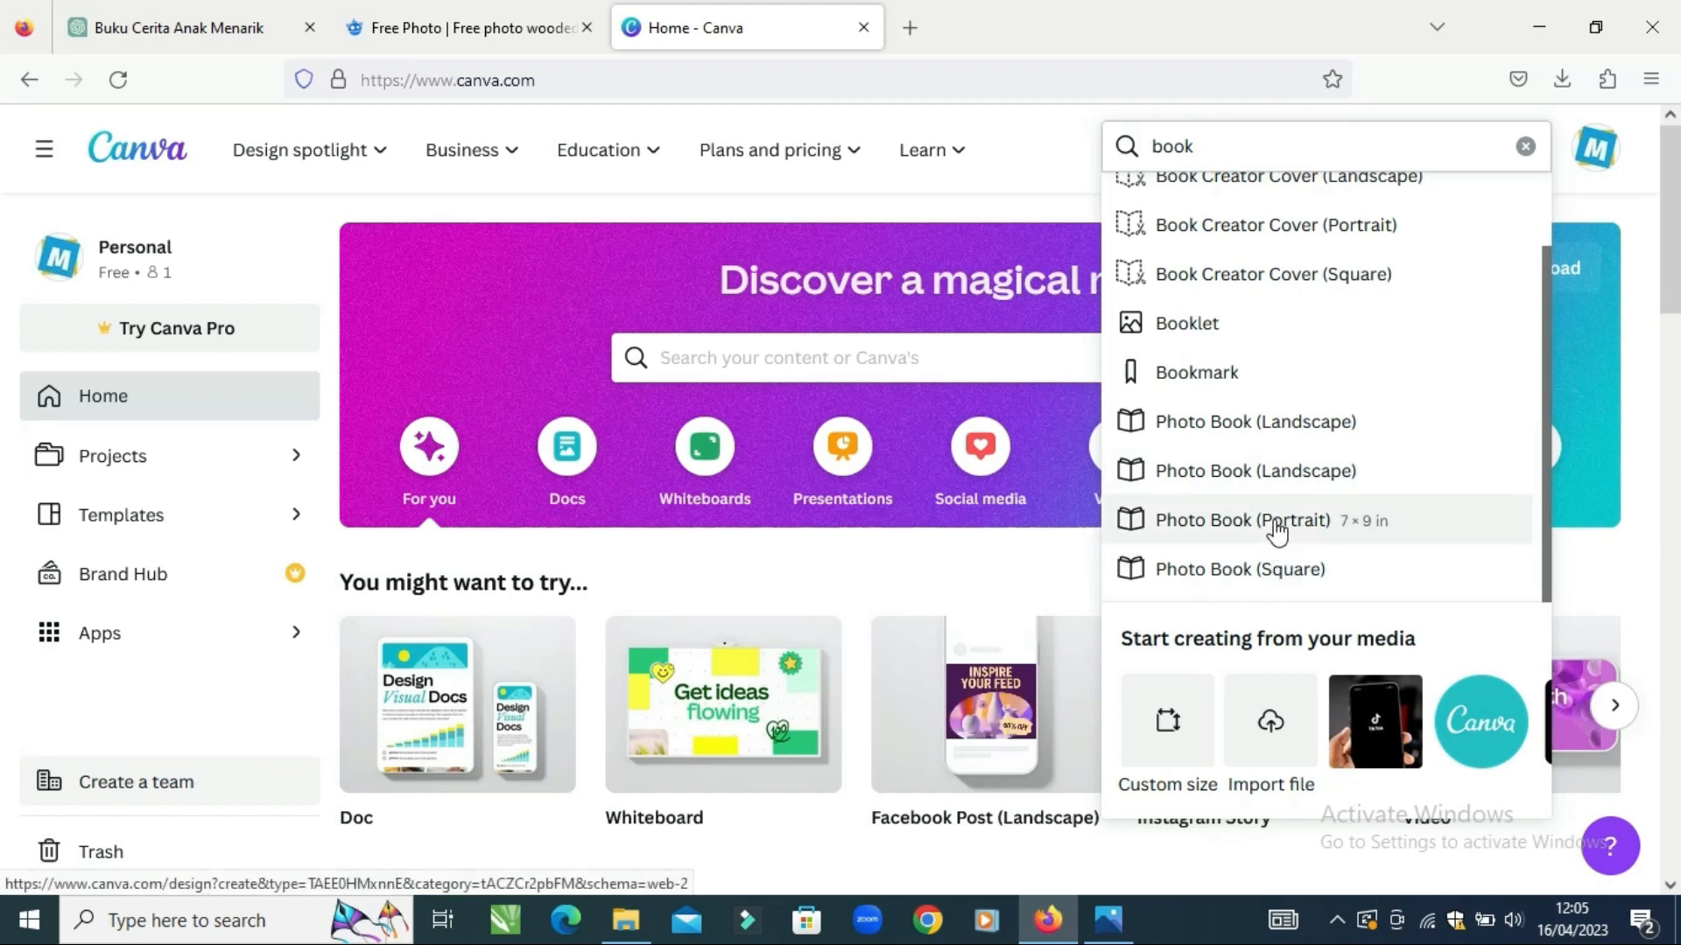
{"action": "left_click", "coordinate": [1277, 525]}
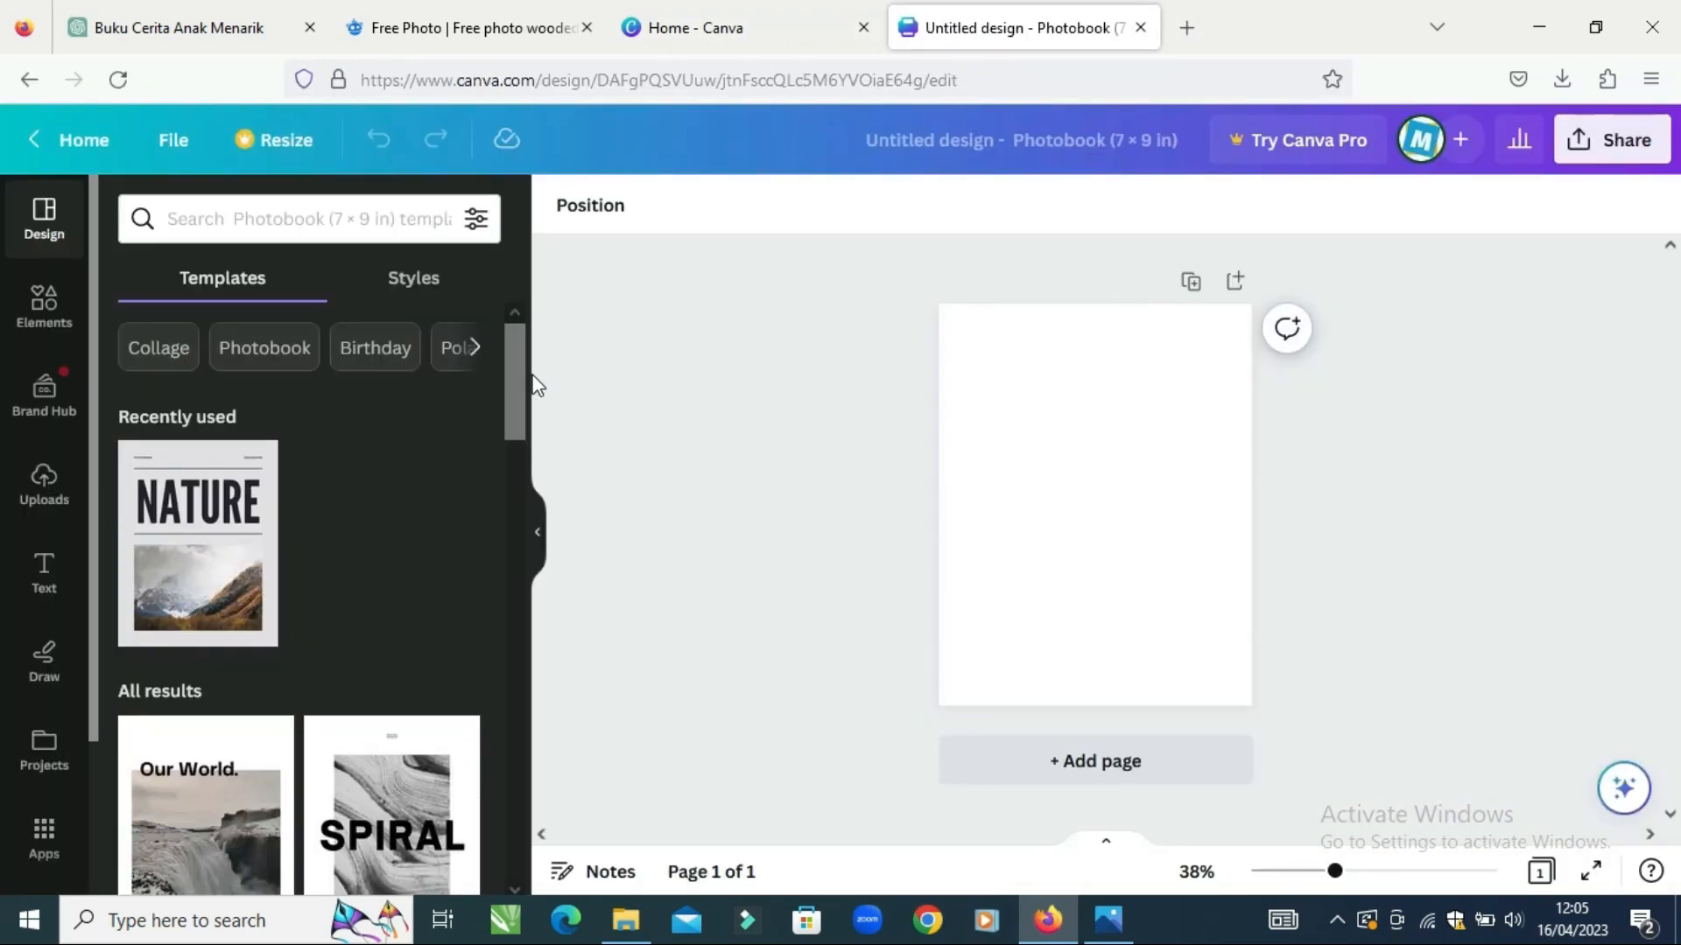
{"action": "mouse_move", "coordinate": [517, 360]}
{"action": "left_mouse_down"}
{"action": "mouse_move", "coordinate": [508, 458]}
{"action": "mouse_move", "coordinate": [516, 375]}
{"action": "left_mouse_up"}
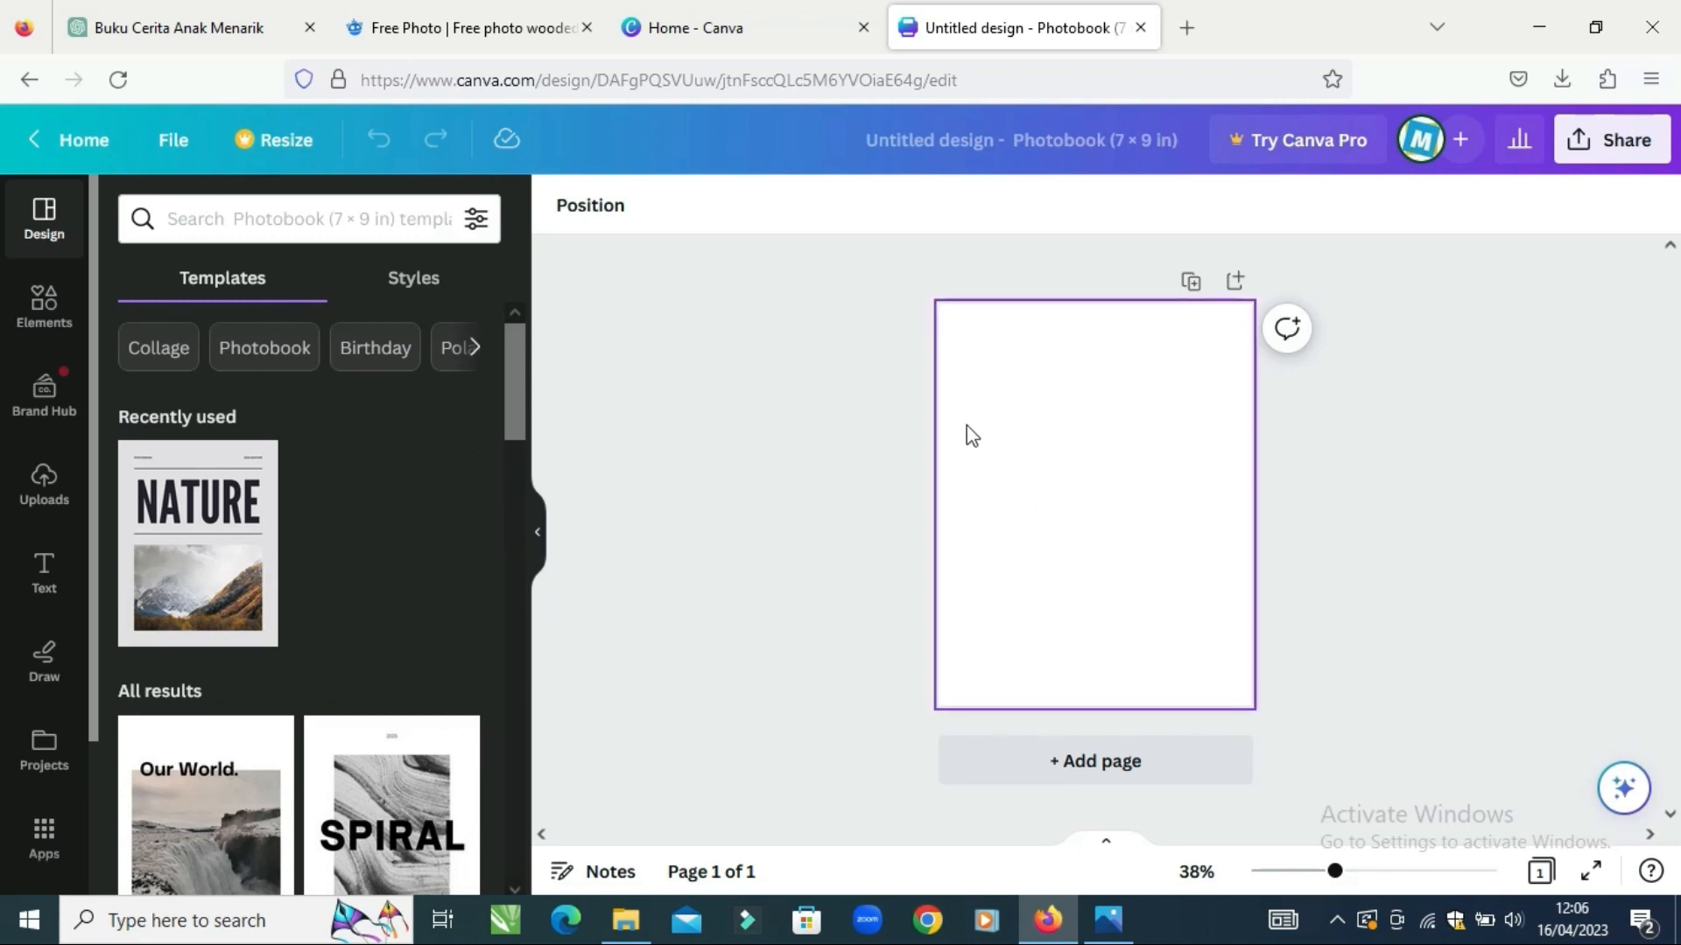
- Upload image 2, the child in the green forest, from the Downloads folder to the design's uploads
{"action": "left_click", "coordinate": [41, 487]}
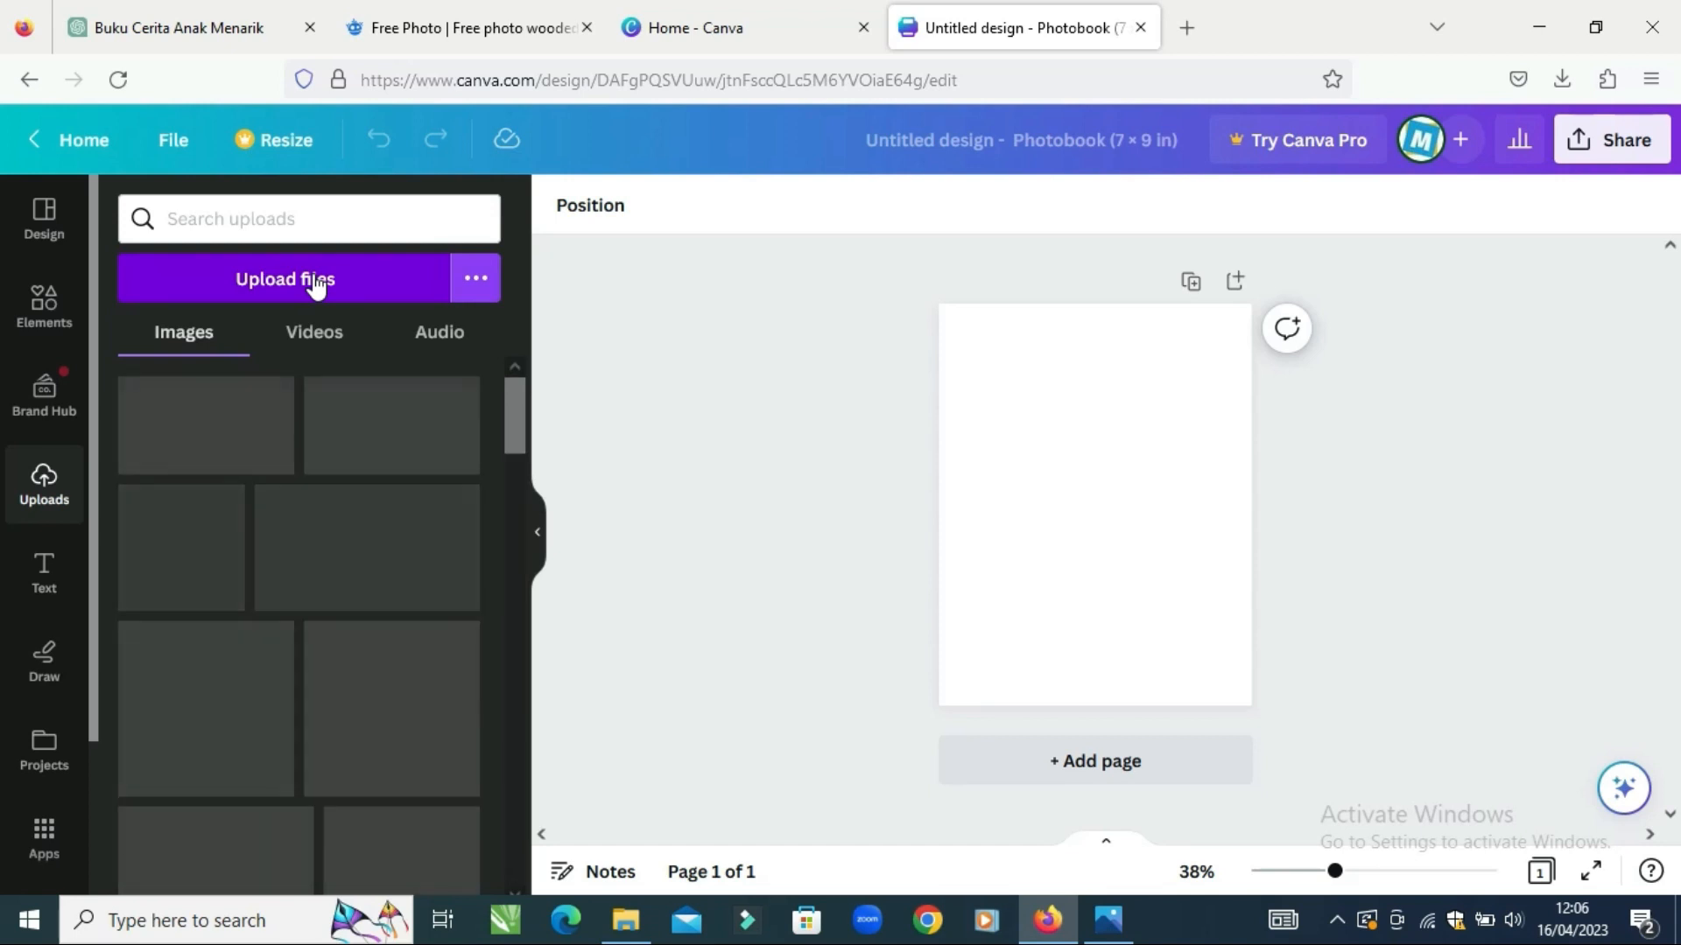
{"action": "left_click", "coordinate": [317, 282]}
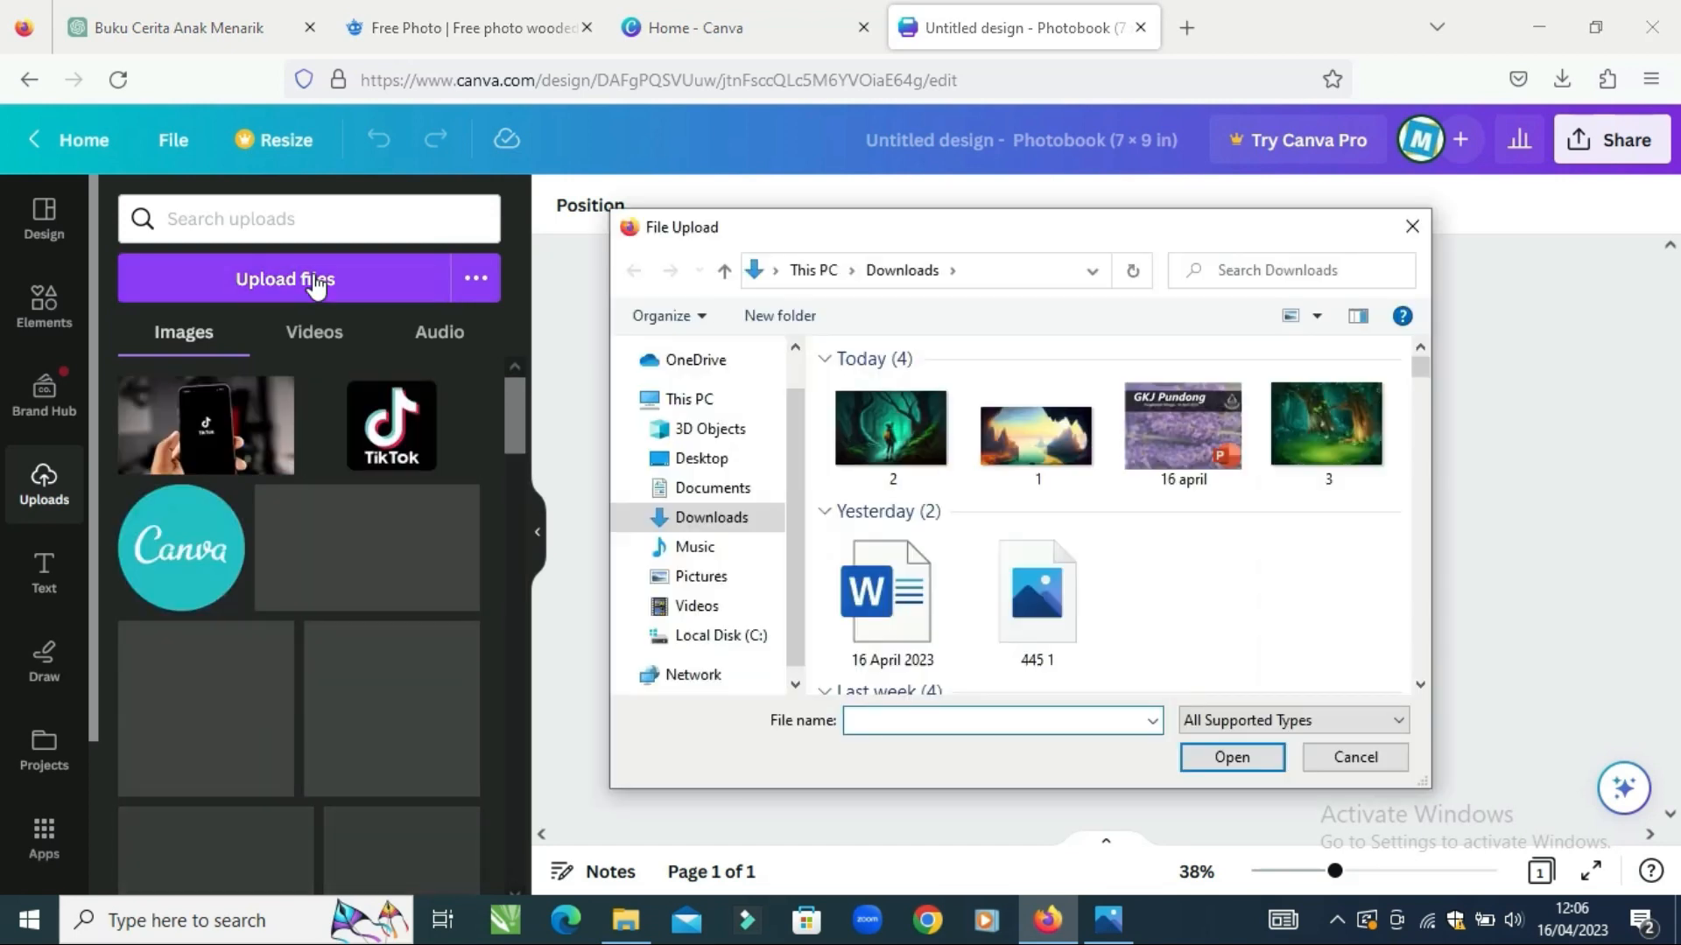
{"action": "left_click", "coordinate": [854, 413]}
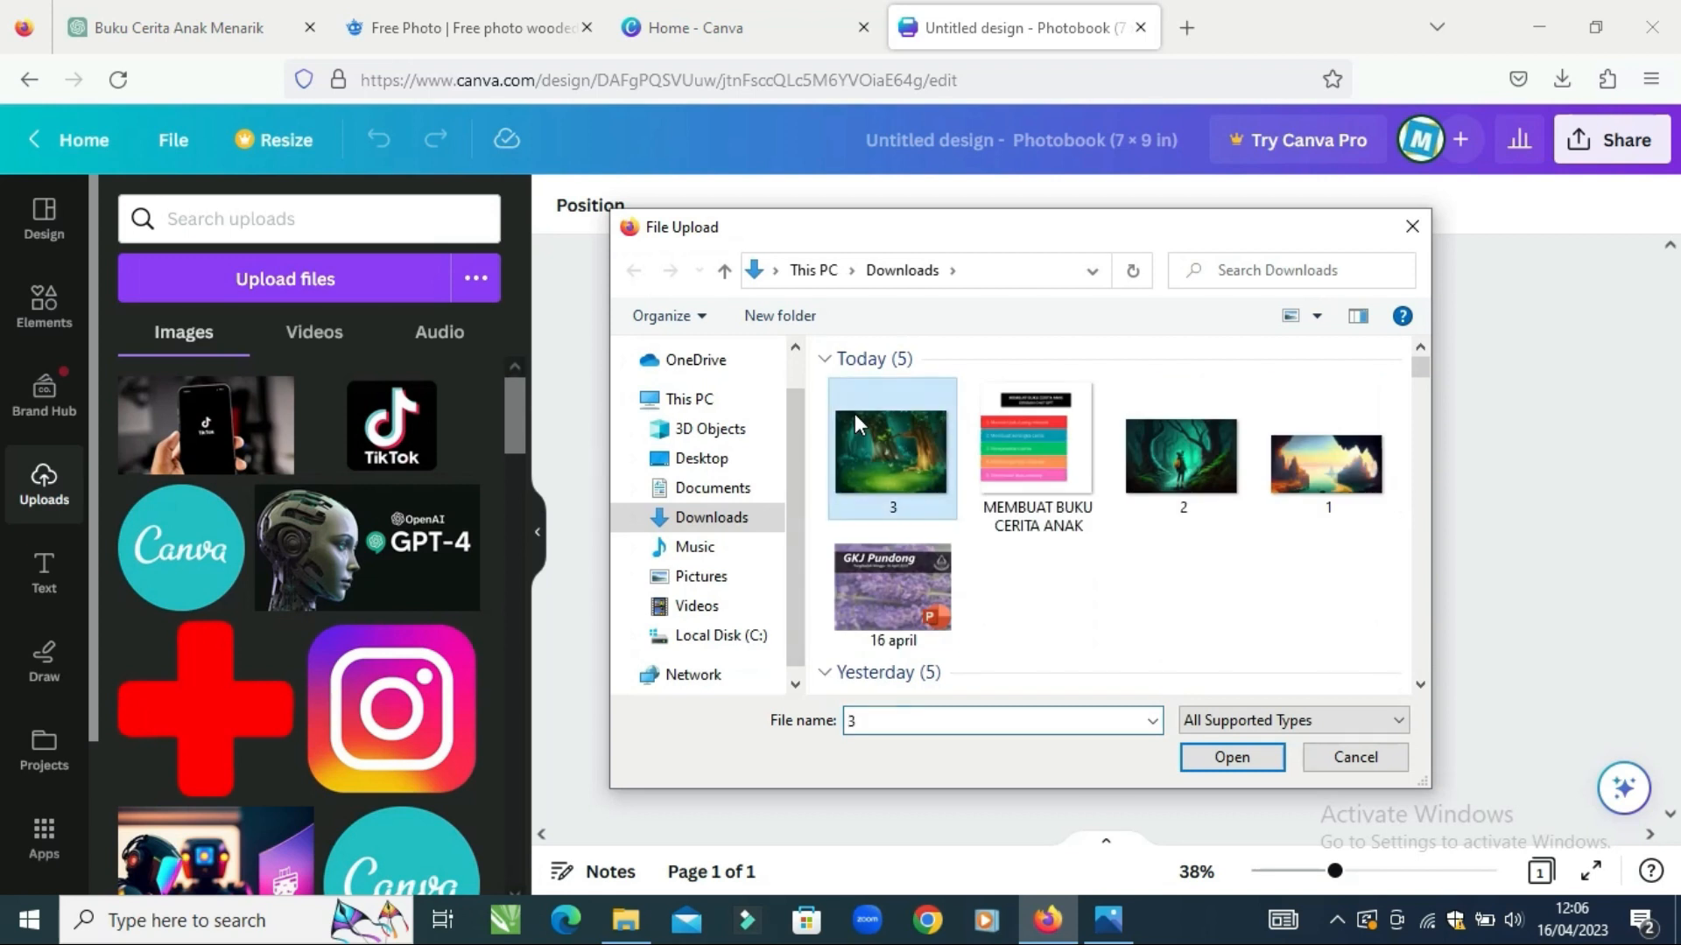
{"action": "left_click", "coordinate": [1153, 441]}
{"action": "left_click", "coordinate": [1225, 758]}
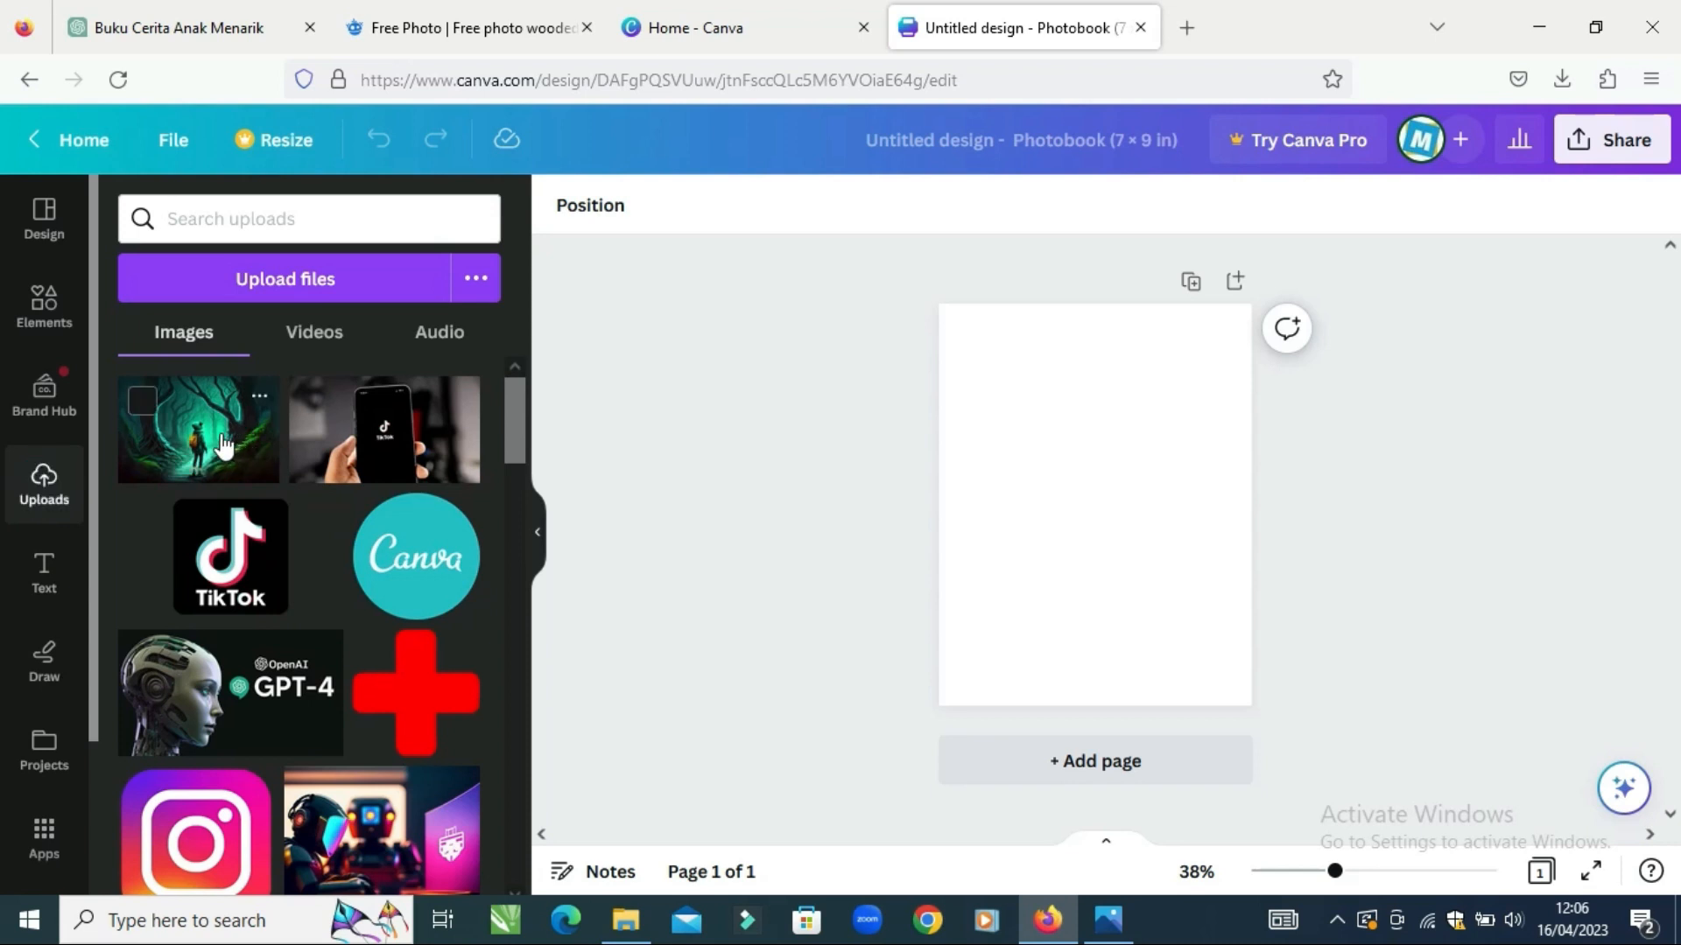
- Place the uploaded forest image, enlarge it to about 14.2 × 9.5 in to fill the page, and centre the child on the cover
{"action": "left_click", "coordinate": [224, 445]}
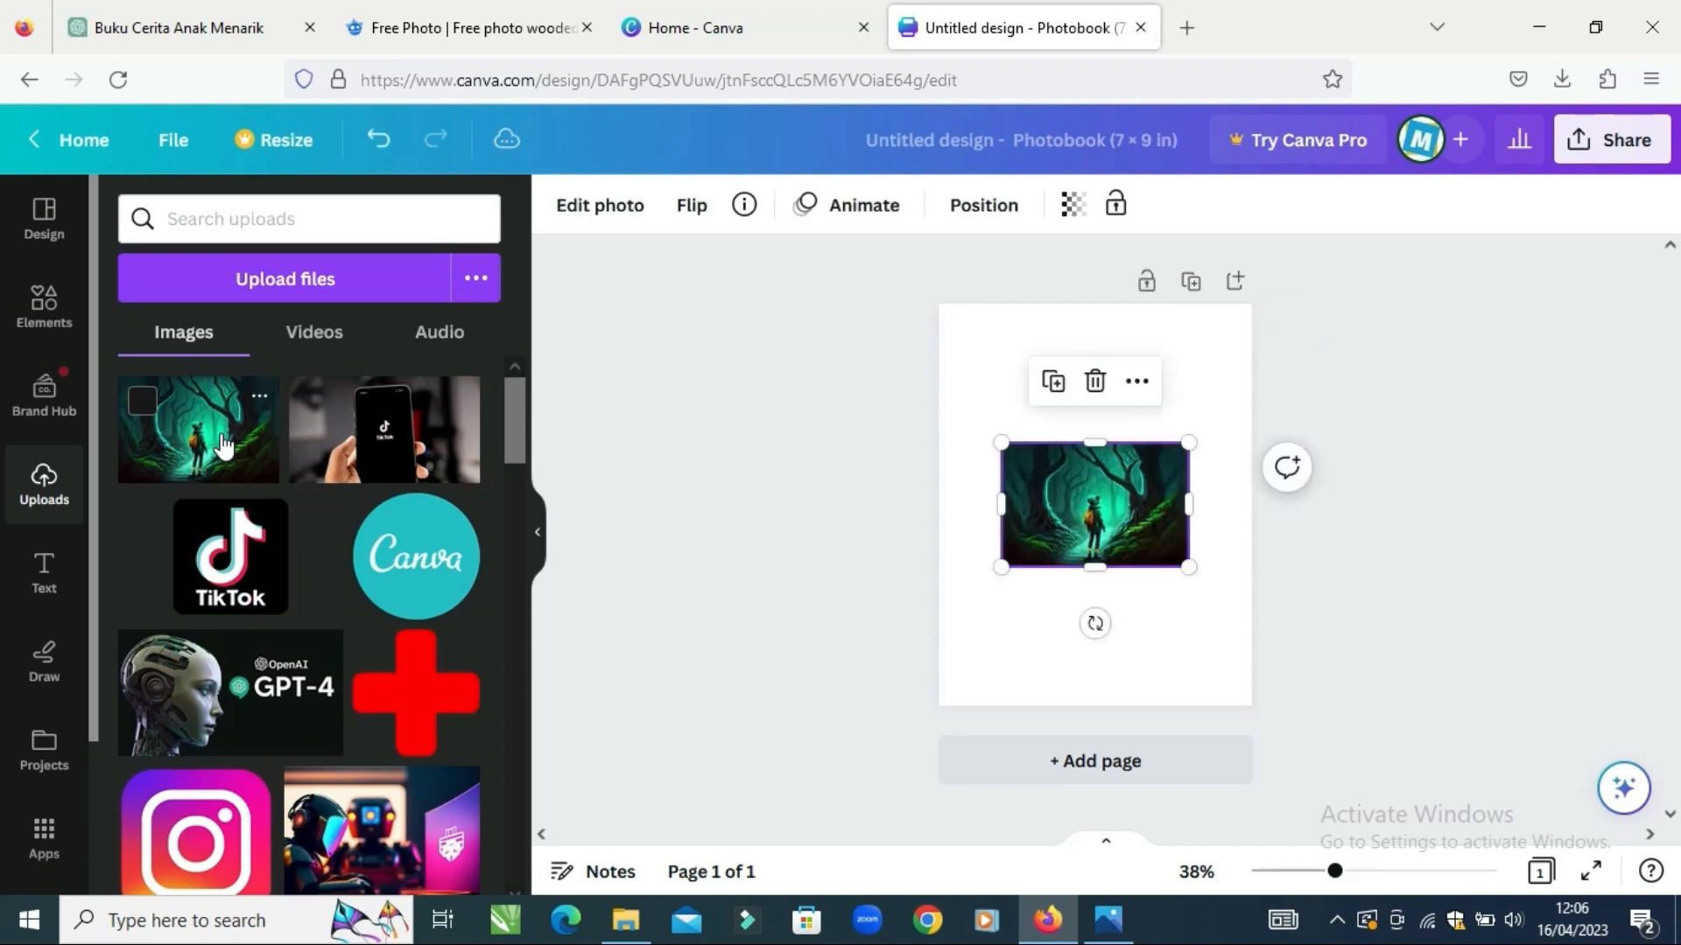
{"action": "left_click_drag", "start_coordinate": [1063, 477], "coordinate": [1001, 339]}
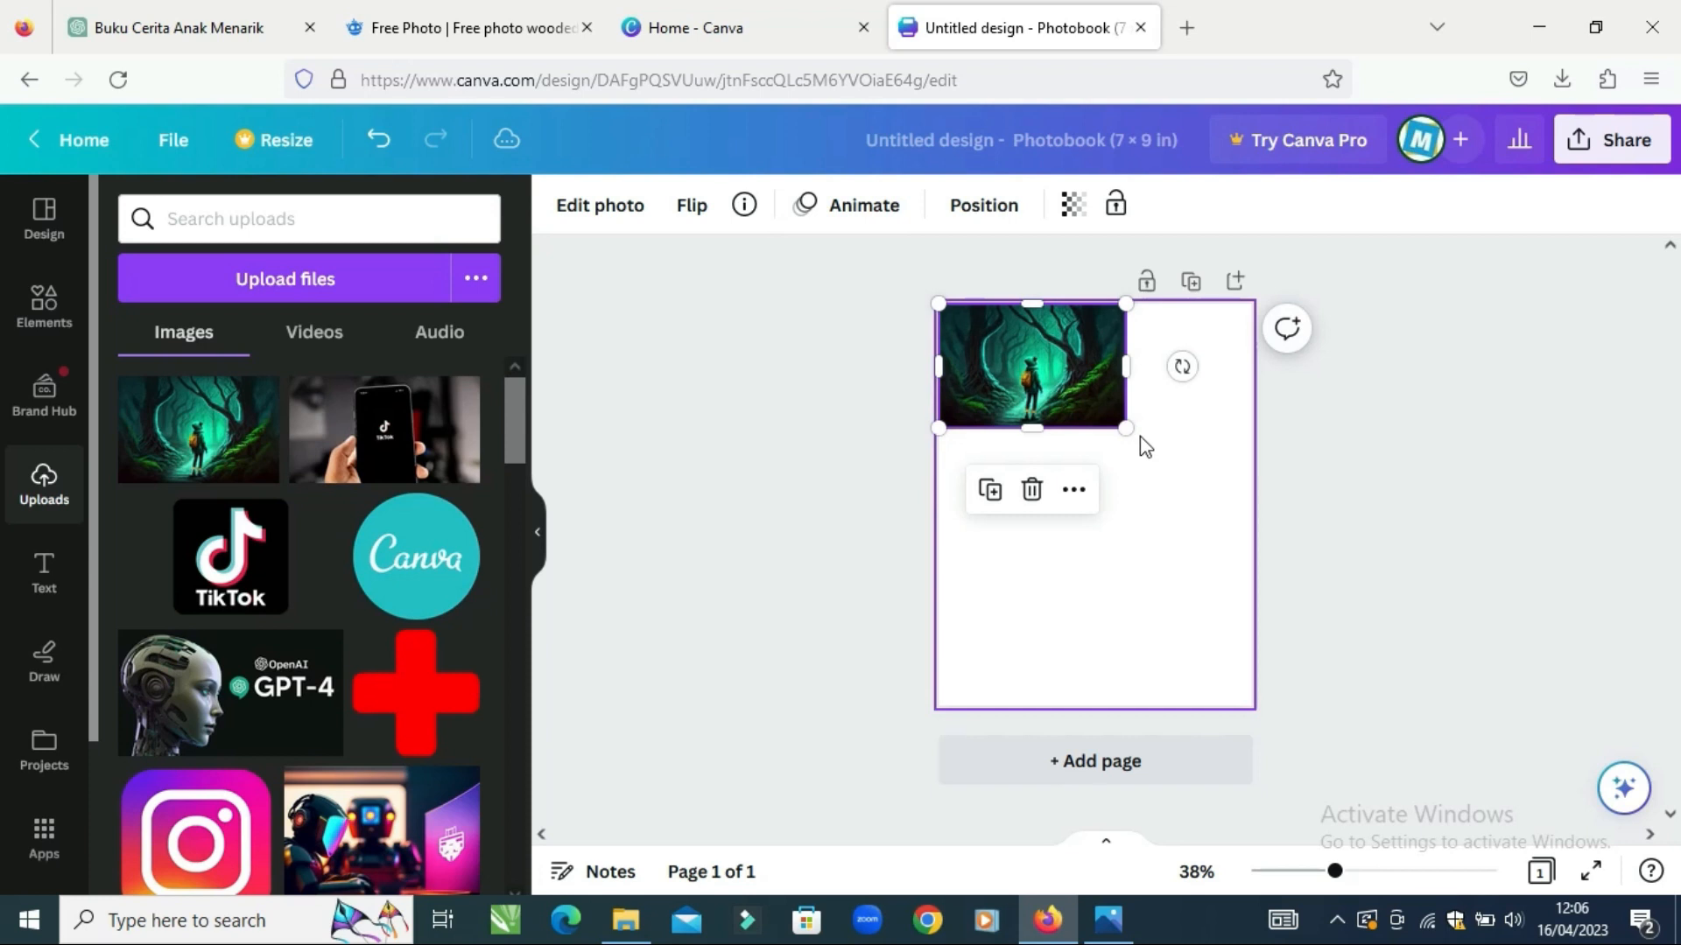
{"action": "left_click_drag", "start_coordinate": [1126, 428], "coordinate": [1520, 812]}
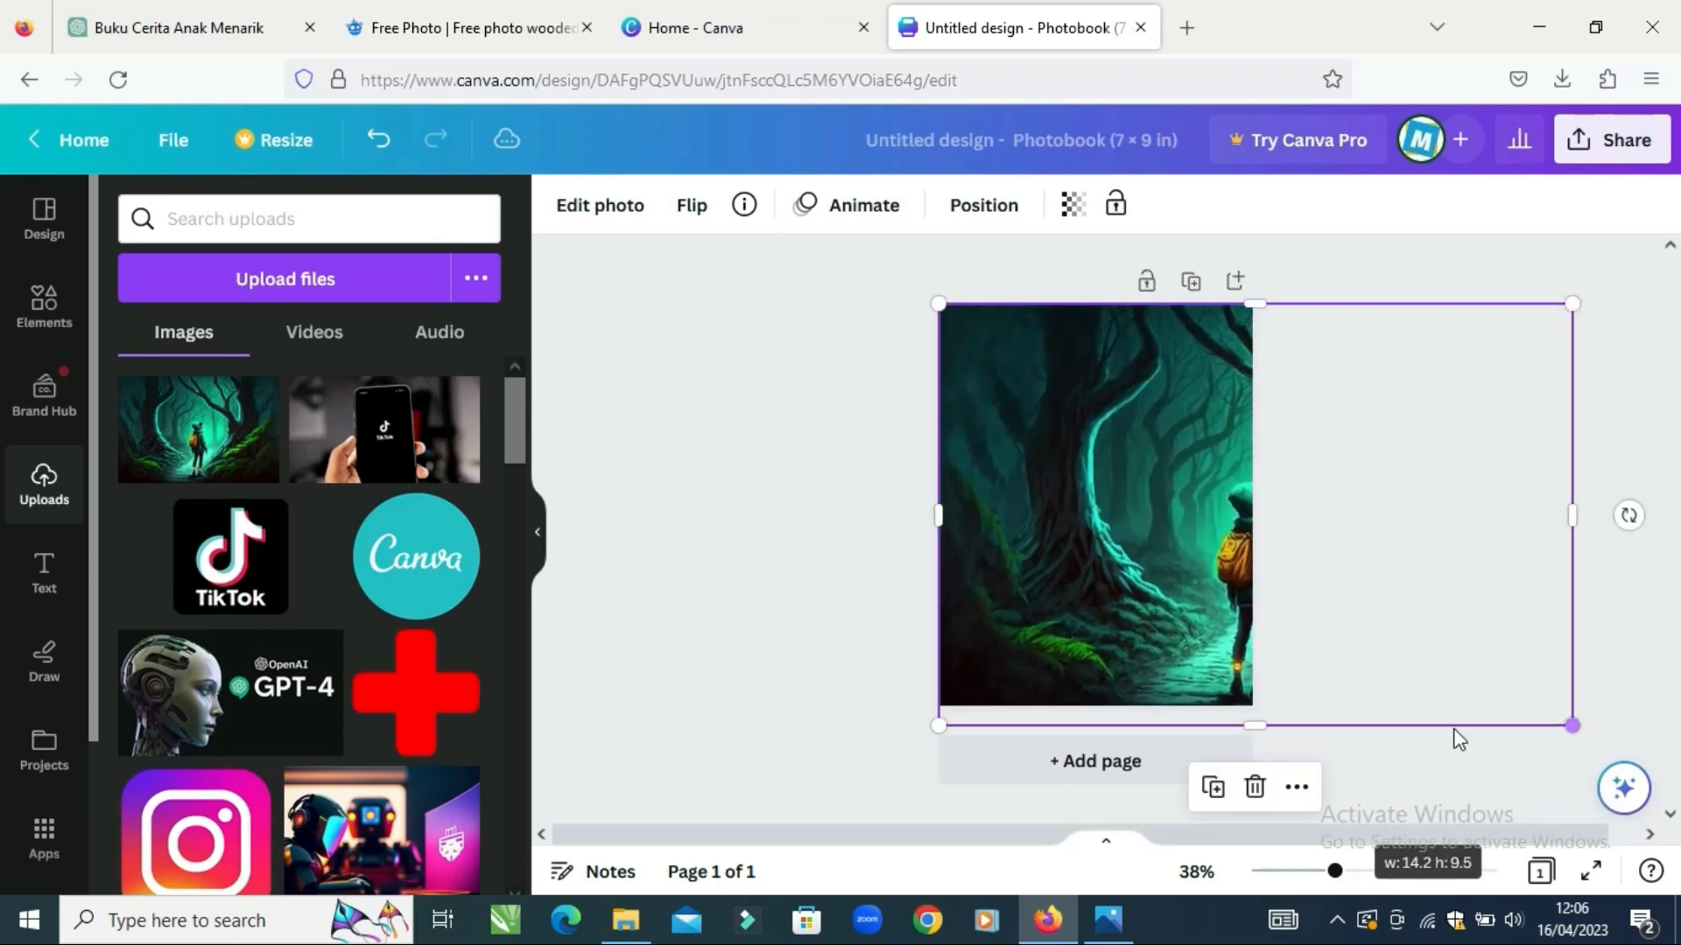
{"action": "left_click_drag", "start_coordinate": [1392, 604], "coordinate": [1244, 584]}
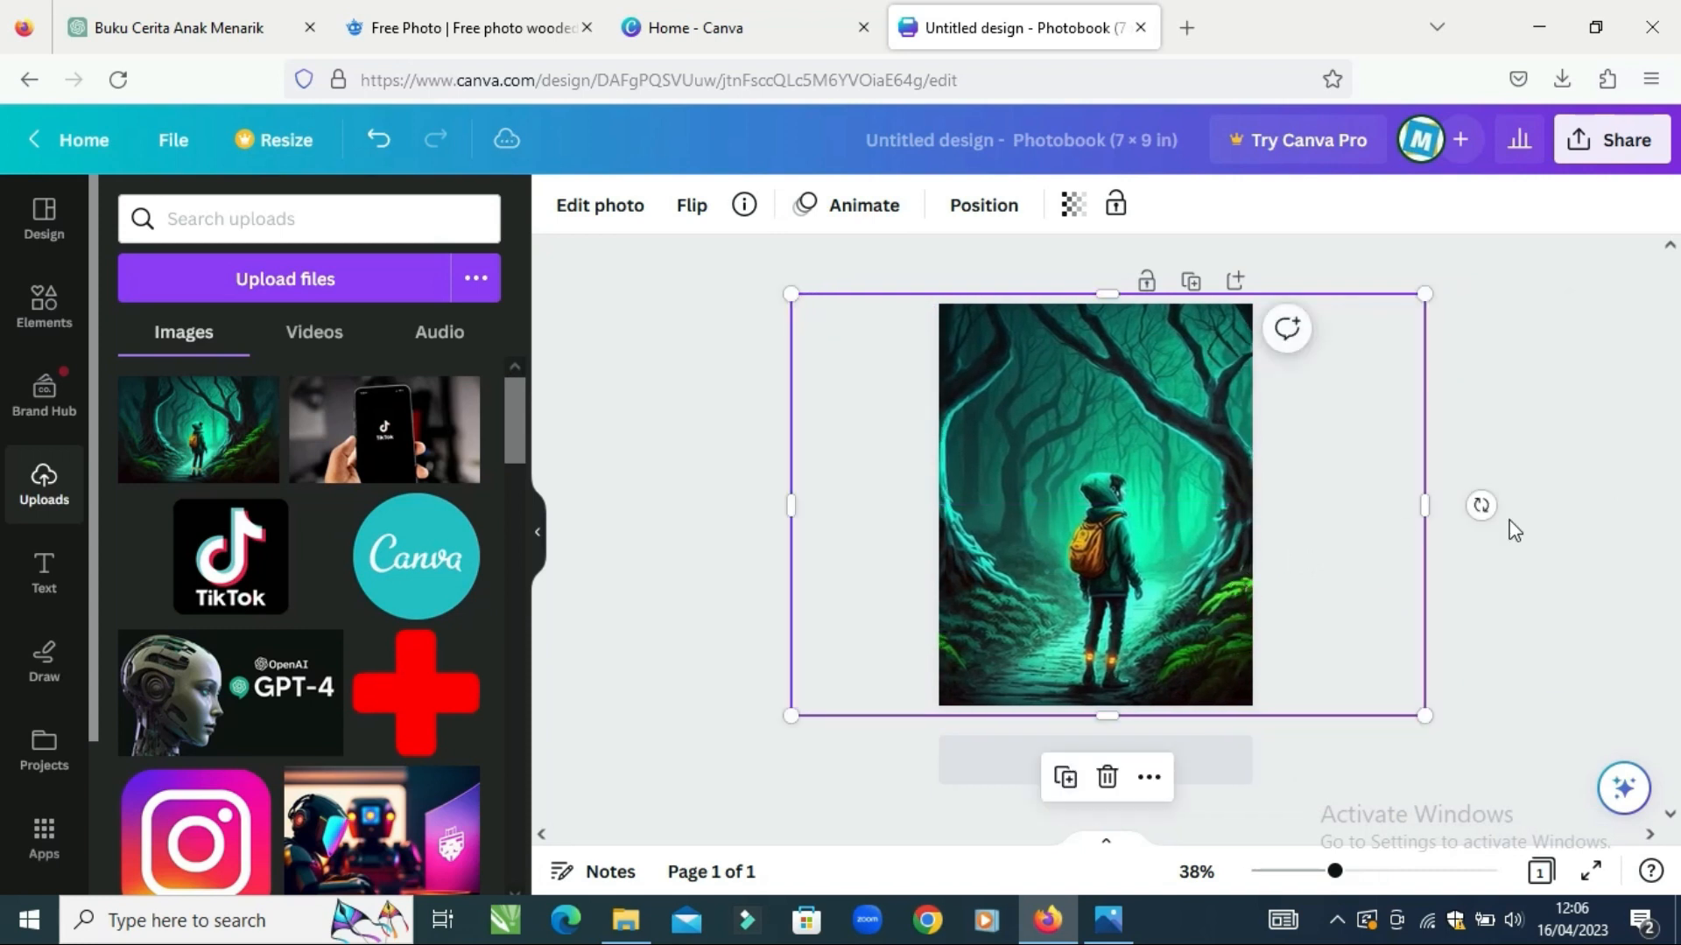
{"action": "left_click", "coordinate": [1553, 536]}
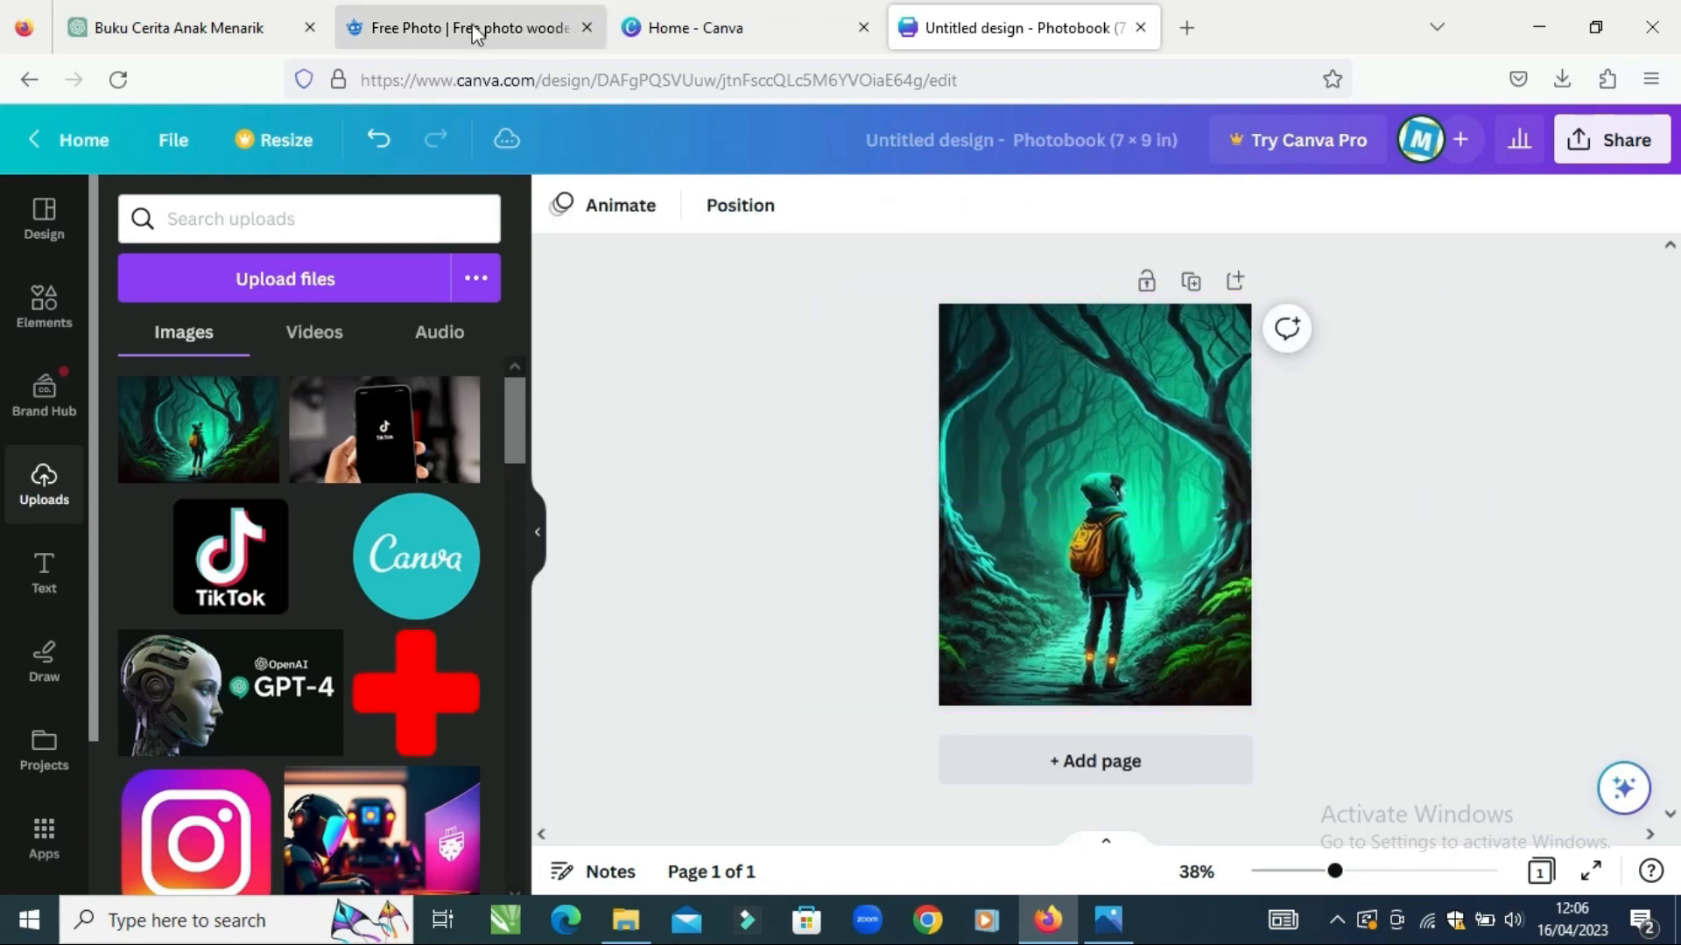
- Copy the title "Taman Rahasia Misterius" from the story reply in ChatGPT and return to the Canva design
{"action": "left_click", "coordinate": [223, 27]}
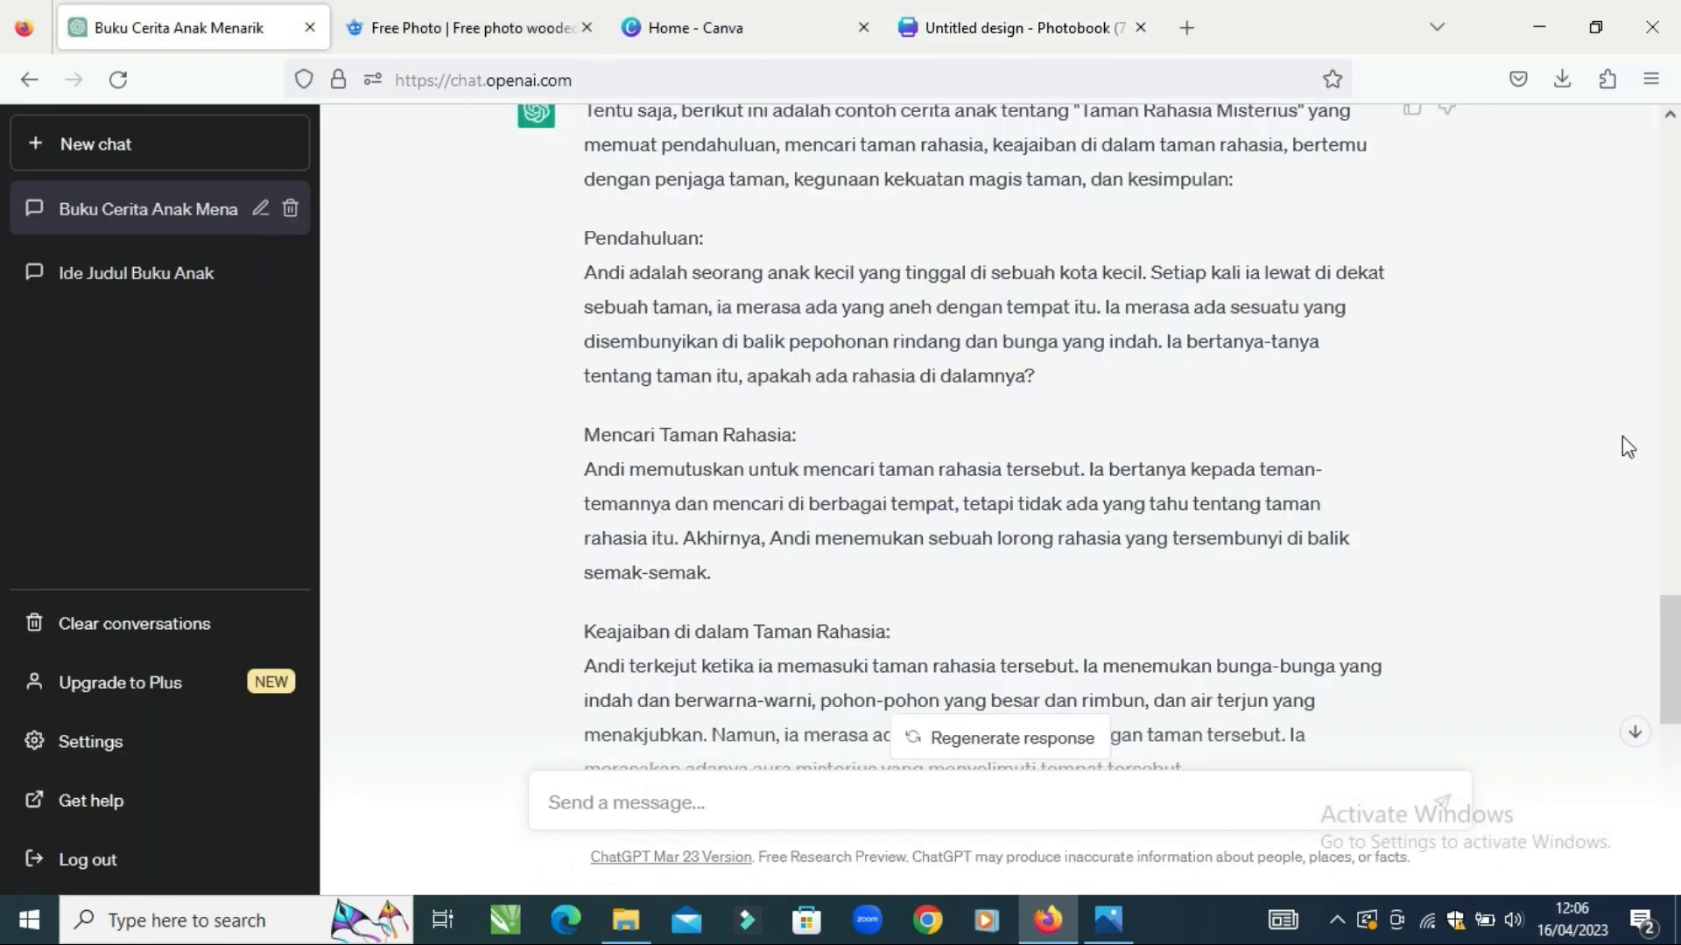
{"action": "left_click_drag", "start_coordinate": [1674, 610], "coordinate": [1675, 544]}
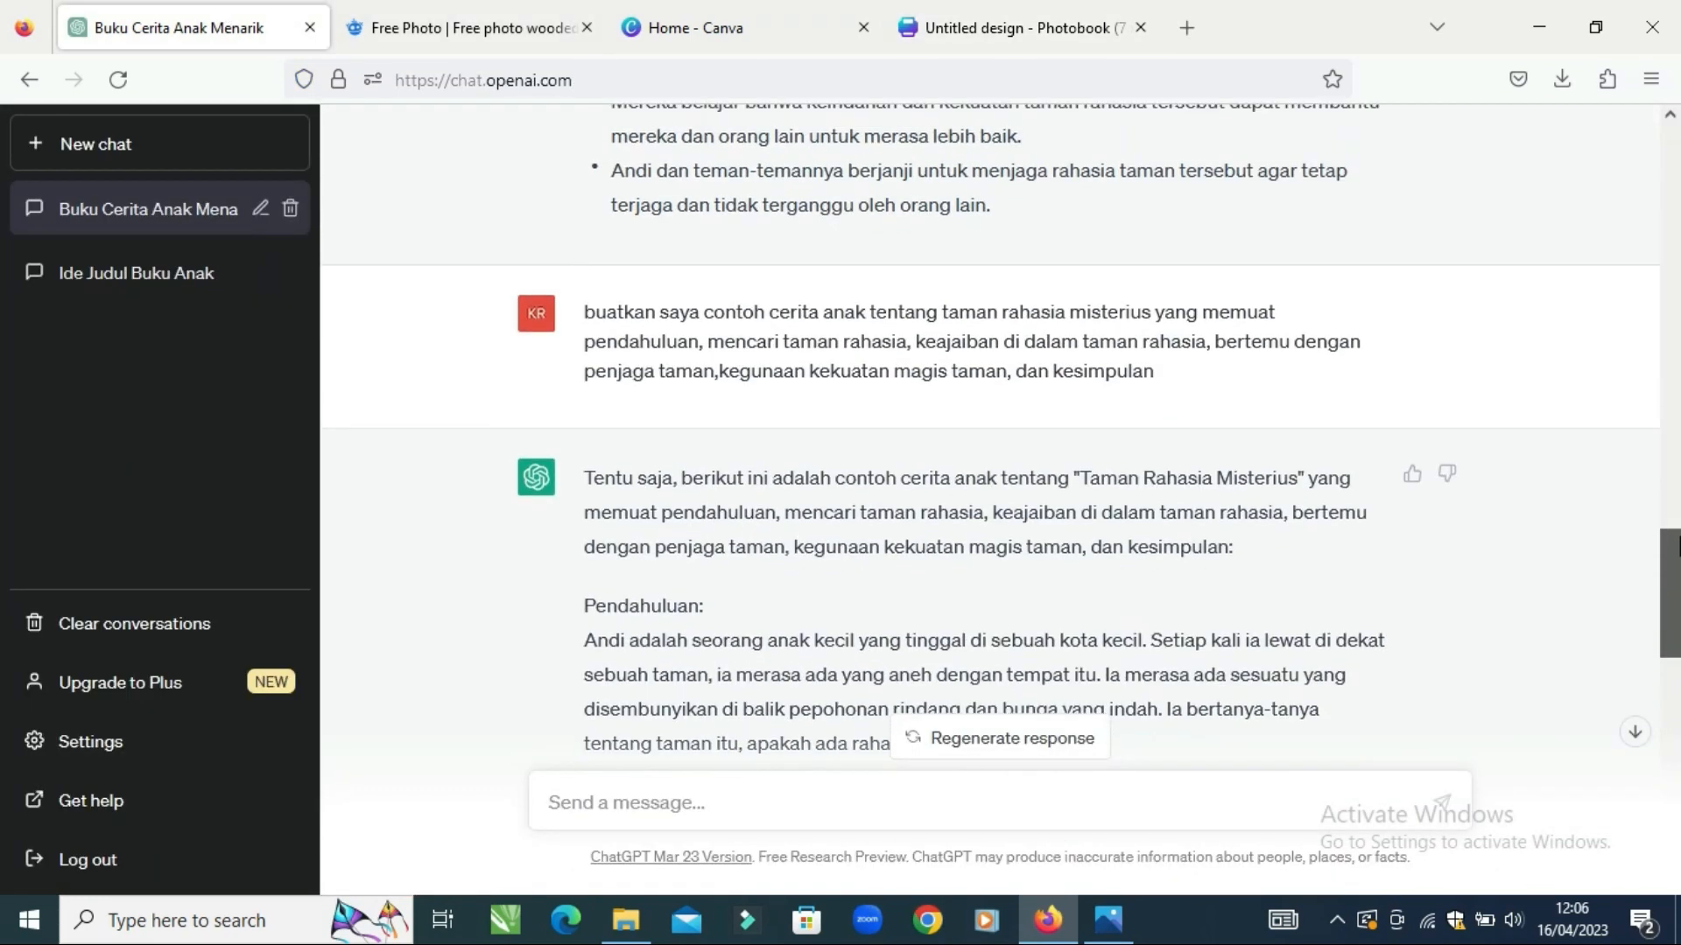
{"action": "left_click_drag", "start_coordinate": [1086, 474], "coordinate": [1299, 477]}
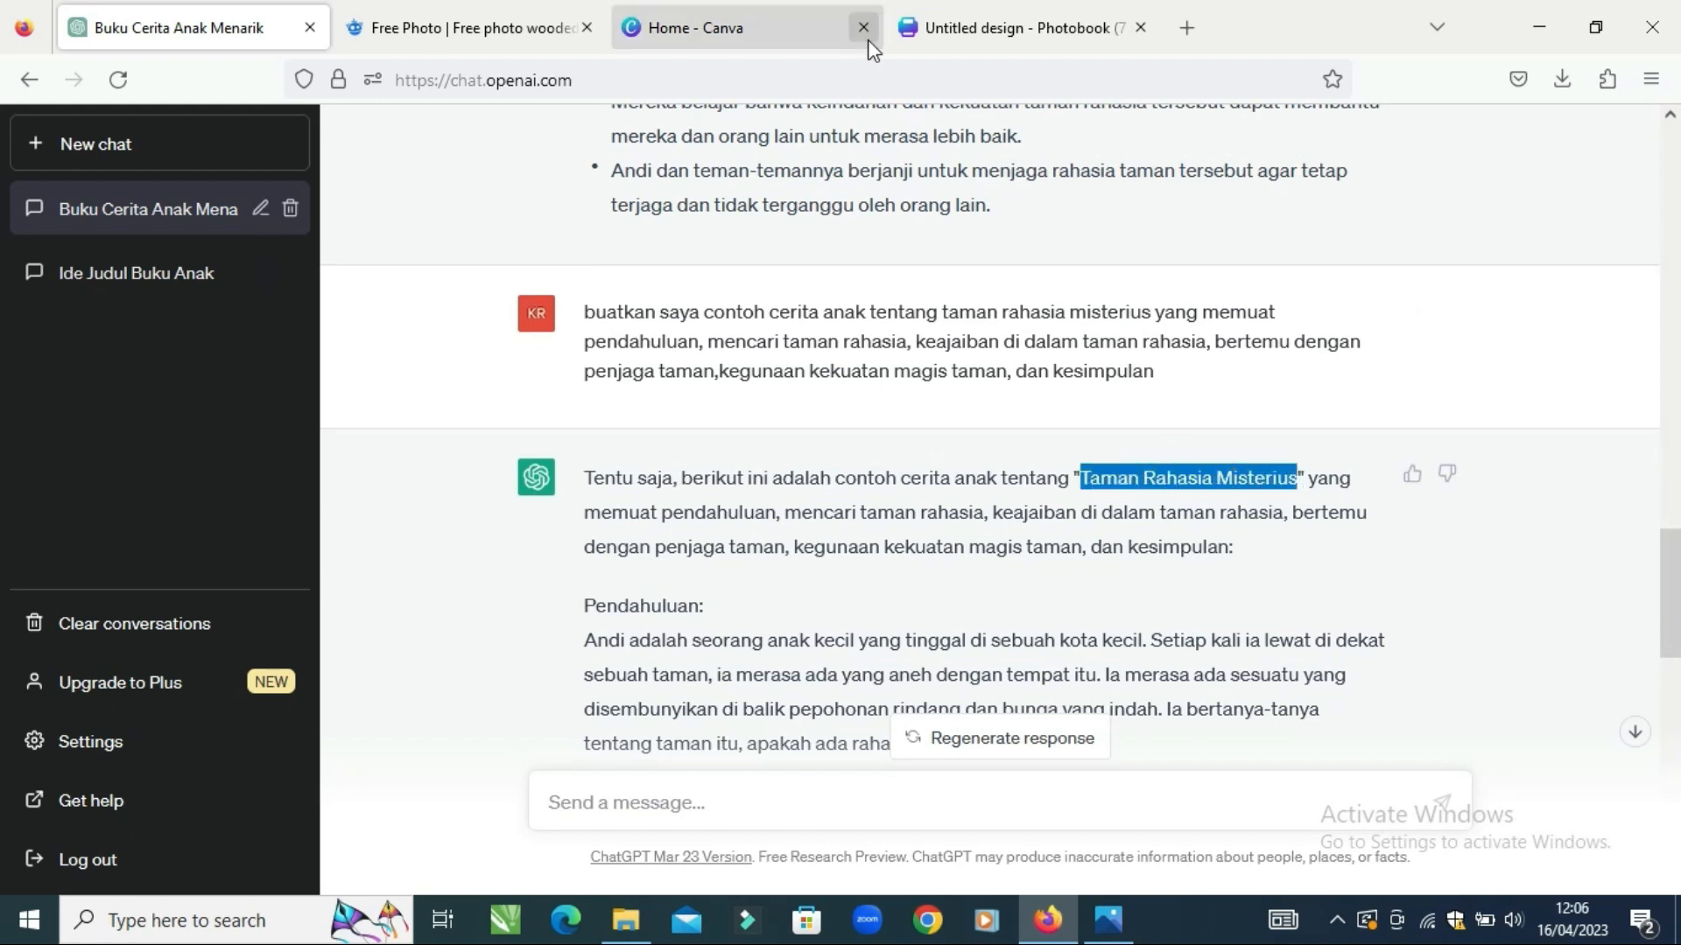
{"action": "left_click", "coordinate": [974, 4]}
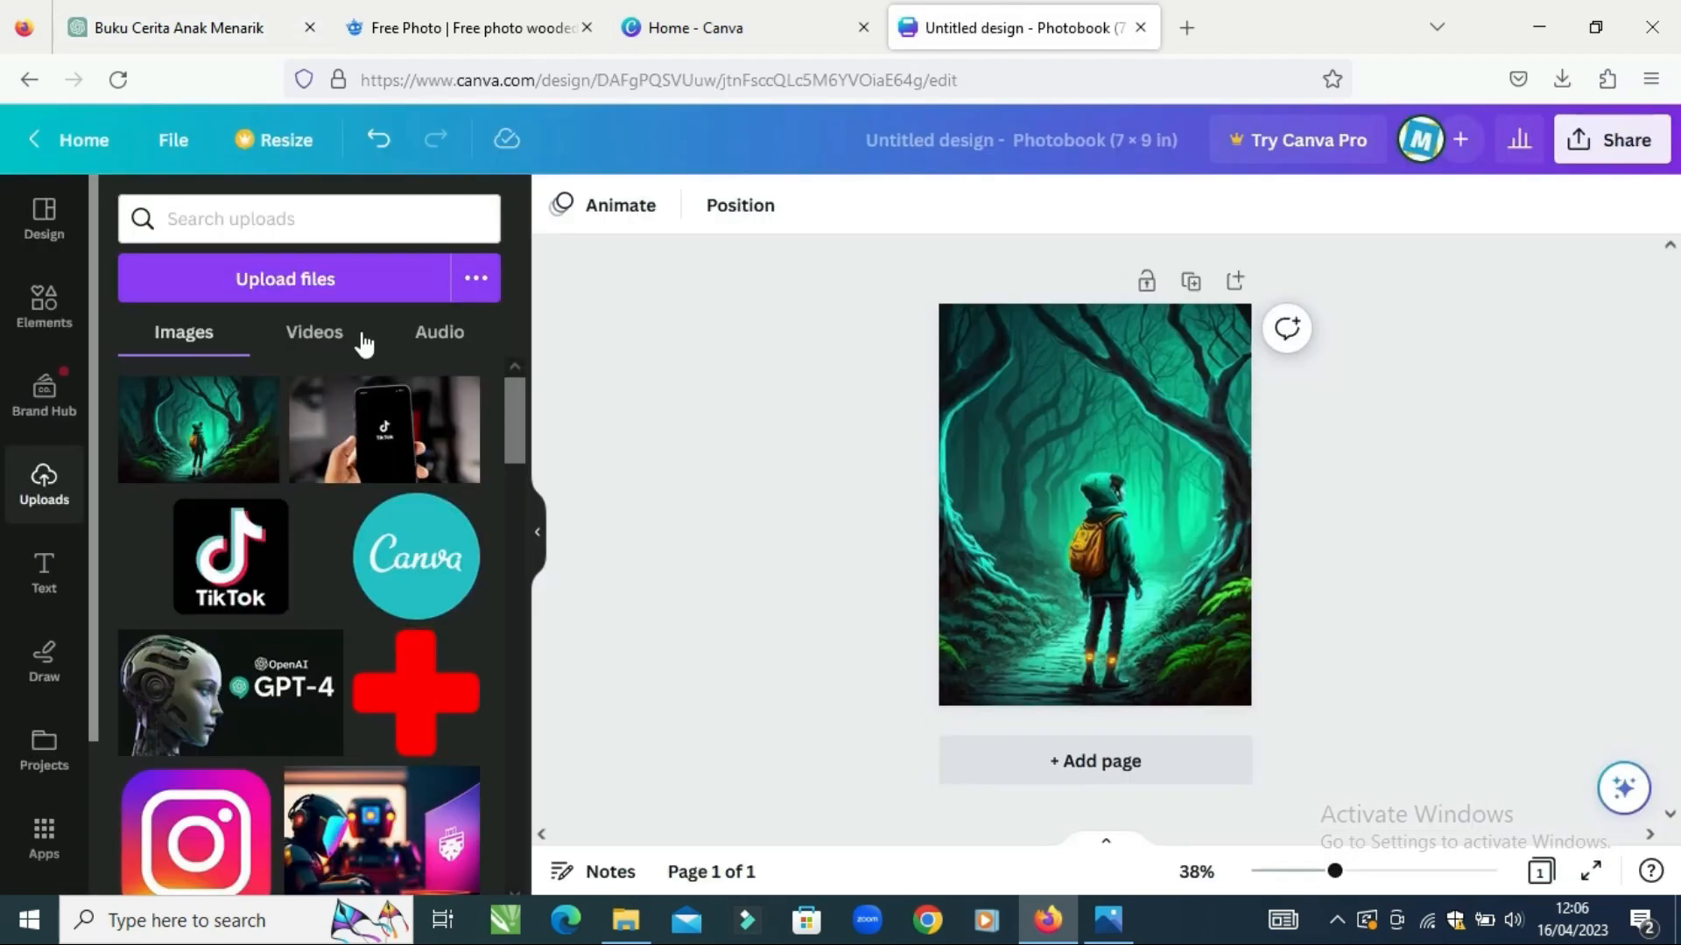
- Add a text box reading "Buku Cerita Anak" and place it centred near the top edge of the cover
{"action": "left_click", "coordinate": [42, 567]}
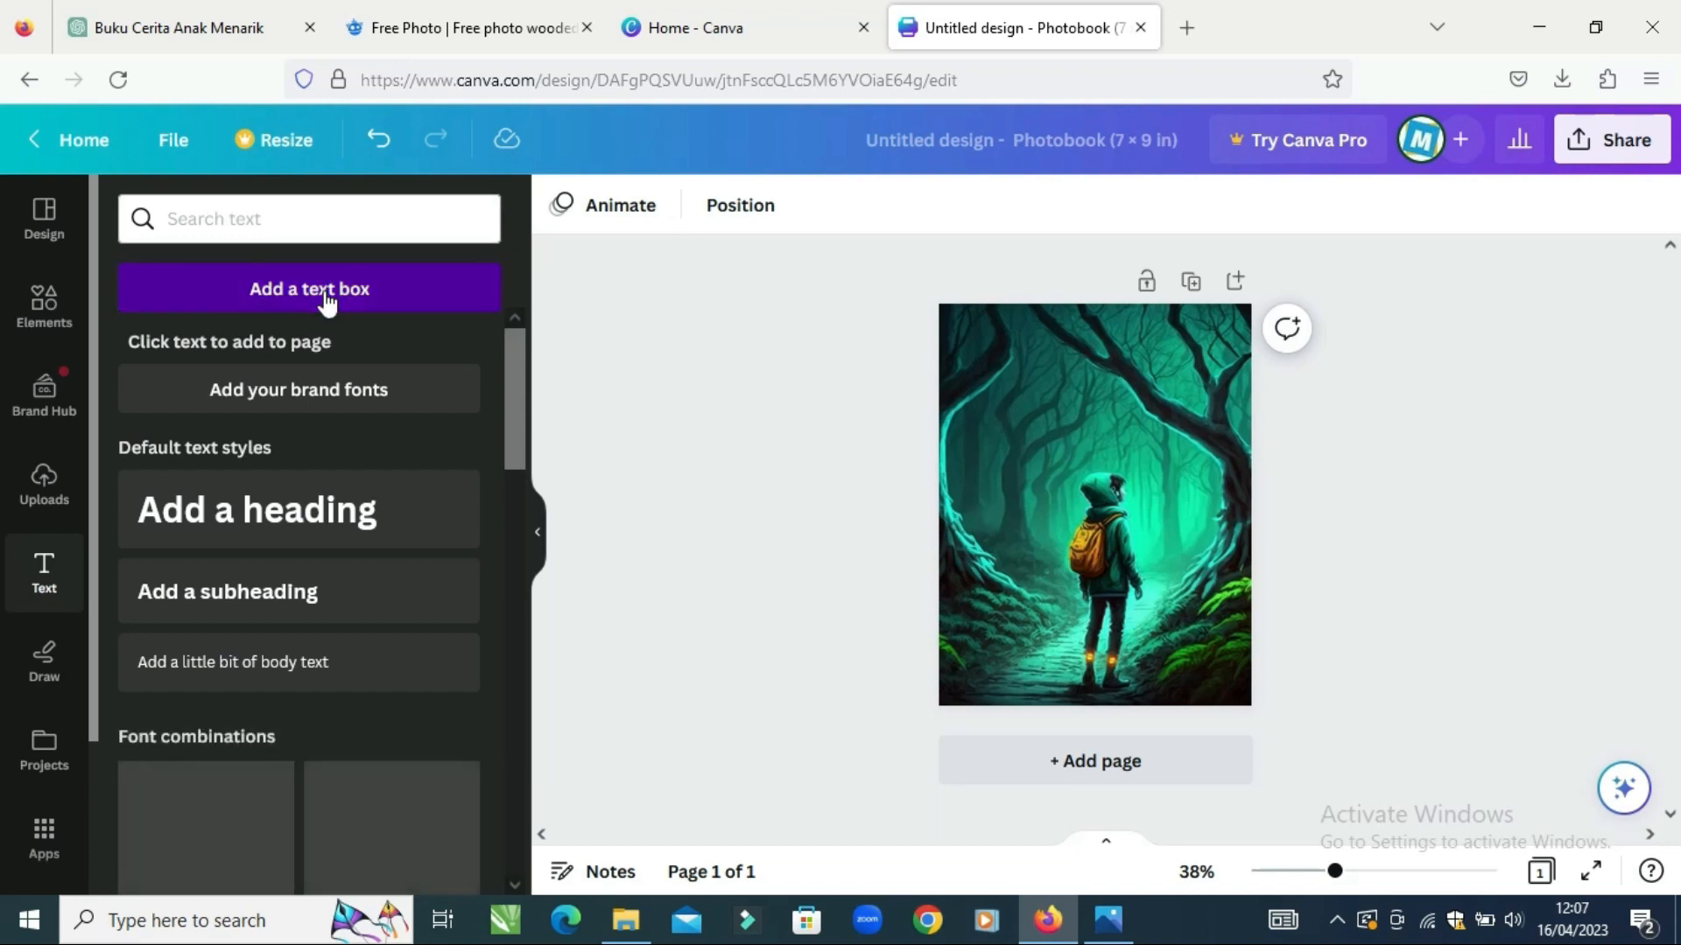
{"action": "left_click", "coordinate": [327, 298]}
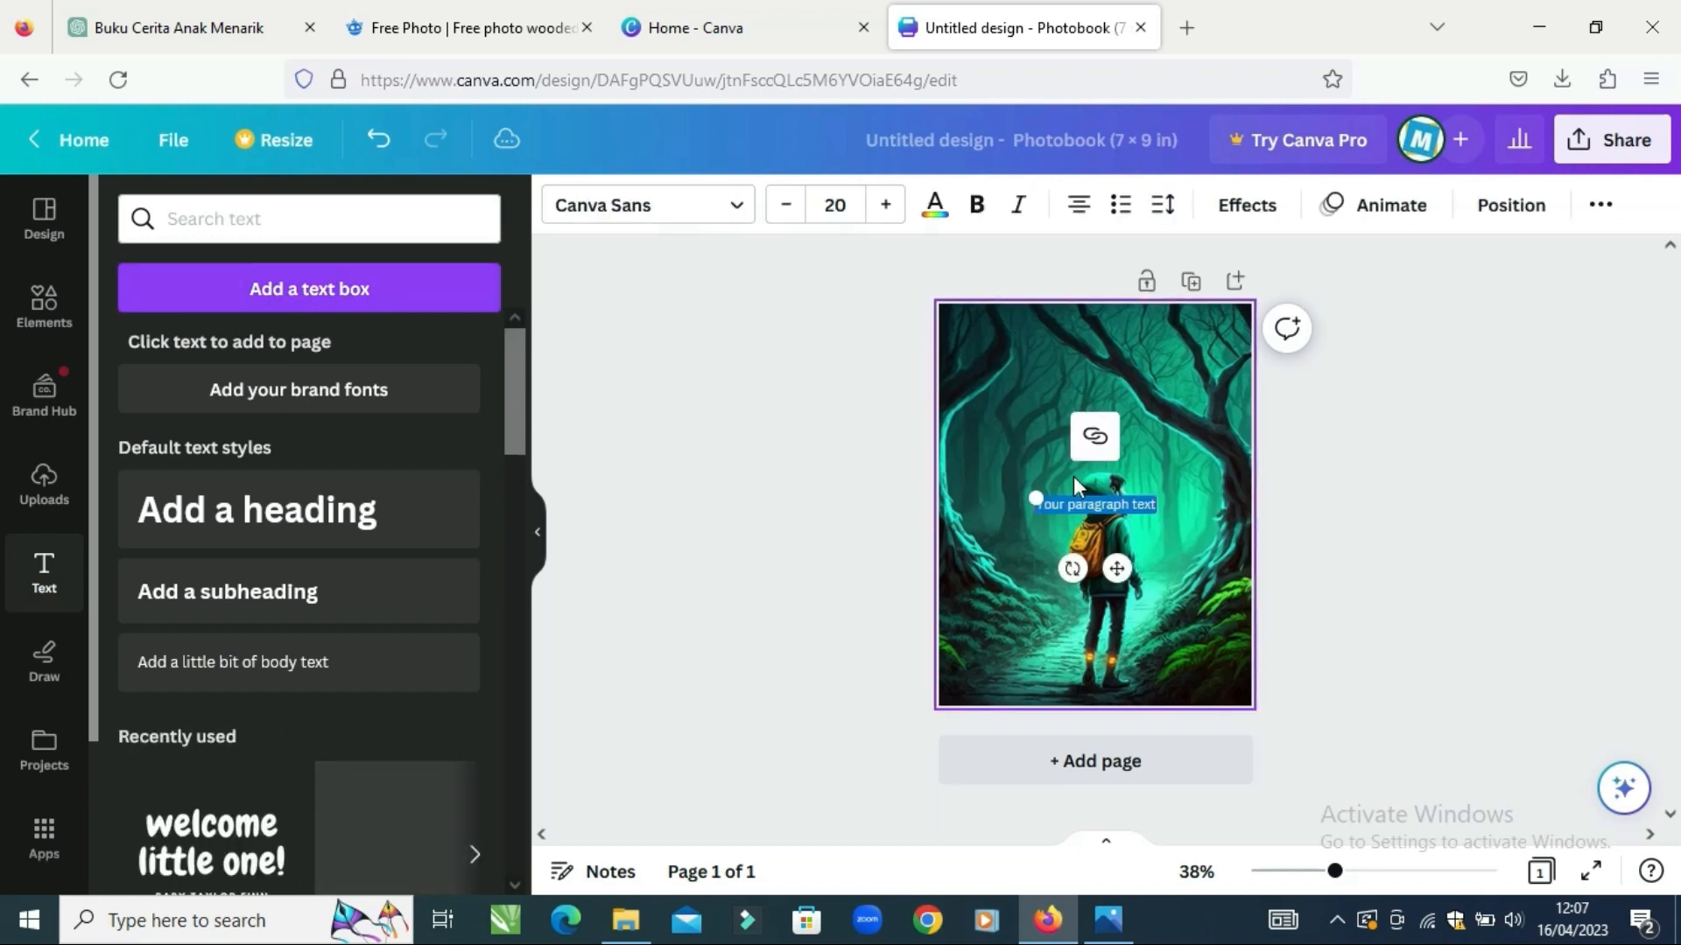
{"action": "type", "text": "BUk"}
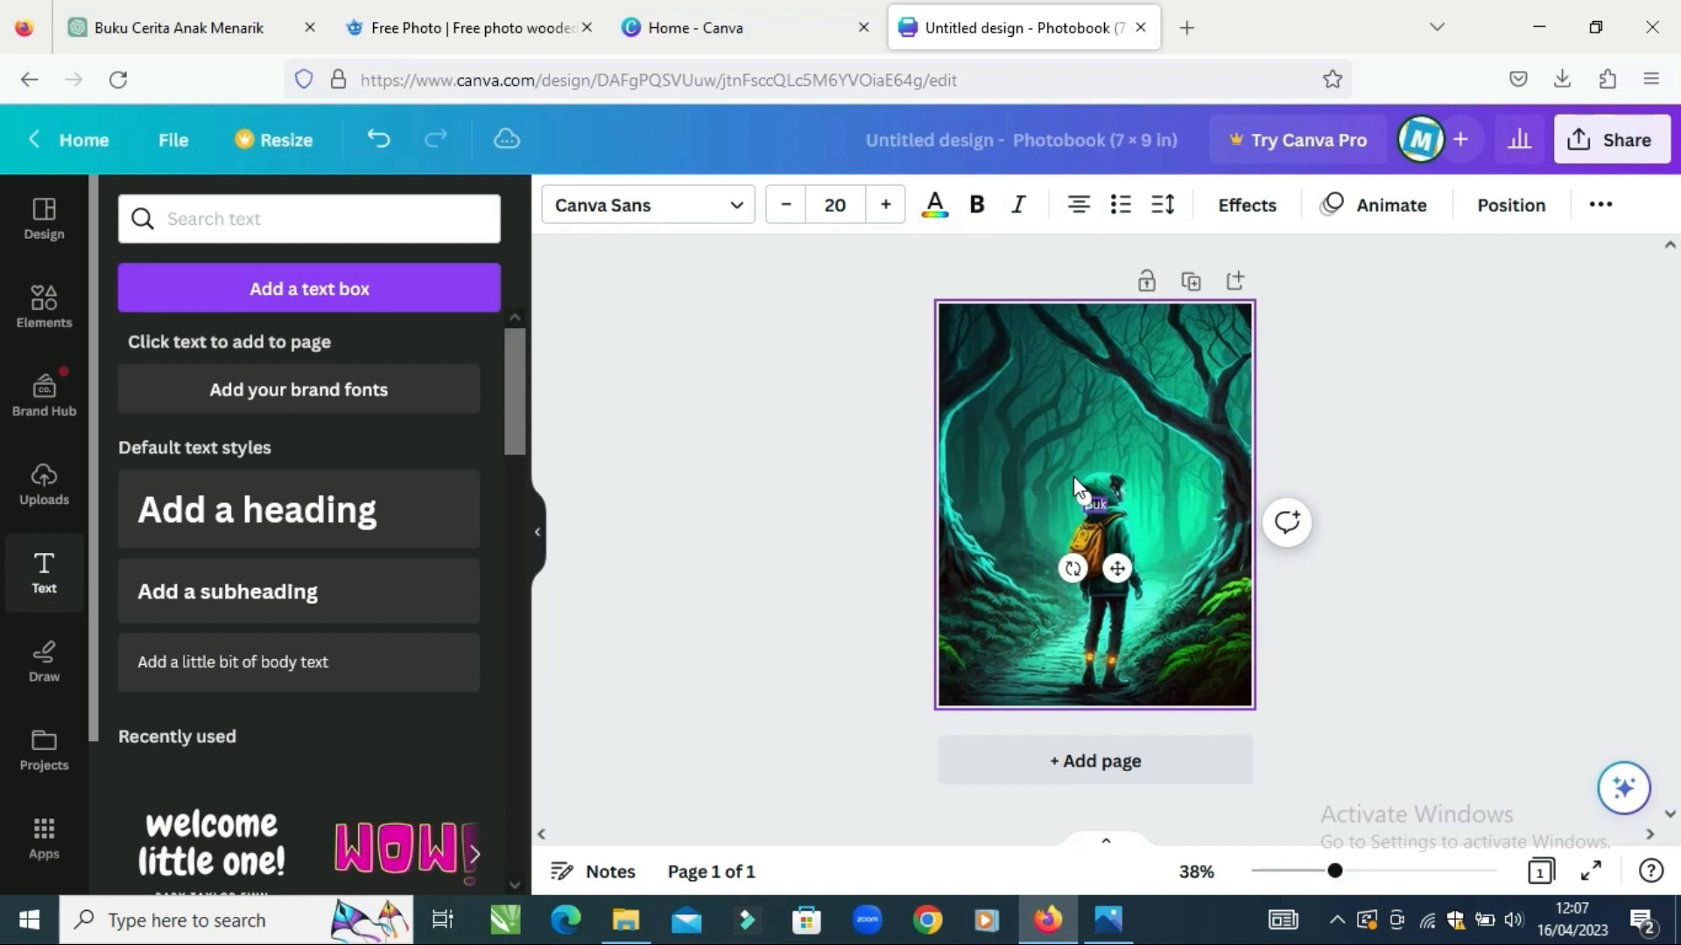
{"action": "type", "text": "u Cerita Anak"}
{"action": "left_click_drag", "start_coordinate": [1103, 497], "coordinate": [1100, 327]}
{"action": "left_click", "coordinate": [828, 356]}
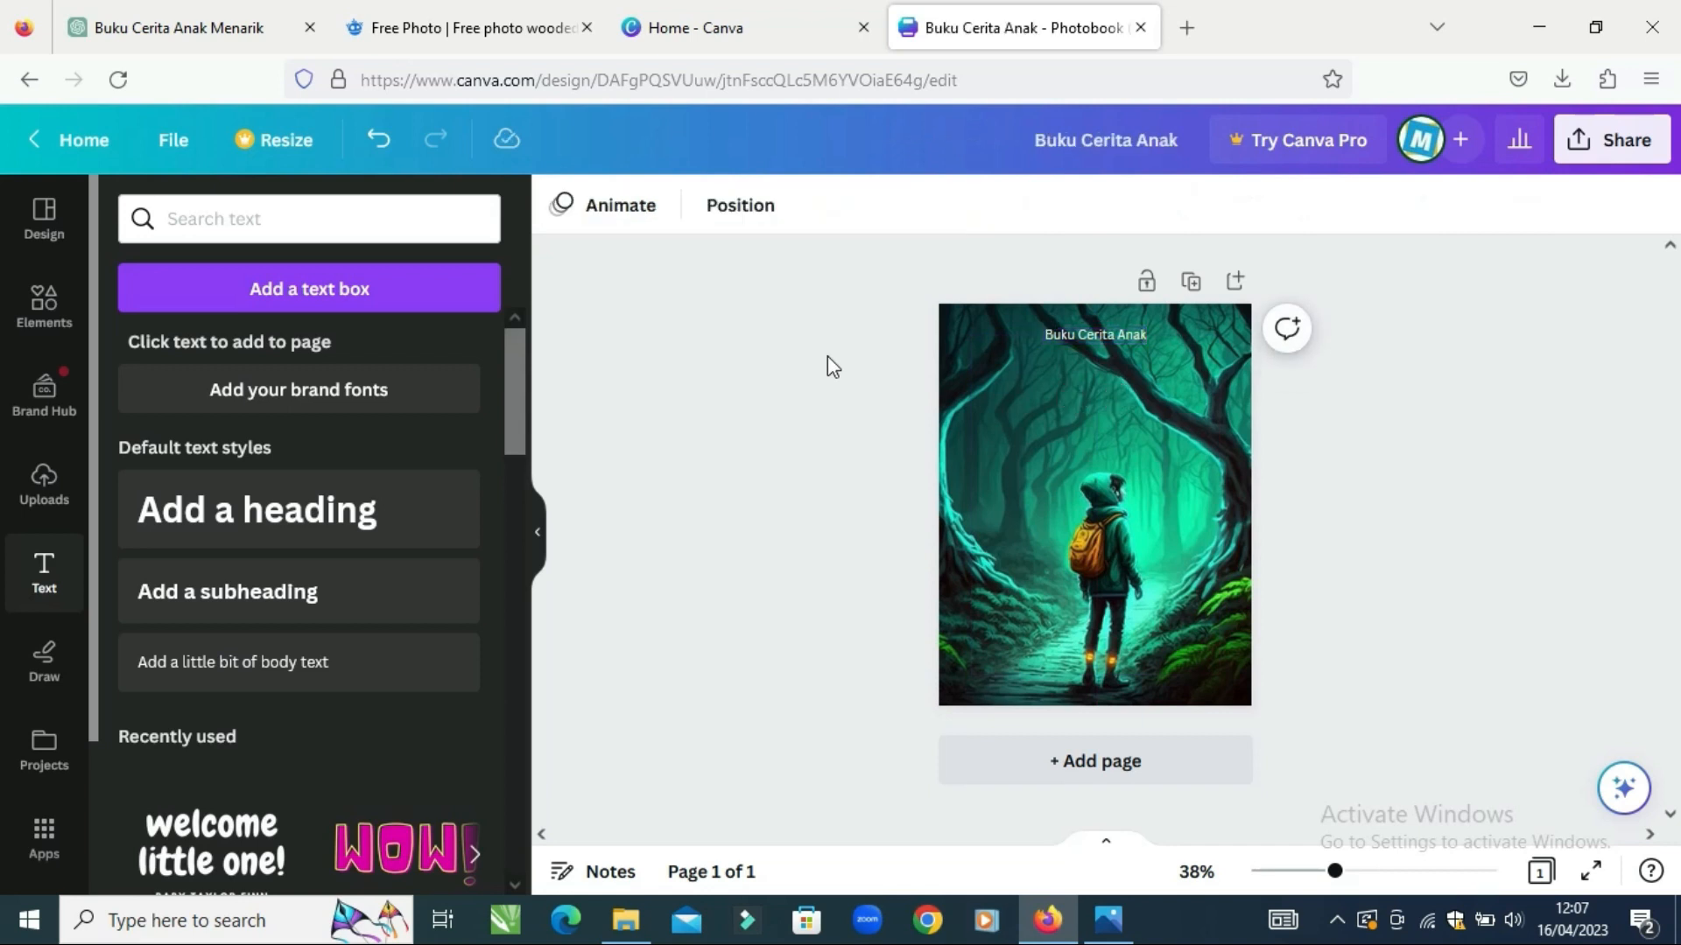
- Add the copied title "Taman Rahasia Misterius" as a text box below "Buku Cerita Anak" and enlarge it to font size 31.6
{"action": "left_click", "coordinate": [298, 291]}
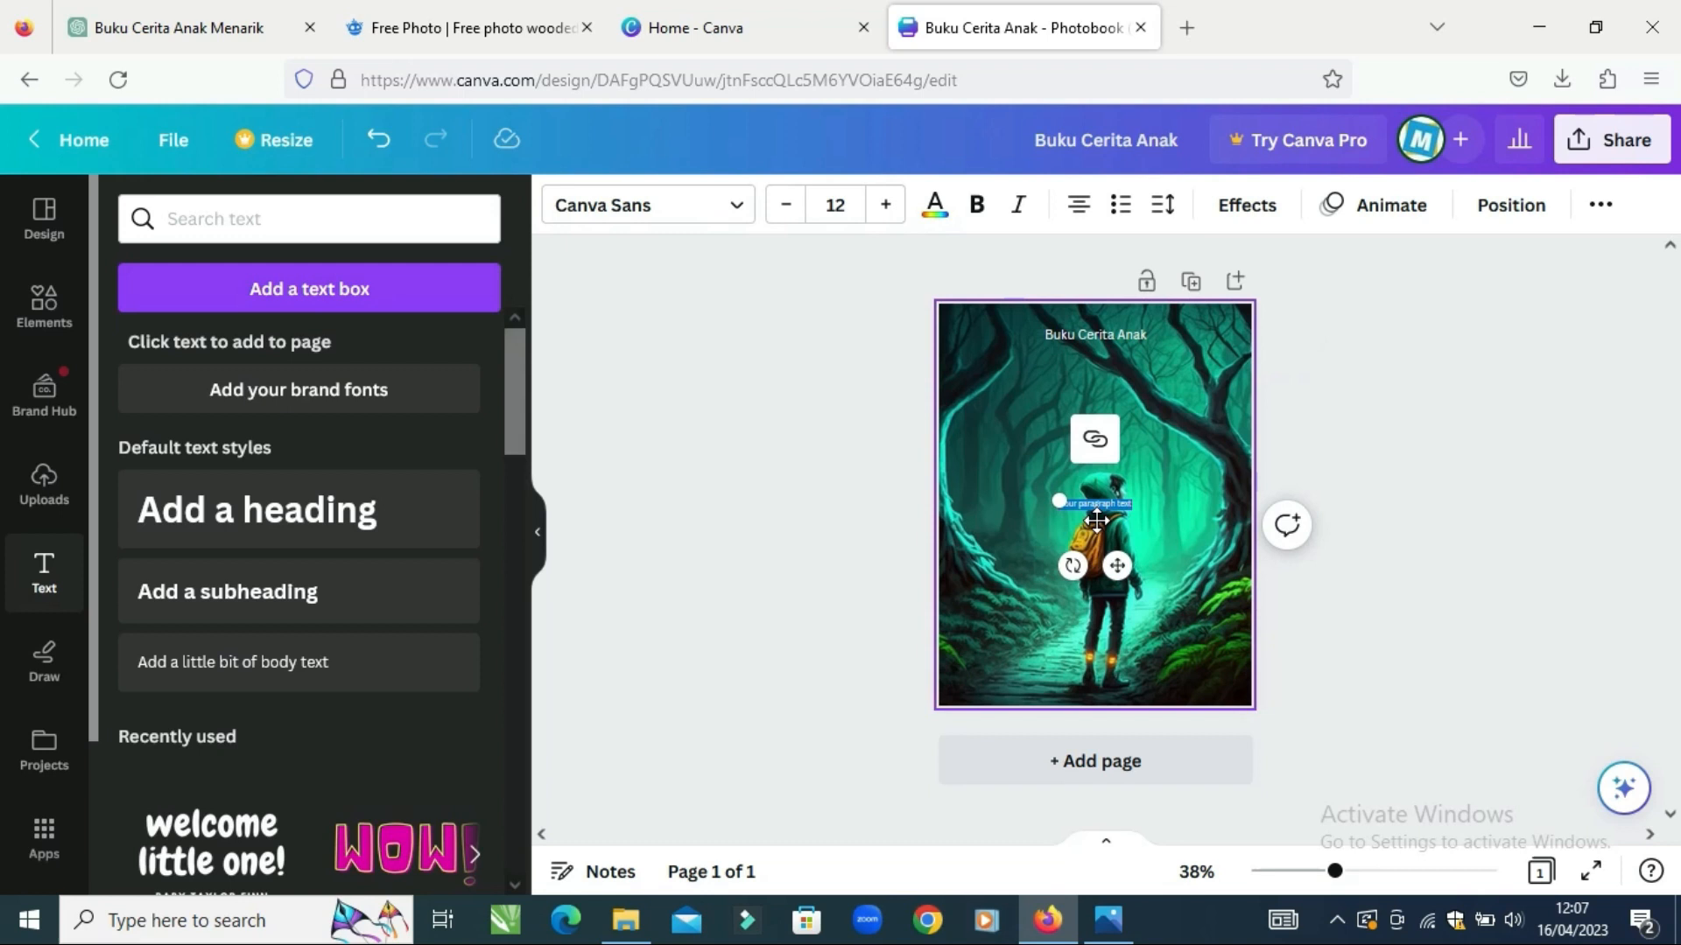
{"action": "key", "text": "ctrl+v"}
{"action": "left_click_drag", "start_coordinate": [1141, 510], "coordinate": [1223, 386]}
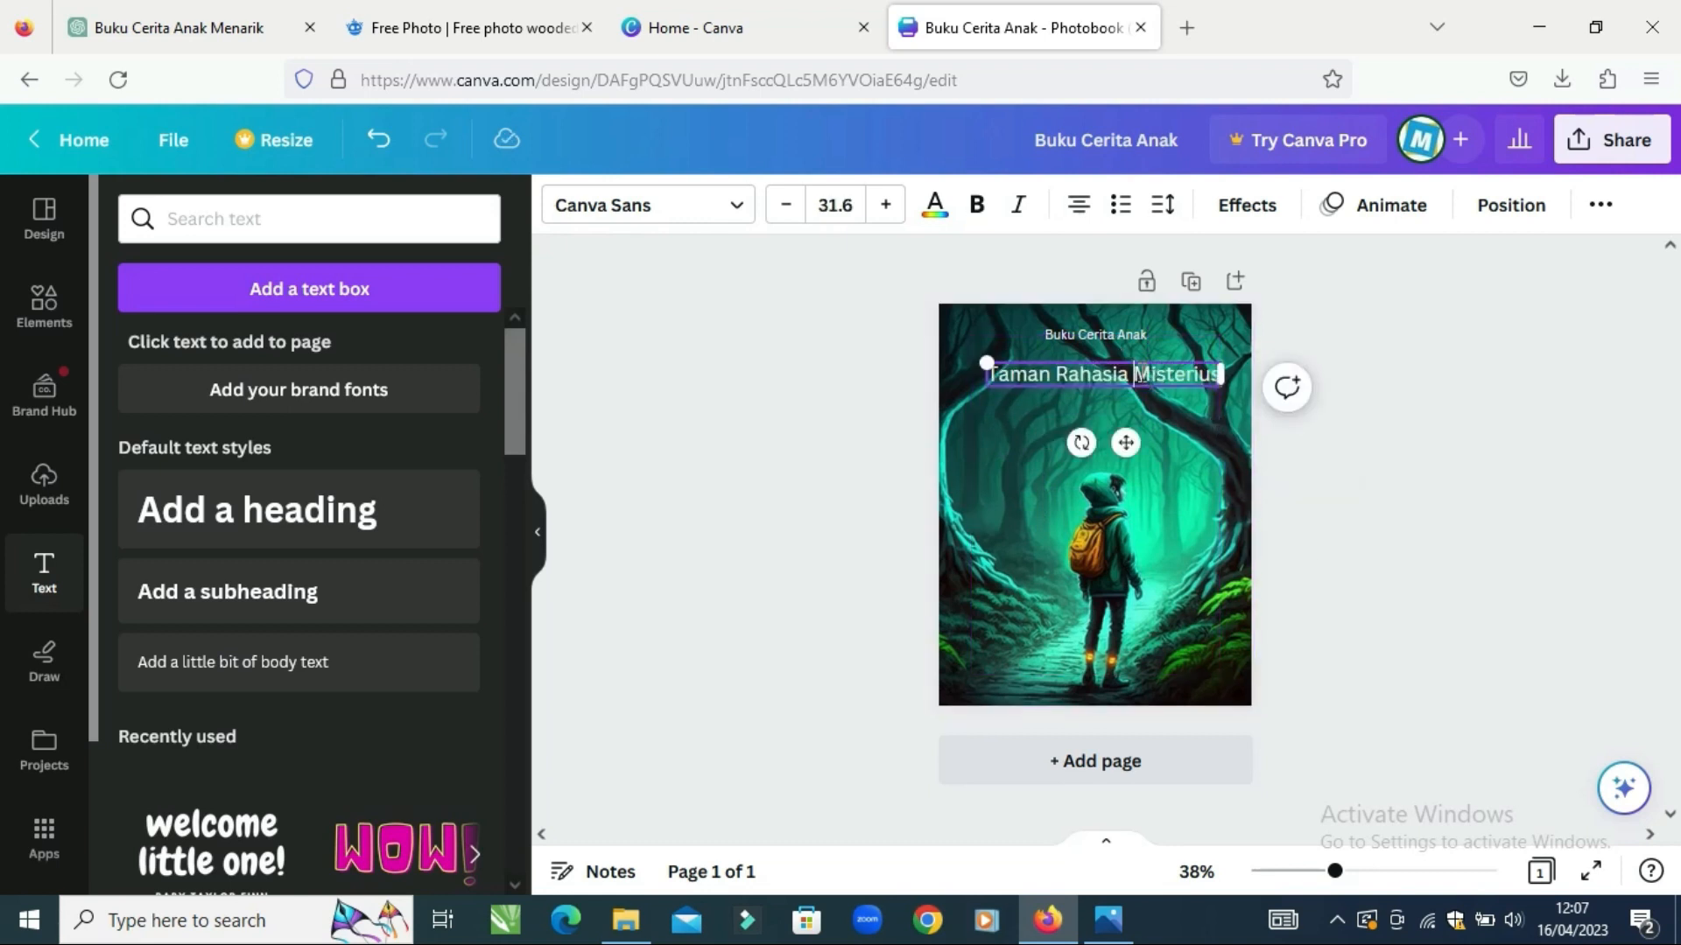
- Change the font of the cover title "Taman Rahasia Misterius" to League Spartan
{"action": "double_click", "coordinate": [1142, 374]}
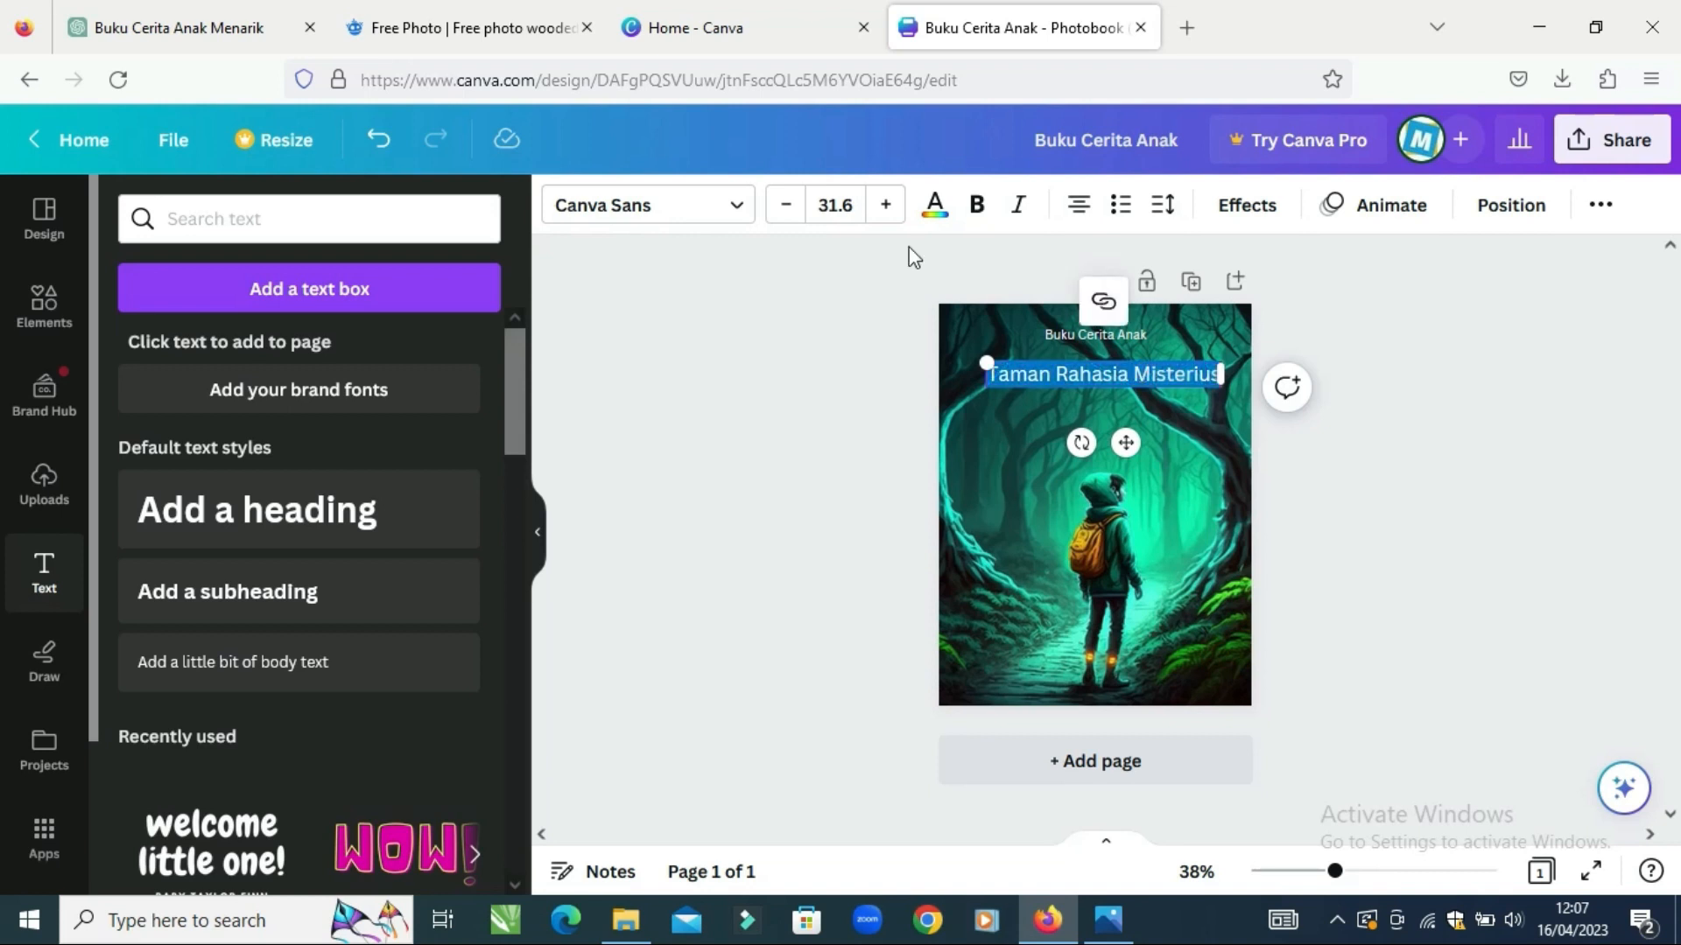
{"action": "left_click", "coordinate": [738, 210]}
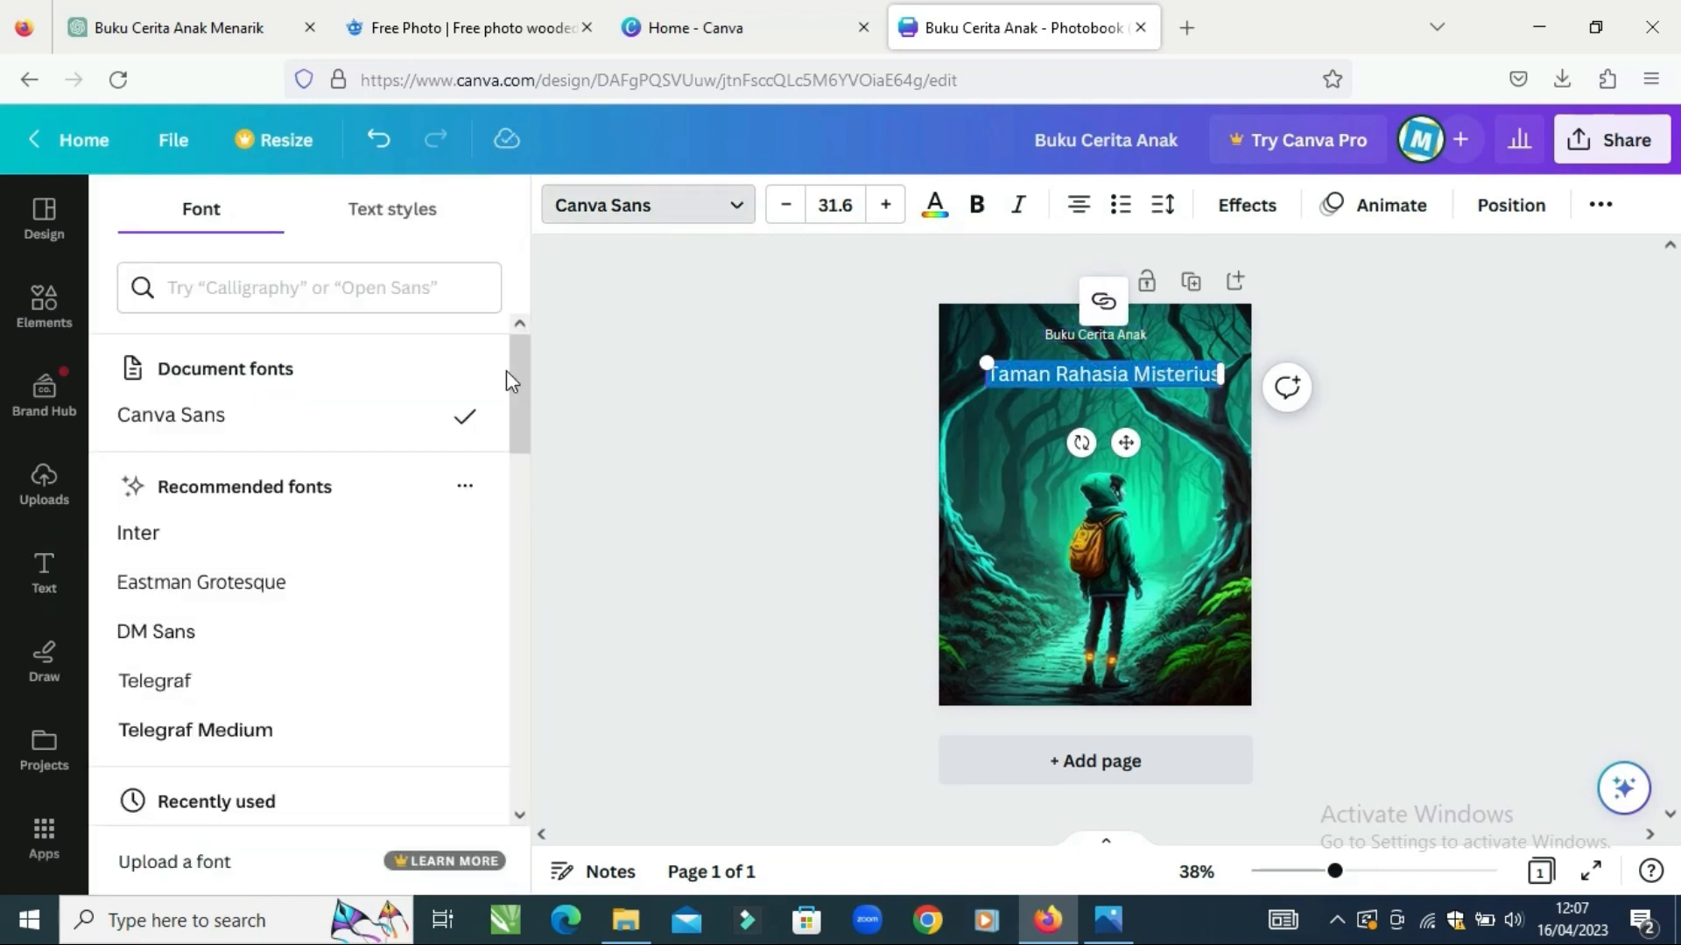
{"action": "left_click_drag", "start_coordinate": [519, 389], "coordinate": [516, 479]}
{"action": "left_click", "coordinate": [249, 506]}
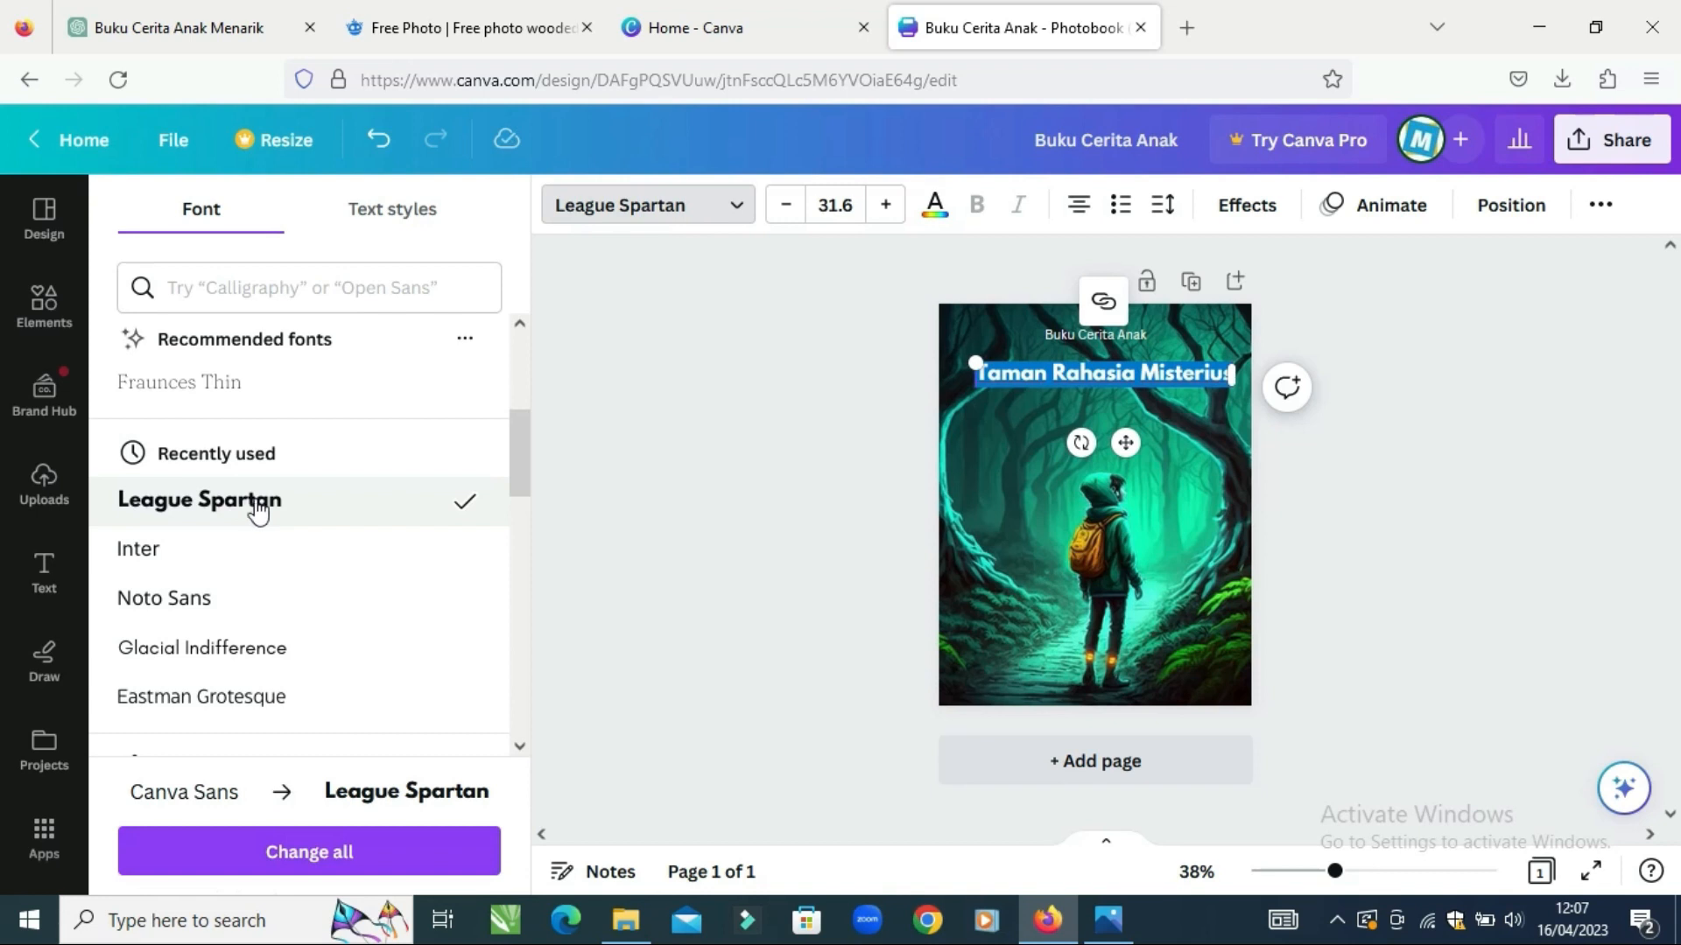
{"action": "left_click_drag", "start_coordinate": [530, 540], "coordinate": [533, 674]}
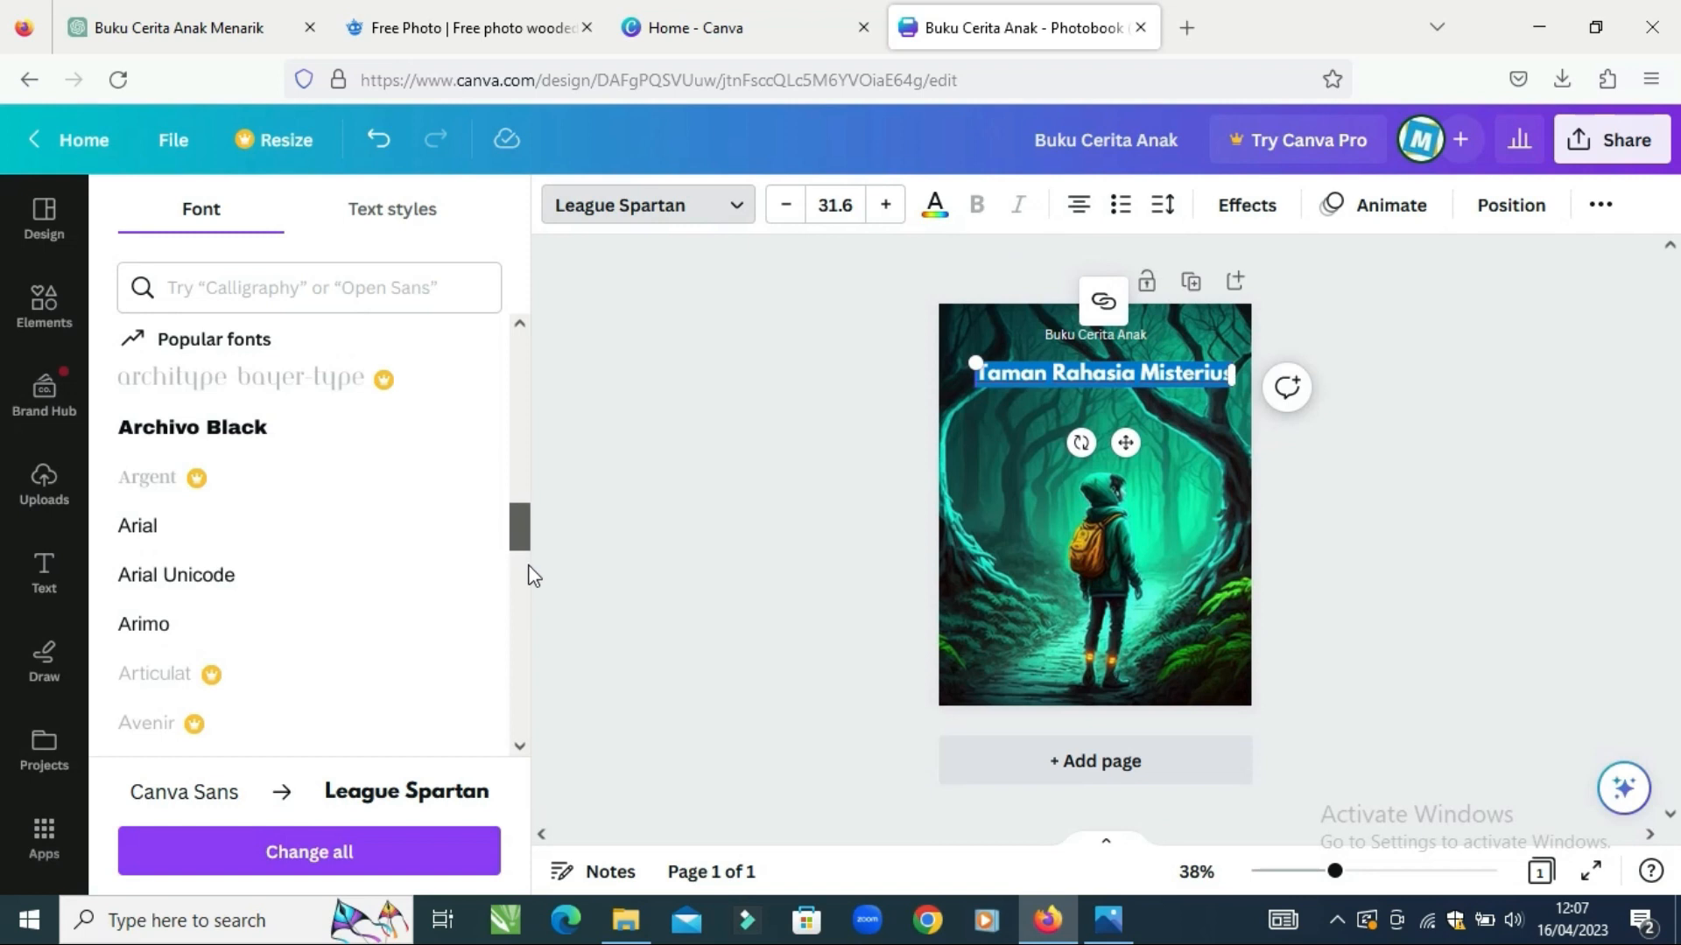
{"action": "left_click_drag", "start_coordinate": [529, 537], "coordinate": [522, 433]}
{"action": "left_click", "coordinate": [813, 411]}
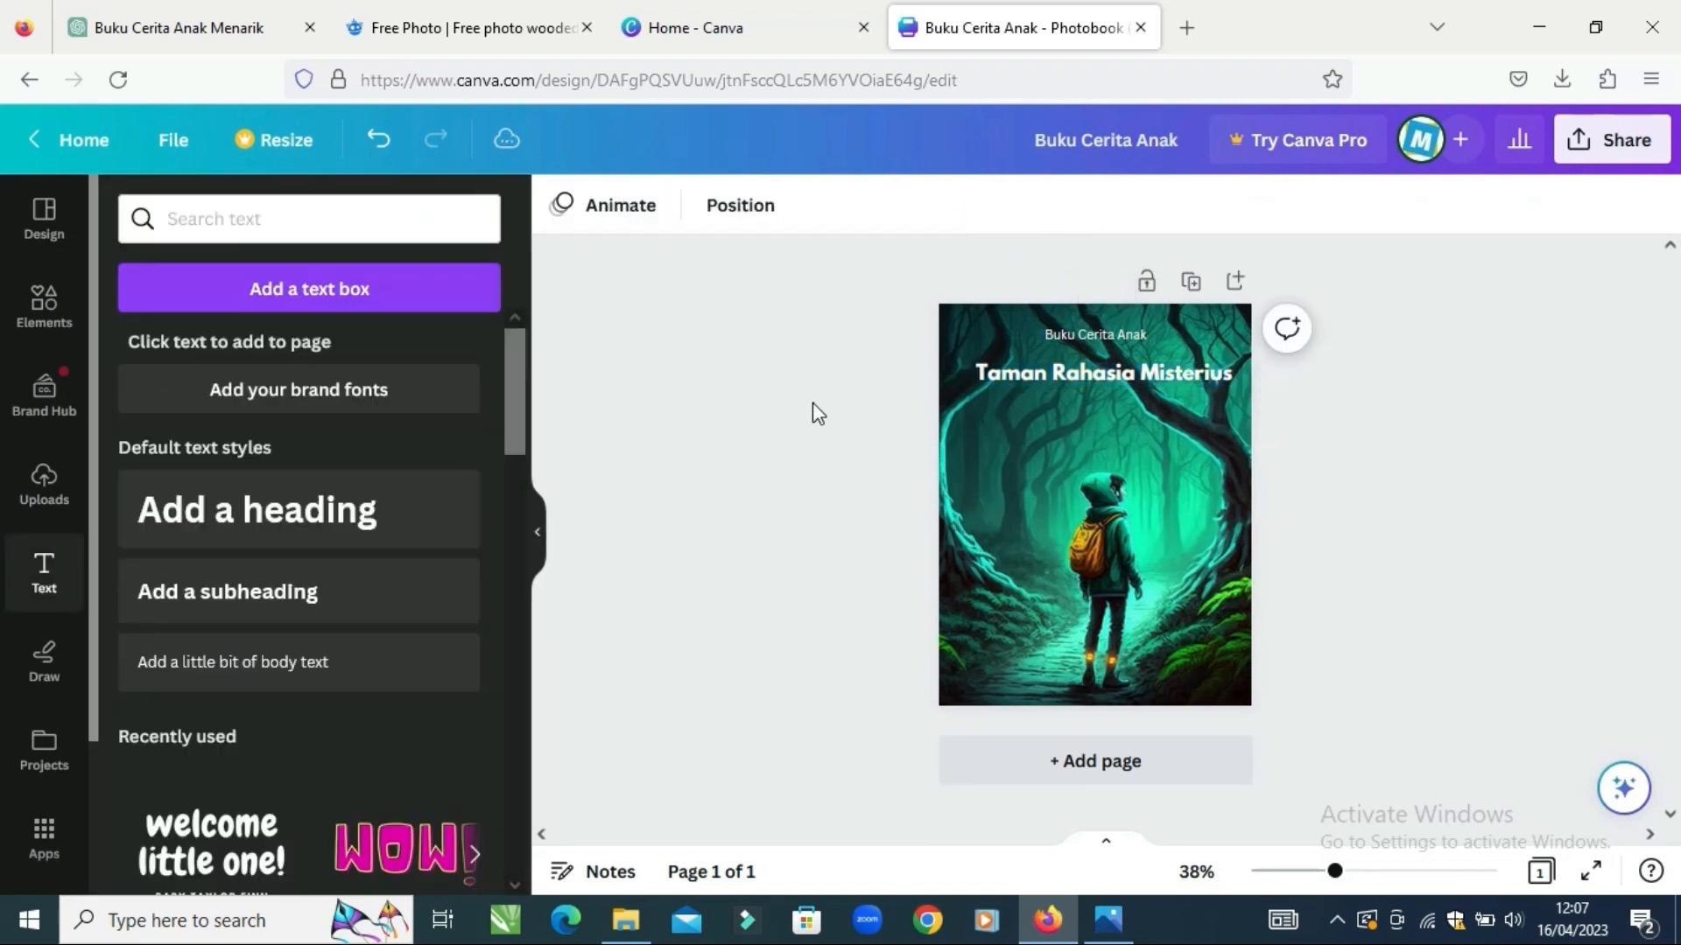
- Reposition the title "Taman Rahasia Misterius" closely beneath "Buku Cerita Anak" on the cover
{"action": "left_click_drag", "start_coordinate": [1155, 380], "coordinate": [1156, 390]}
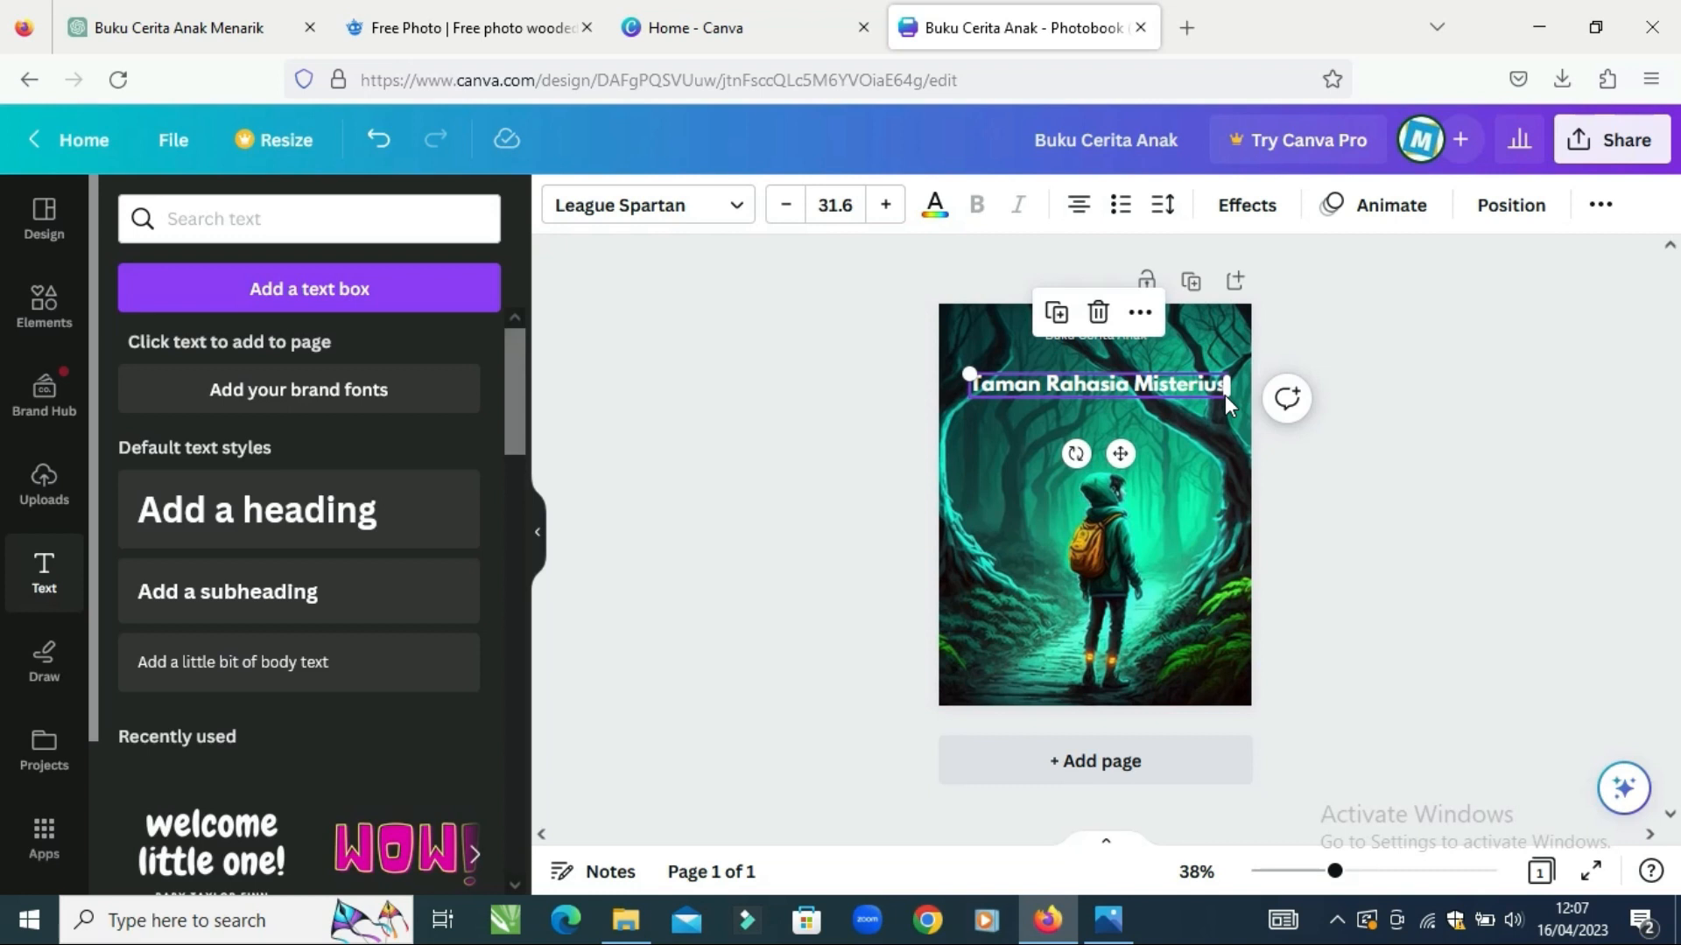
{"action": "left_click", "coordinate": [1437, 480]}
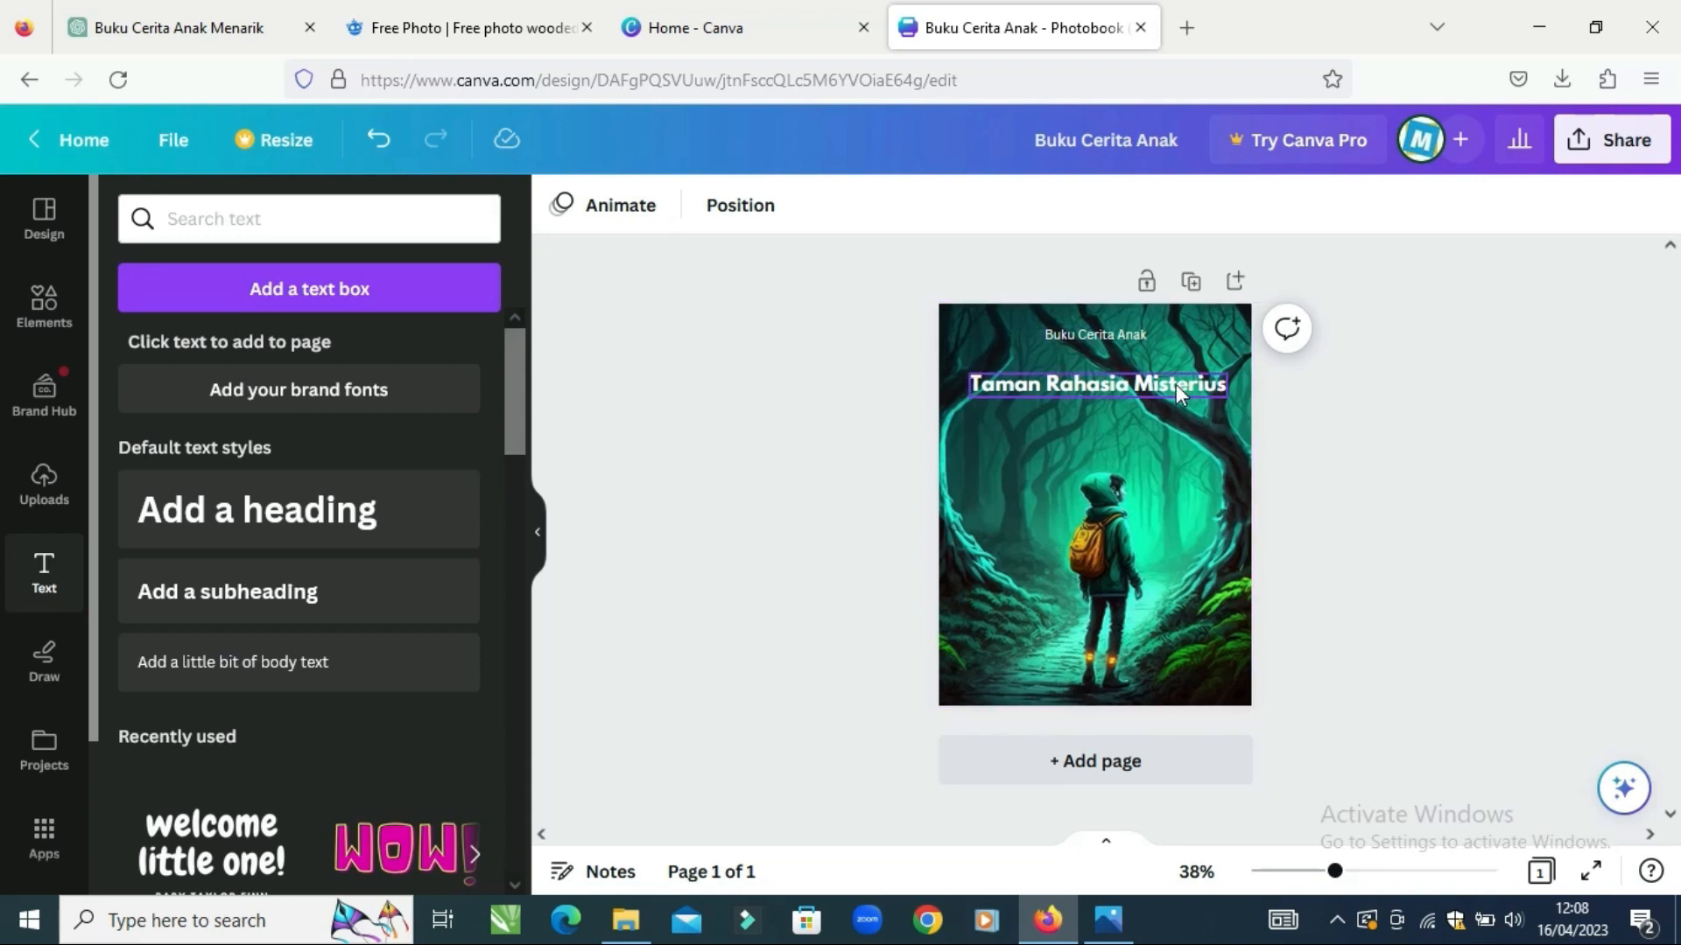
{"action": "left_click_drag", "start_coordinate": [1174, 381], "coordinate": [1174, 360]}
{"action": "left_click", "coordinate": [1436, 468]}
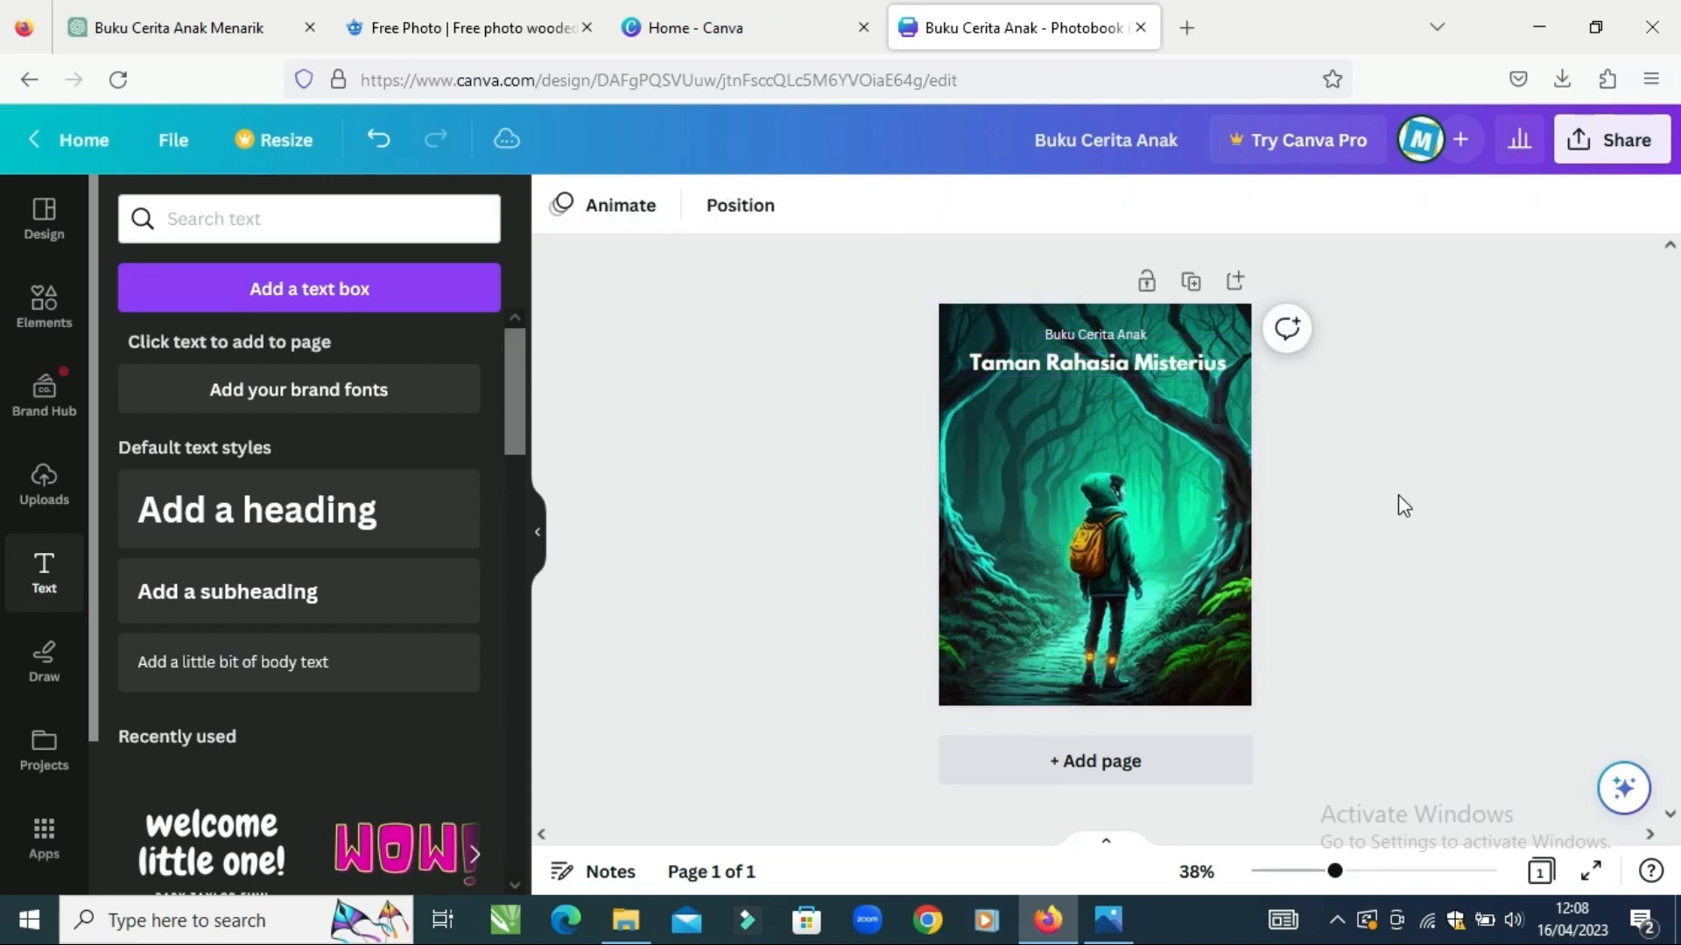
- Add a second page with a text box reading "Daftar Isi" and place it near the page's top edge
{"action": "left_click", "coordinate": [1140, 795]}
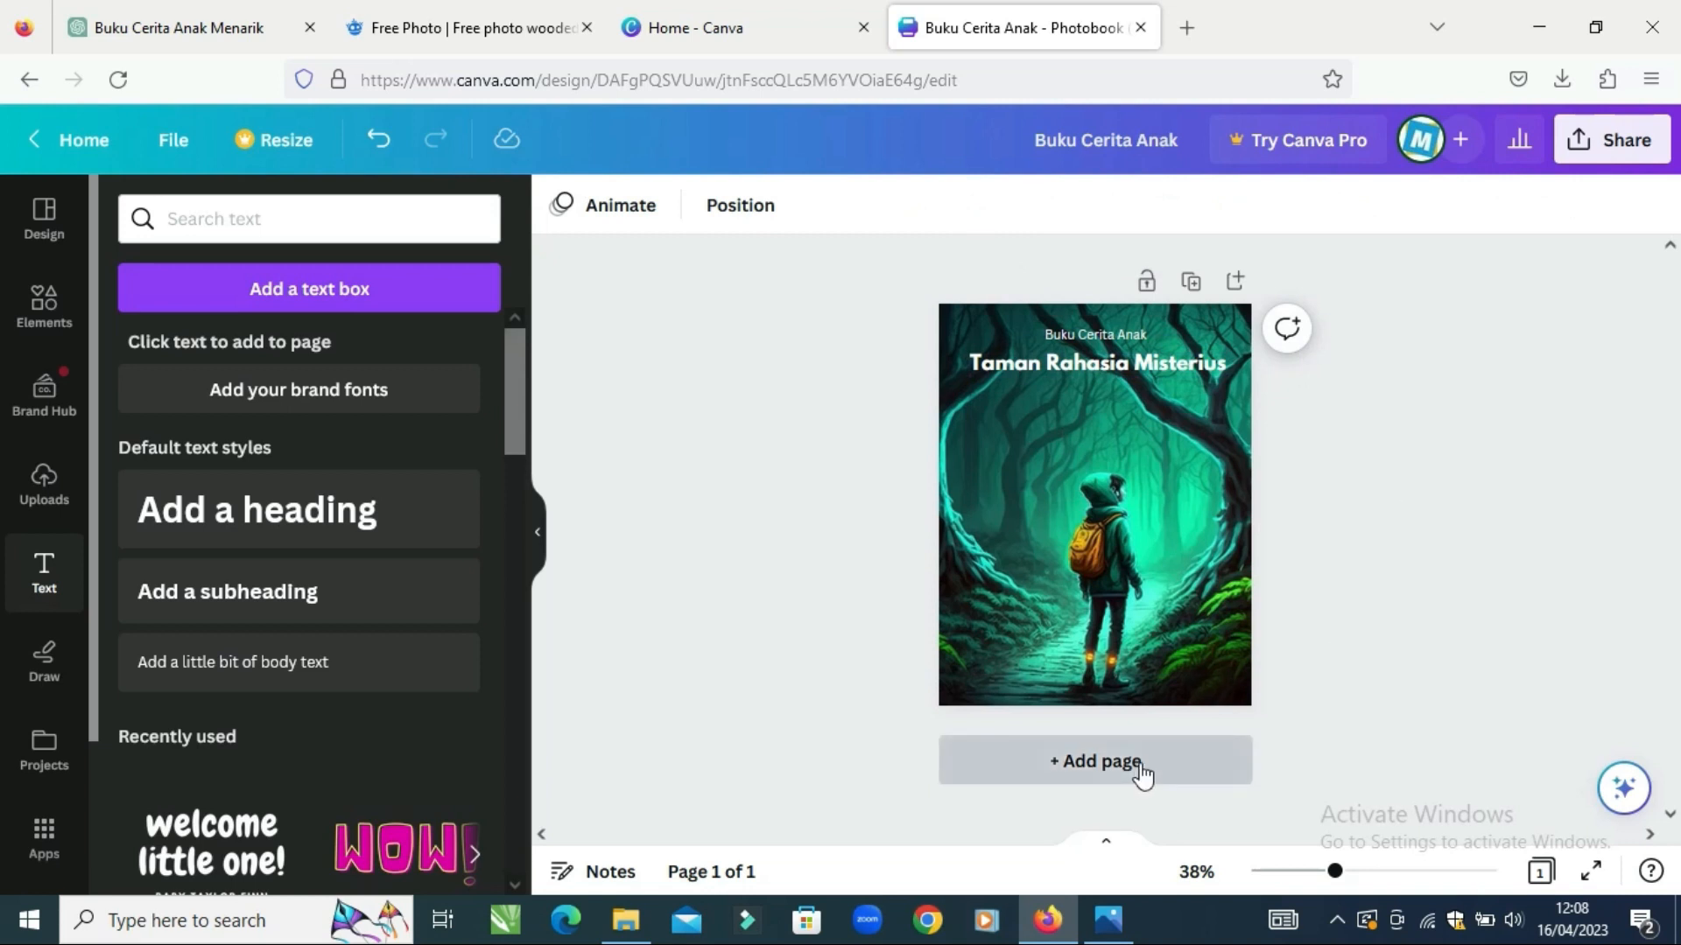
{"action": "left_click", "coordinate": [358, 293]}
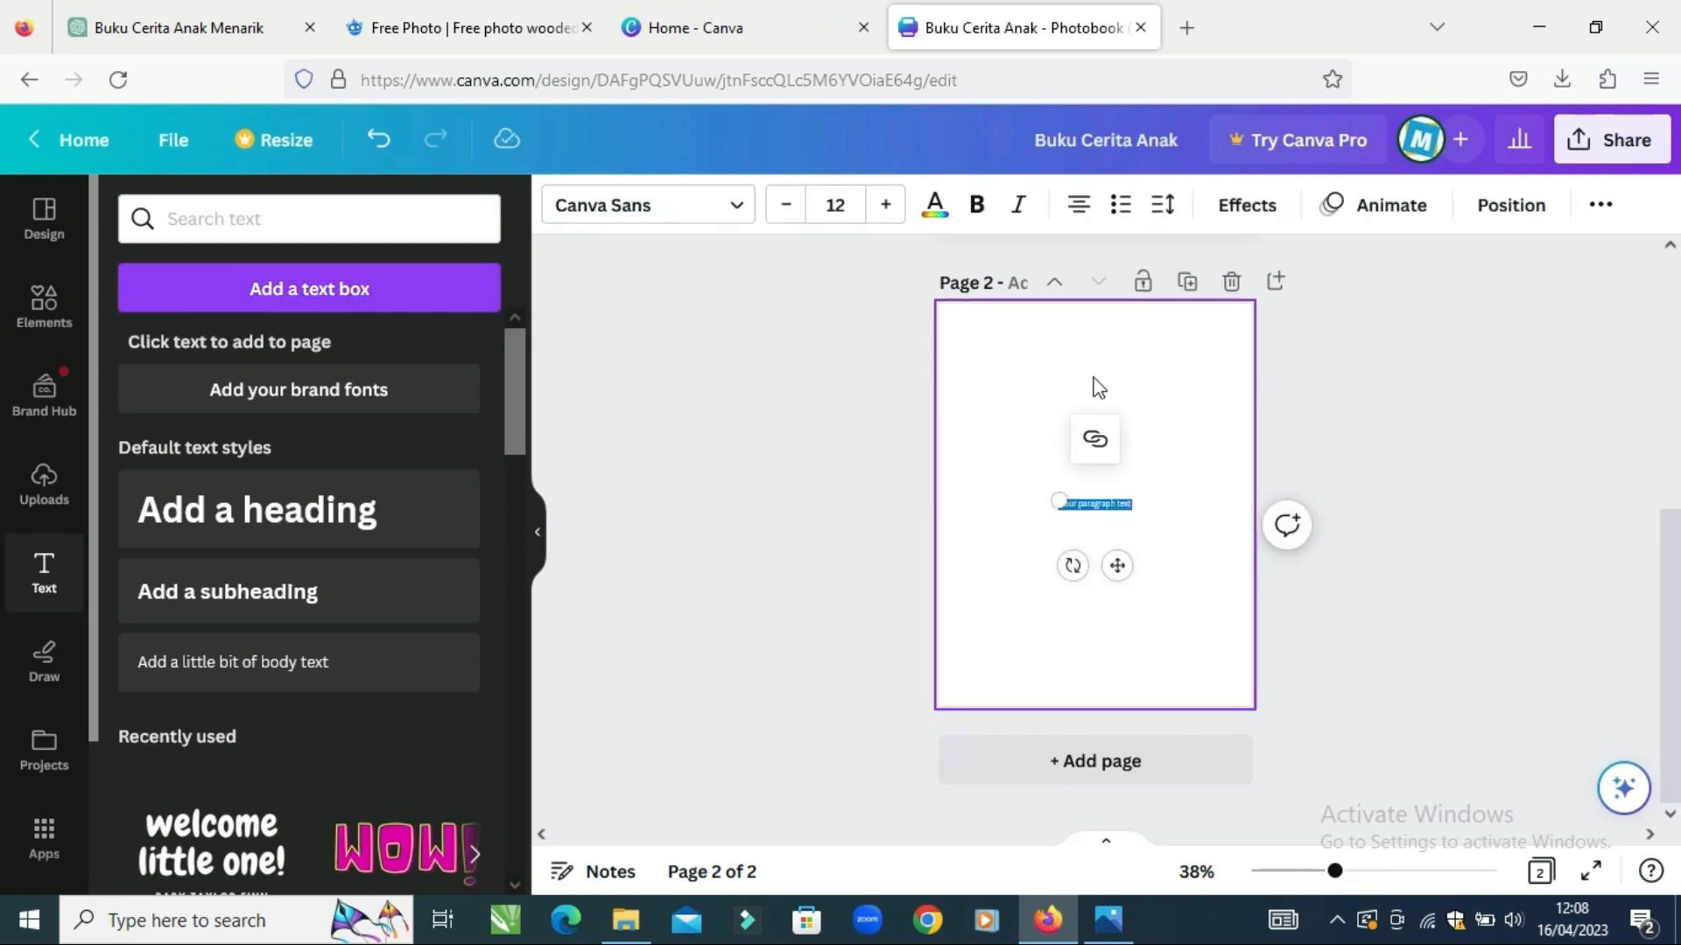
{"action": "key", "text": "BackSpace"}
{"action": "type", "text": "Daftar Is"}
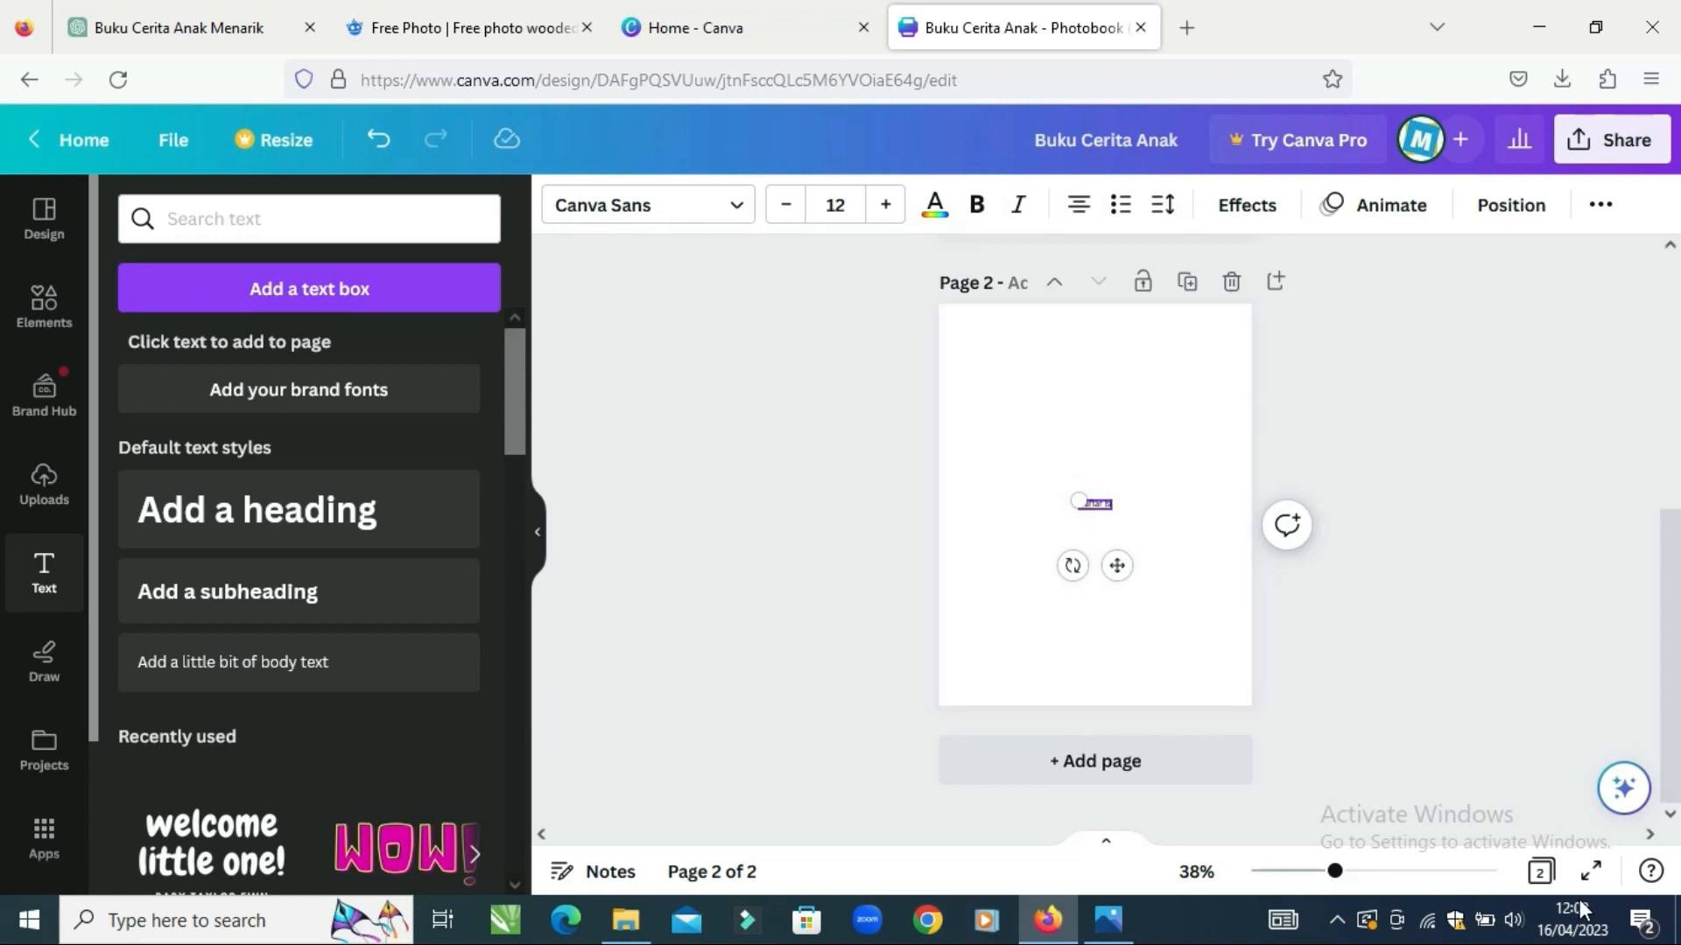
{"action": "left_click", "coordinate": [1368, 872]}
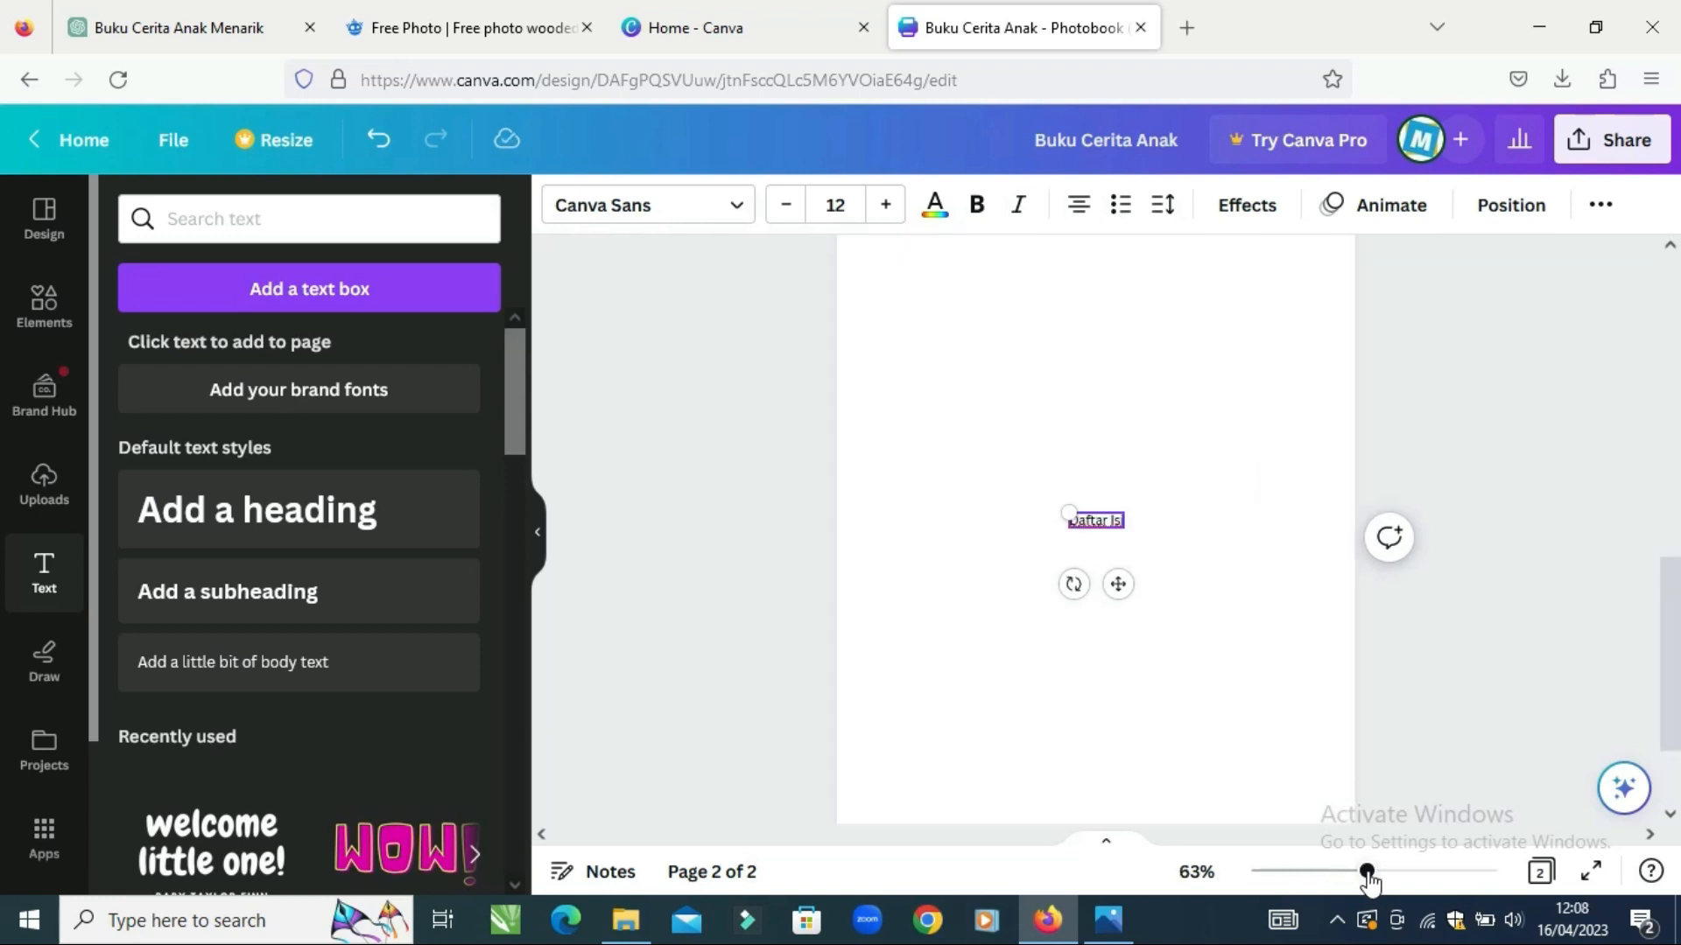
{"action": "left_click_drag", "start_coordinate": [1676, 592], "coordinate": [1676, 359]}
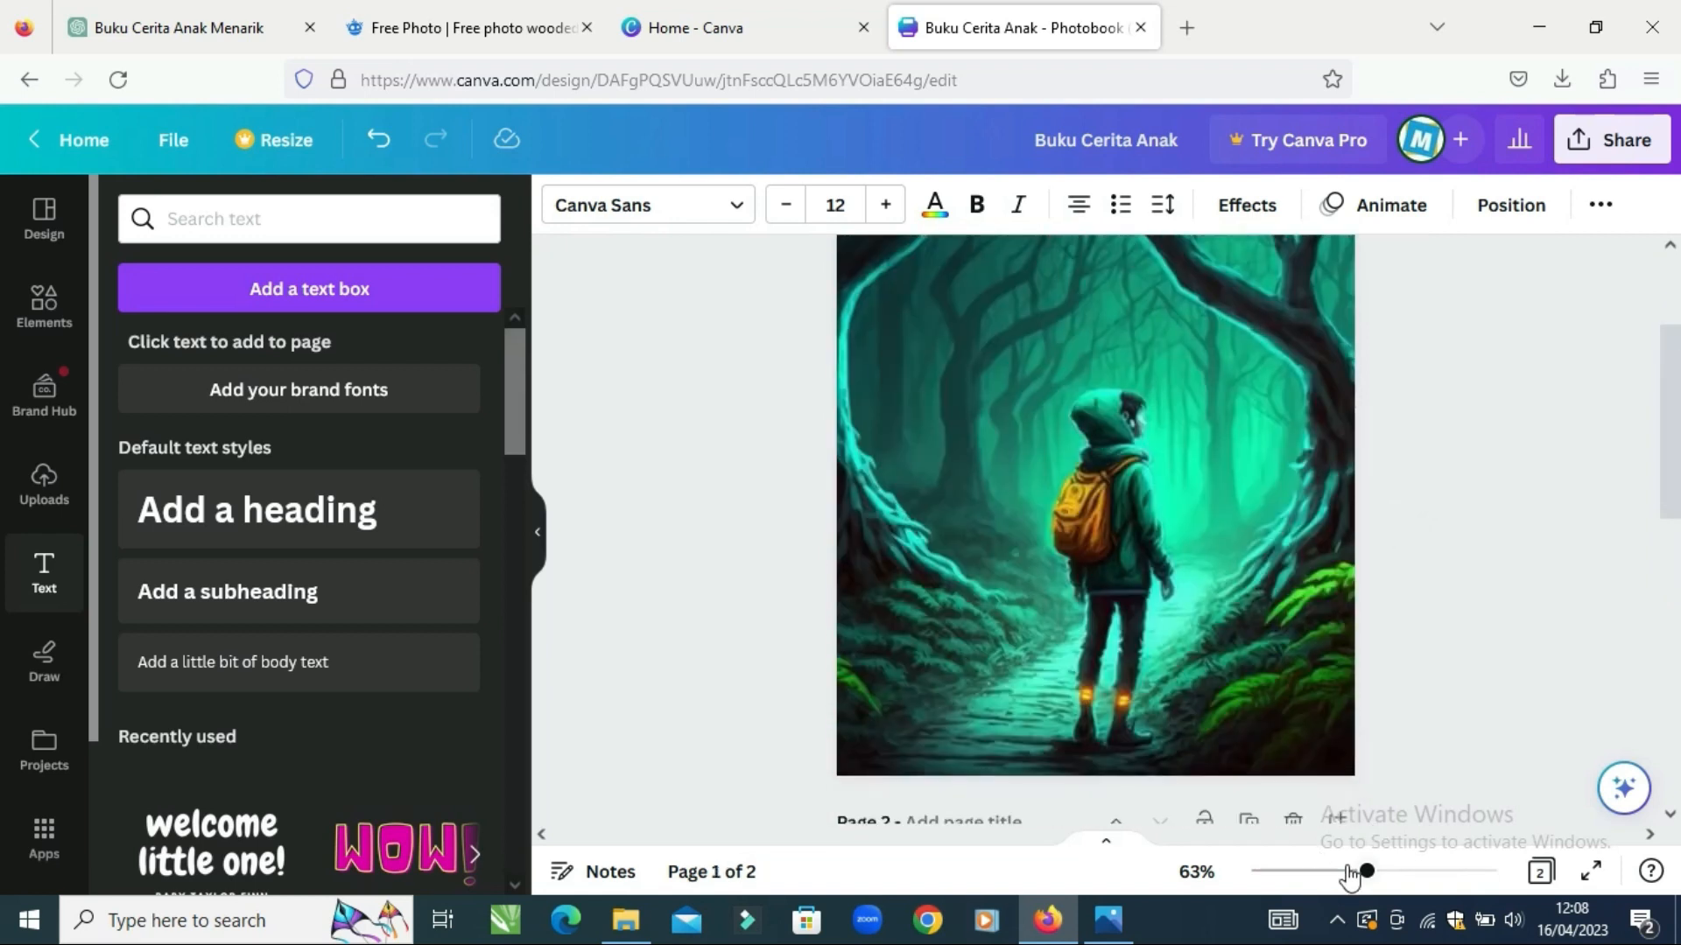
{"action": "left_click_drag", "start_coordinate": [1364, 872], "coordinate": [1354, 875]}
{"action": "mouse_move", "coordinate": [1673, 376]}
{"action": "left_mouse_down"}
{"action": "mouse_move", "coordinate": [1675, 350]}
{"action": "mouse_move", "coordinate": [1677, 401]}
{"action": "left_mouse_up"}
{"action": "scroll", "coordinate": [1677, 516], "scroll_direction": "down", "scroll_amount": 2}
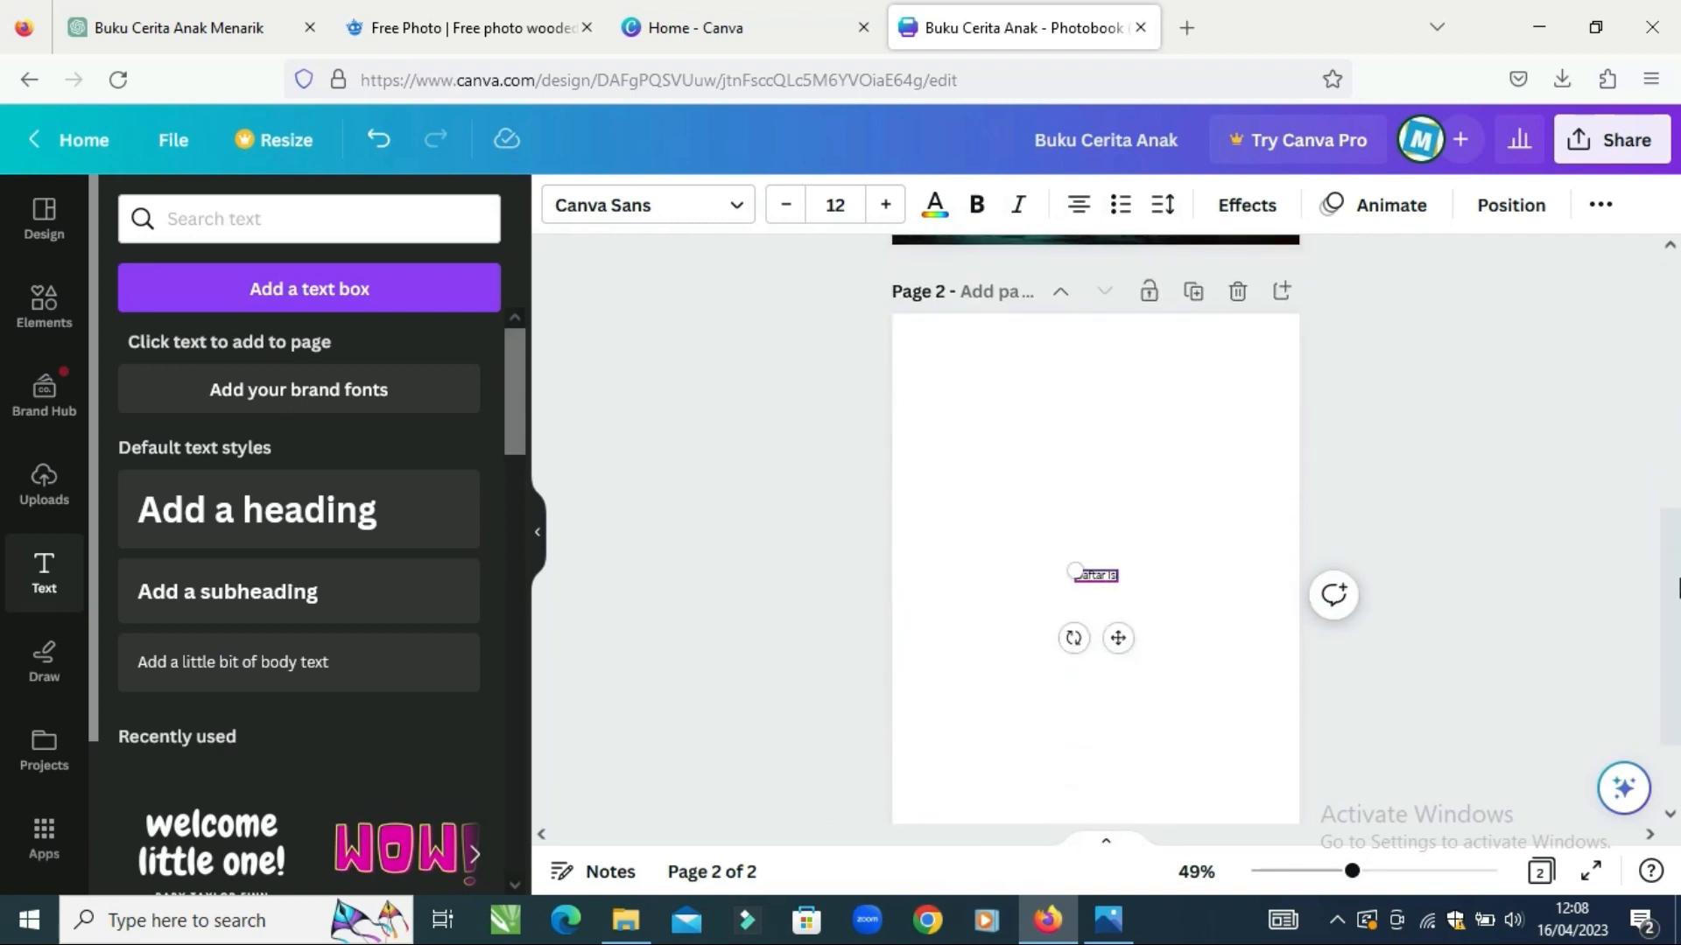
{"action": "left_click_drag", "start_coordinate": [1100, 569], "coordinate": [1082, 361]}
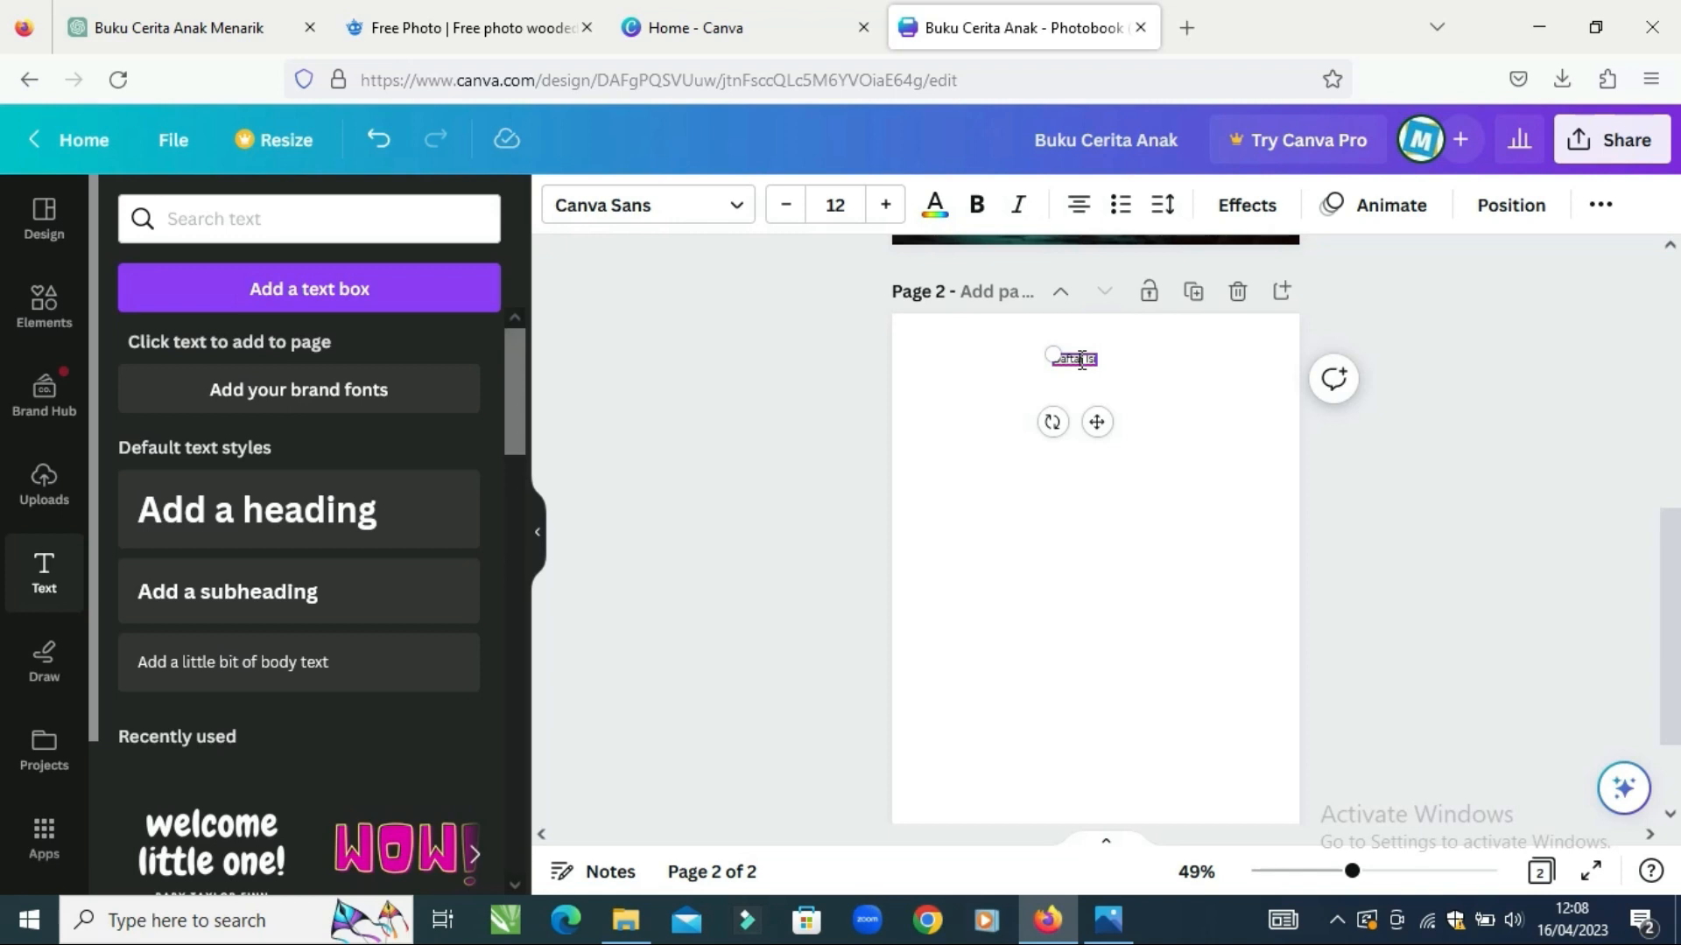
- Set the font size of the "Daftar Isi" heading on page 2 to 20
{"action": "double_click", "coordinate": [1082, 360]}
{"action": "left_click", "coordinate": [887, 207]}
{"action": "left_click", "coordinate": [887, 207]}
{"action": "left_click", "coordinate": [887, 208]}
{"action": "left_click", "coordinate": [887, 207]}
{"action": "left_click", "coordinate": [887, 208]}
{"action": "left_click", "coordinate": [886, 207]}
{"action": "left_click", "coordinate": [887, 208]}
{"action": "left_click", "coordinate": [887, 208]}
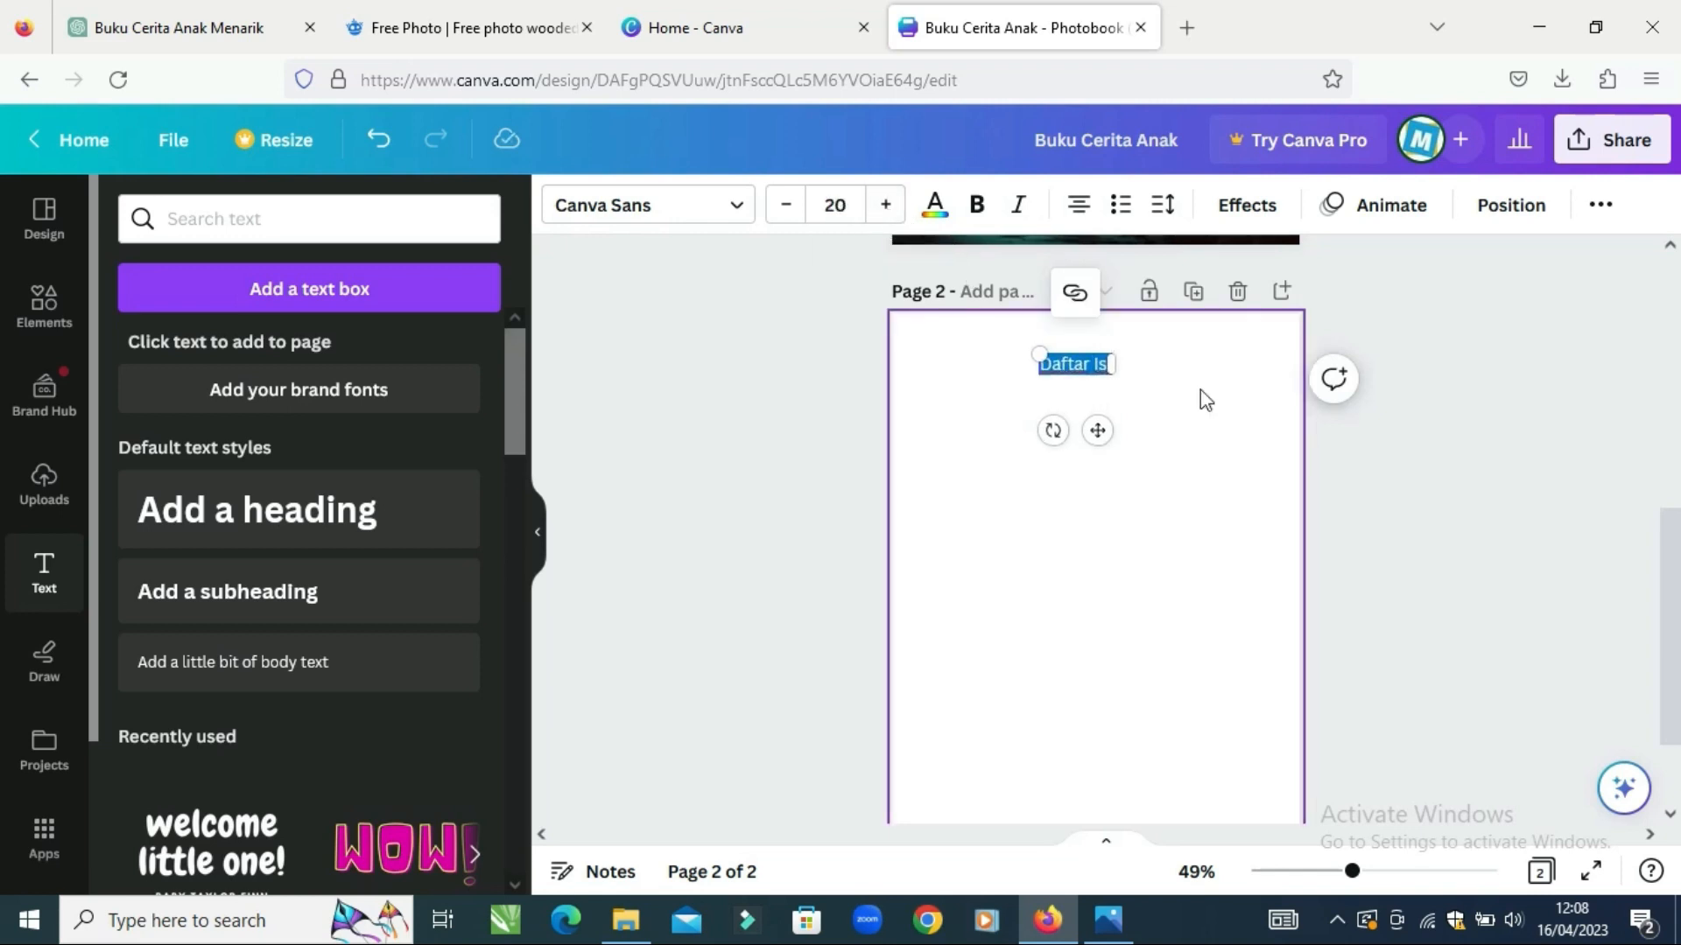
{"action": "left_click", "coordinate": [1149, 381]}
{"action": "left_click", "coordinate": [1099, 364]}
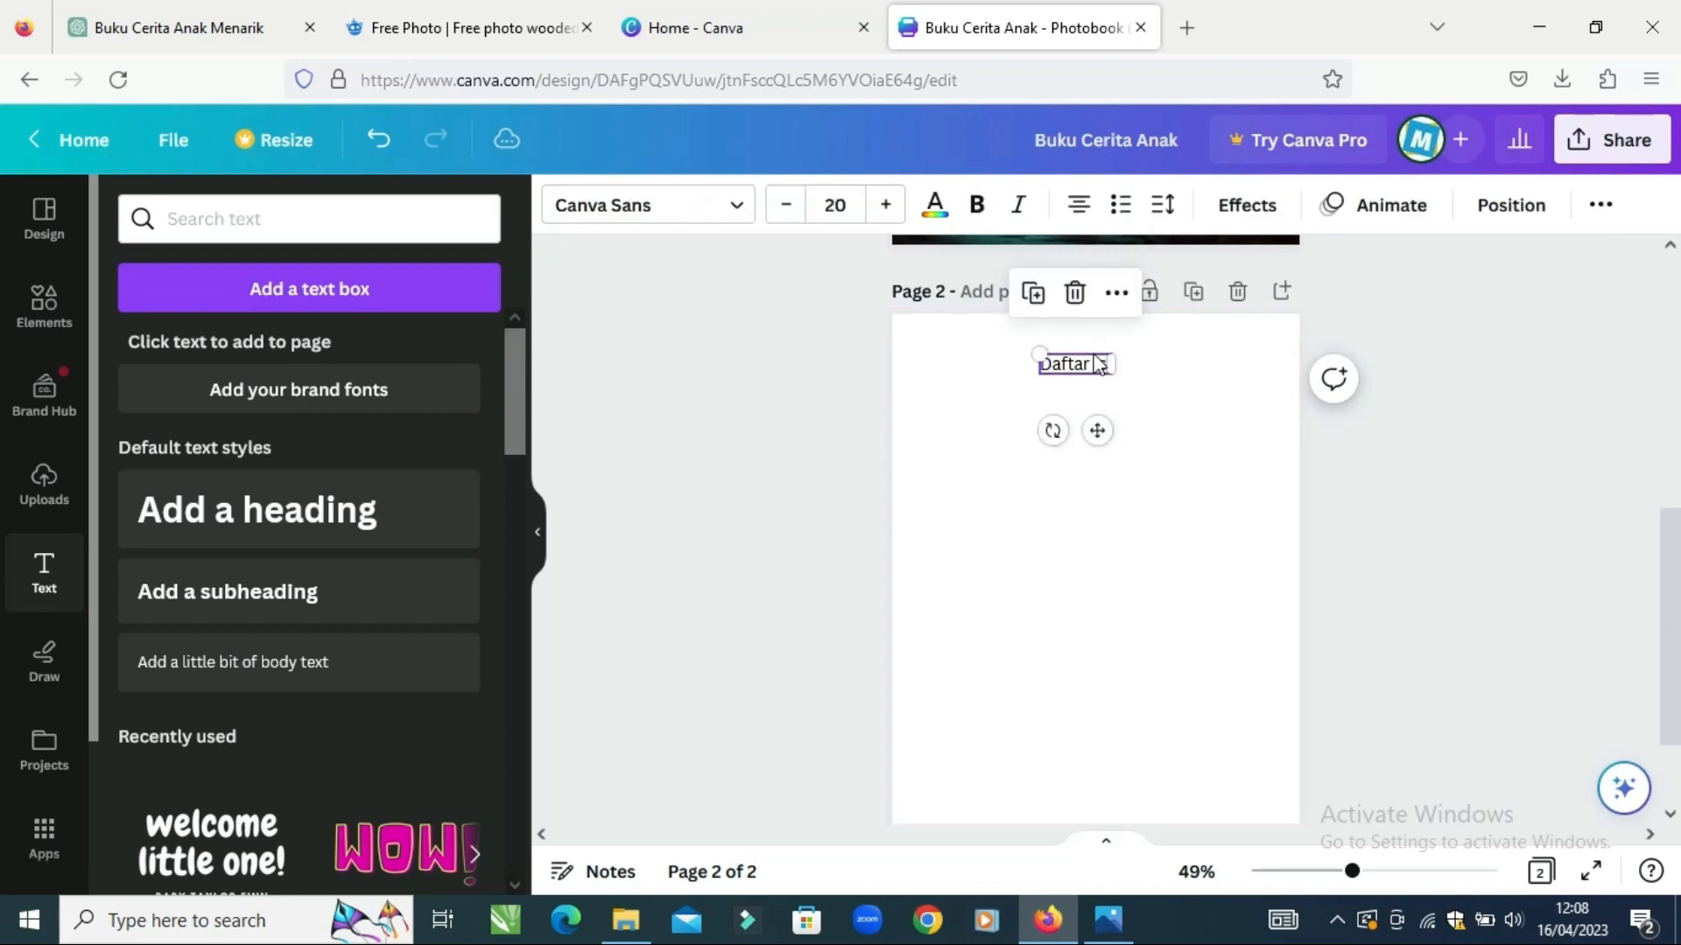
- Add the contents entry "Pendahuluan" at font size 20 and place it below and to the left of "Daftar Isi"
{"action": "left_click", "coordinate": [1094, 354]}
{"action": "type", "text": "tPendahuluan"}
{"action": "key", "text": "Return"}
{"action": "left_click", "coordinate": [1091, 214]}
{"action": "left_click", "coordinate": [1092, 214]}
{"action": "left_click_drag", "start_coordinate": [966, 388], "coordinate": [979, 405]}
- Copy the chapter heading "Mencari Taman Rahasia" from the ChatGPT story and paste it without the colon under "Pendahuluan" in Canva
{"action": "left_click", "coordinate": [175, 27]}
{"action": "scroll", "coordinate": [585, 394], "scroll_direction": "down", "scroll_amount": 3}
{"action": "left_click_drag", "start_coordinate": [583, 358], "coordinate": [803, 361]}
{"action": "key", "text": "ctrl+c"}
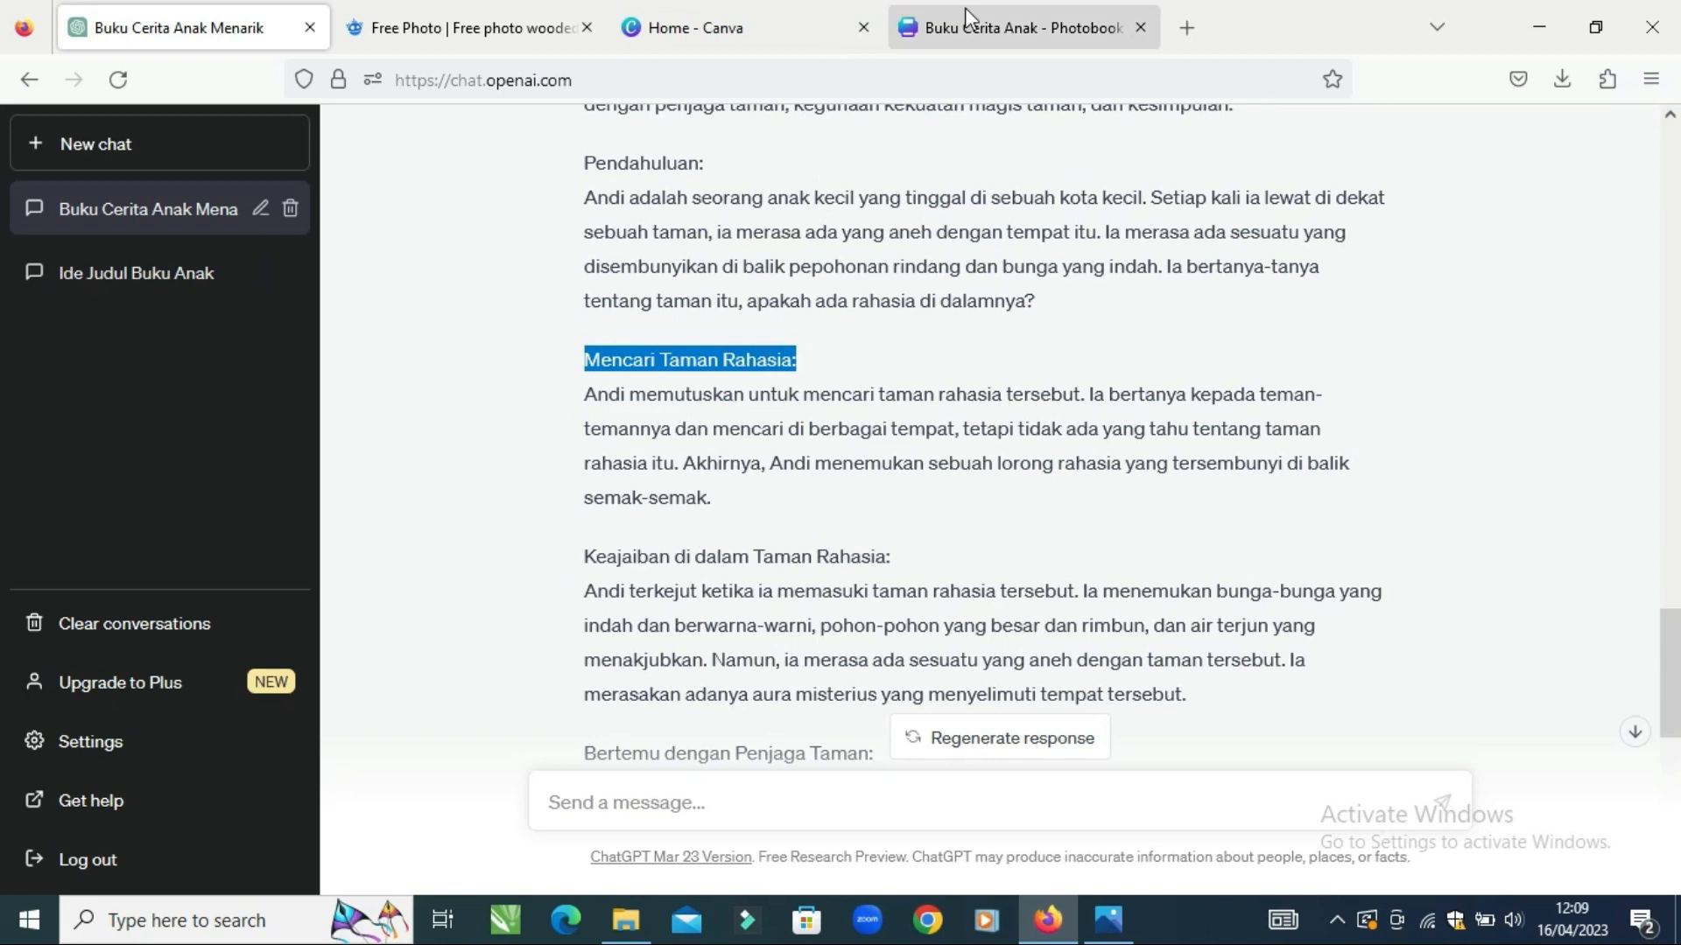
{"action": "left_click", "coordinate": [965, 18]}
{"action": "key", "text": "ctrl+v"}
{"action": "key", "text": "BackSpace"}
{"action": "key", "text": "Escape"}
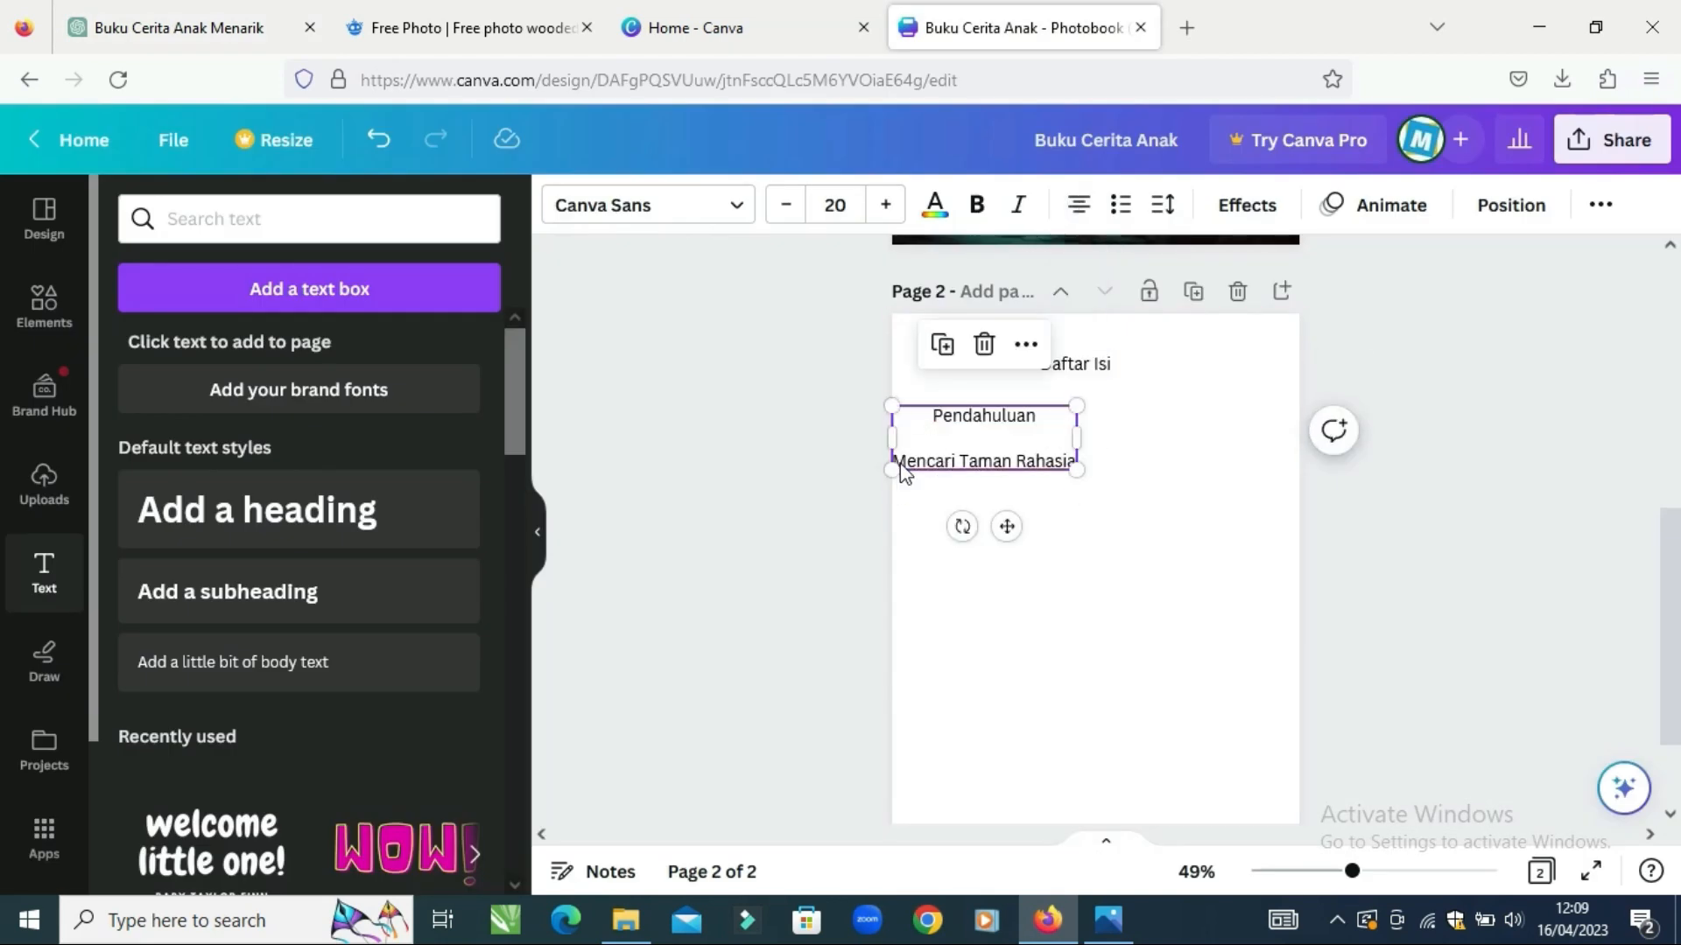
- Widen the contents text box and left-align its two entries
{"action": "left_click", "coordinate": [904, 461]}
{"action": "left_click_drag", "start_coordinate": [1077, 450], "coordinate": [1209, 449]}
{"action": "left_click", "coordinate": [1078, 205]}
{"action": "left_click", "coordinate": [1079, 204]}
{"action": "left_click", "coordinate": [1001, 417]}
- Split "Mencari Taman Rahasia" into its own text box and line it up below "Pendahuluan"
{"action": "left_click_drag", "start_coordinate": [1082, 461], "coordinate": [904, 460]}
{"action": "key", "text": "ctrl+x"}
{"action": "left_click", "coordinate": [862, 460]}
{"action": "key", "text": "ctrl+v"}
{"action": "left_click_drag", "start_coordinate": [1118, 631], "coordinate": [1062, 548]}
{"action": "left_click_drag", "start_coordinate": [1088, 426], "coordinate": [1021, 441]}
{"action": "left_click_drag", "start_coordinate": [1080, 481], "coordinate": [1077, 552]}
{"action": "left_click", "coordinate": [839, 435]}
- Duplicate the "Mencari Taman Rahasia" entry below itself and replace its text with "Keajaiban di dalam Taman Rahasia" from the ChatGPT story
{"action": "left_click", "coordinate": [1082, 495]}
{"action": "key", "text": "ctrl+c"}
{"action": "key", "text": "ctrl+v"}
{"action": "left_click", "coordinate": [179, 27]}
{"action": "left_click_drag", "start_coordinate": [588, 558], "coordinate": [889, 558]}
{"action": "key", "text": "ctrl+c"}
{"action": "left_click", "coordinate": [969, 28]}
{"action": "triple_click", "coordinate": [989, 552]}
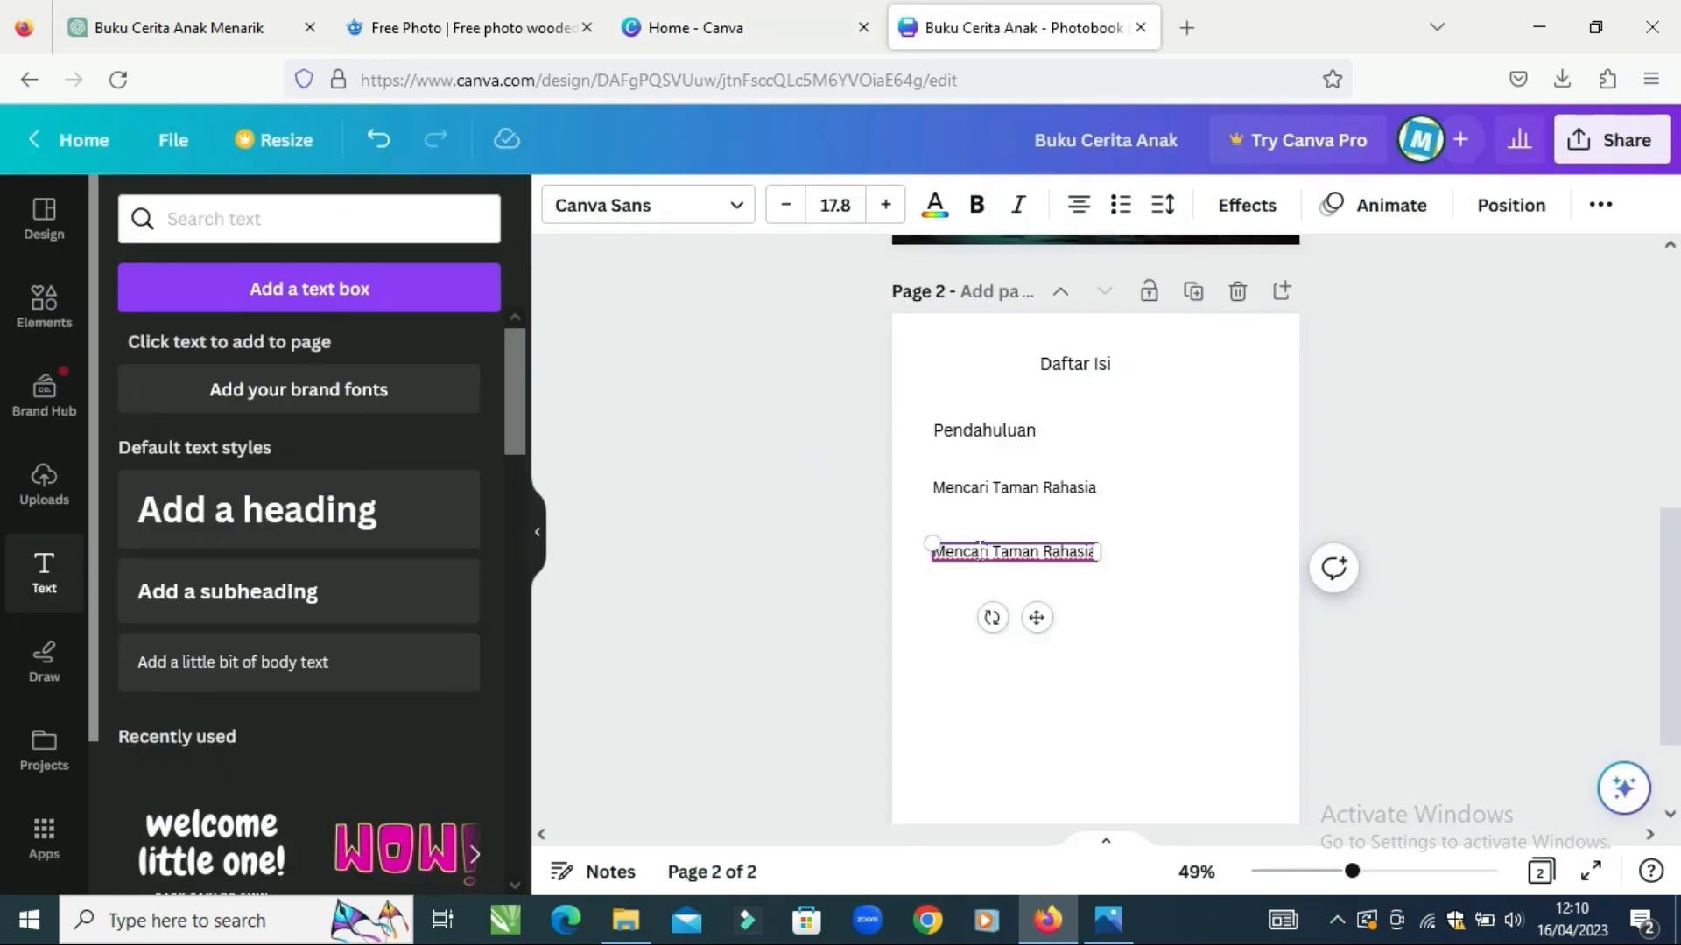
{"action": "key", "text": "ctrl+v"}
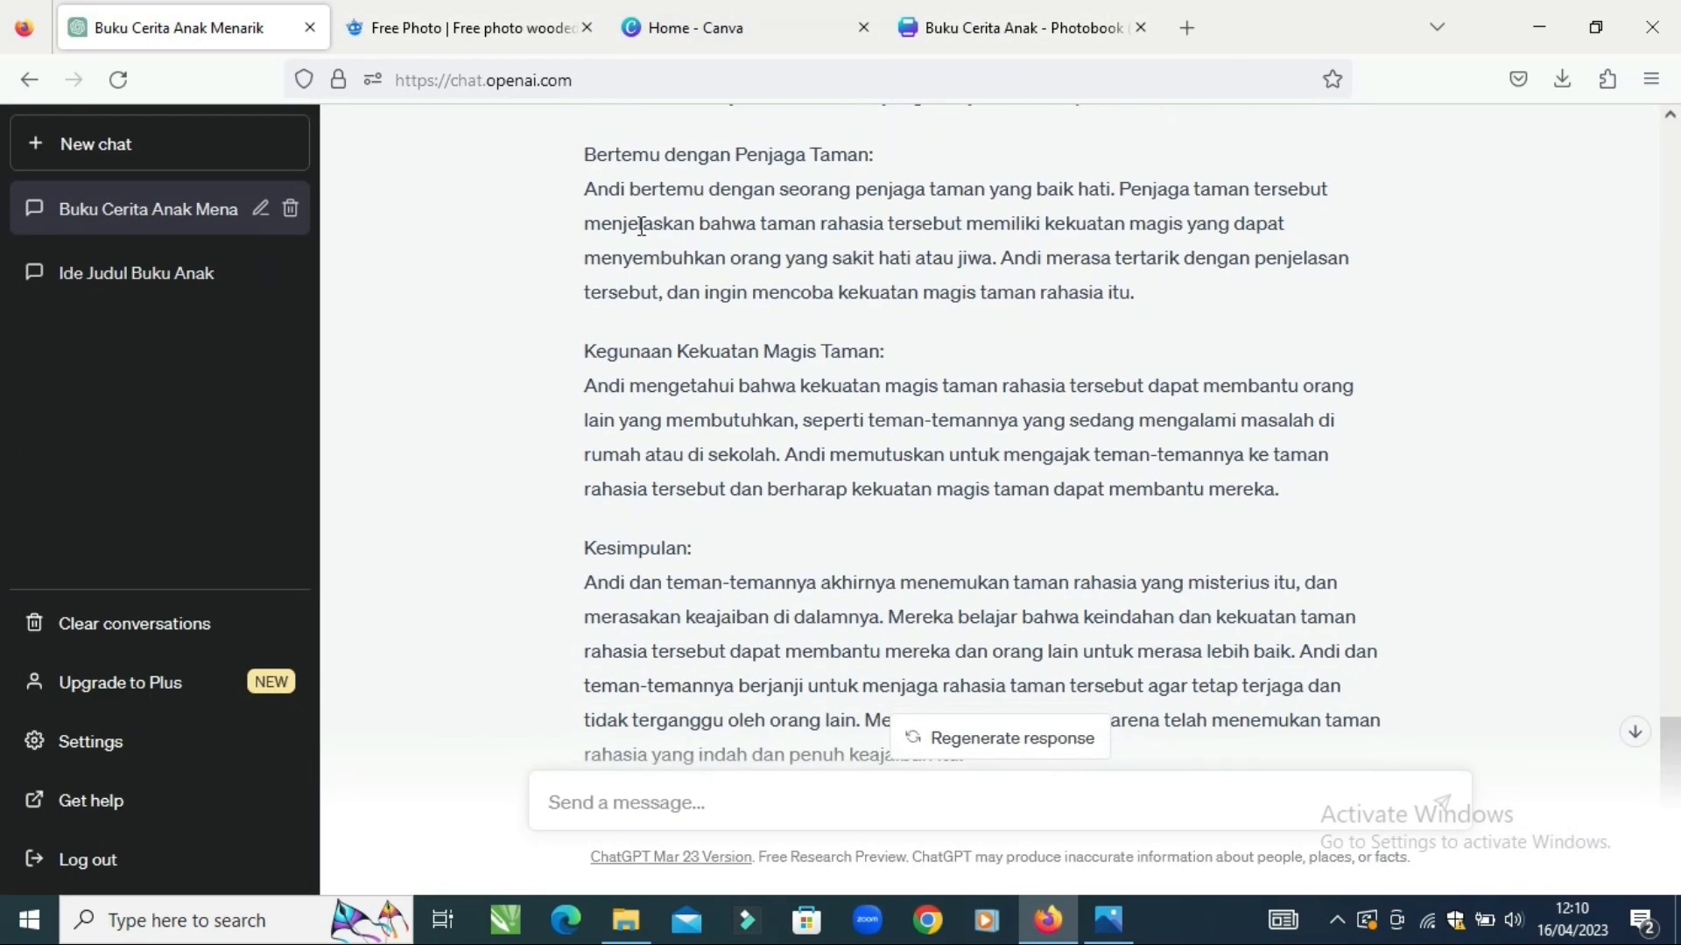
- Add the chapter heading "Bertemu dengan Penjaga Taman" from the ChatGPT story as the fourth contents entry, lined up below the others
{"action": "left_click_drag", "start_coordinate": [585, 155], "coordinate": [871, 162]}
{"action": "key", "text": "ctrl+c"}
{"action": "left_click", "coordinate": [1006, 27]}
{"action": "key", "text": "ctrl+v"}
{"action": "left_click_drag", "start_coordinate": [1075, 582], "coordinate": [1142, 641]}
{"action": "left_click_drag", "start_coordinate": [1104, 631], "coordinate": [1102, 685]}
- Duplicate the "Bertemu dengan Penjaga Taman" entry below itself and replace its text with "Kegunaan Kekuatan Magis Taman" from the ChatGPT story
{"action": "key", "text": "ctrl+c"}
{"action": "key", "text": "ctrl+v"}
{"action": "left_click", "coordinate": [908, 292]}
{"action": "left_click", "coordinate": [179, 27]}
{"action": "left_click_drag", "start_coordinate": [584, 350], "coordinate": [861, 340]}
{"action": "left_click_drag", "start_coordinate": [861, 339], "coordinate": [879, 350]}
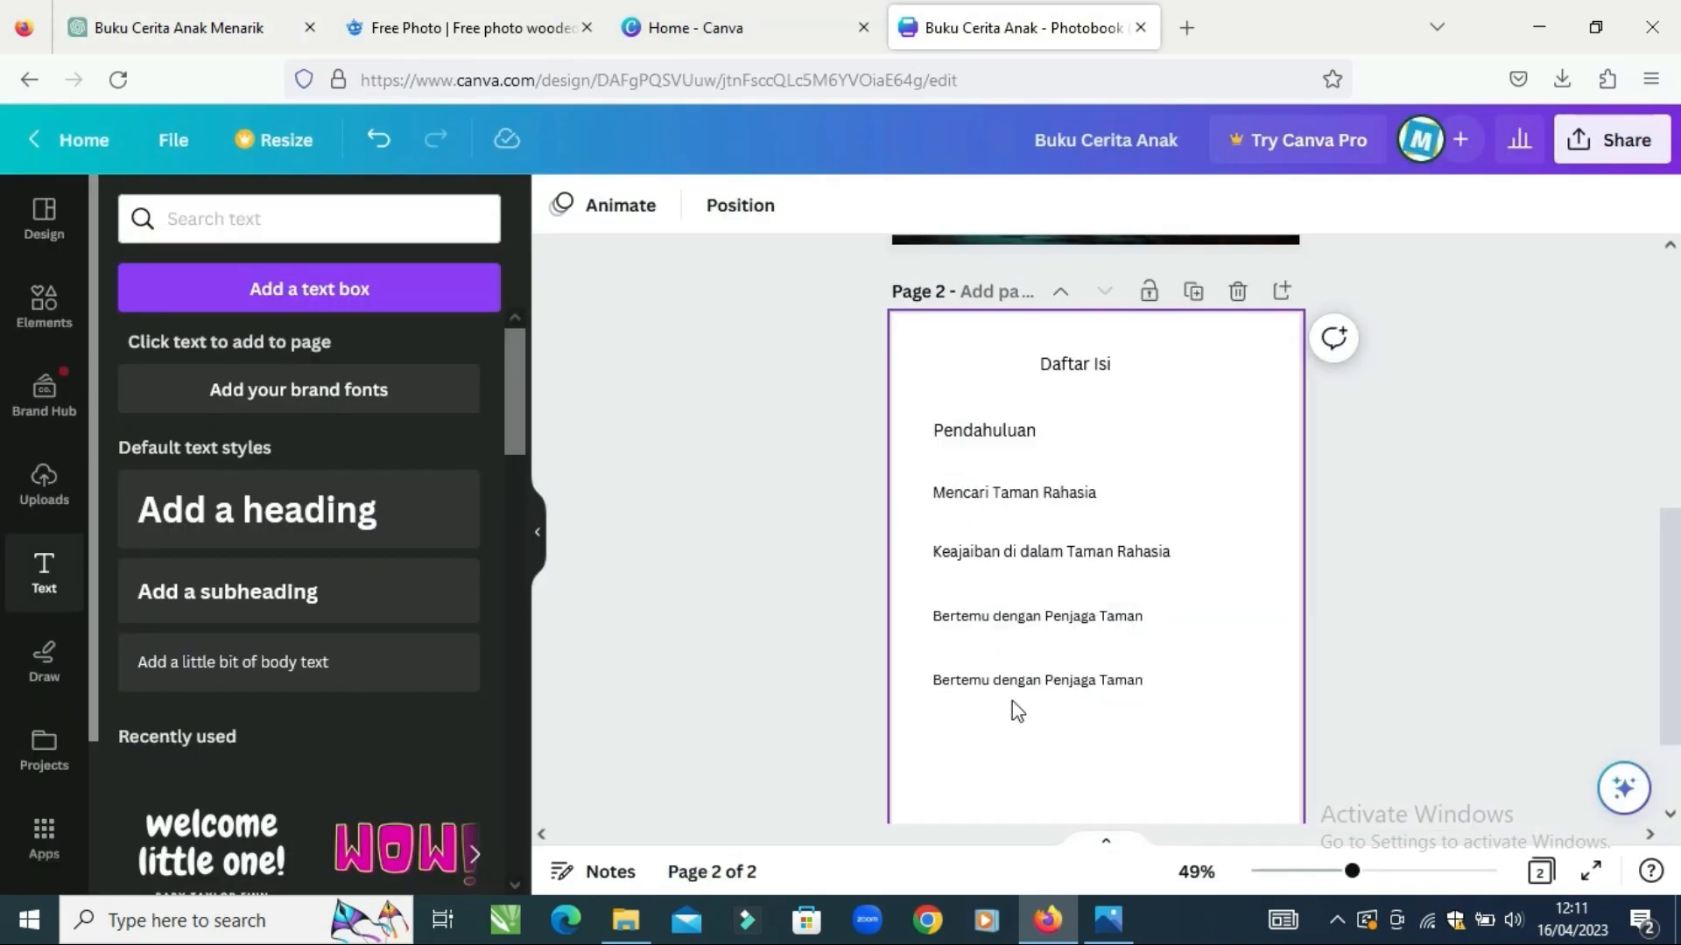
{"action": "key", "text": "ctrl+v"}
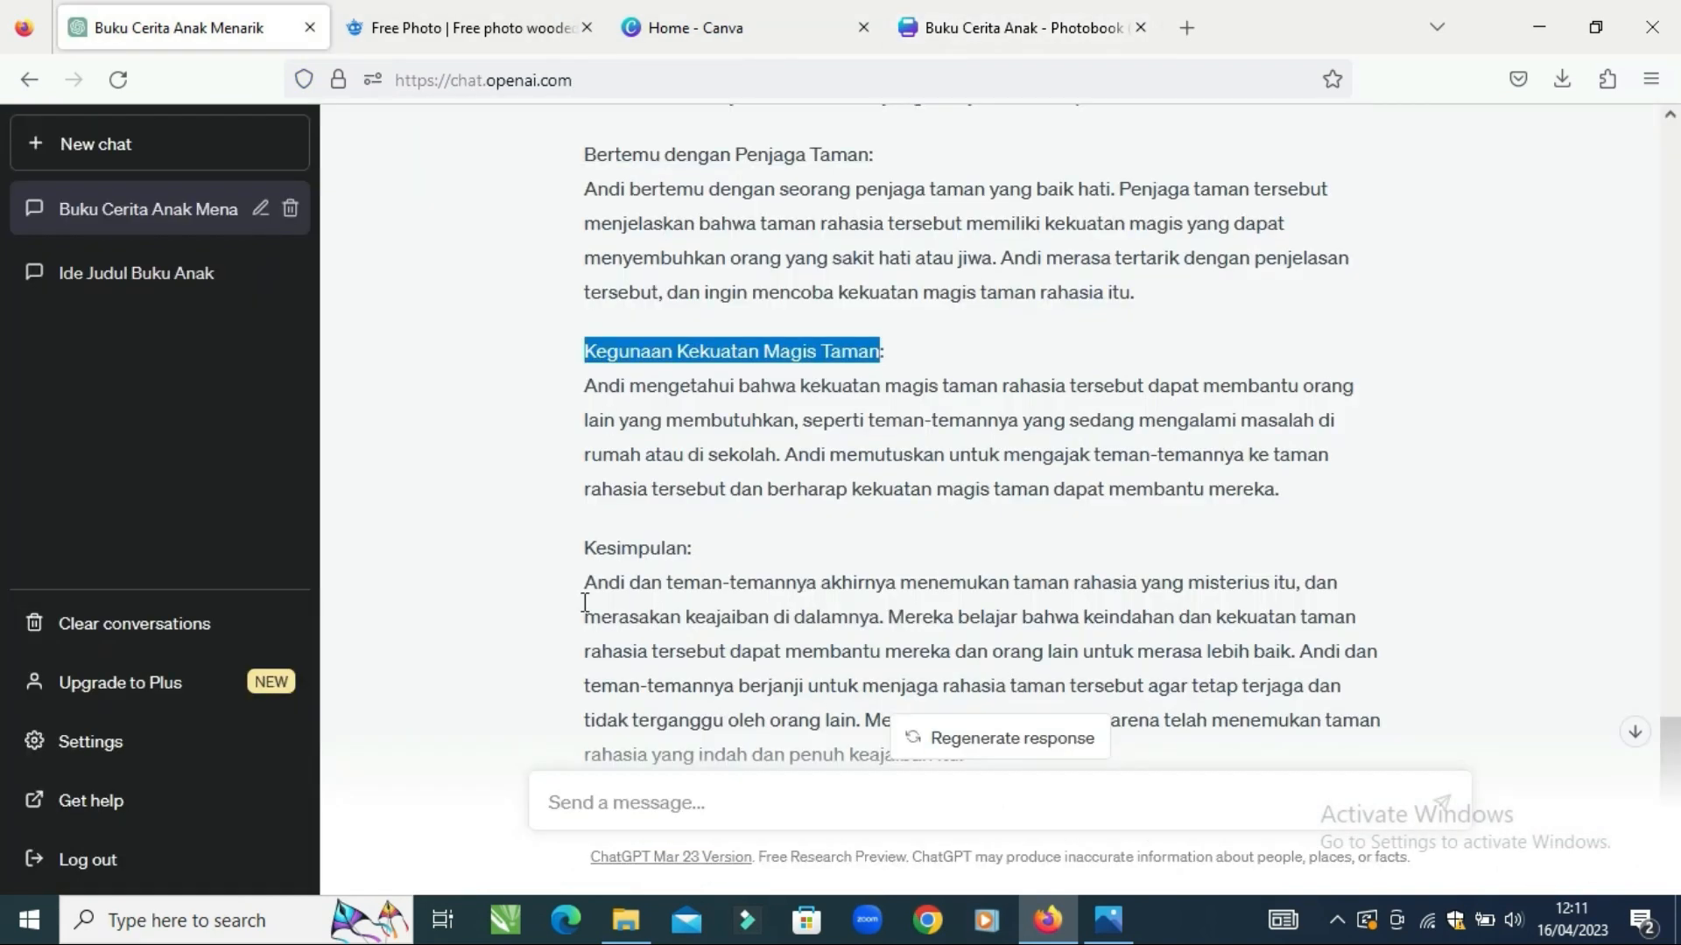
- Copy the heading "Kesimpulan" from the ChatGPT story and use it as the last contents entry in Canva, aligned with the others
{"action": "left_click_drag", "start_coordinate": [583, 548], "coordinate": [689, 547]}
{"action": "key", "text": "ctrl+c"}
{"action": "left_click", "coordinate": [1006, 27]}
{"action": "double_click", "coordinate": [1037, 736]}
{"action": "key", "text": "ctrl+v"}
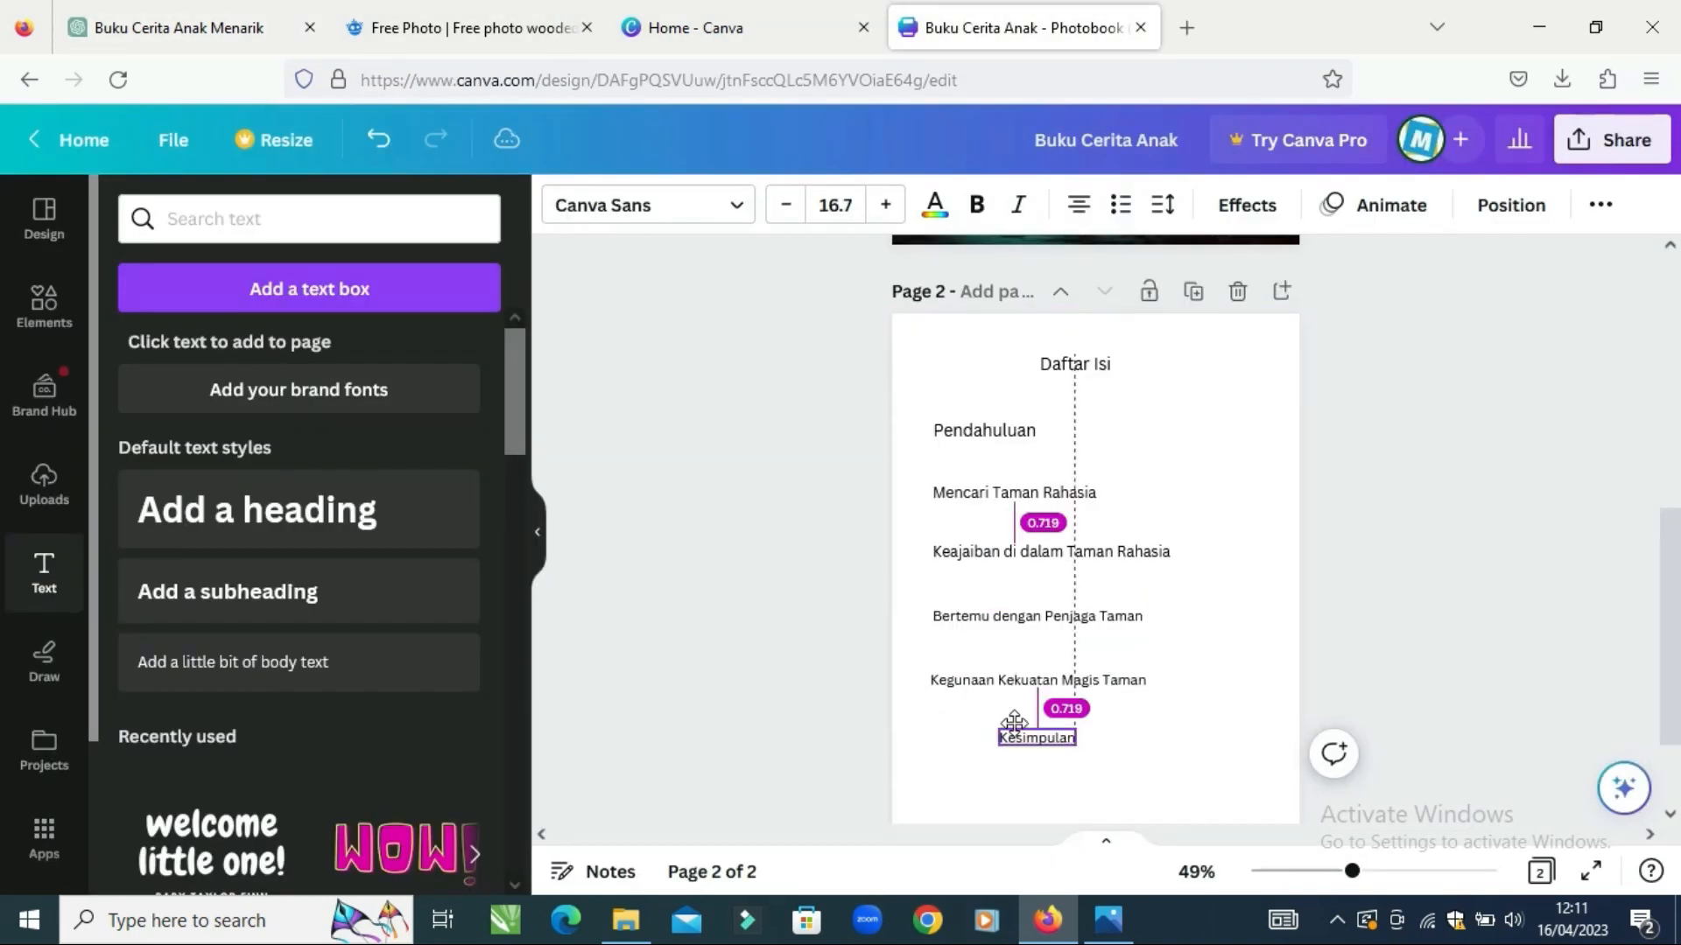
- Add the page numbers 3 beside "Pendahuluan" and 4 beside "Mencari Taman Rahasia" near the page's right edge
{"action": "left_click", "coordinate": [999, 414]}
{"action": "left_click", "coordinate": [309, 288]}
{"action": "left_click_drag", "start_coordinate": [1118, 630], "coordinate": [1266, 490]}
{"action": "type", "text": "13"}
{"action": "left_click", "coordinate": [1526, 417]}
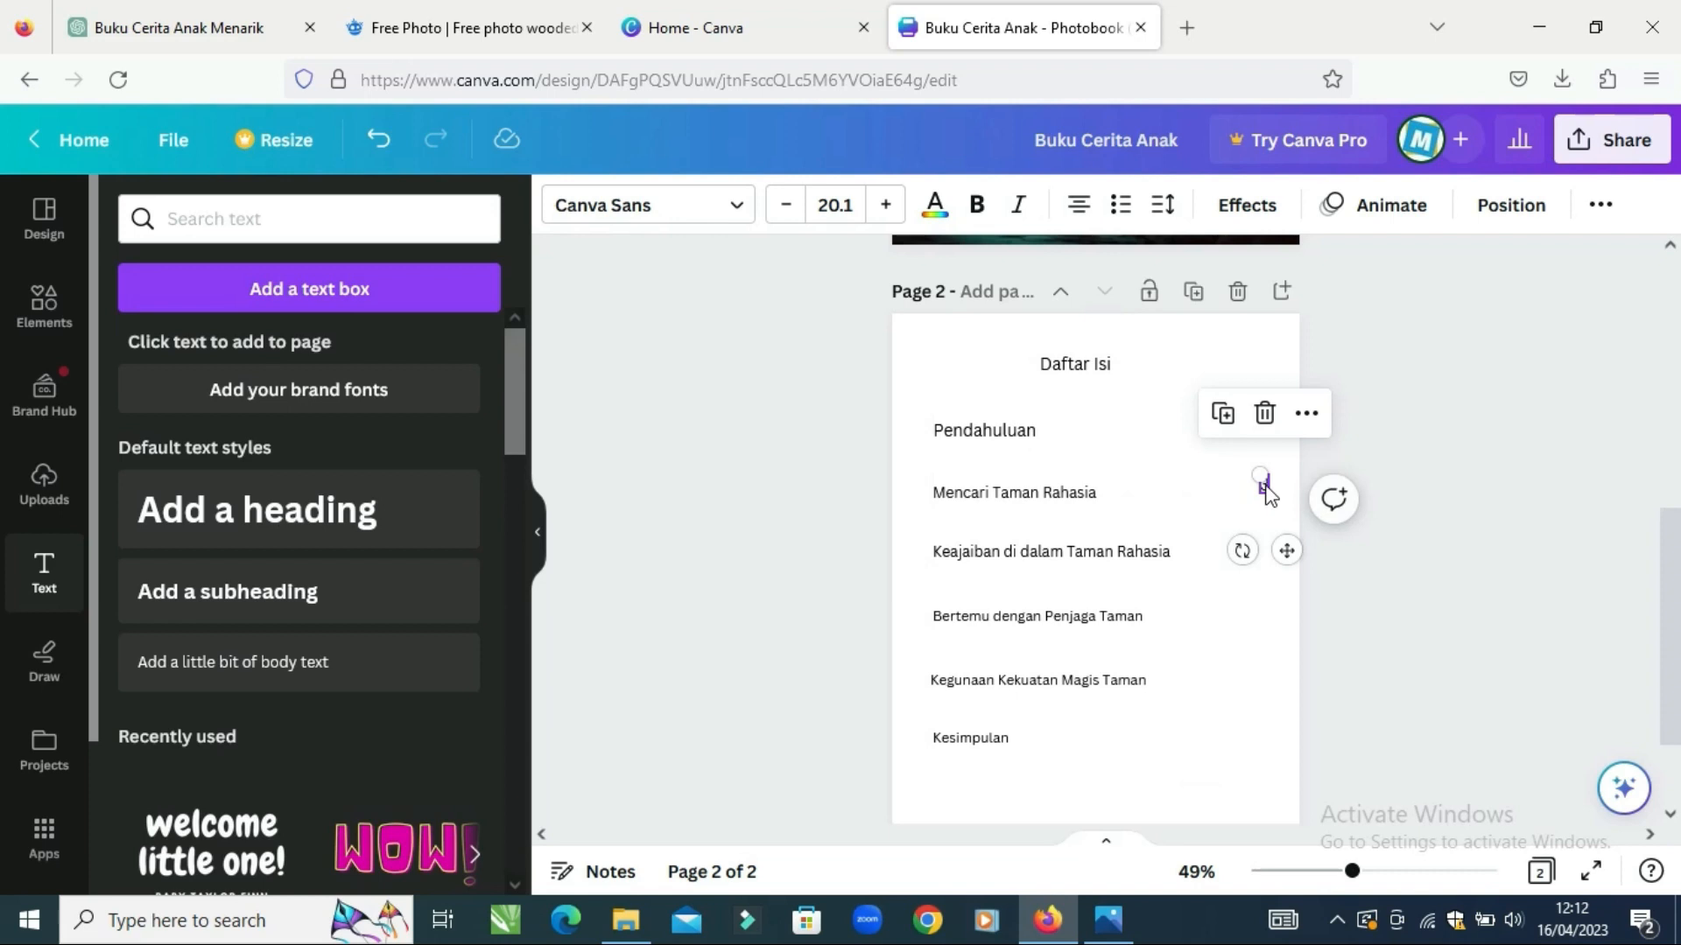
{"action": "double_click", "coordinate": [1267, 493]}
{"action": "type", "text": "4"}
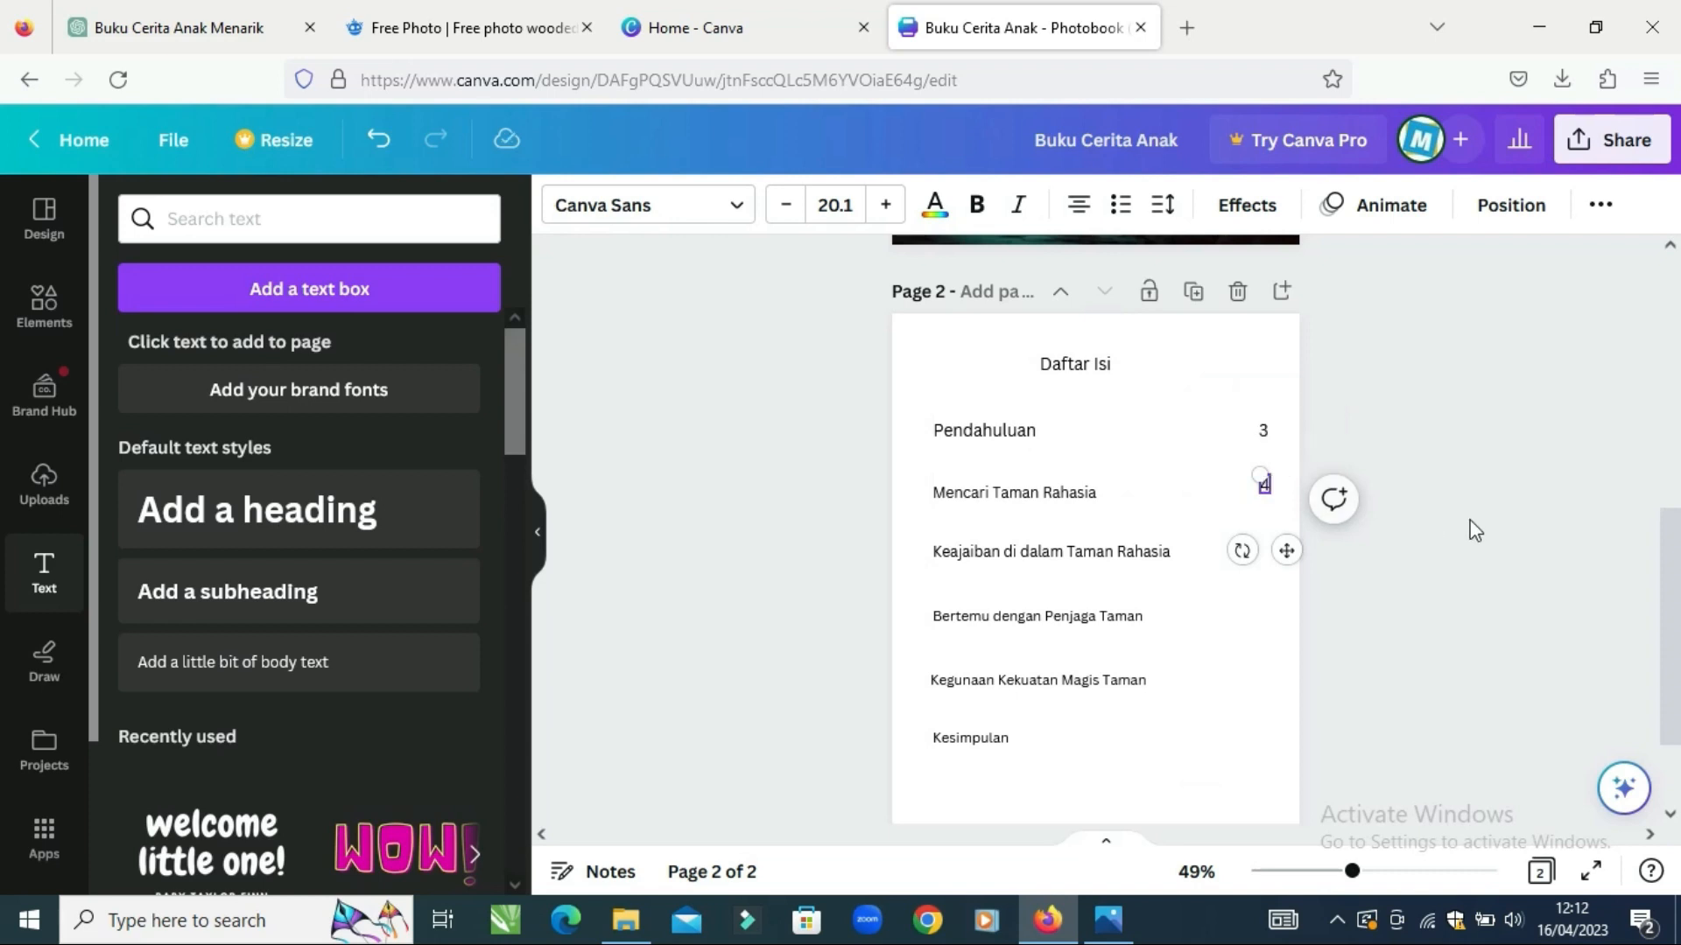
{"action": "left_click", "coordinate": [1520, 505]}
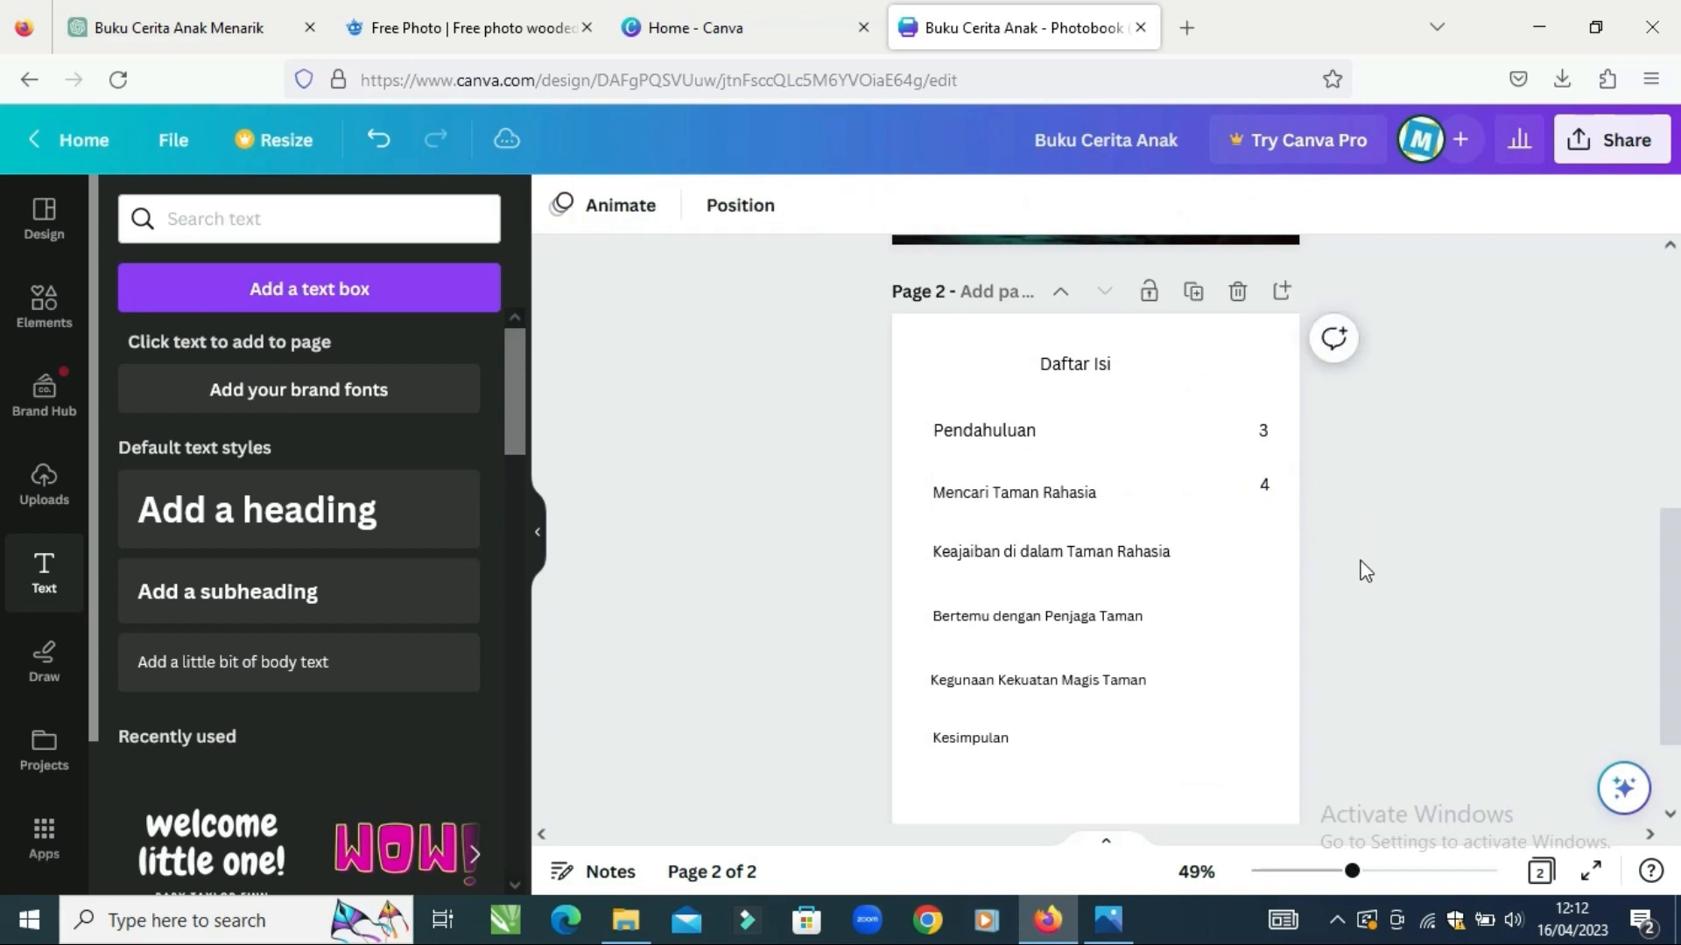
- Add a blank third page after the table of contents
{"action": "left_click_drag", "start_coordinate": [1679, 642], "coordinate": [1679, 727]}
{"action": "left_click", "coordinate": [1063, 770]}
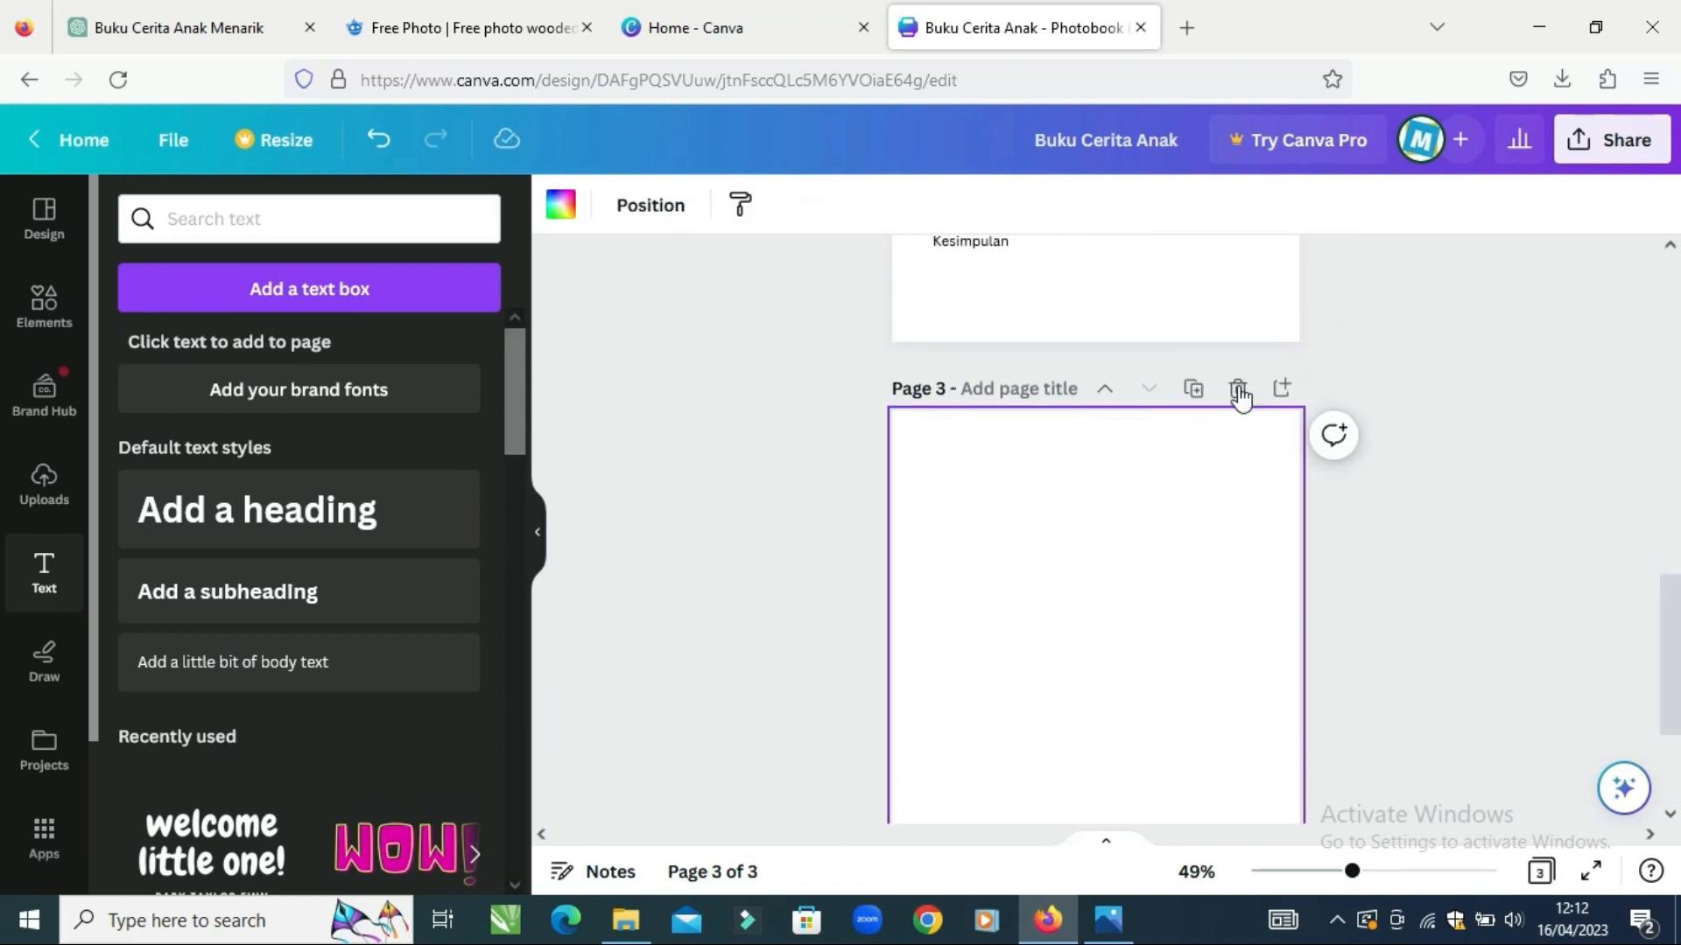
- Copy the story paragraph under "Pendahuluan" from the reply in ChatGPT
{"action": "left_click", "coordinate": [218, 14]}
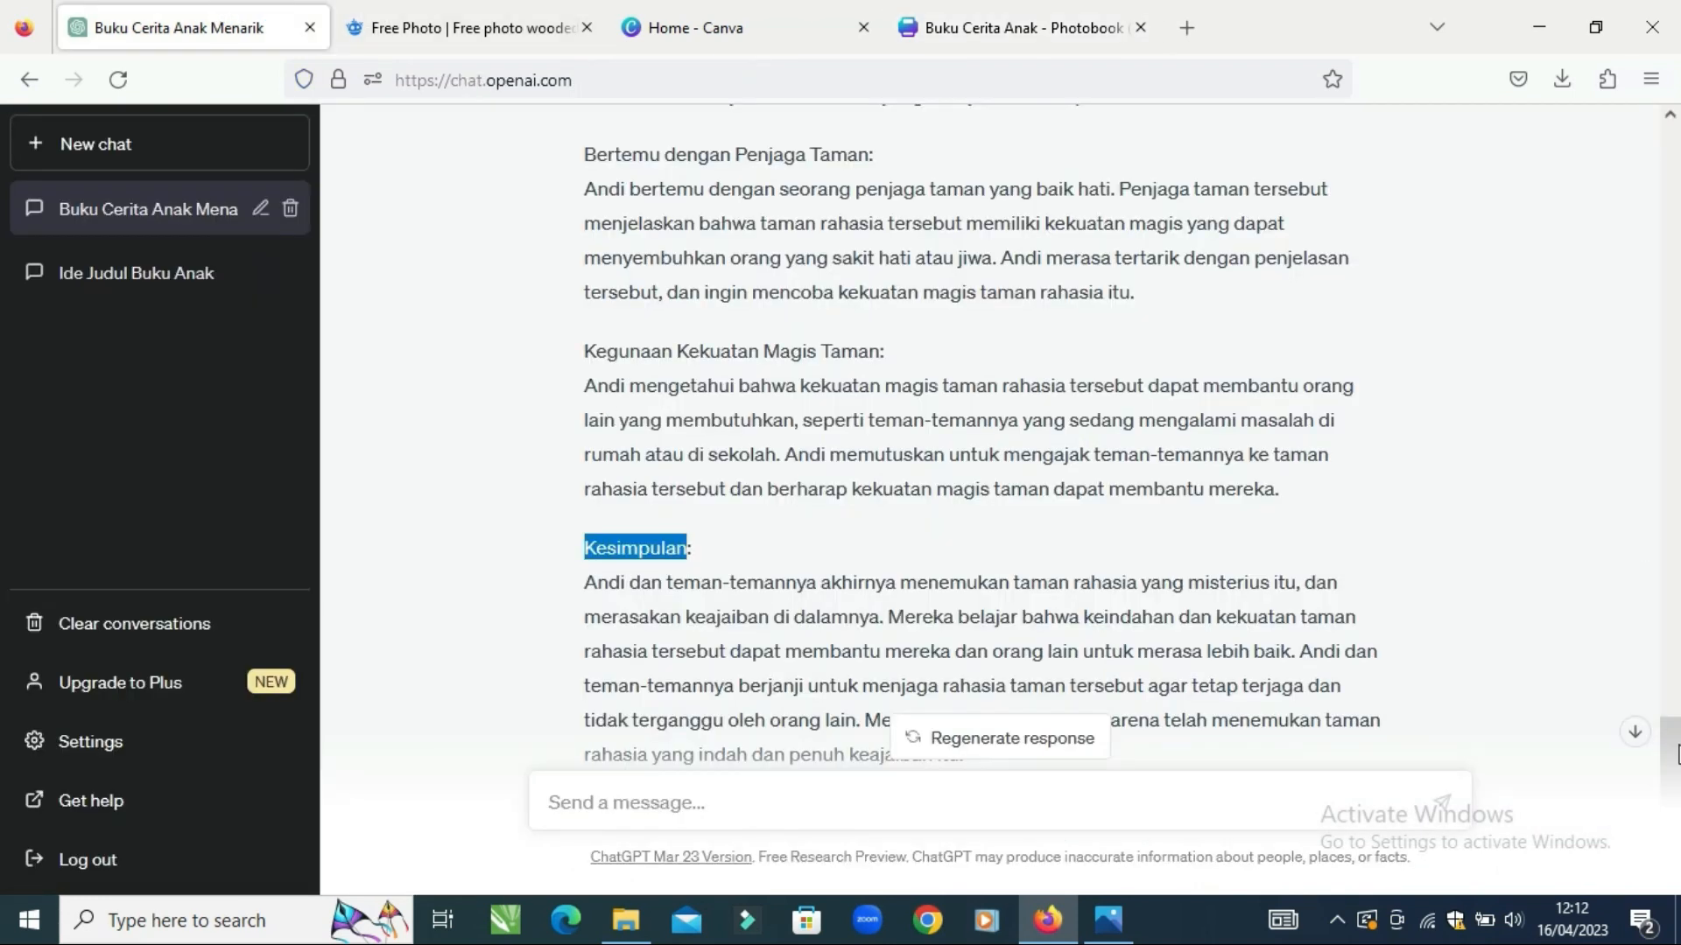
{"action": "left_click", "coordinate": [1679, 726]}
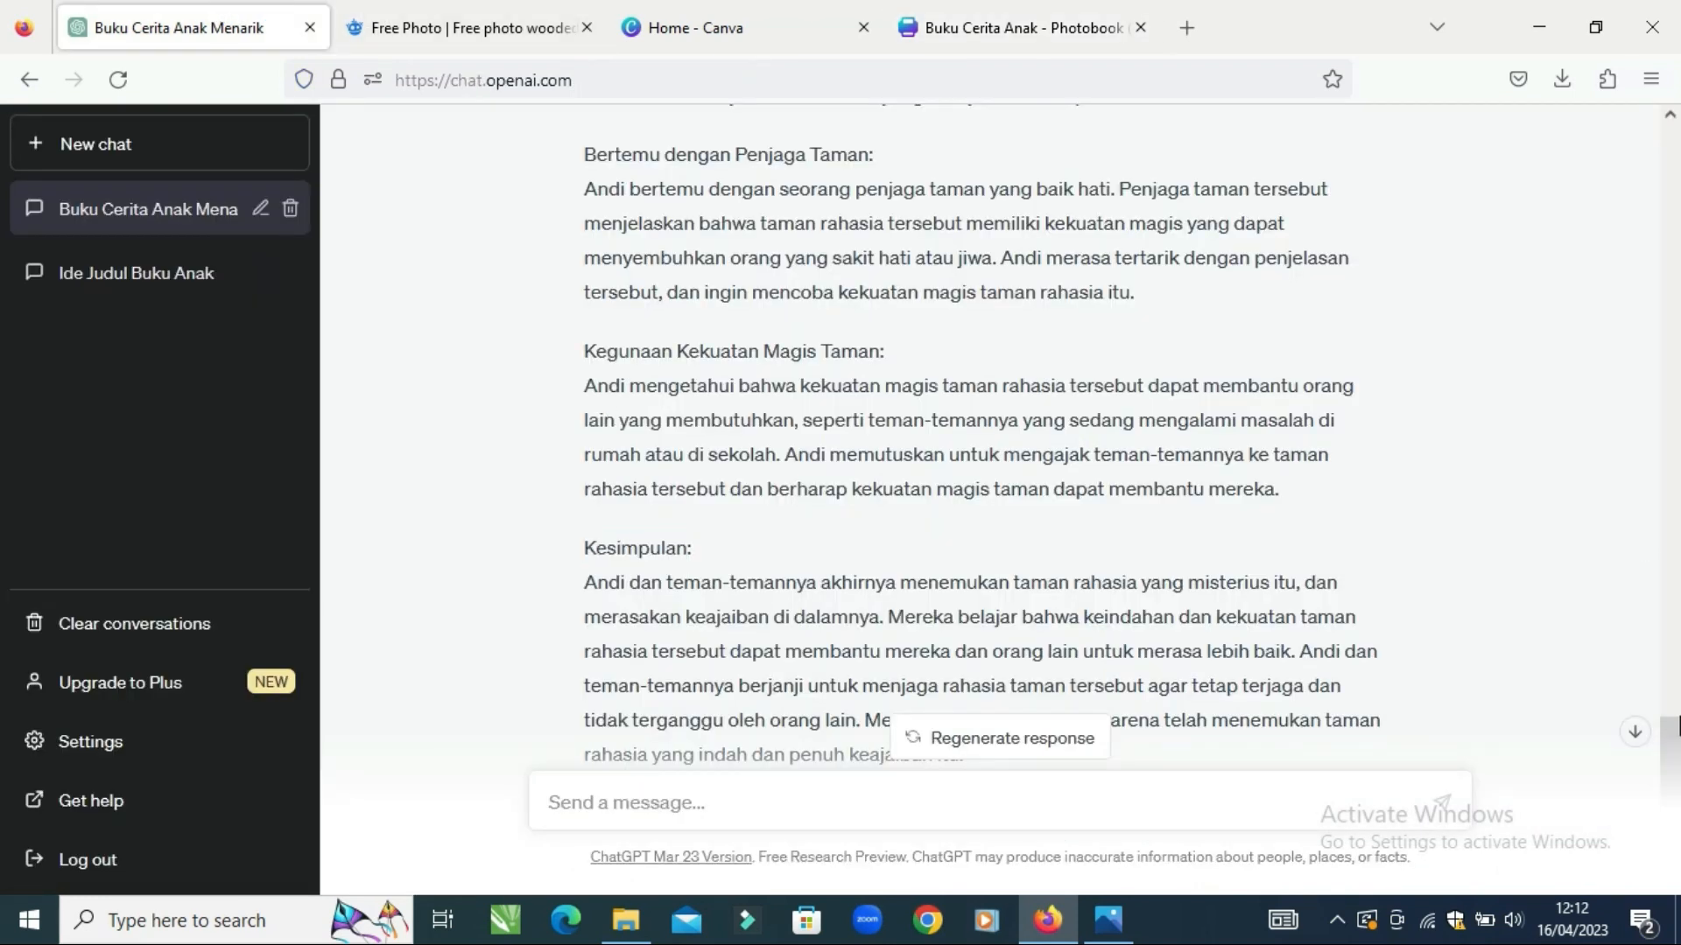
{"action": "left_click", "coordinate": [1676, 691]}
{"action": "left_click_drag", "start_coordinate": [1676, 698], "coordinate": [1675, 674]}
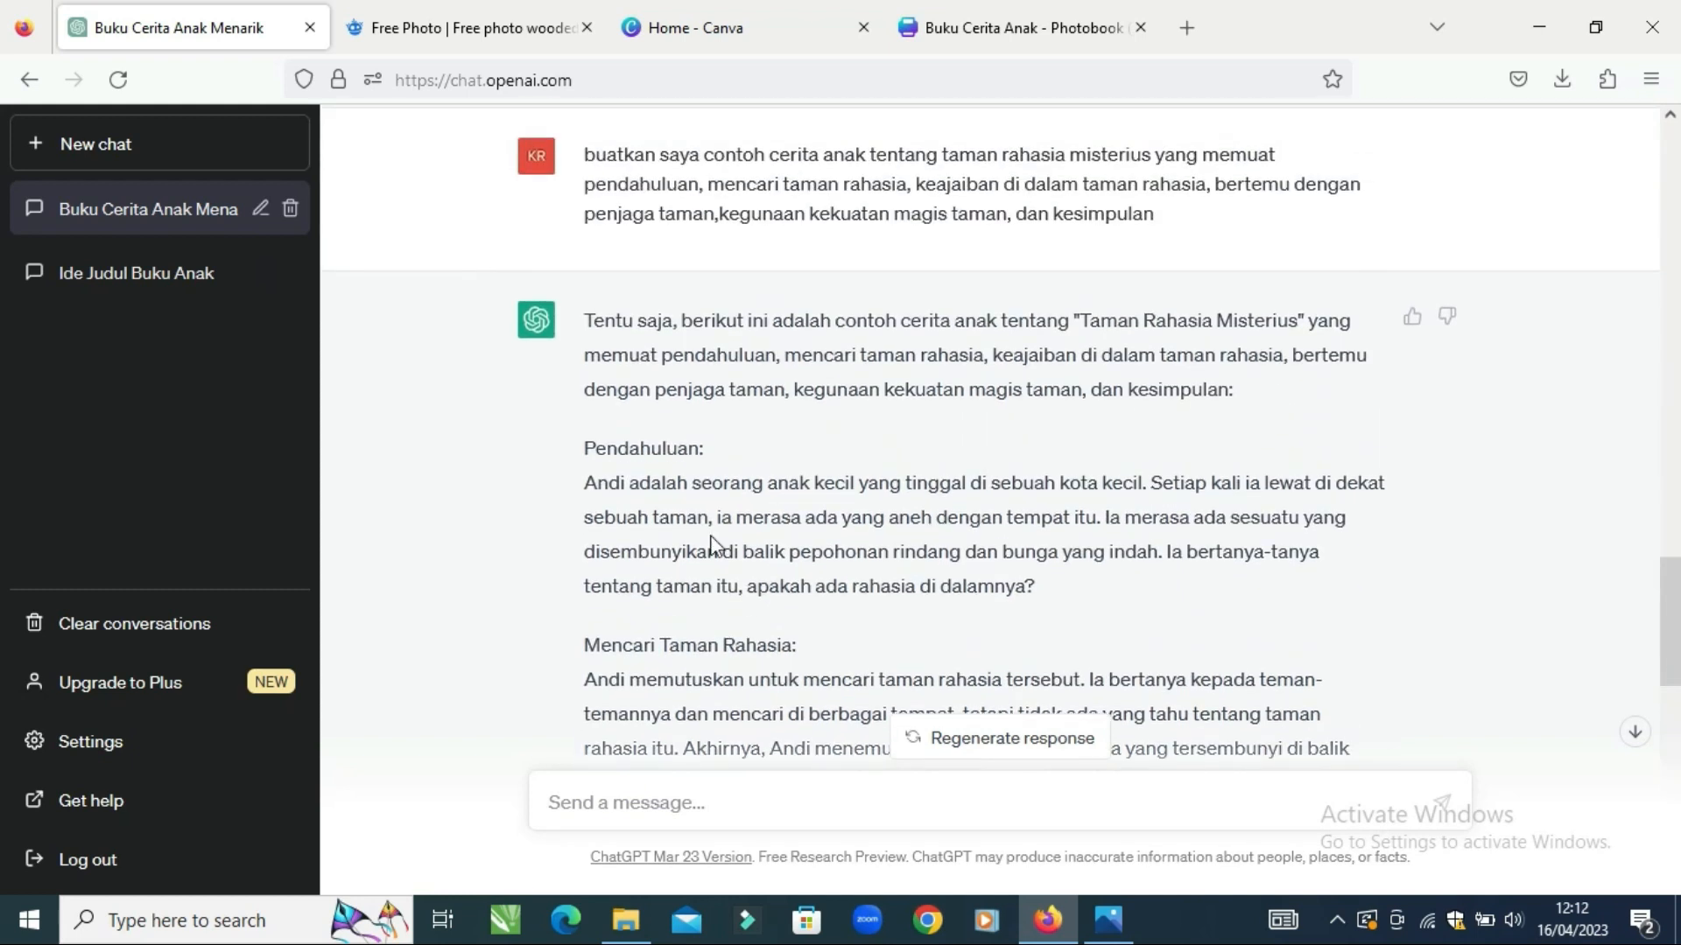
{"action": "left_click_drag", "start_coordinate": [586, 478], "coordinate": [1041, 589]}
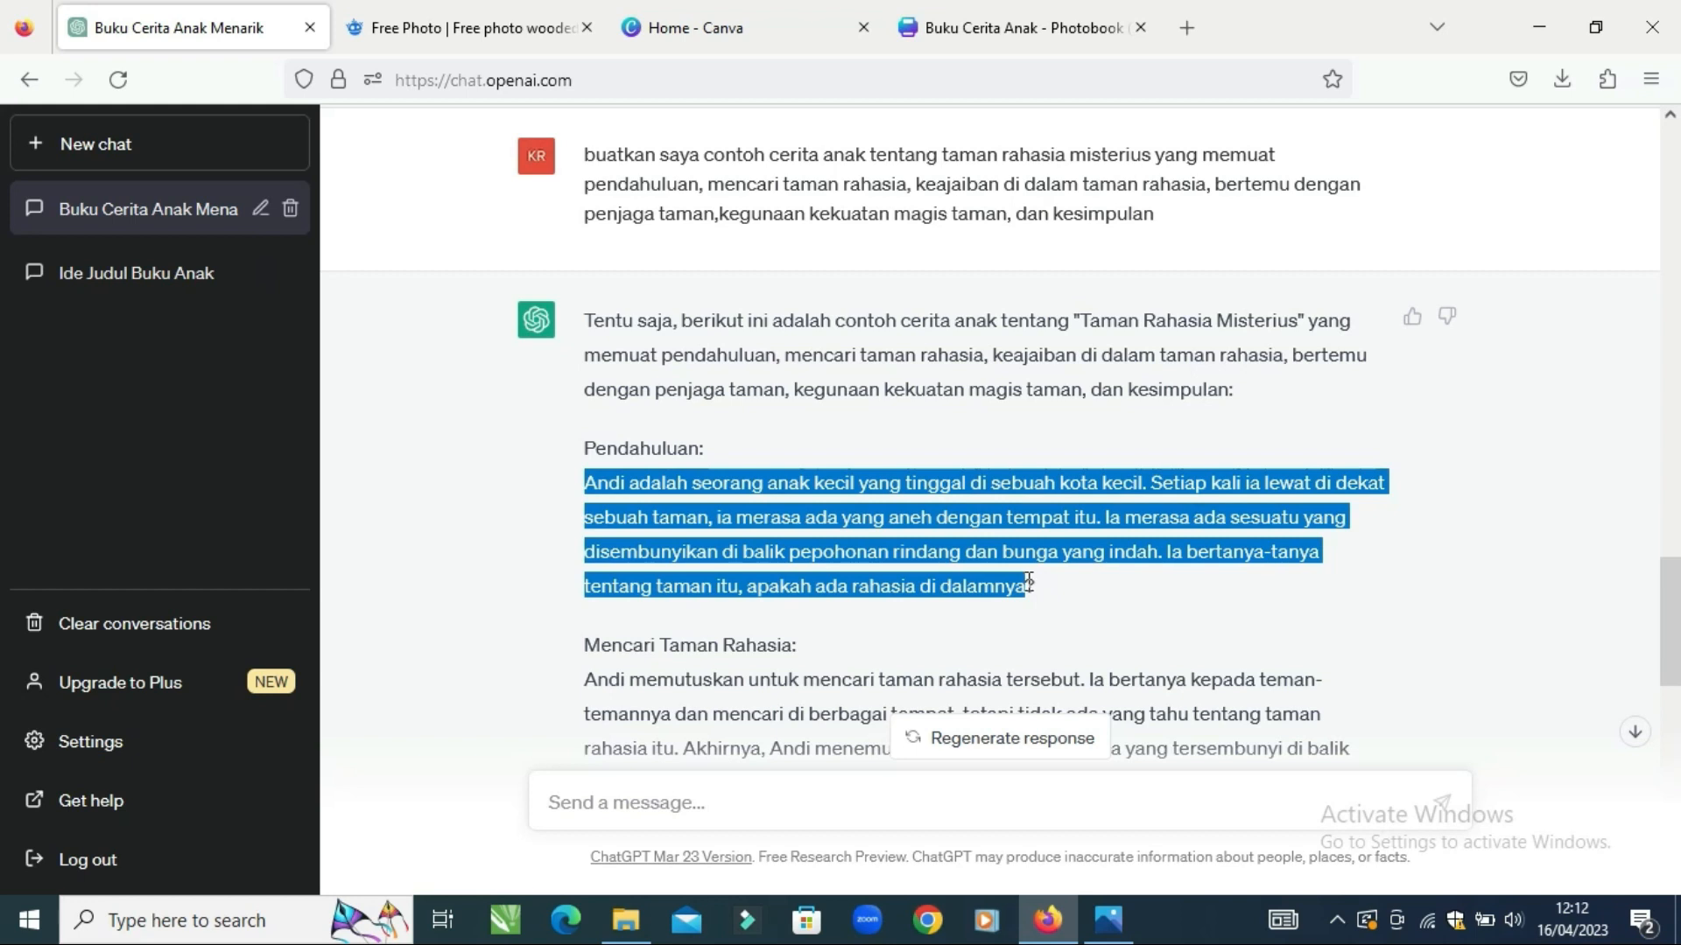
{"action": "left_click", "coordinate": [947, 551]}
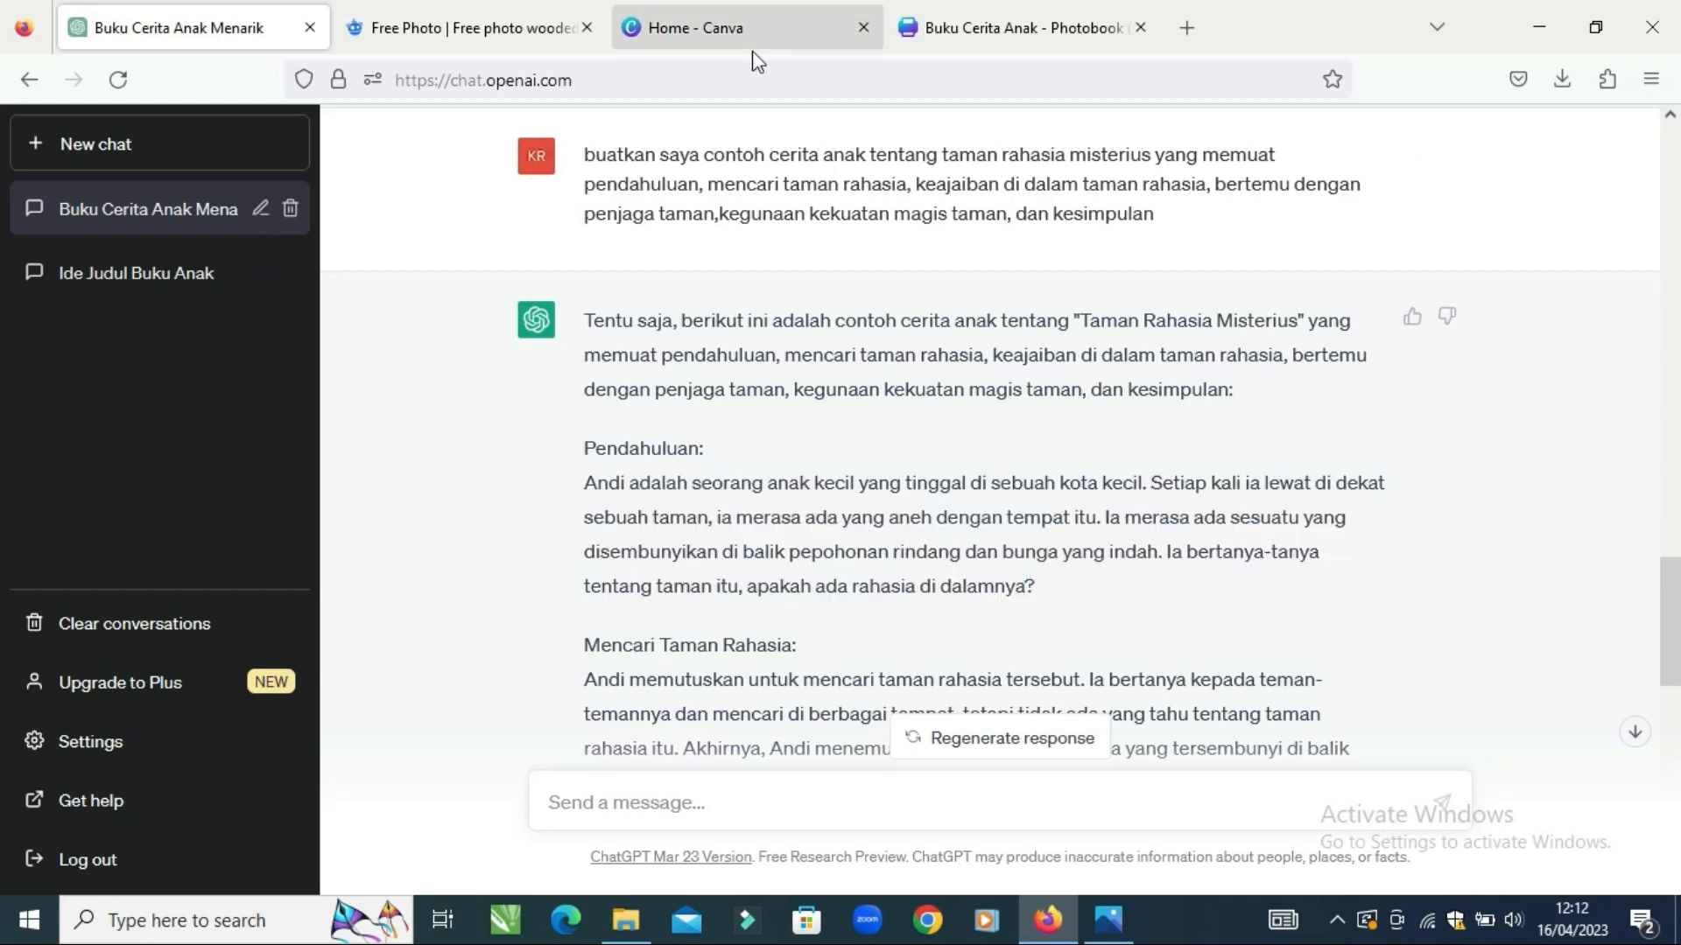
- Switch to the Canva storybook and upload the image file 3 from the Downloads folder
{"action": "left_click", "coordinate": [968, 16]}
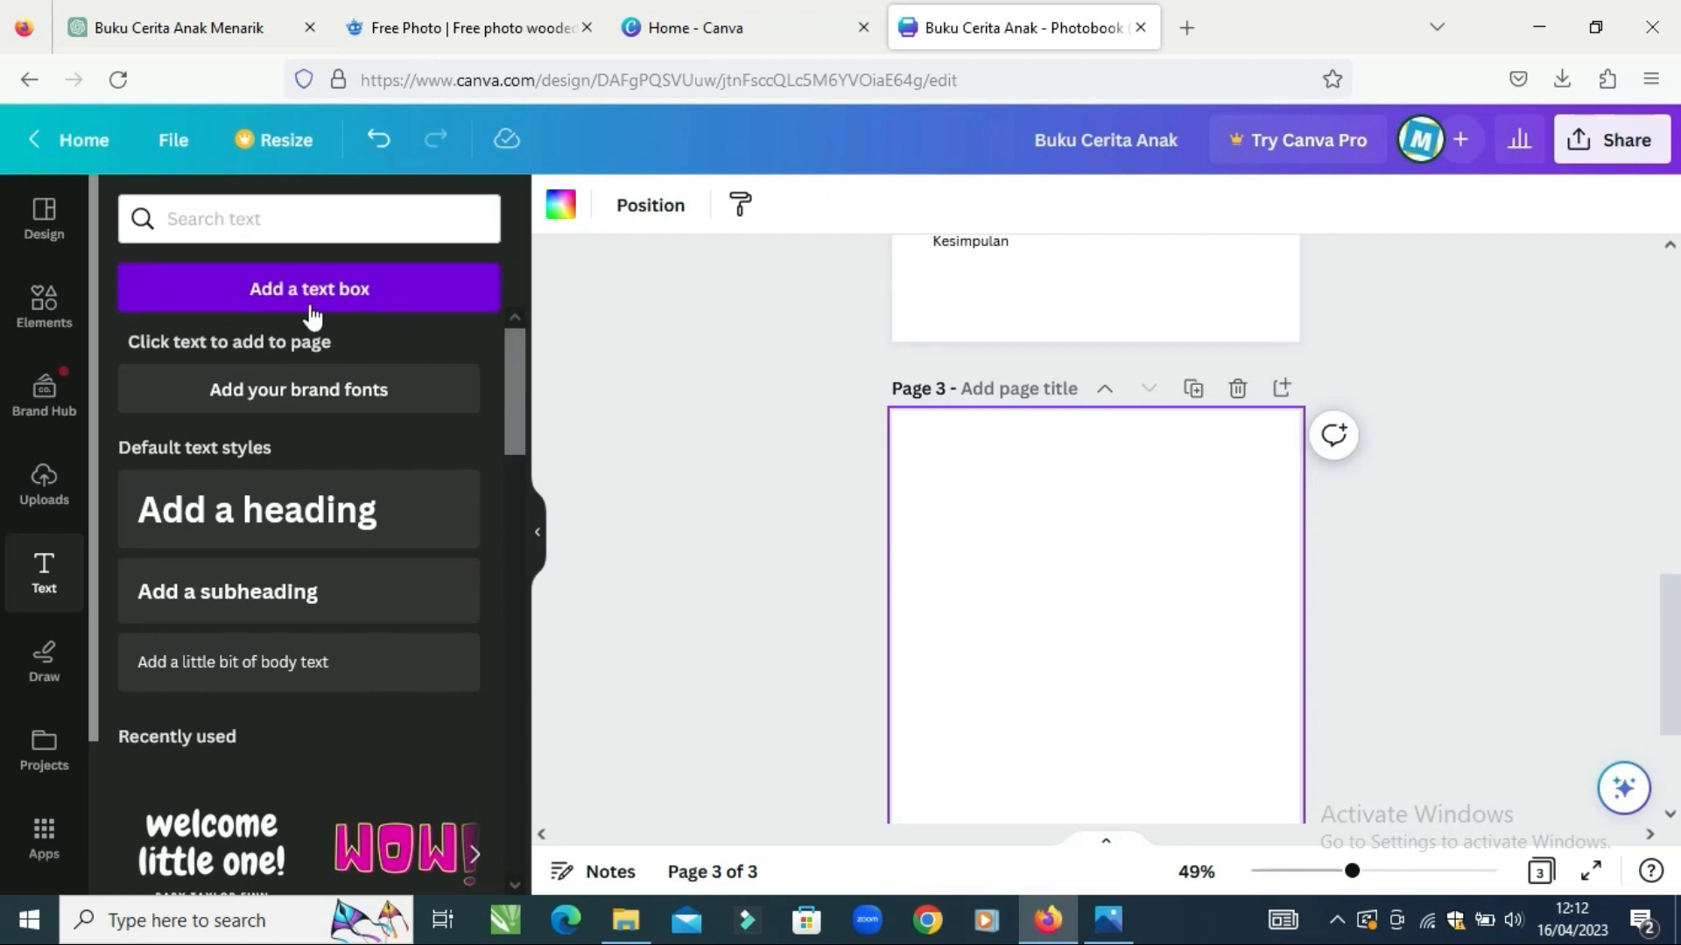
{"action": "left_click", "coordinate": [42, 483]}
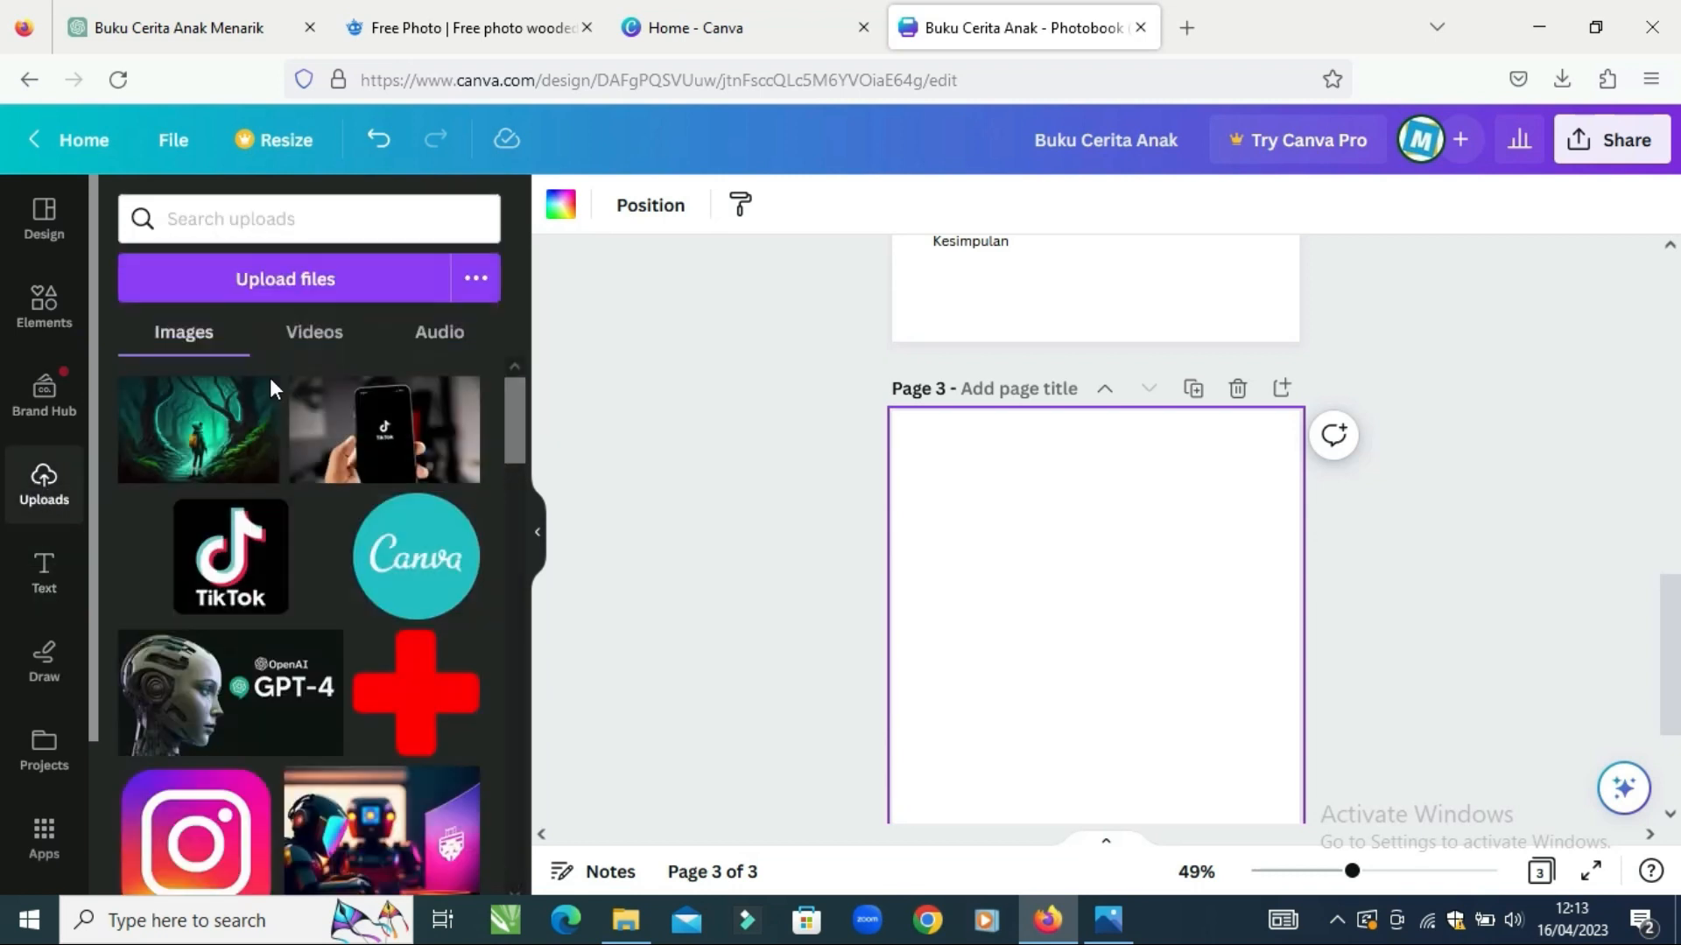
{"action": "left_click", "coordinate": [252, 294]}
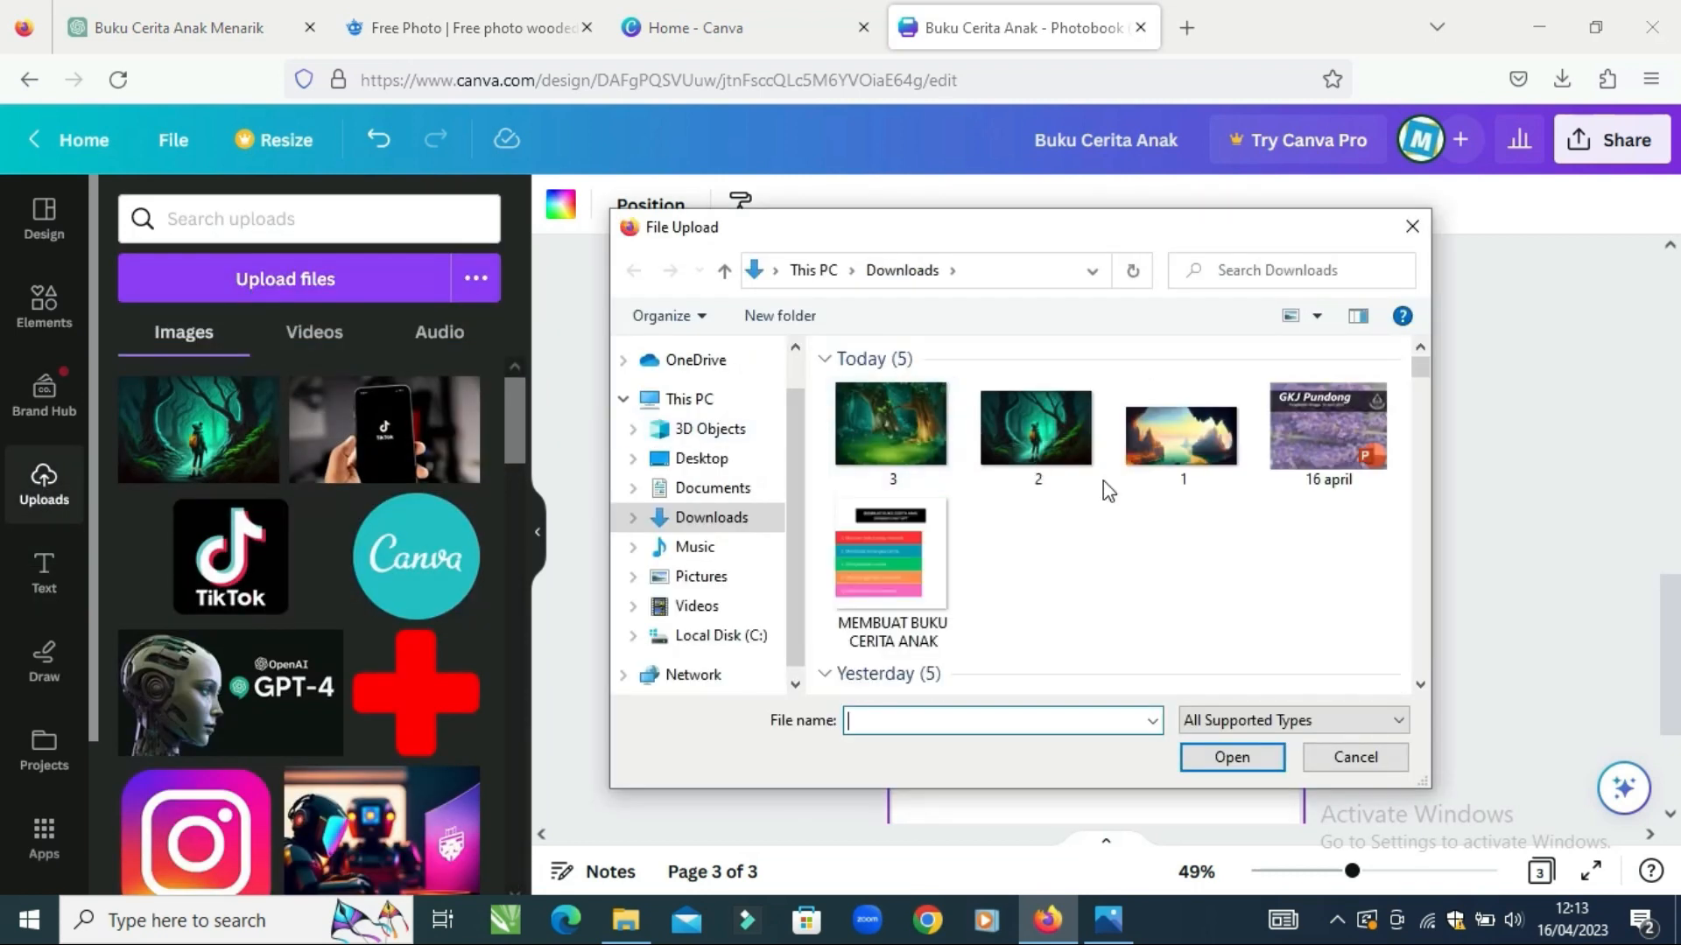
{"action": "left_click", "coordinate": [913, 490]}
{"action": "left_click", "coordinate": [1228, 759]}
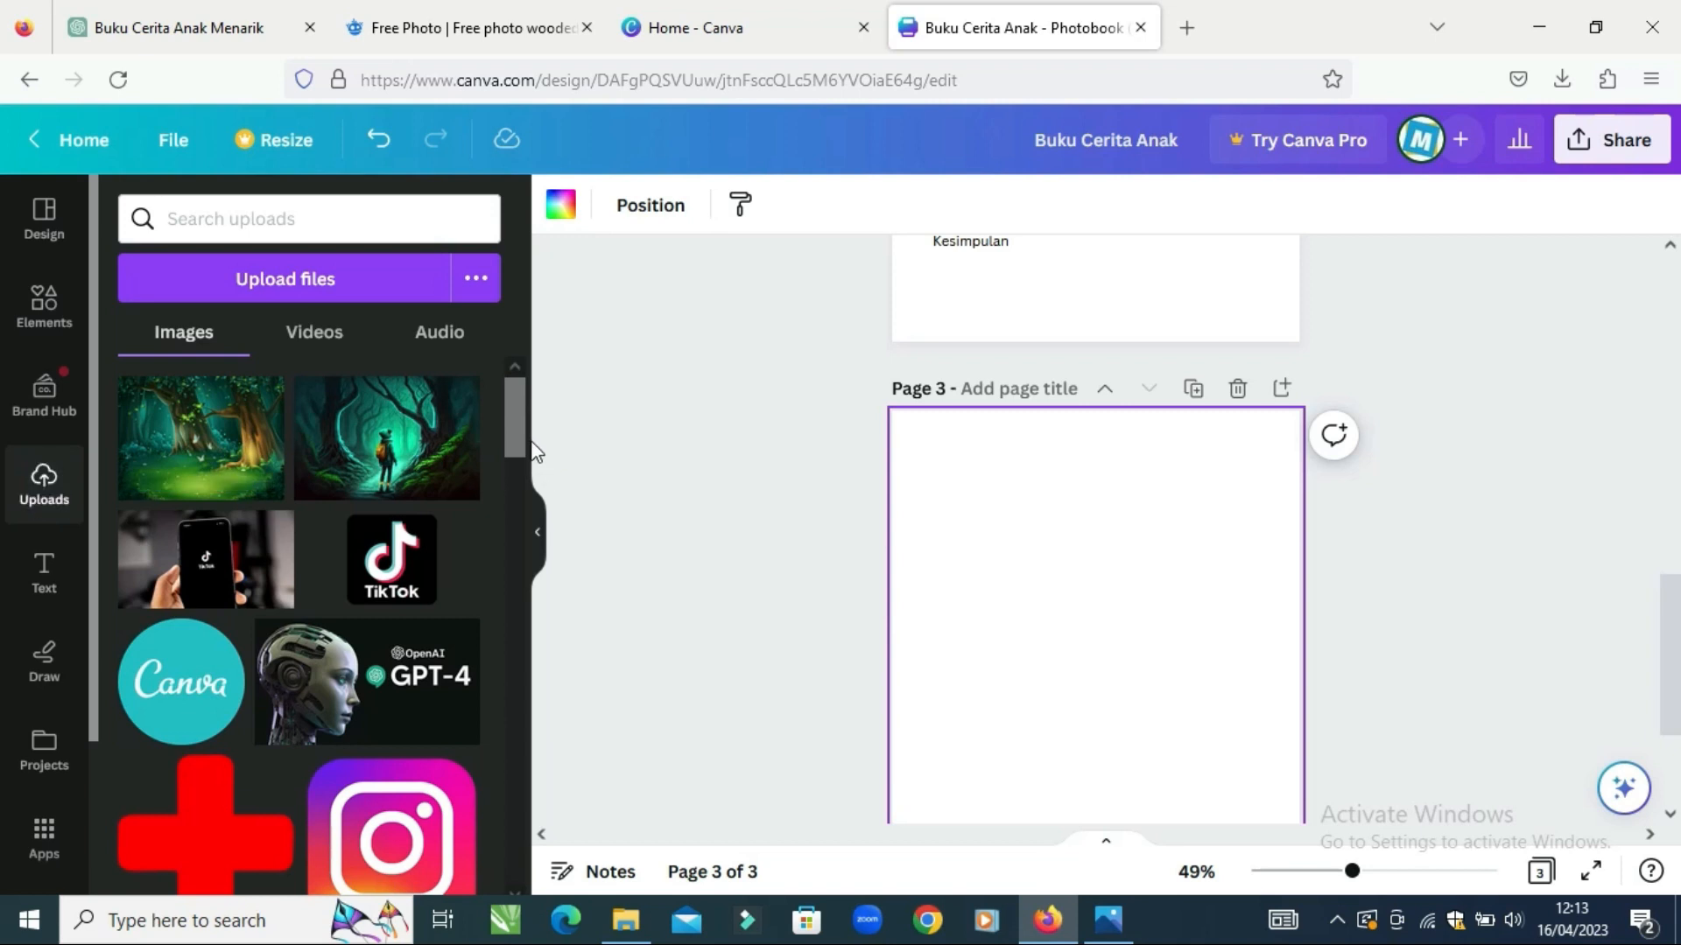
- Place the uploaded forest-with-butterflies illustration on page 3 and enlarge it to cover the full page width, leaving a blank strip below
{"action": "left_click_drag", "start_coordinate": [723, 474], "coordinate": [1022, 575]}
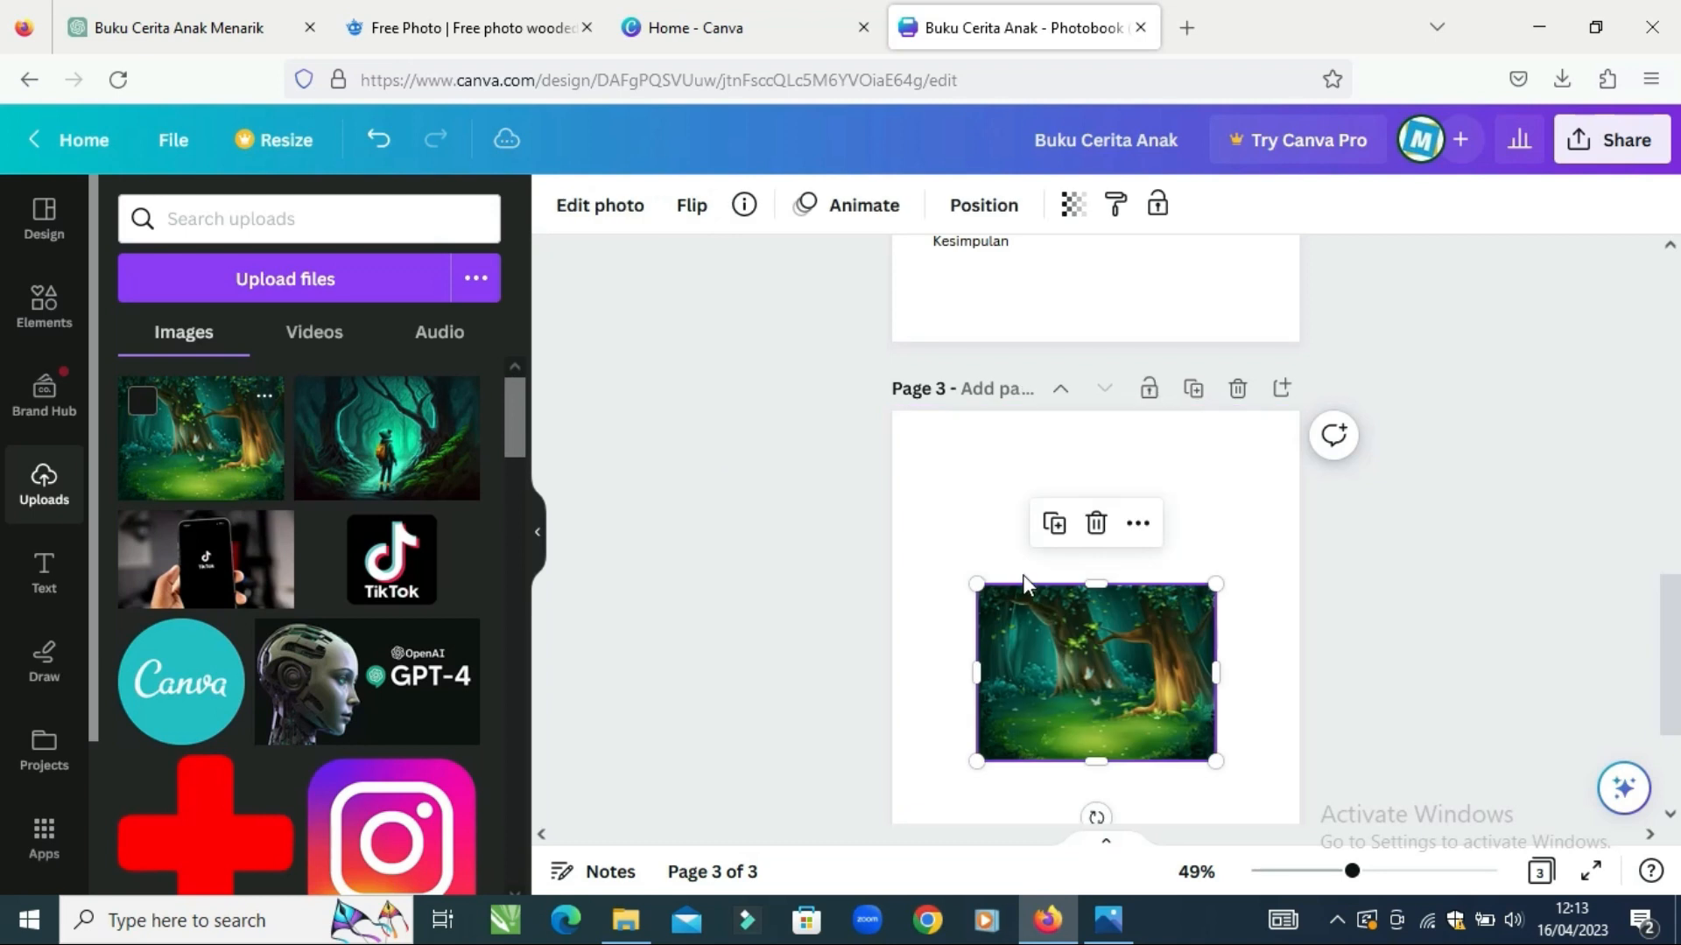
{"action": "left_click_drag", "start_coordinate": [1140, 634], "coordinate": [1041, 462]}
{"action": "left_click_drag", "start_coordinate": [1116, 586], "coordinate": [1477, 797]}
{"action": "scroll", "coordinate": [1346, 534], "scroll_direction": "down", "scroll_amount": 2}
{"action": "left_click_drag", "start_coordinate": [1340, 524], "coordinate": [1295, 517]}
{"action": "left_click_drag", "start_coordinate": [1390, 694], "coordinate": [1379, 681]}
{"action": "left_click", "coordinate": [1467, 602]}
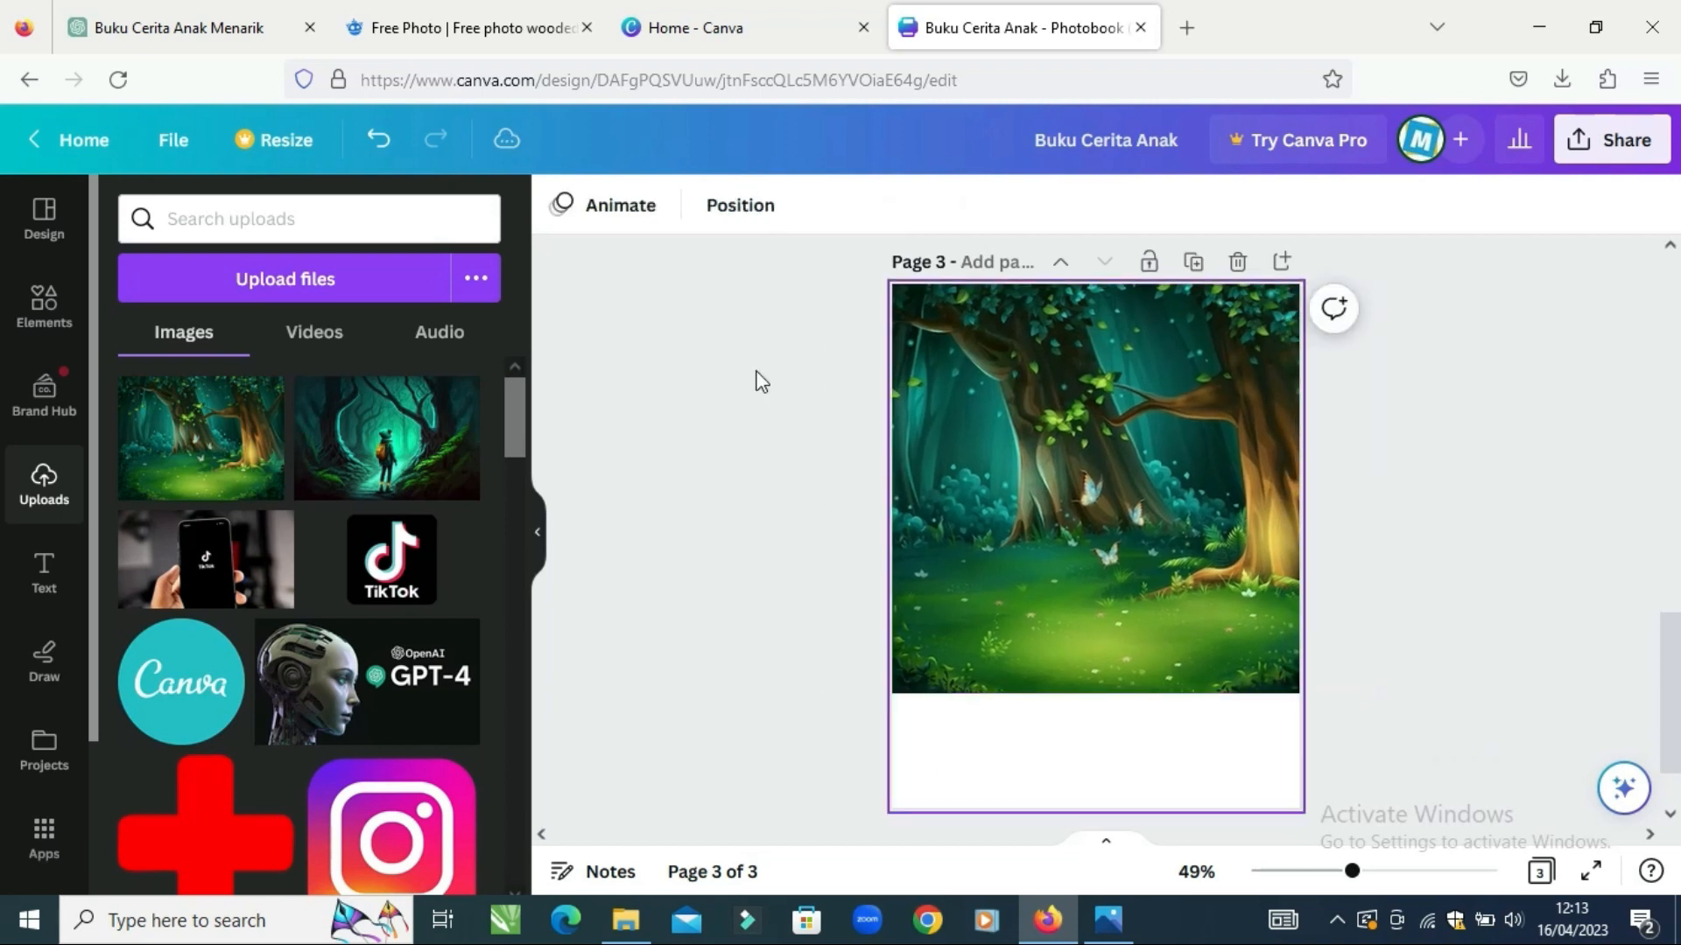
- Copy the story paragraph under "Pendahuluan" again from the ChatGPT reply
{"action": "left_click", "coordinate": [226, 10]}
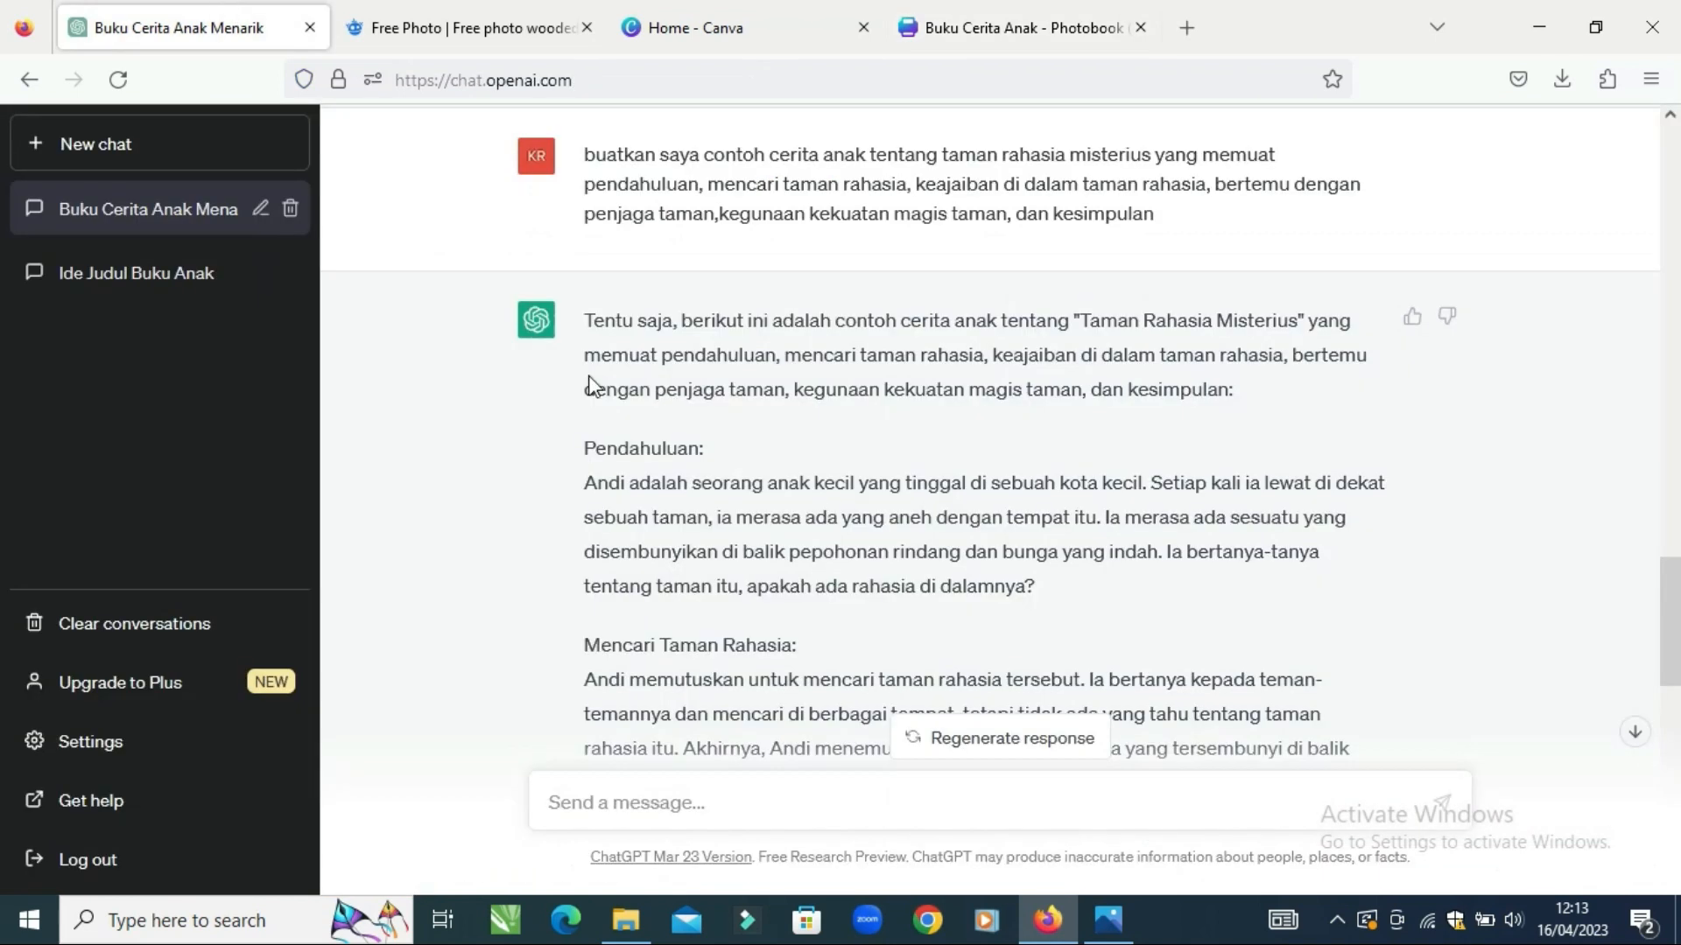
{"action": "left_click_drag", "start_coordinate": [585, 480], "coordinate": [1050, 582]}
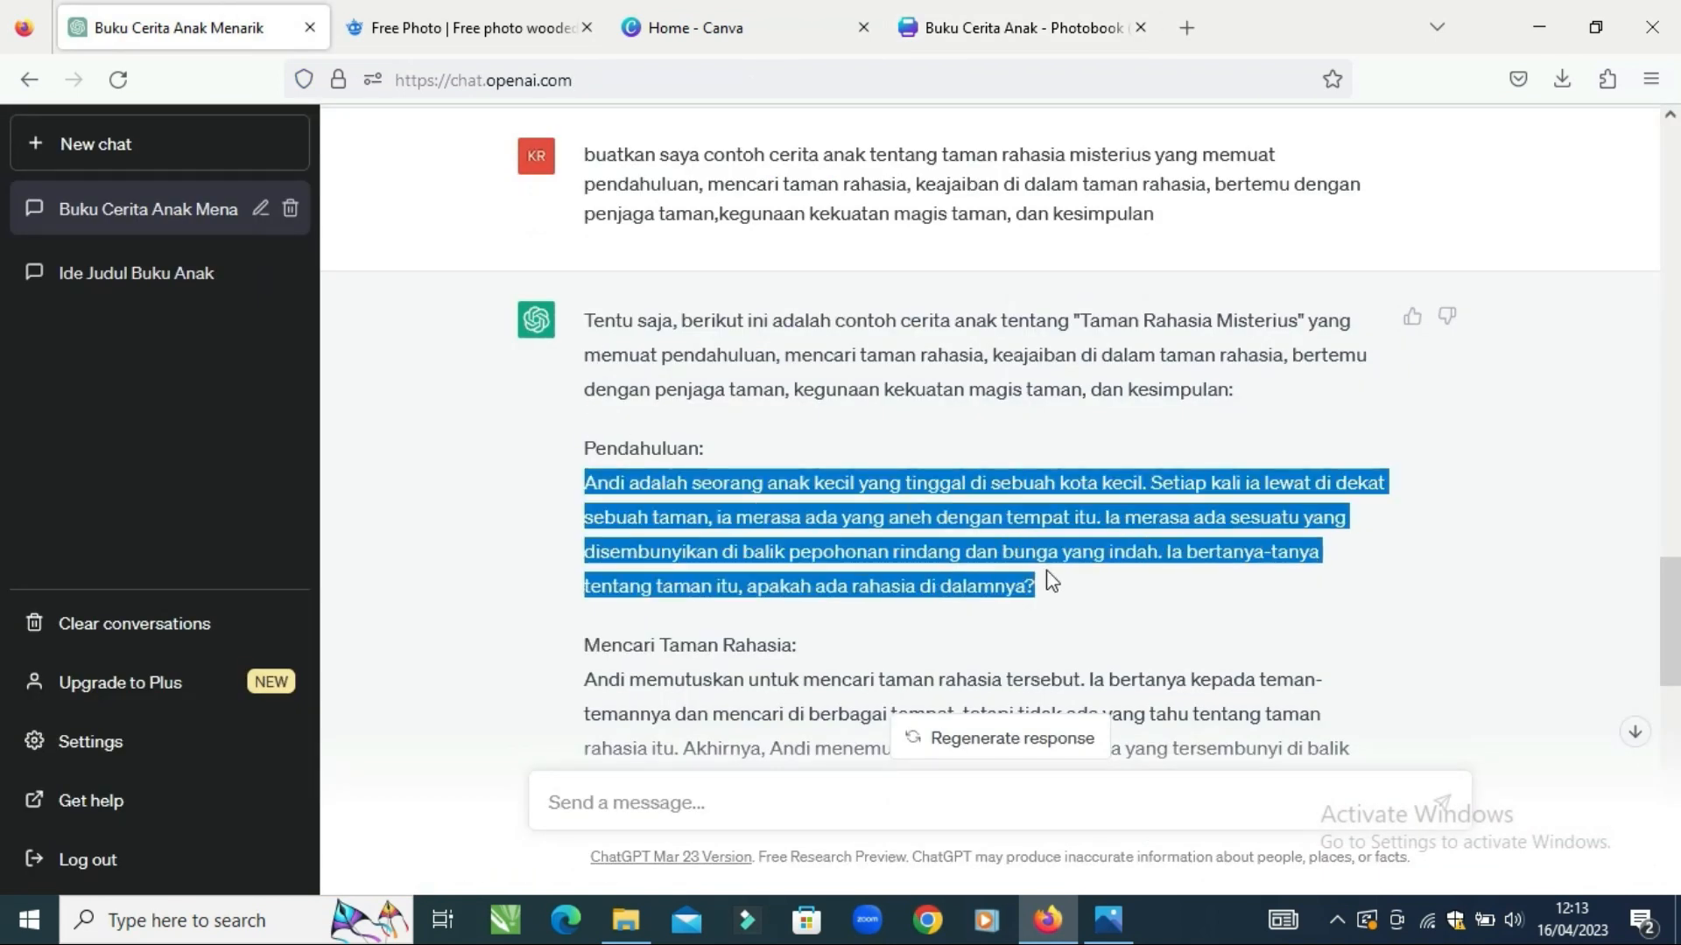
{"action": "right_click", "coordinate": [926, 585]}
{"action": "left_click", "coordinate": [946, 607]}
- Paste the copied paragraph onto page 3 in Canva and place it in the blank strip under the illustration
{"action": "left_click", "coordinate": [1050, 27]}
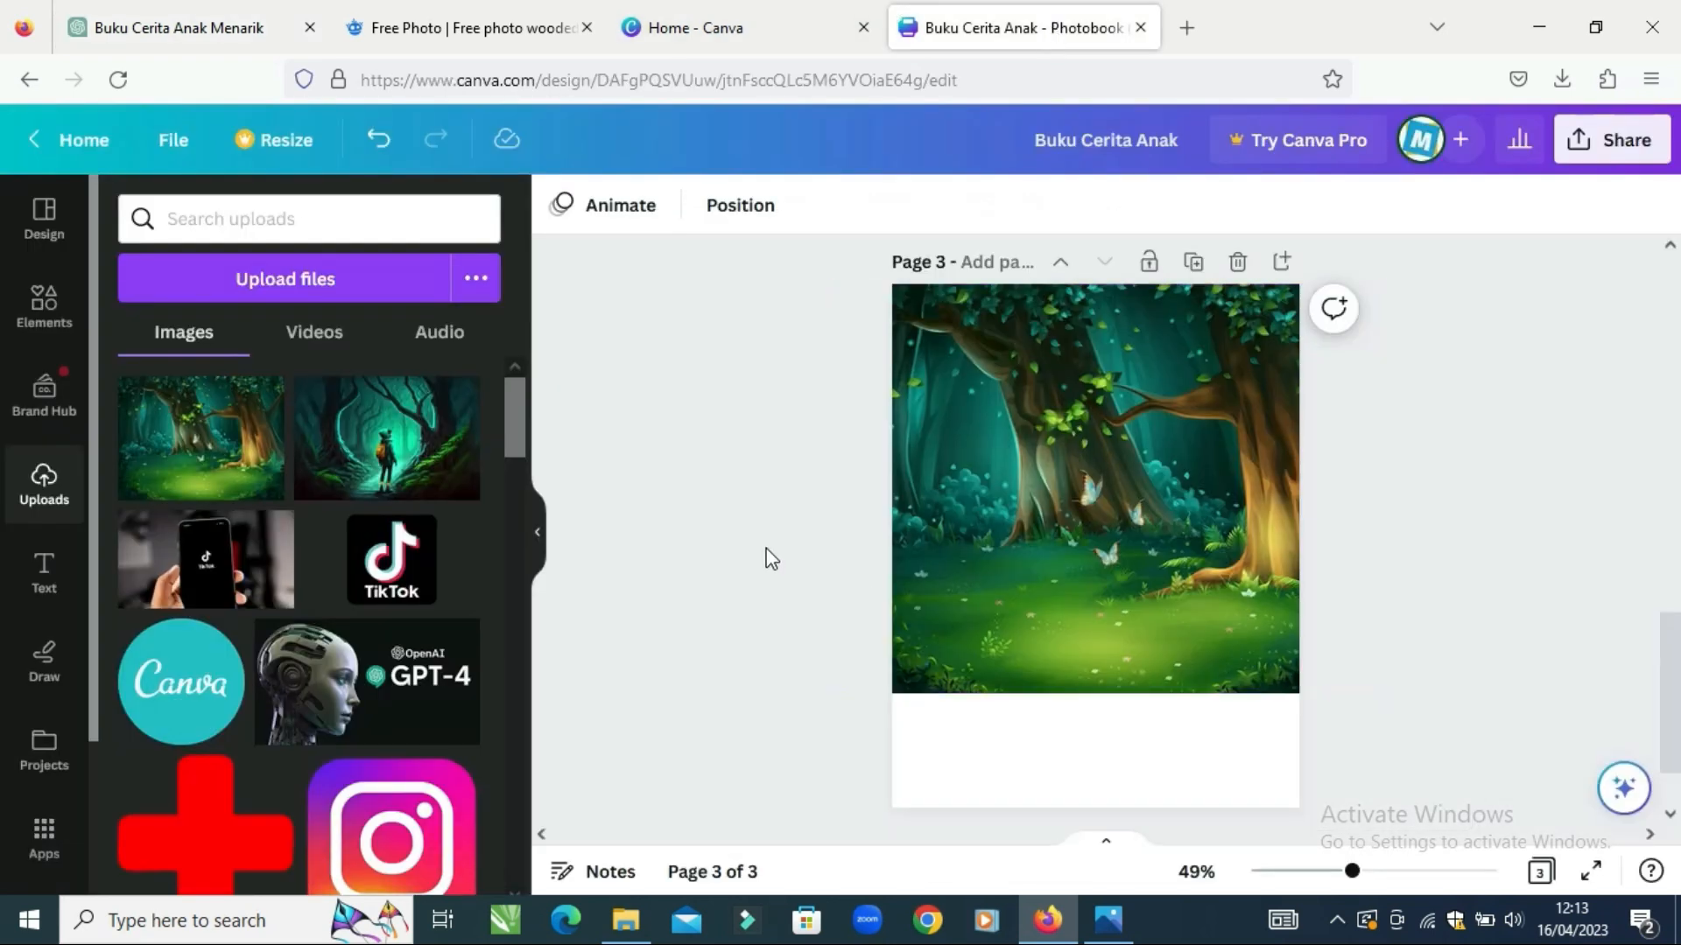
{"action": "key", "text": "ctrl+v"}
{"action": "left_click", "coordinate": [791, 544]}
{"action": "left_click_drag", "start_coordinate": [1110, 682], "coordinate": [1106, 751]}
- Change the whole page 3 paragraph's text color to black
{"action": "double_click", "coordinate": [1110, 768]}
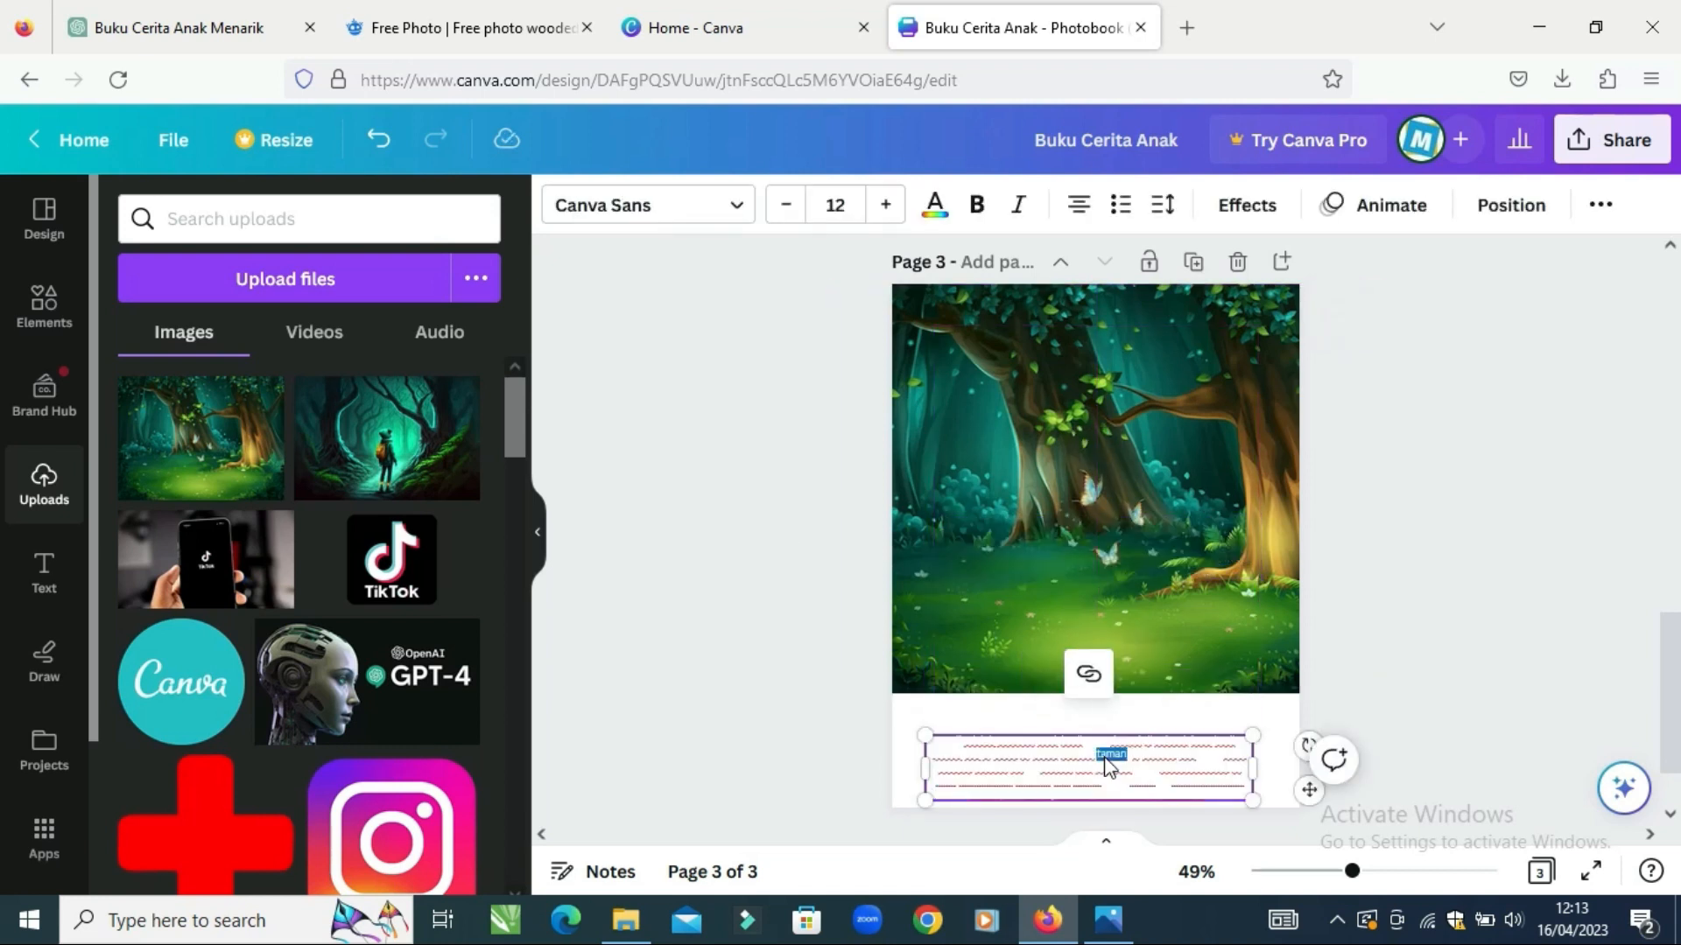
{"action": "key", "text": "ctrl+a"}
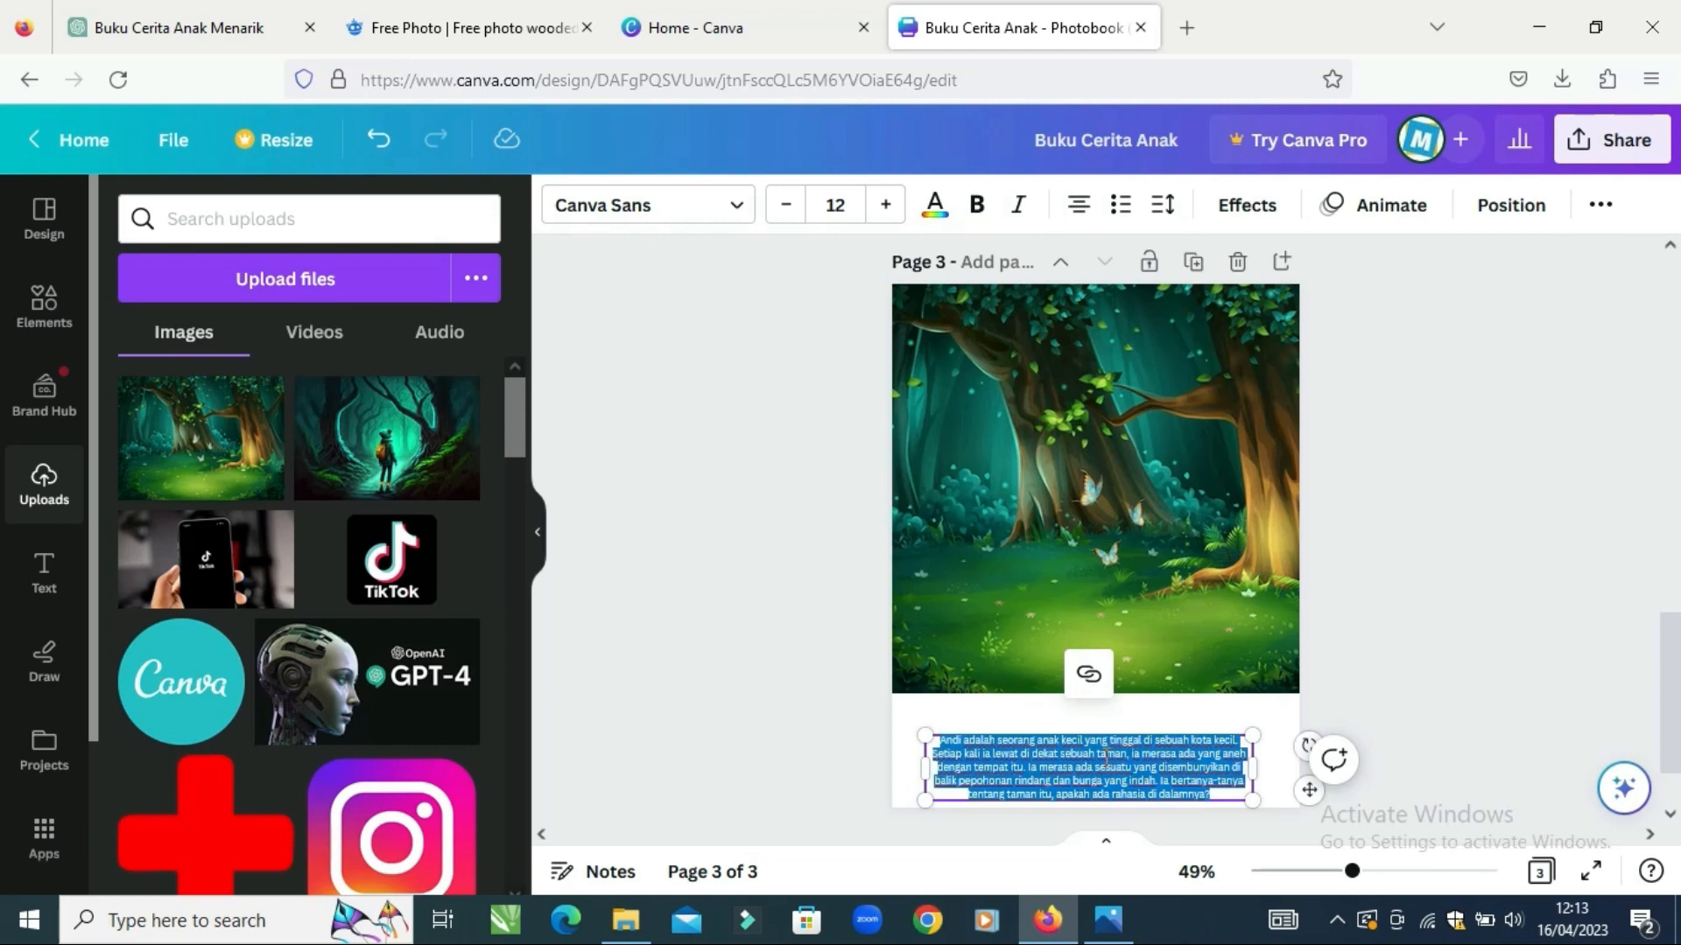
{"action": "left_click", "coordinate": [935, 204]}
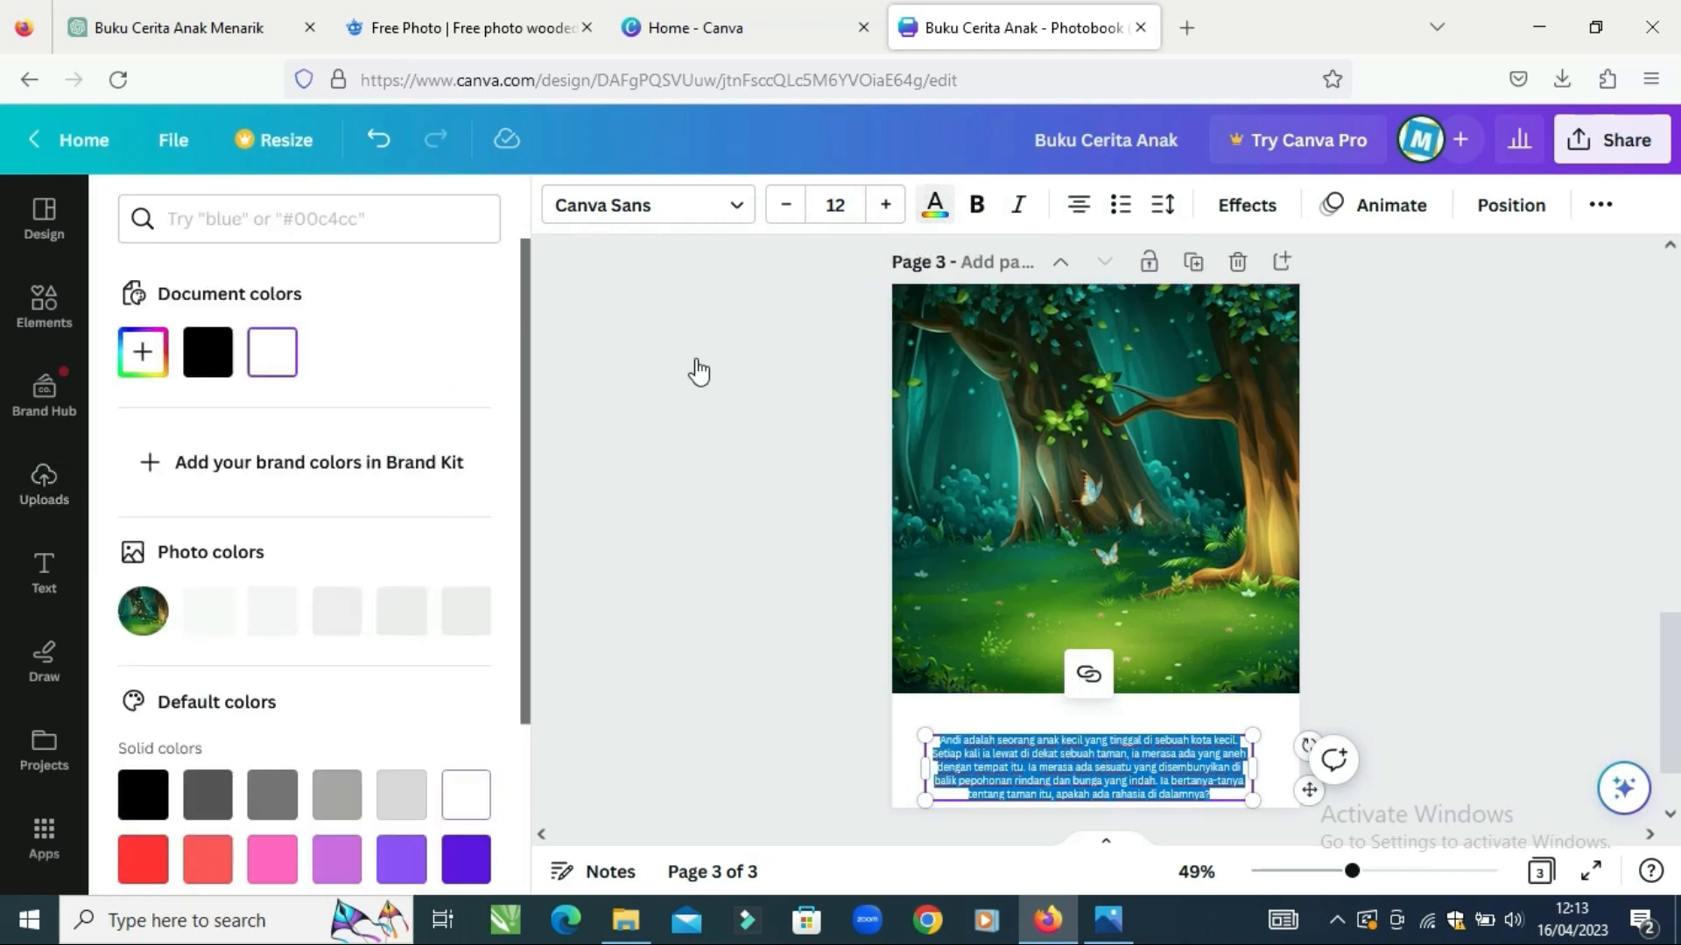
{"action": "left_click", "coordinate": [207, 351]}
{"action": "left_click", "coordinate": [1468, 674]}
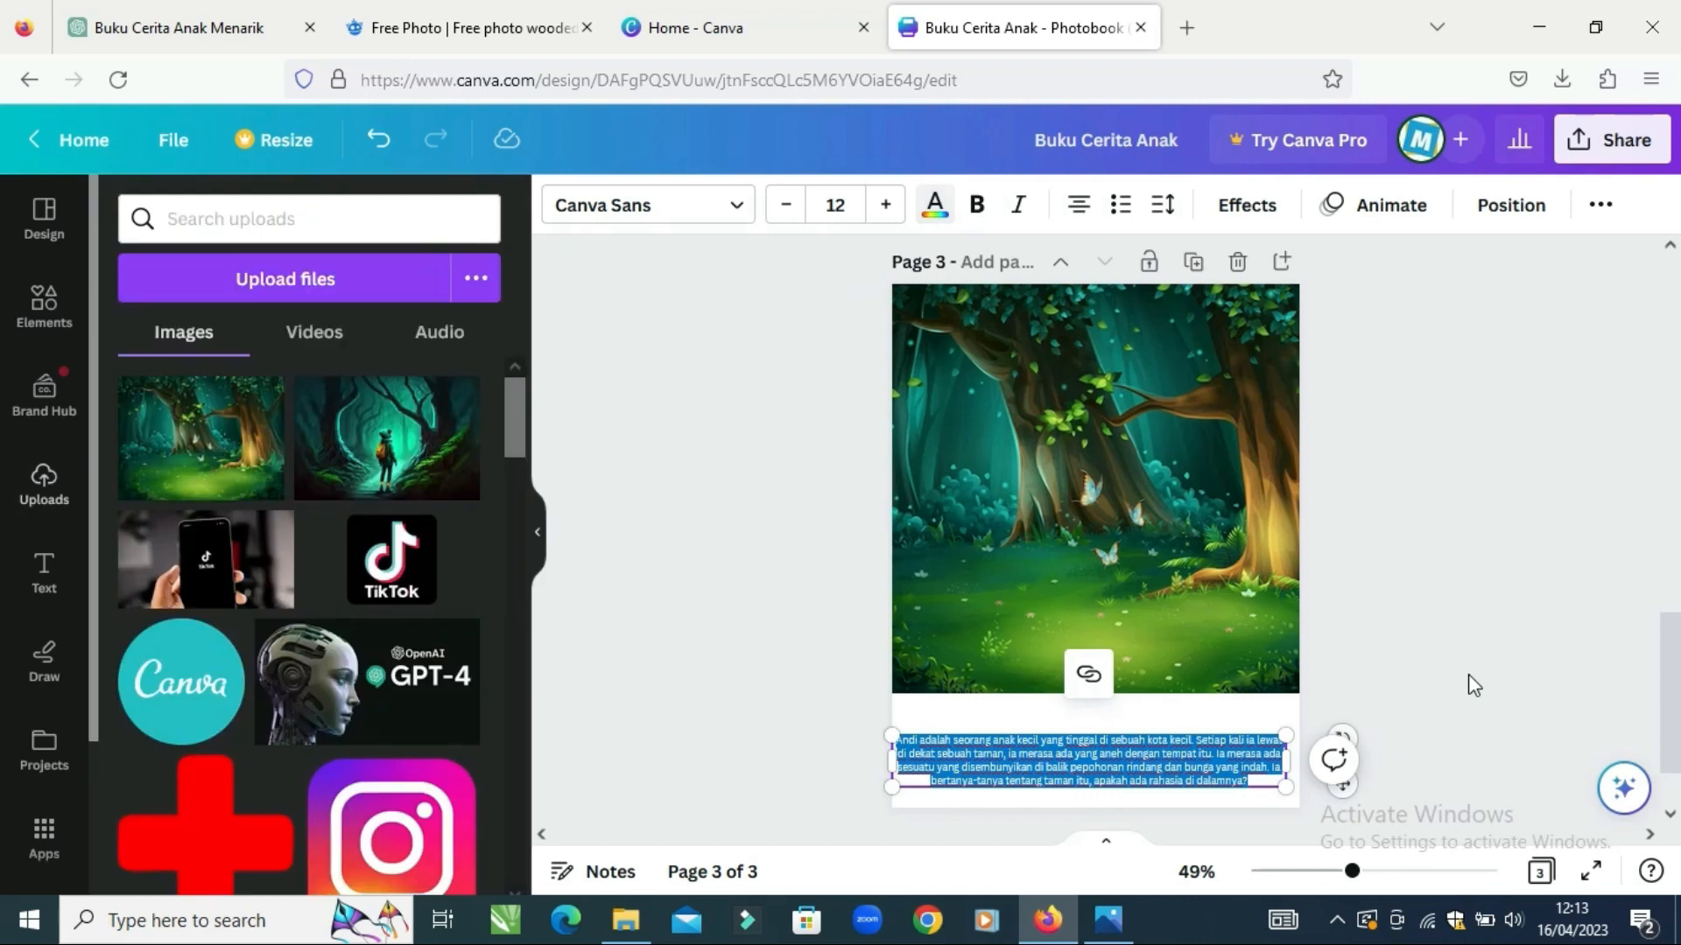
{"action": "left_click", "coordinate": [1468, 674]}
- Move the page 3 paragraph closer to the illustration and enlarge its text to size 15, spanning nearly the full page width
{"action": "left_click_drag", "start_coordinate": [1253, 758], "coordinate": [1254, 740]}
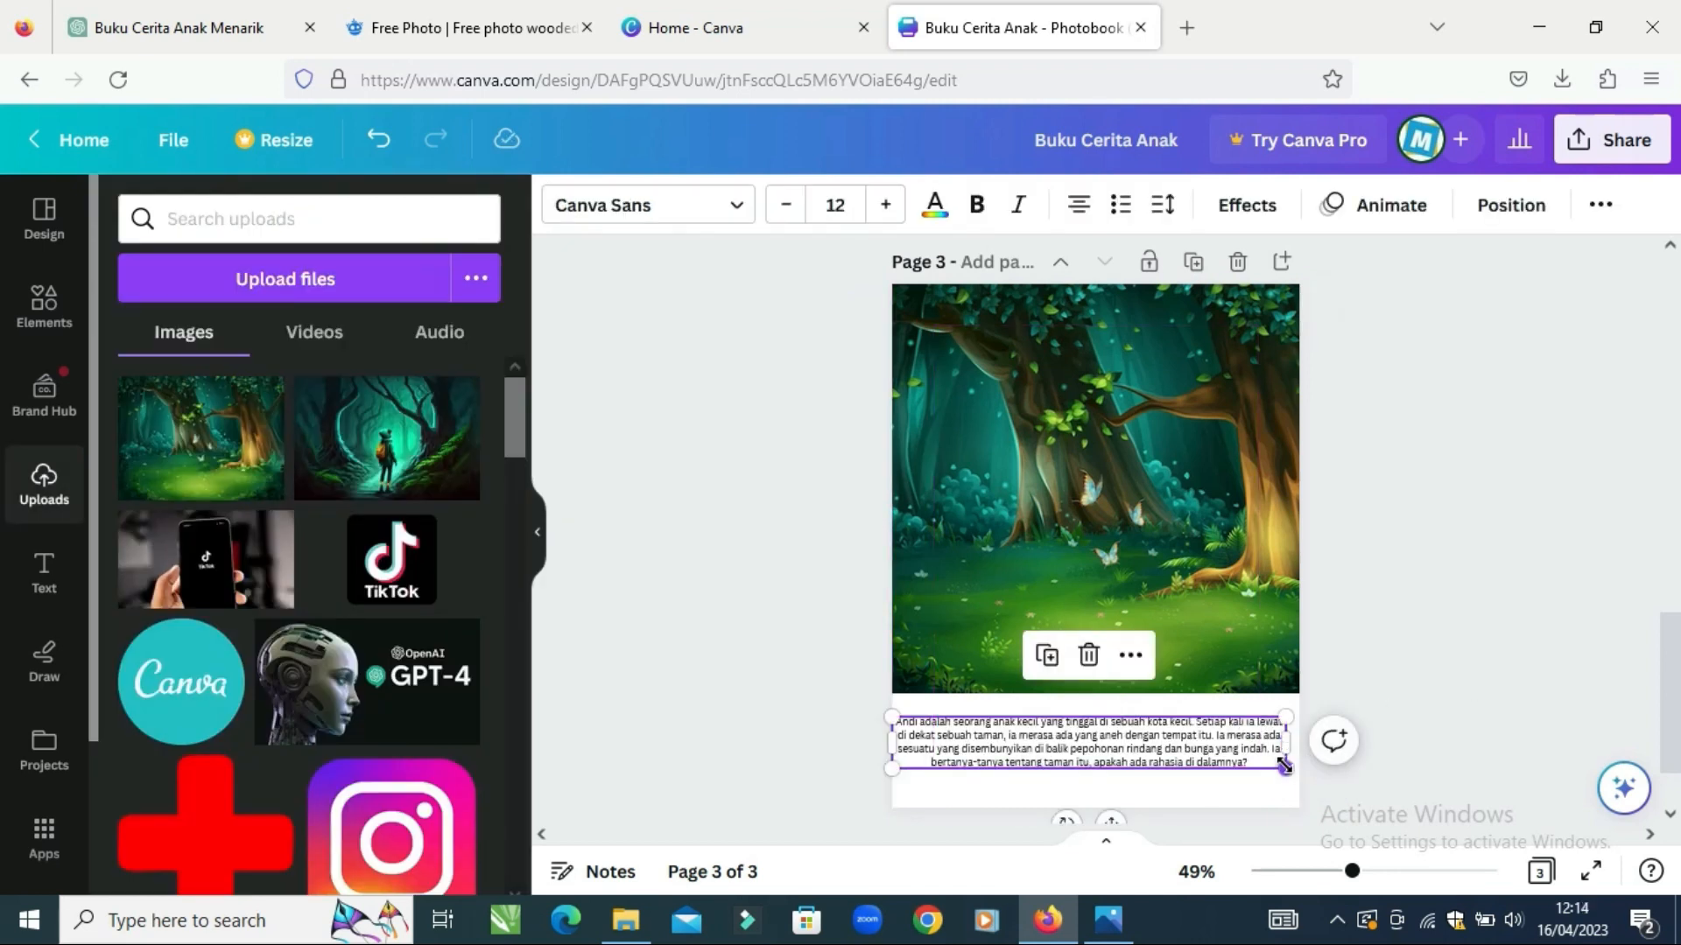
{"action": "left_click_drag", "start_coordinate": [1283, 769], "coordinate": [1301, 771]}
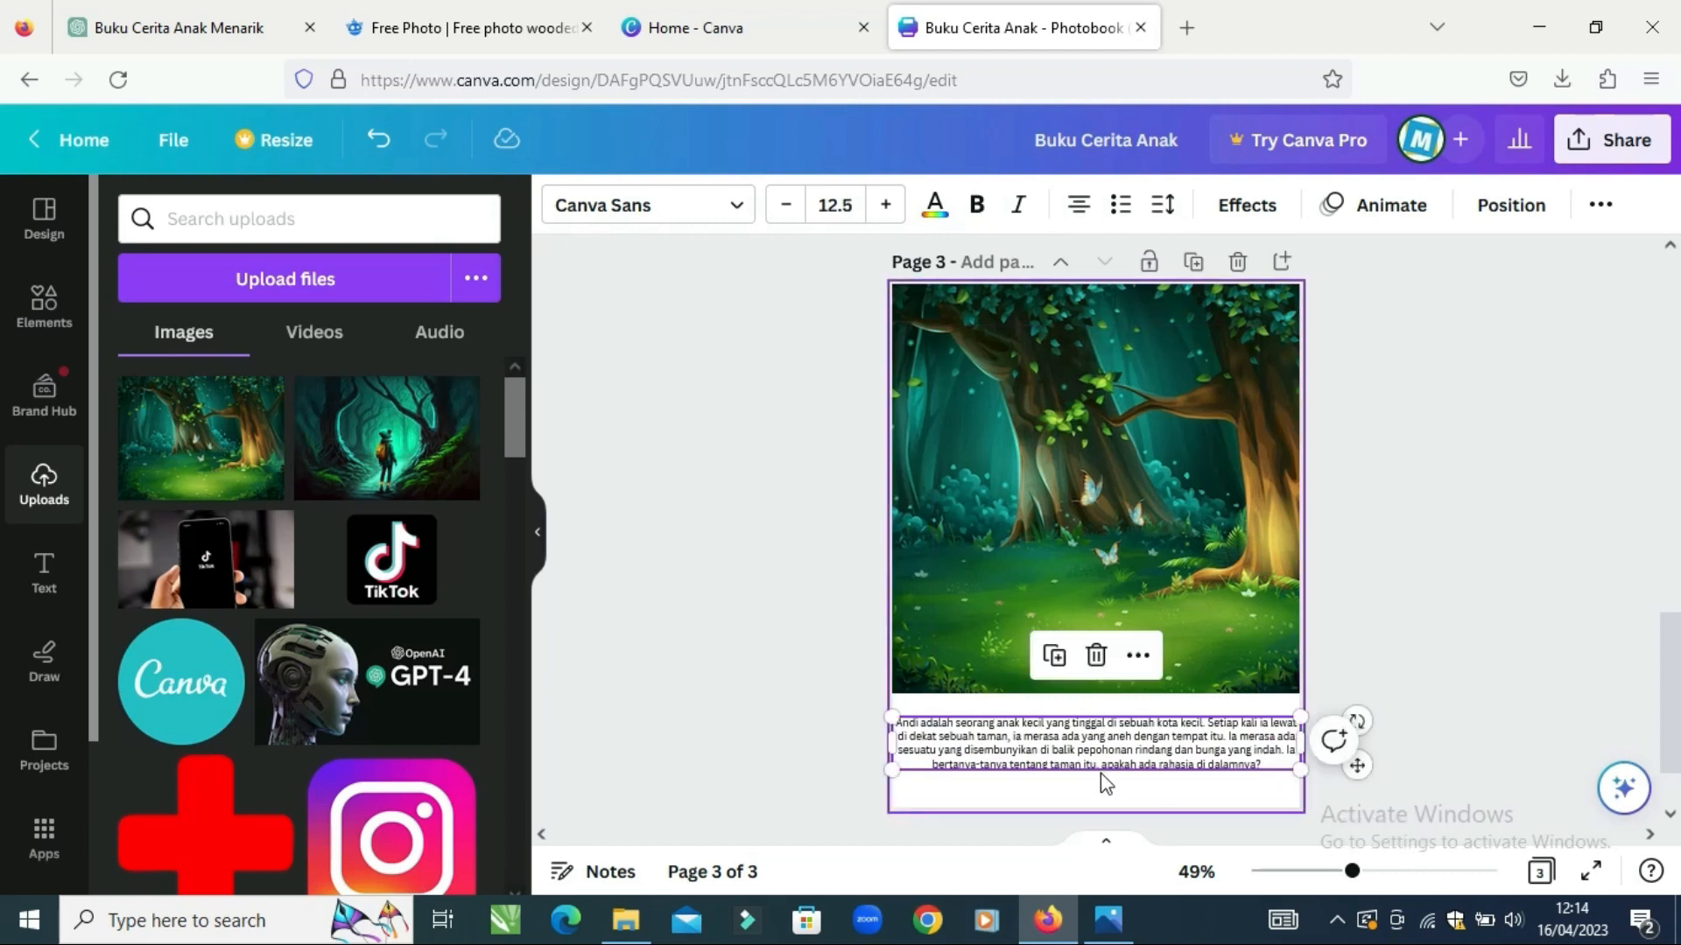
{"action": "double_click", "coordinate": [1108, 768]}
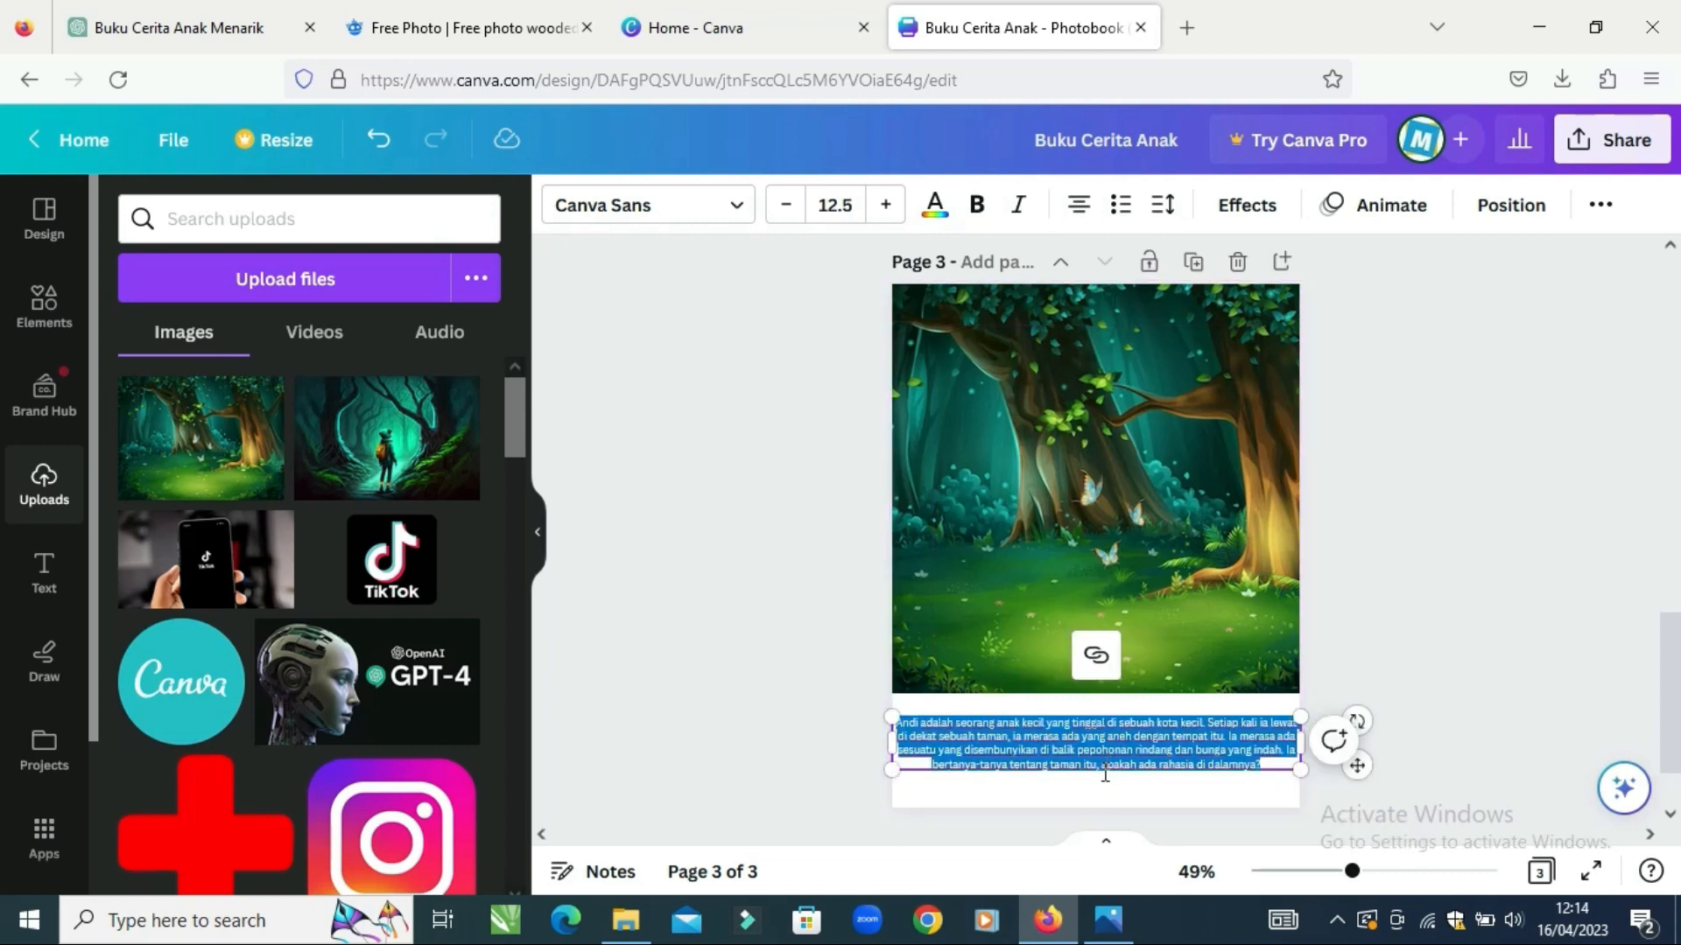
{"action": "left_click", "coordinate": [1104, 744]}
{"action": "mouse_move", "coordinate": [1299, 776]}
{"action": "left_mouse_down"}
{"action": "mouse_move", "coordinate": [1297, 795]}
{"action": "mouse_move", "coordinate": [1259, 797]}
{"action": "mouse_move", "coordinate": [1293, 799]}
{"action": "left_mouse_up"}
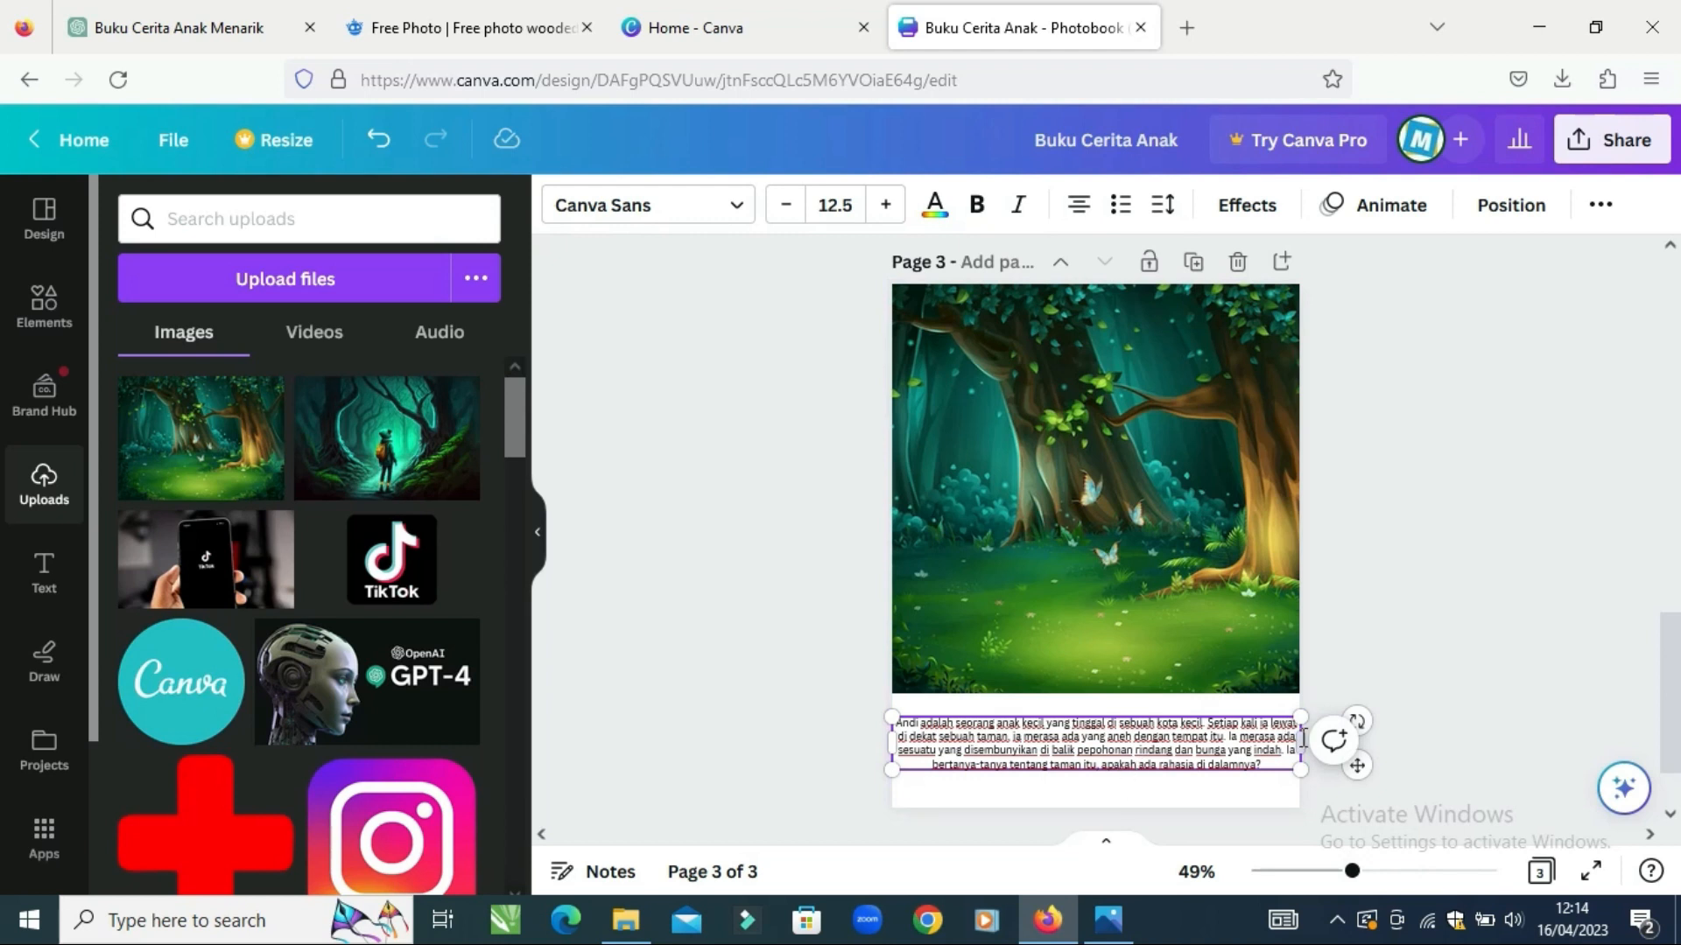
{"action": "left_click_drag", "start_coordinate": [1301, 740], "coordinate": [1292, 800]}
{"action": "left_click", "coordinate": [1425, 681]}
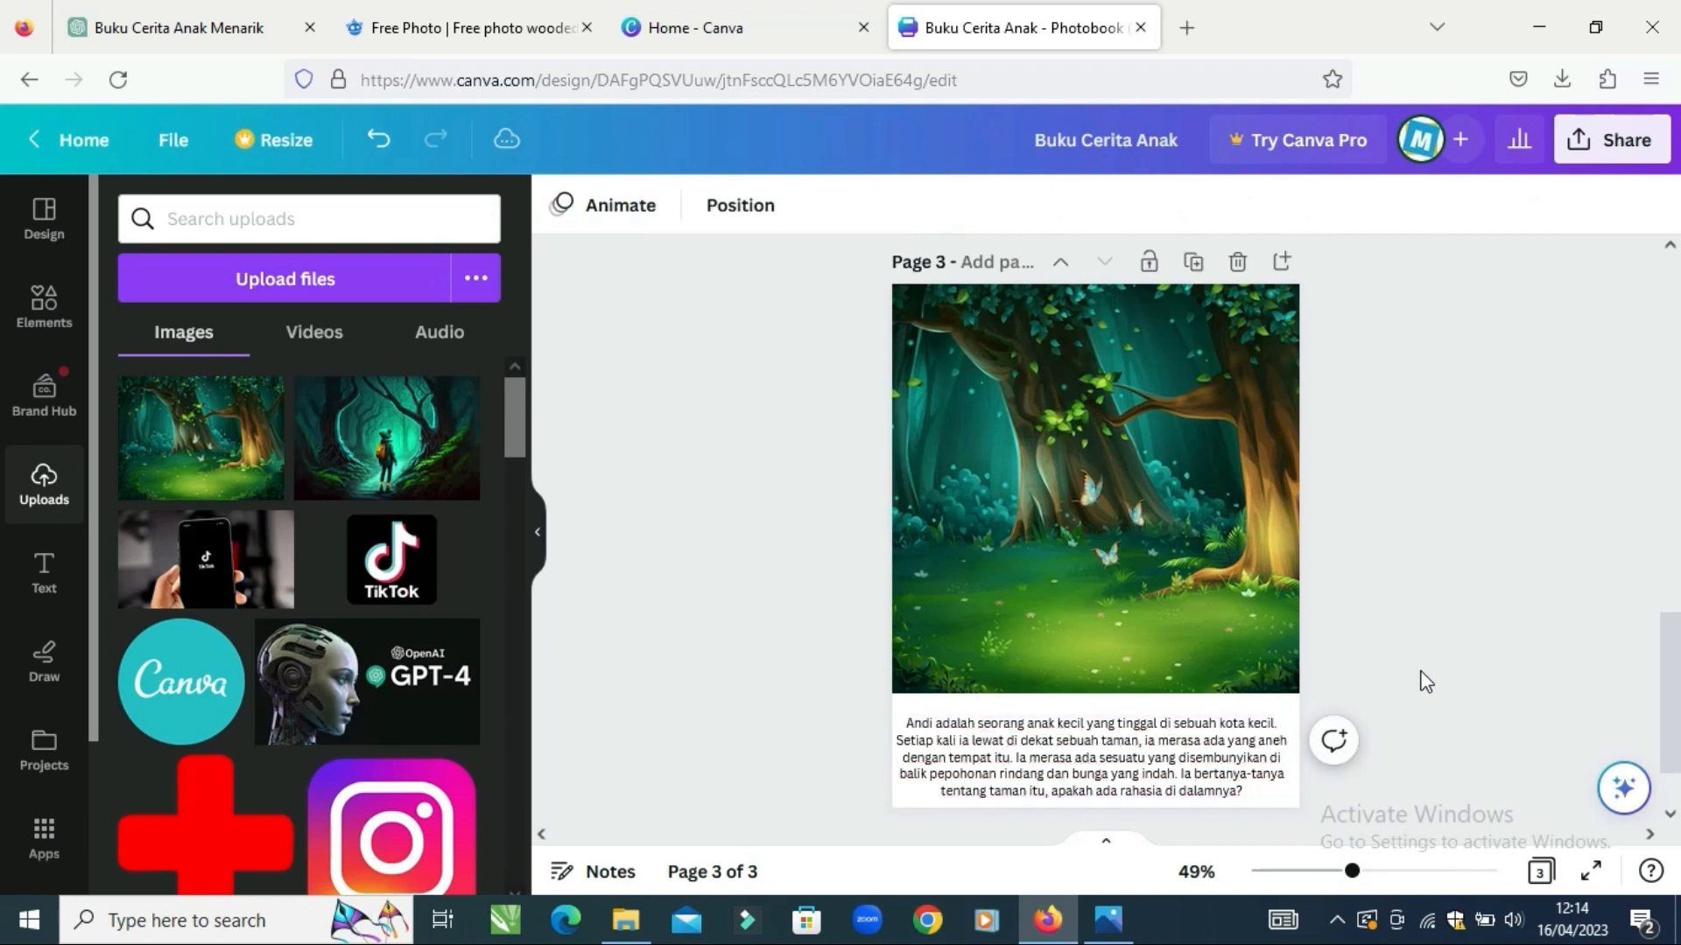
- Set the page 3 paragraph's font to Comic Sans and scale the text box to the page width at size 15.3
{"action": "double_click", "coordinate": [1159, 772]}
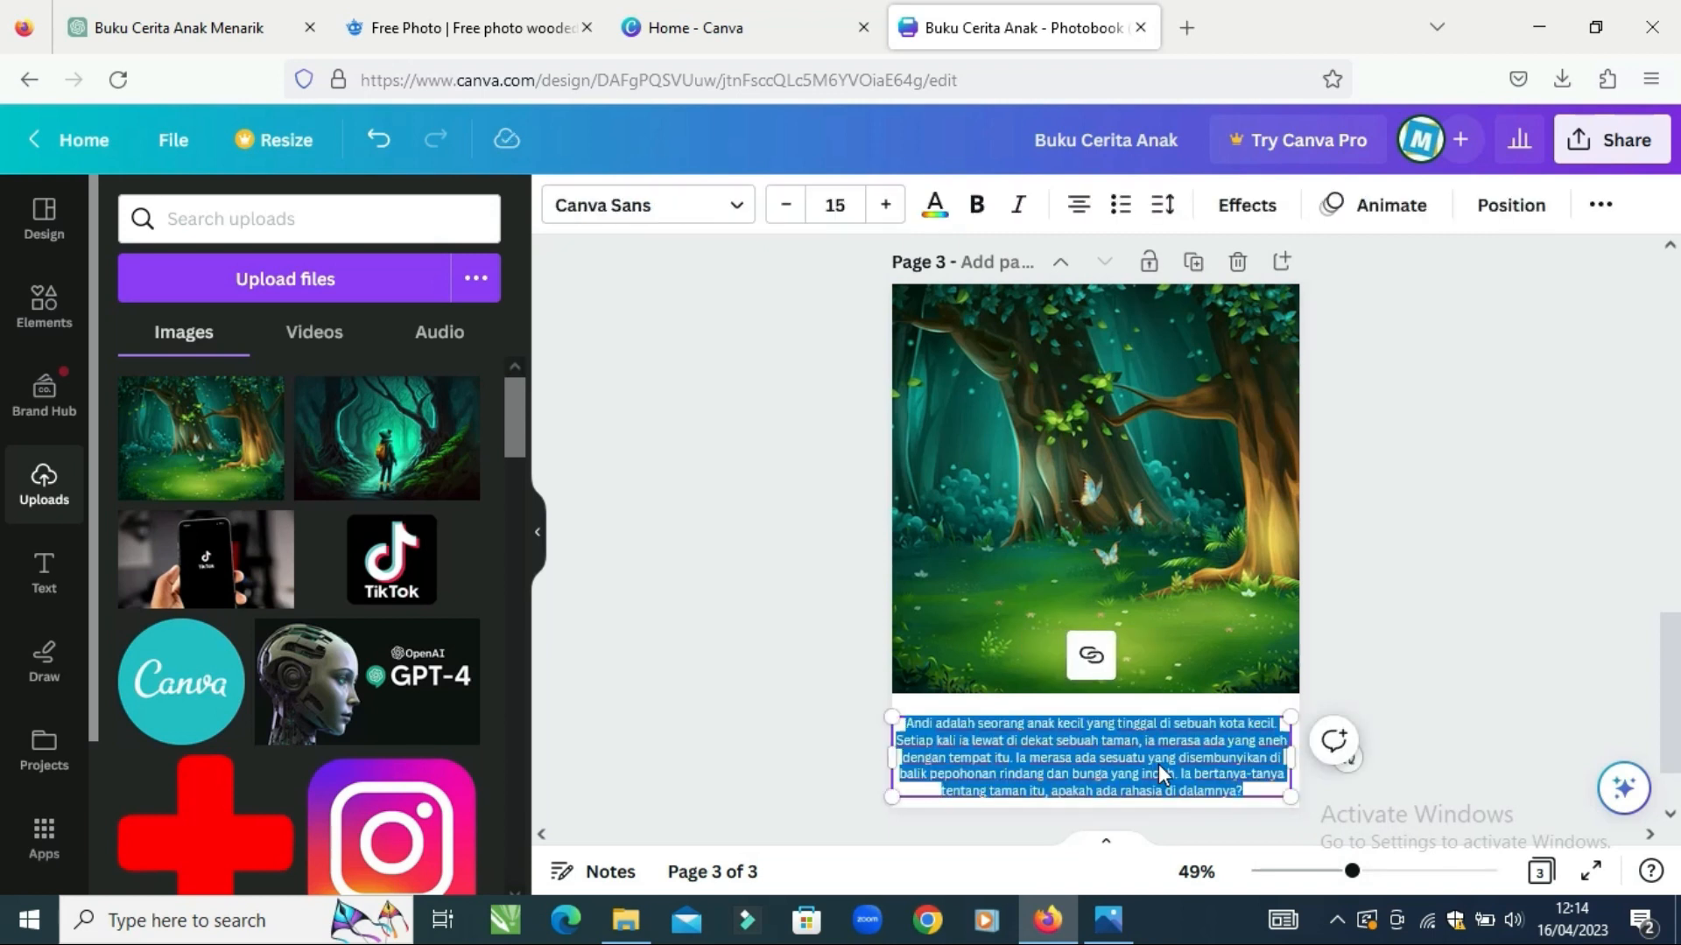
{"action": "left_click", "coordinate": [725, 210]}
{"action": "left_click_drag", "start_coordinate": [522, 461], "coordinate": [537, 642]}
{"action": "left_click", "coordinate": [206, 542]}
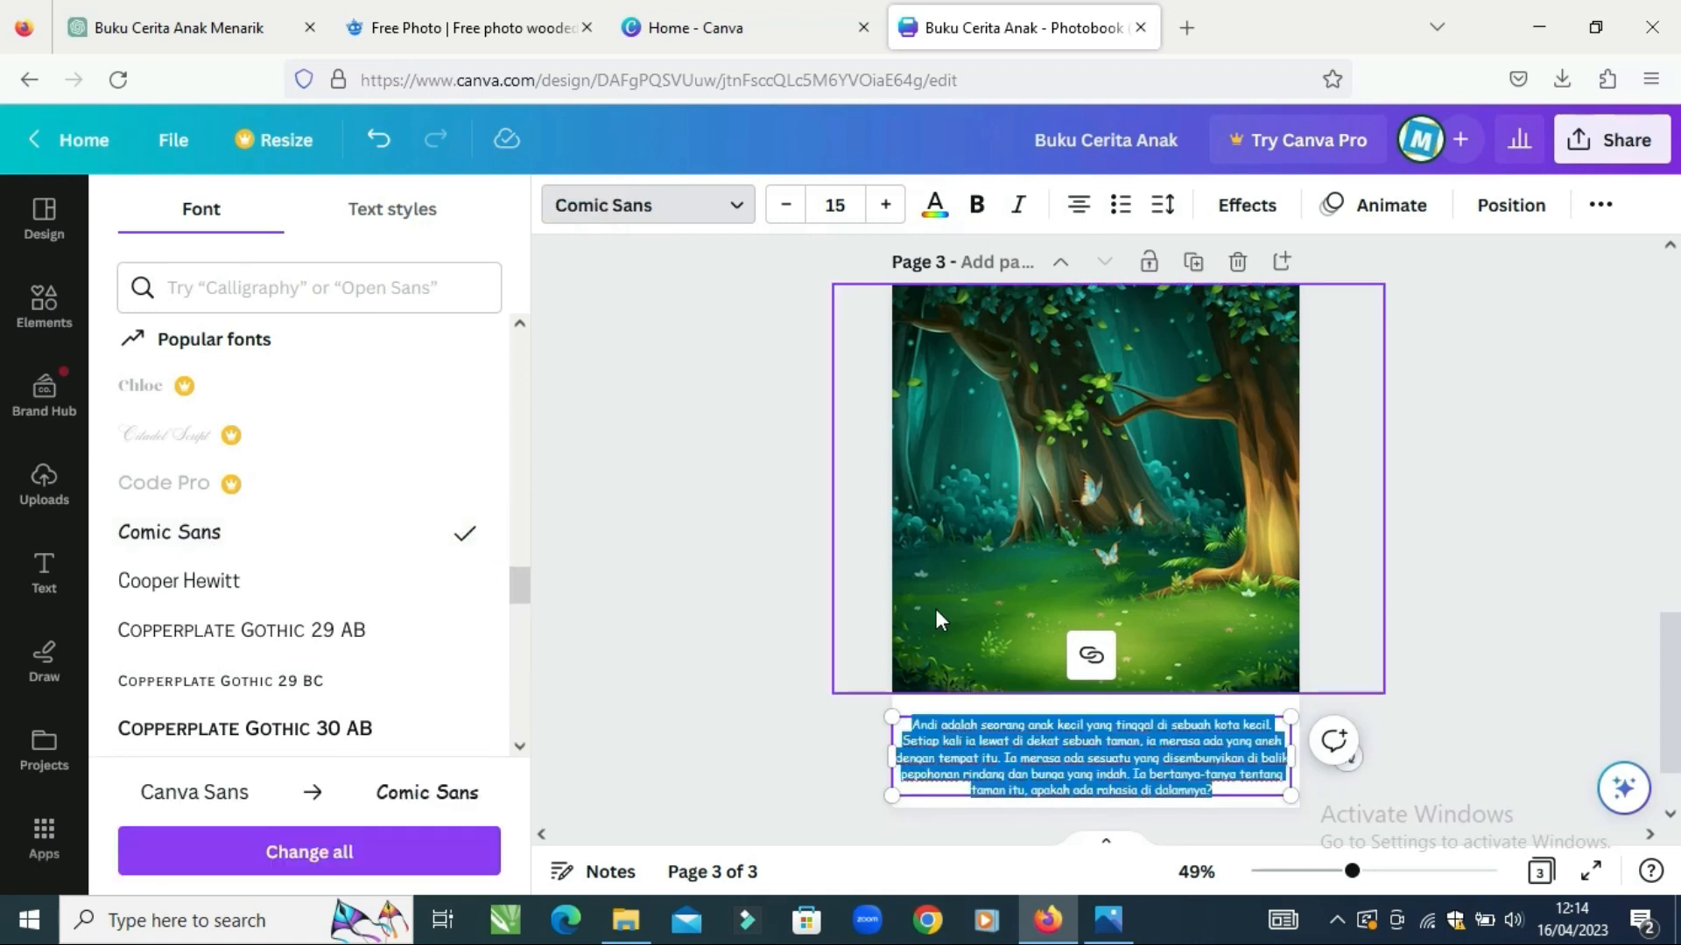
{"action": "left_click_drag", "start_coordinate": [1288, 718], "coordinate": [1300, 708]}
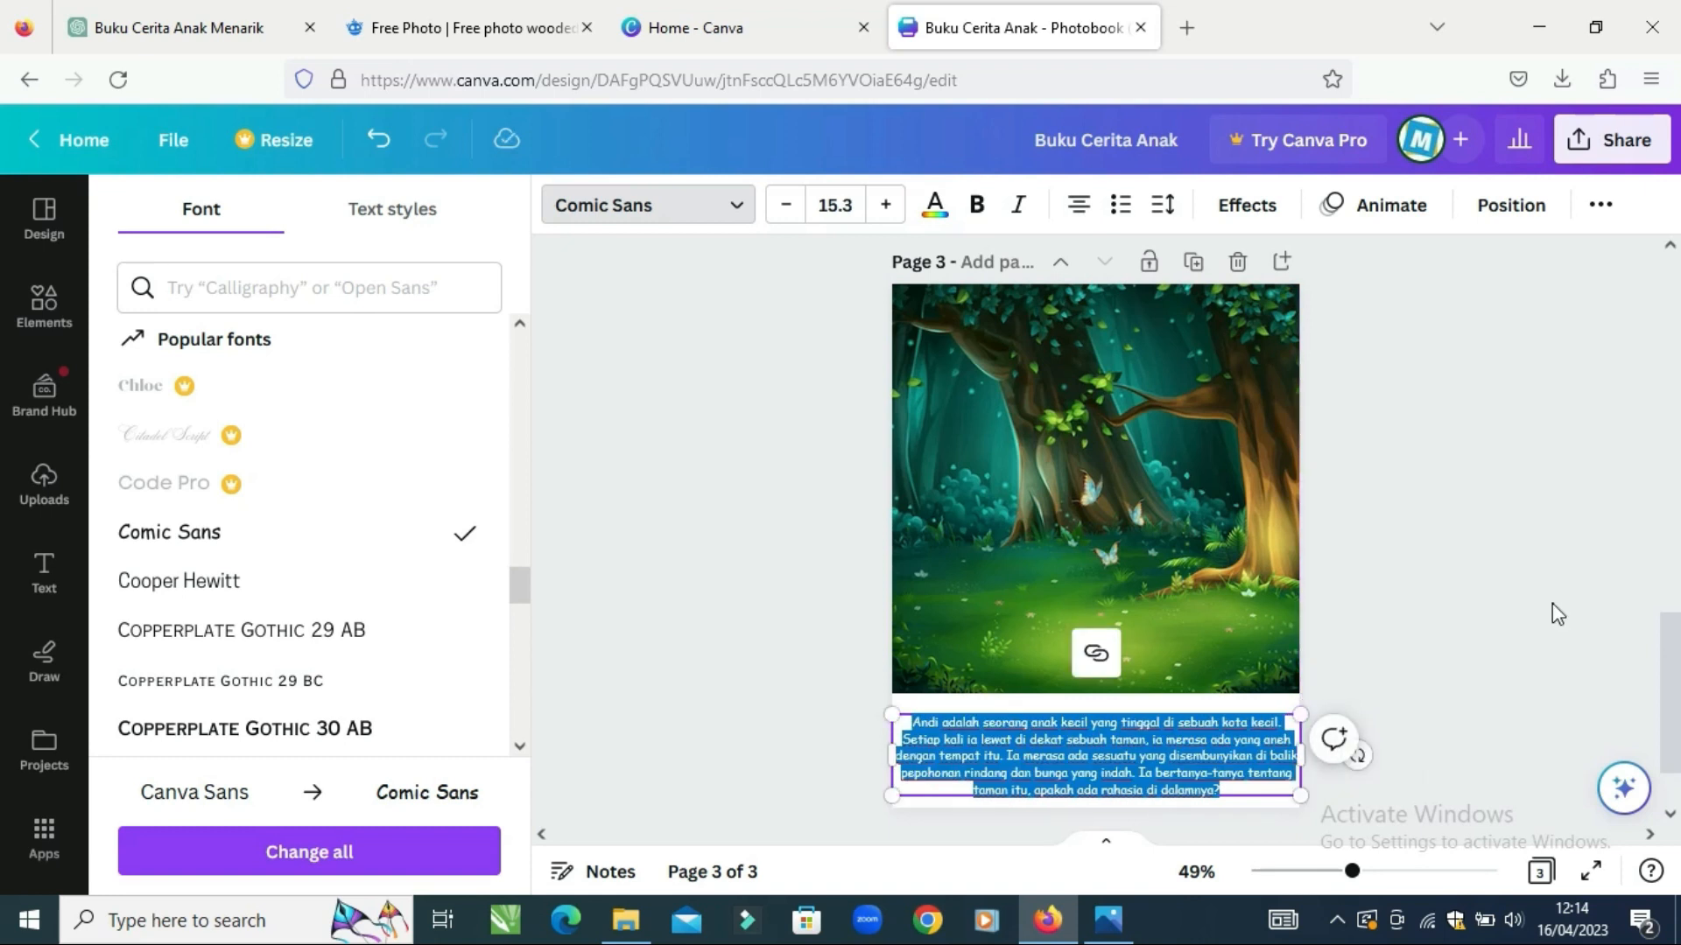
{"action": "key", "text": "Escape"}
{"action": "key", "text": "Escape"}
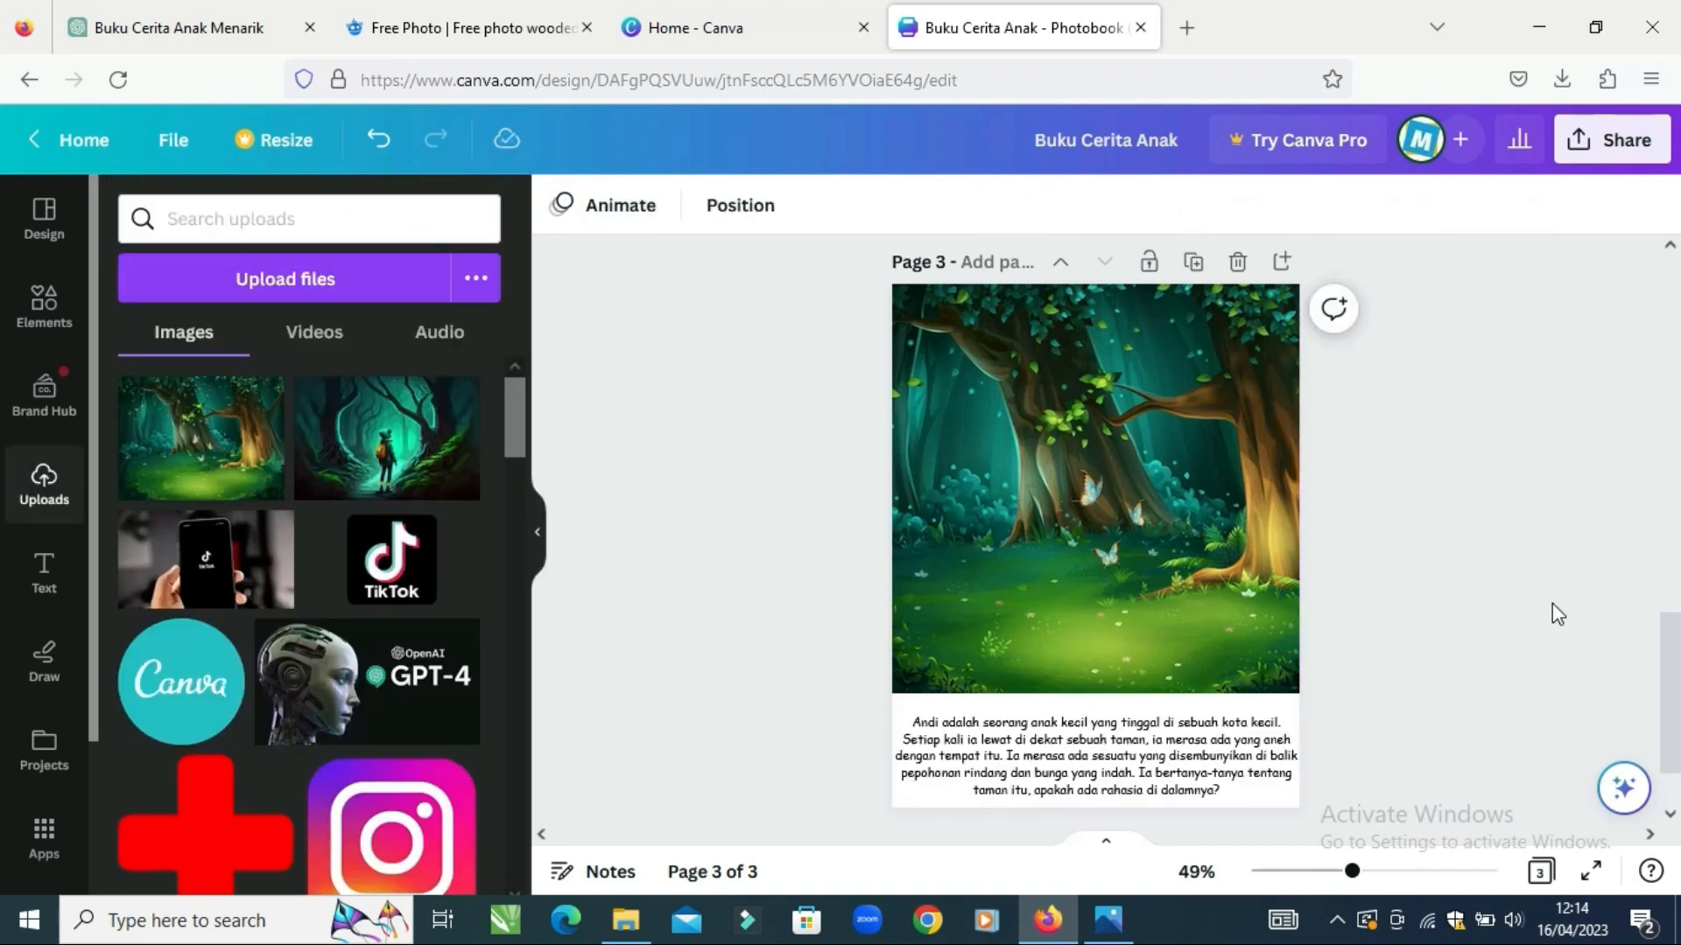
- Move the page 3 paragraph slightly up toward the illustration and left-align its text
{"action": "left_click_drag", "start_coordinate": [1164, 748], "coordinate": [1164, 737]}
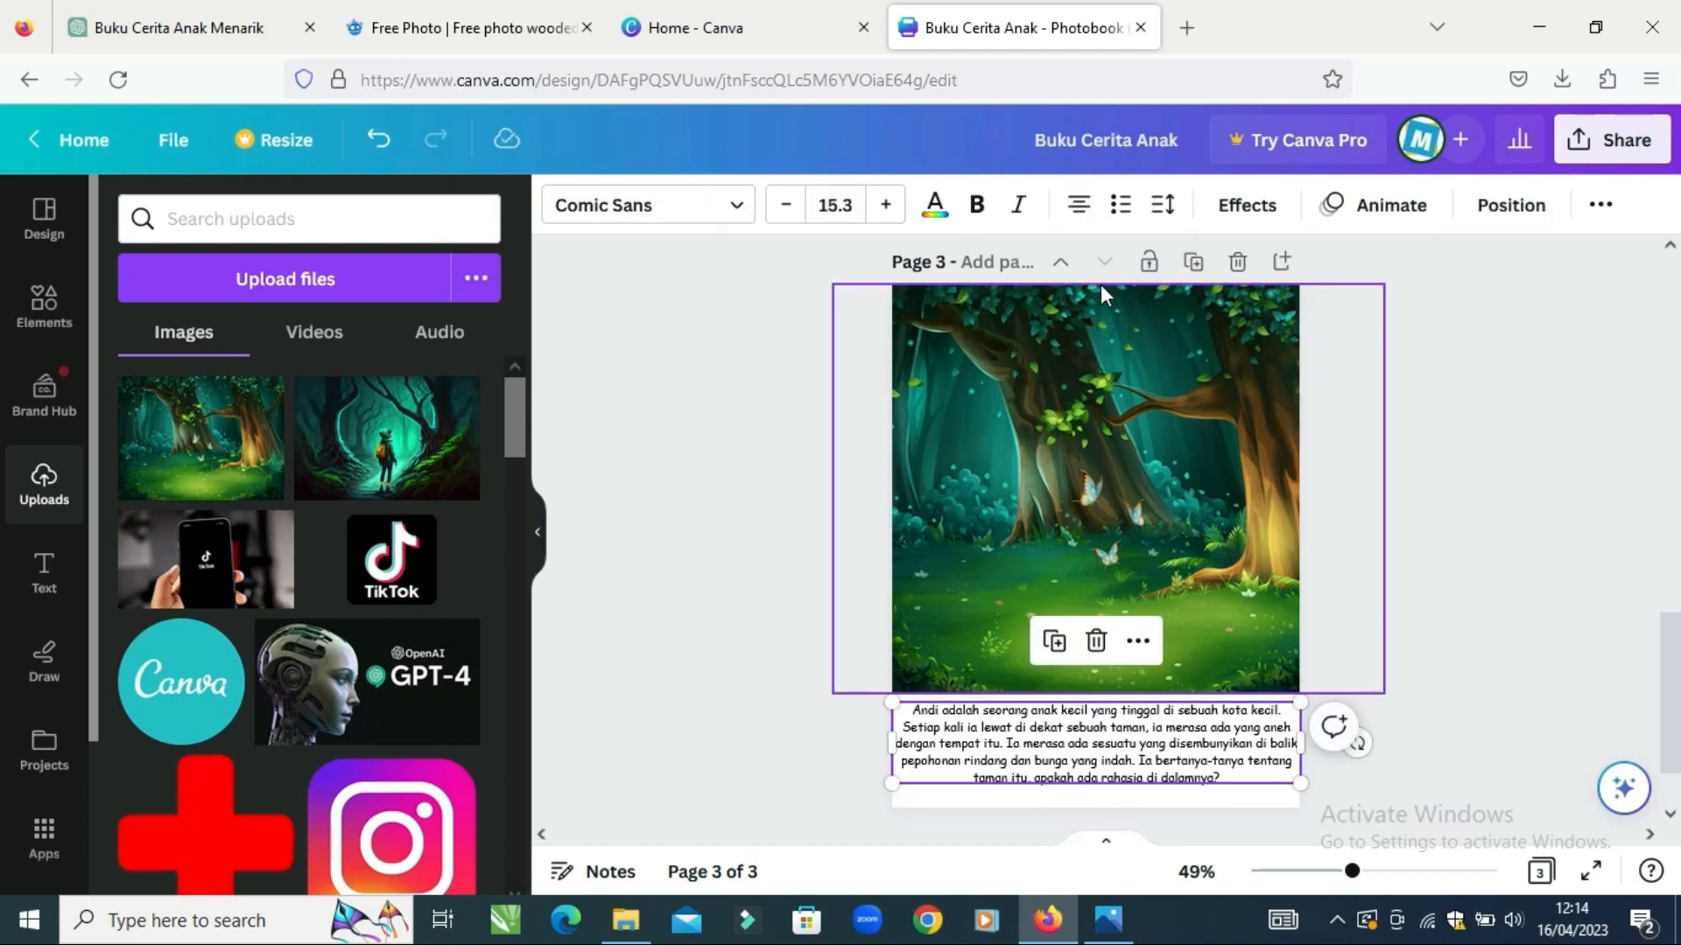
{"action": "left_click", "coordinate": [1079, 206]}
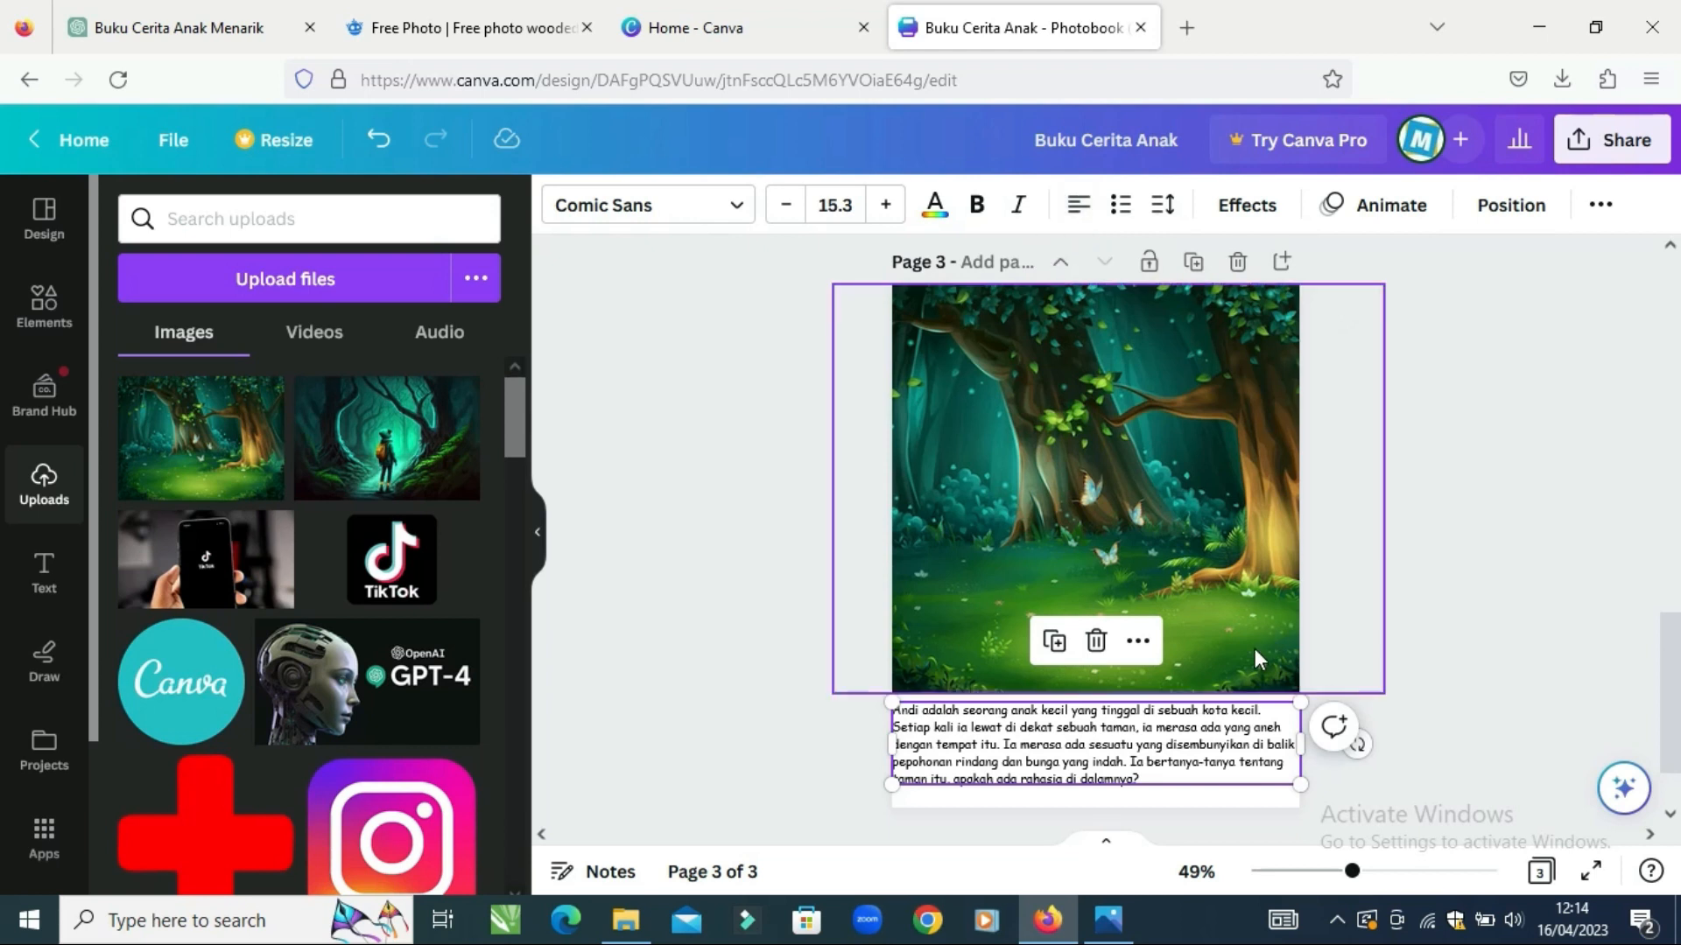
{"action": "left_click", "coordinate": [1525, 650]}
- Add a blank fourth page after page 3
{"action": "scroll", "coordinate": [1674, 717], "scroll_direction": "down", "scroll_amount": 2}
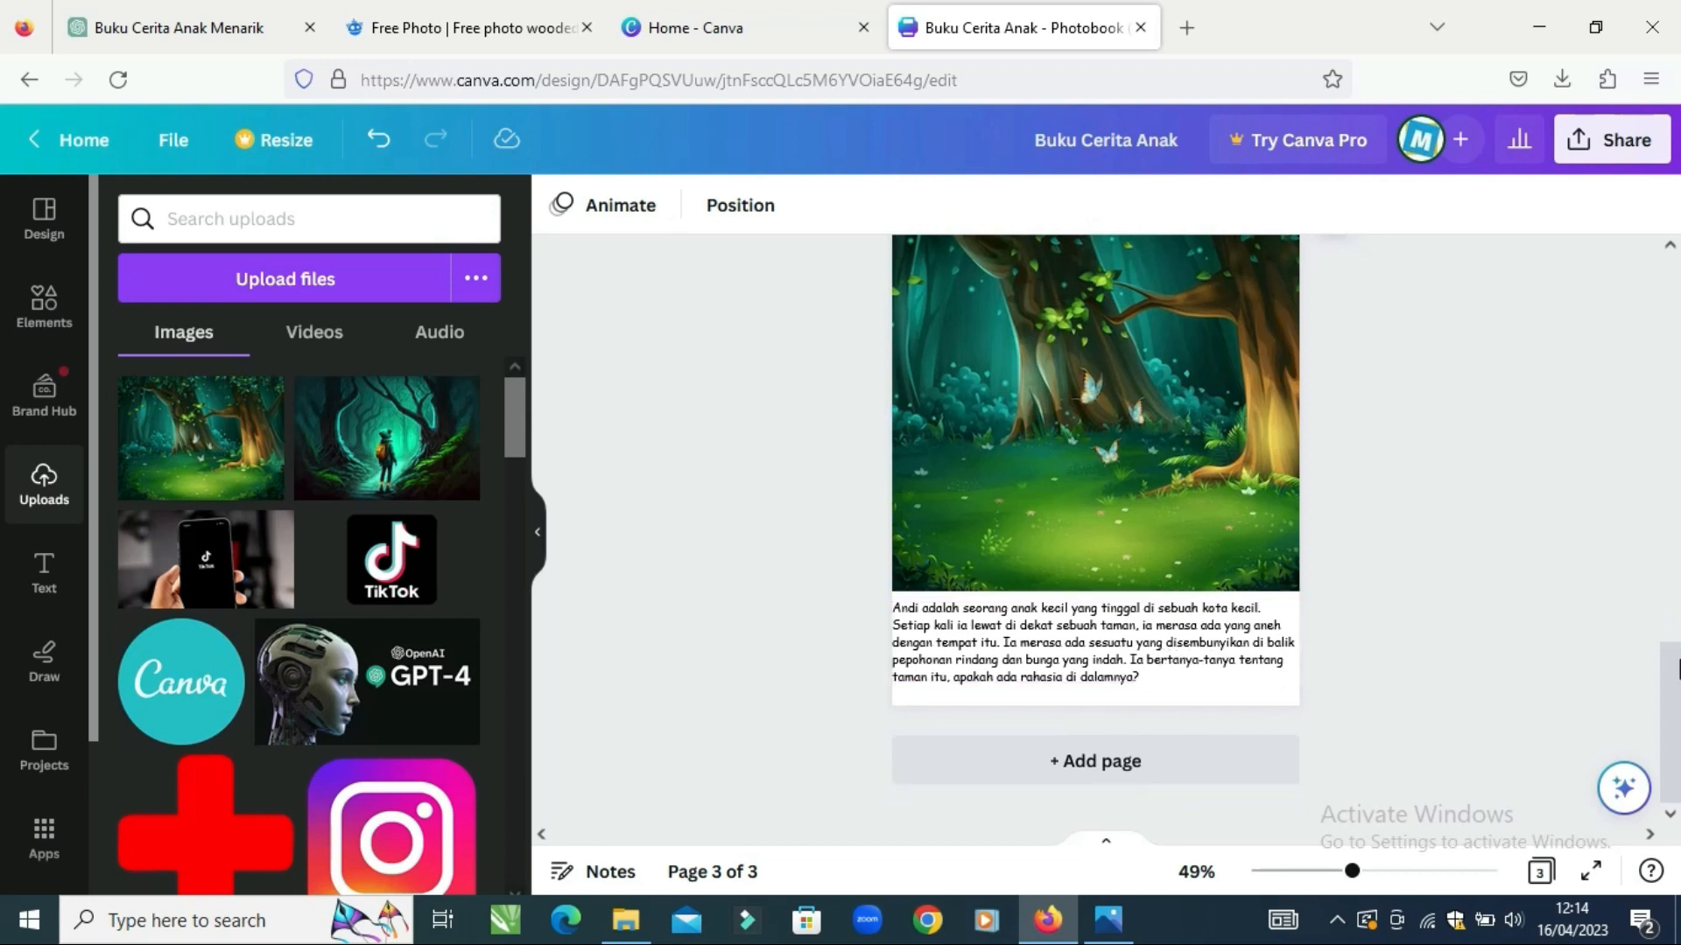
{"action": "mouse_move", "coordinate": [1676, 698]}
{"action": "left_mouse_down"}
{"action": "mouse_move", "coordinate": [1676, 335]}
{"action": "mouse_move", "coordinate": [1676, 723]}
{"action": "left_mouse_up"}
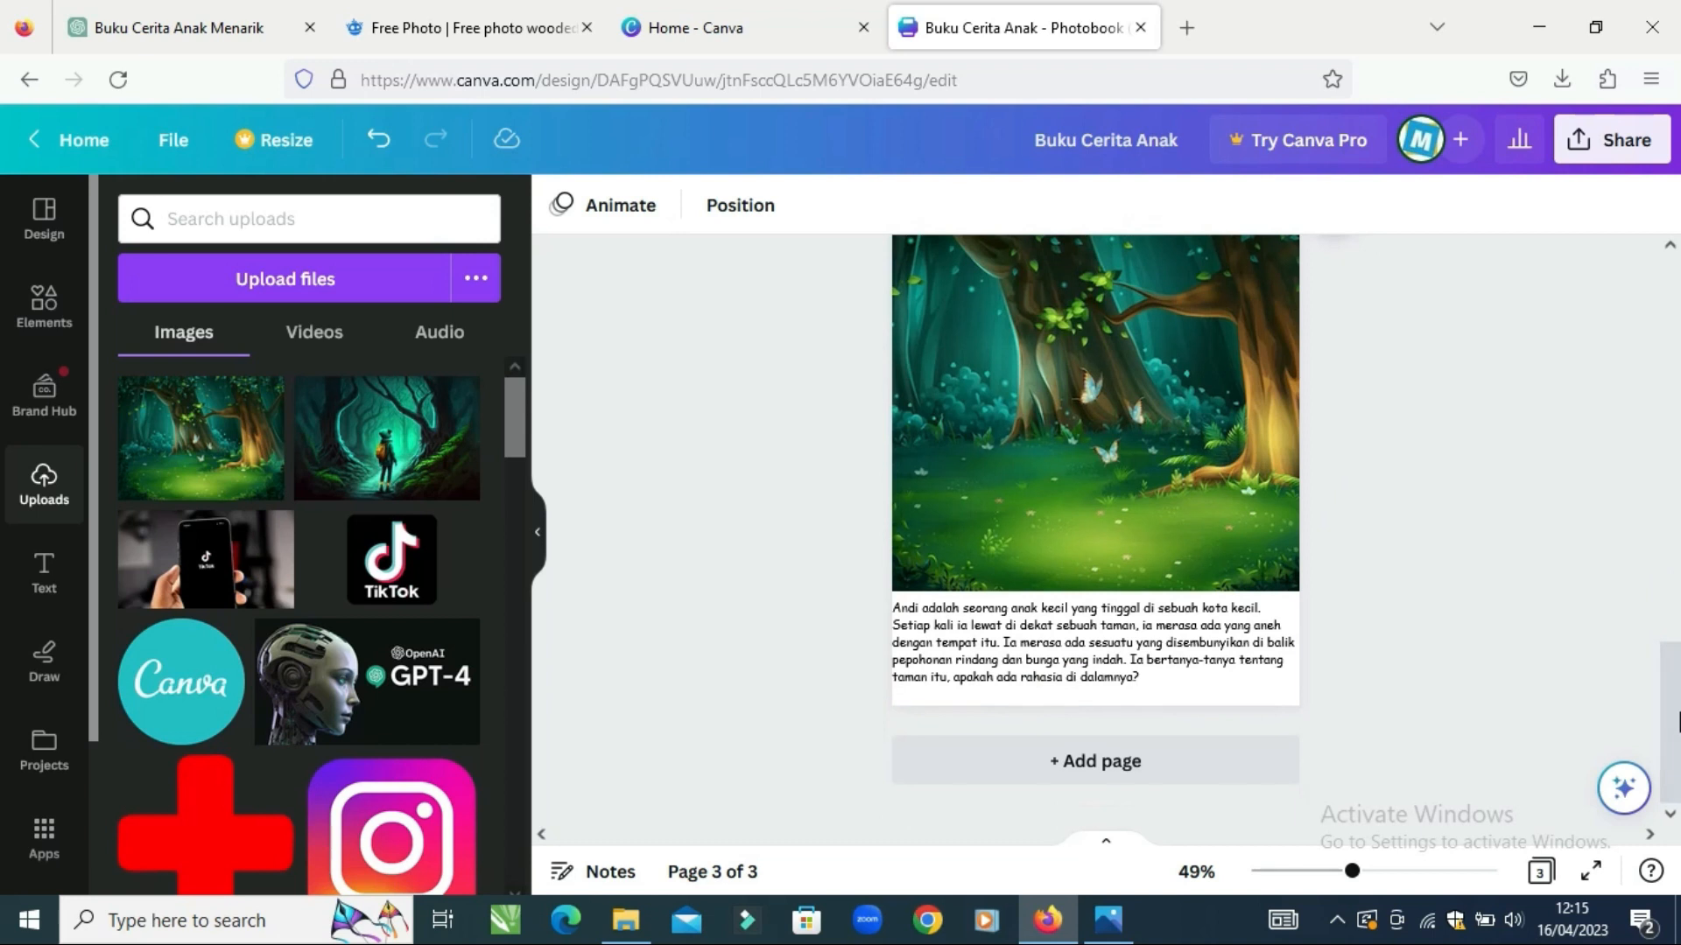
{"action": "left_click", "coordinate": [1082, 764]}
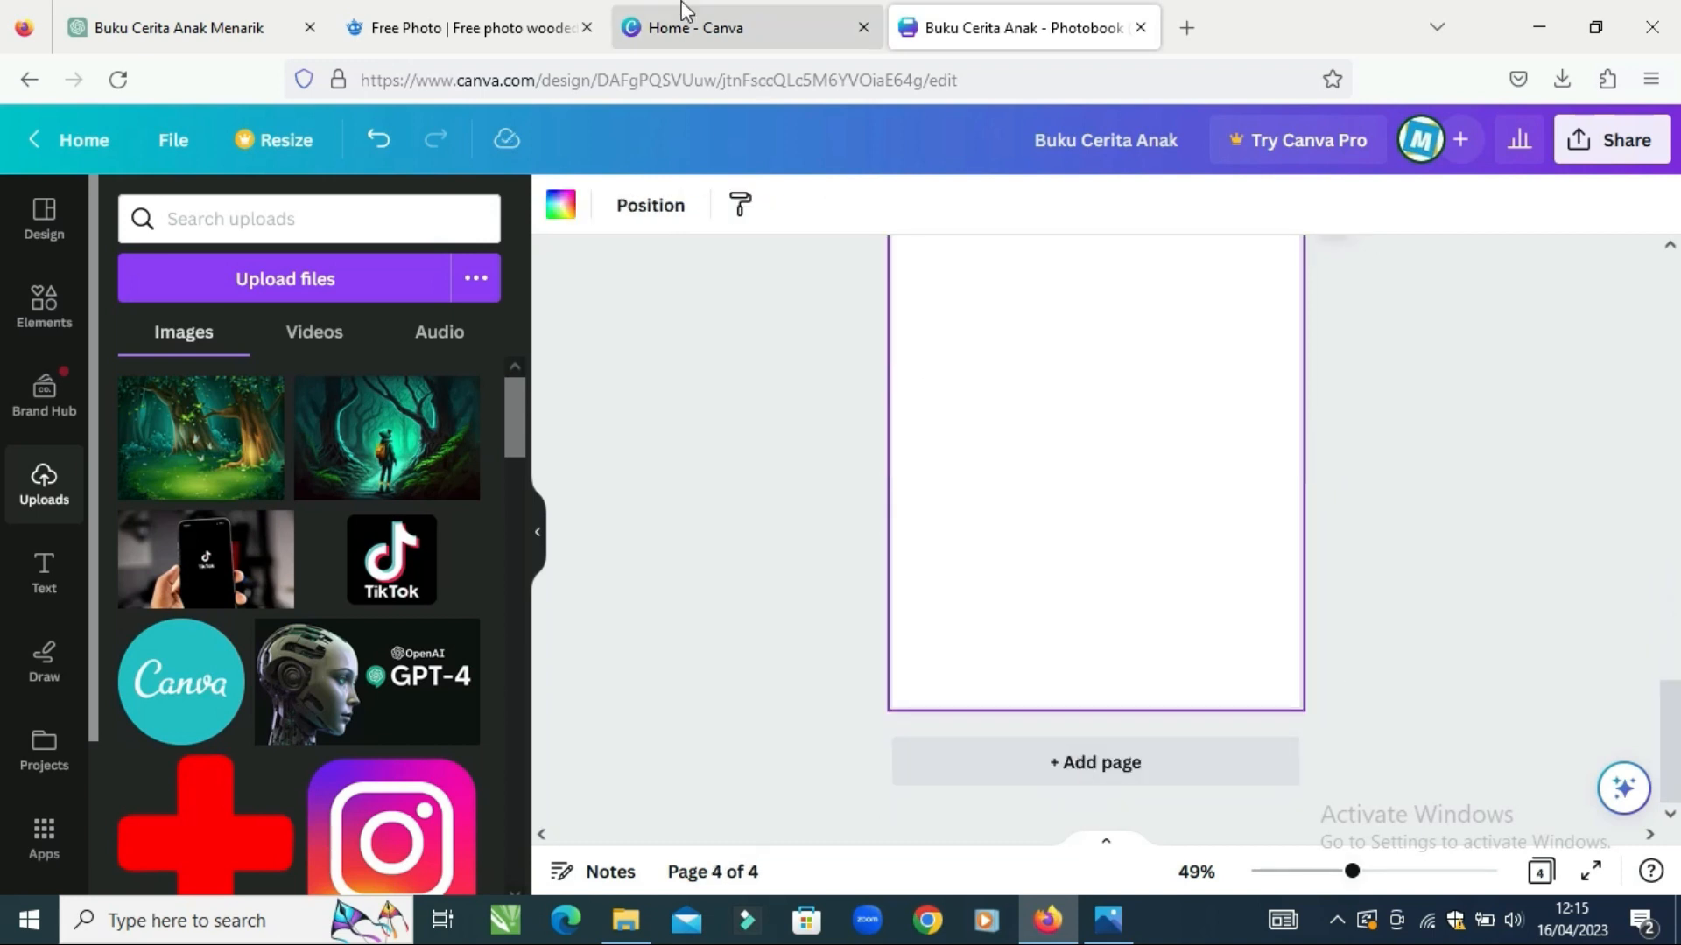
- Place the uploaded illustration of the child with a backpack on page 4 and enlarge it to cover the full page width above a blank strip
{"action": "left_click", "coordinate": [201, 27]}
{"action": "left_click", "coordinate": [971, 37]}
{"action": "left_click", "coordinate": [386, 438]}
{"action": "scroll", "coordinate": [1095, 525], "scroll_direction": "up", "scroll_amount": 1}
{"action": "left_click_drag", "start_coordinate": [1095, 613], "coordinate": [1001, 437]}
{"action": "left_click_drag", "start_coordinate": [1125, 524], "coordinate": [1518, 784]}
{"action": "left_click_drag", "start_coordinate": [1395, 649], "coordinate": [1350, 649]}
{"action": "scroll", "coordinate": [1401, 661], "scroll_direction": "down", "scroll_amount": 2}
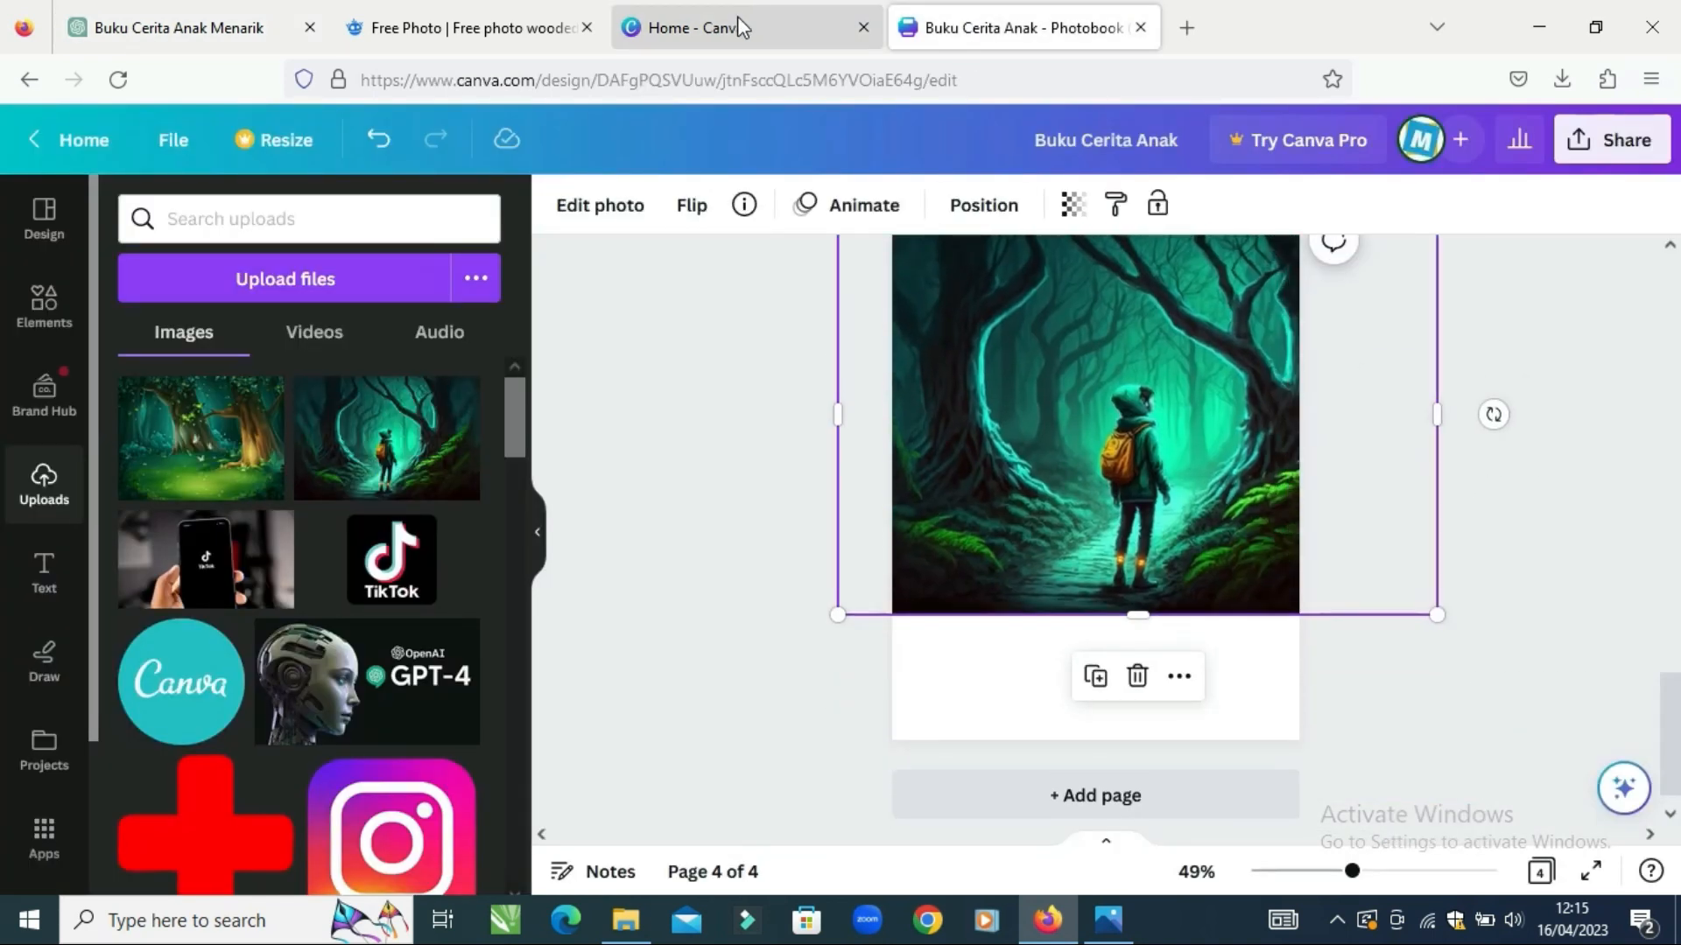
- Copy the "Mencari Taman Rahasia" paragraph from ChatGPT, paste it onto page 4, and fit it in the strip under the illustration
{"action": "left_click", "coordinate": [175, 27]}
{"action": "key", "text": "ctrl+c"}
{"action": "left_click", "coordinate": [1016, 27]}
{"action": "key", "text": "ctrl+v"}
{"action": "left_click_drag", "start_coordinate": [1051, 594], "coordinate": [1034, 647]}
{"action": "left_click_drag", "start_coordinate": [1218, 696], "coordinate": [1283, 741]}
{"action": "left_click_drag", "start_coordinate": [1090, 676], "coordinate": [1092, 665]}
- Format the page 4 paragraph in black Comic Sans and enlarge it to size 17 across the page width
{"action": "left_click", "coordinate": [935, 204]}
{"action": "left_click", "coordinate": [209, 350]}
{"action": "left_click_drag", "start_coordinate": [1290, 667], "coordinate": [1287, 739]}
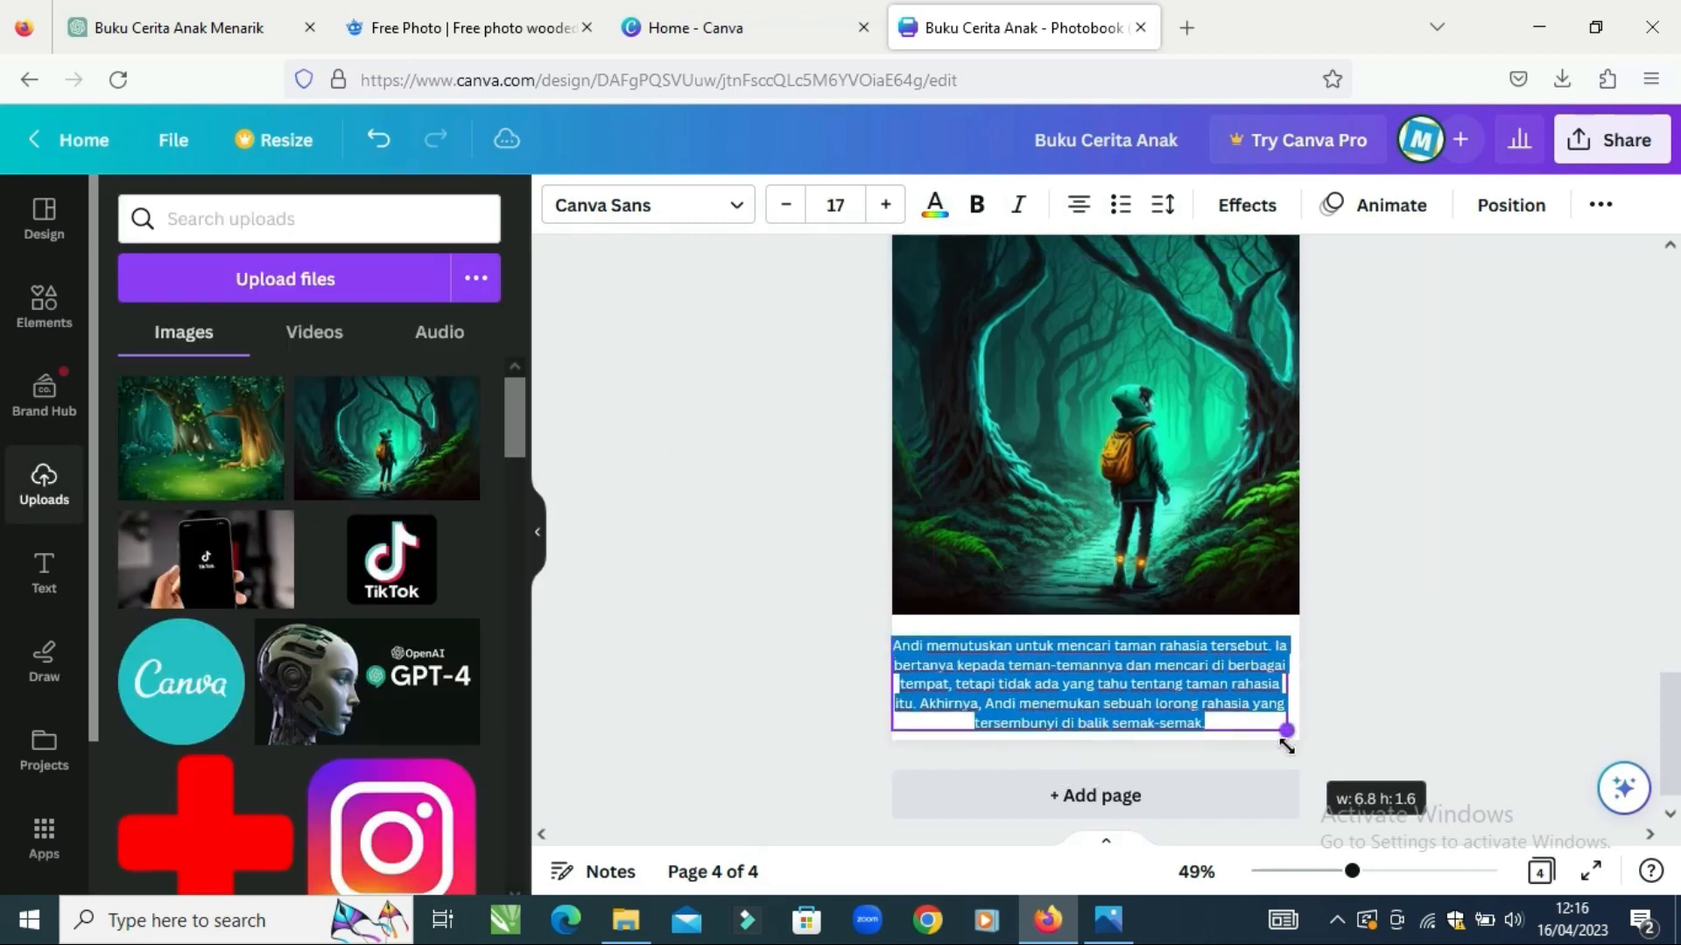
{"action": "left_click", "coordinate": [737, 206]}
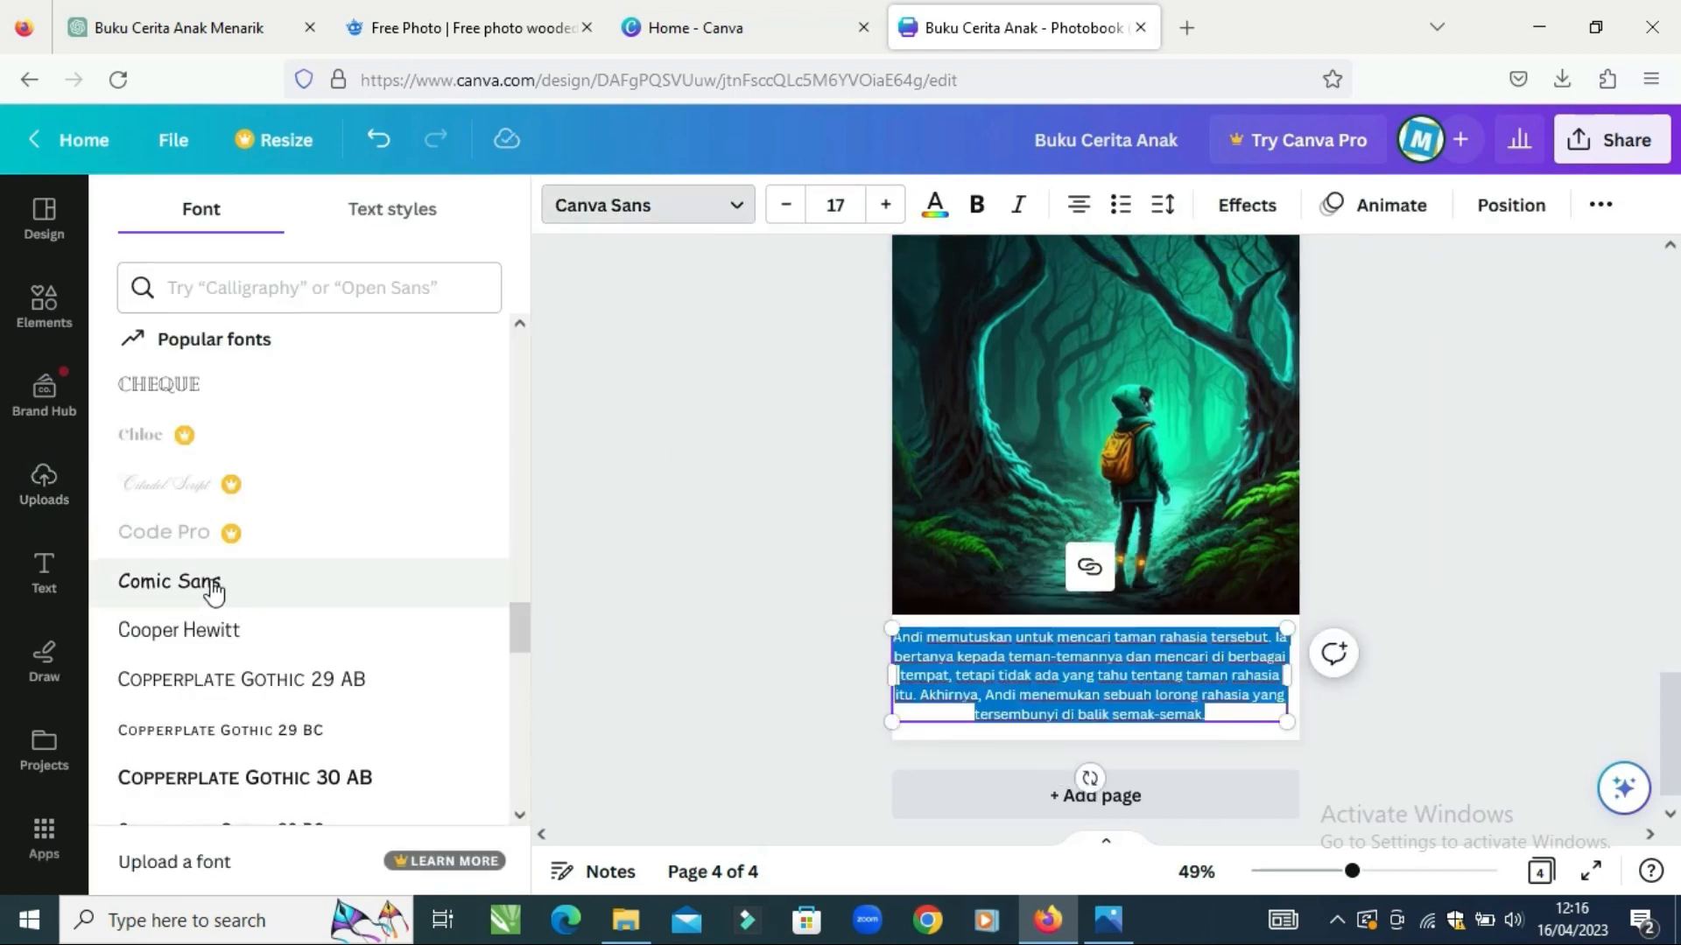
{"action": "left_click", "coordinate": [212, 586]}
{"action": "left_click", "coordinate": [823, 542]}
{"action": "mouse_move", "coordinate": [1677, 713]}
{"action": "left_mouse_down"}
{"action": "mouse_move", "coordinate": [1676, 295]}
{"action": "mouse_move", "coordinate": [1676, 720]}
{"action": "left_mouse_up"}
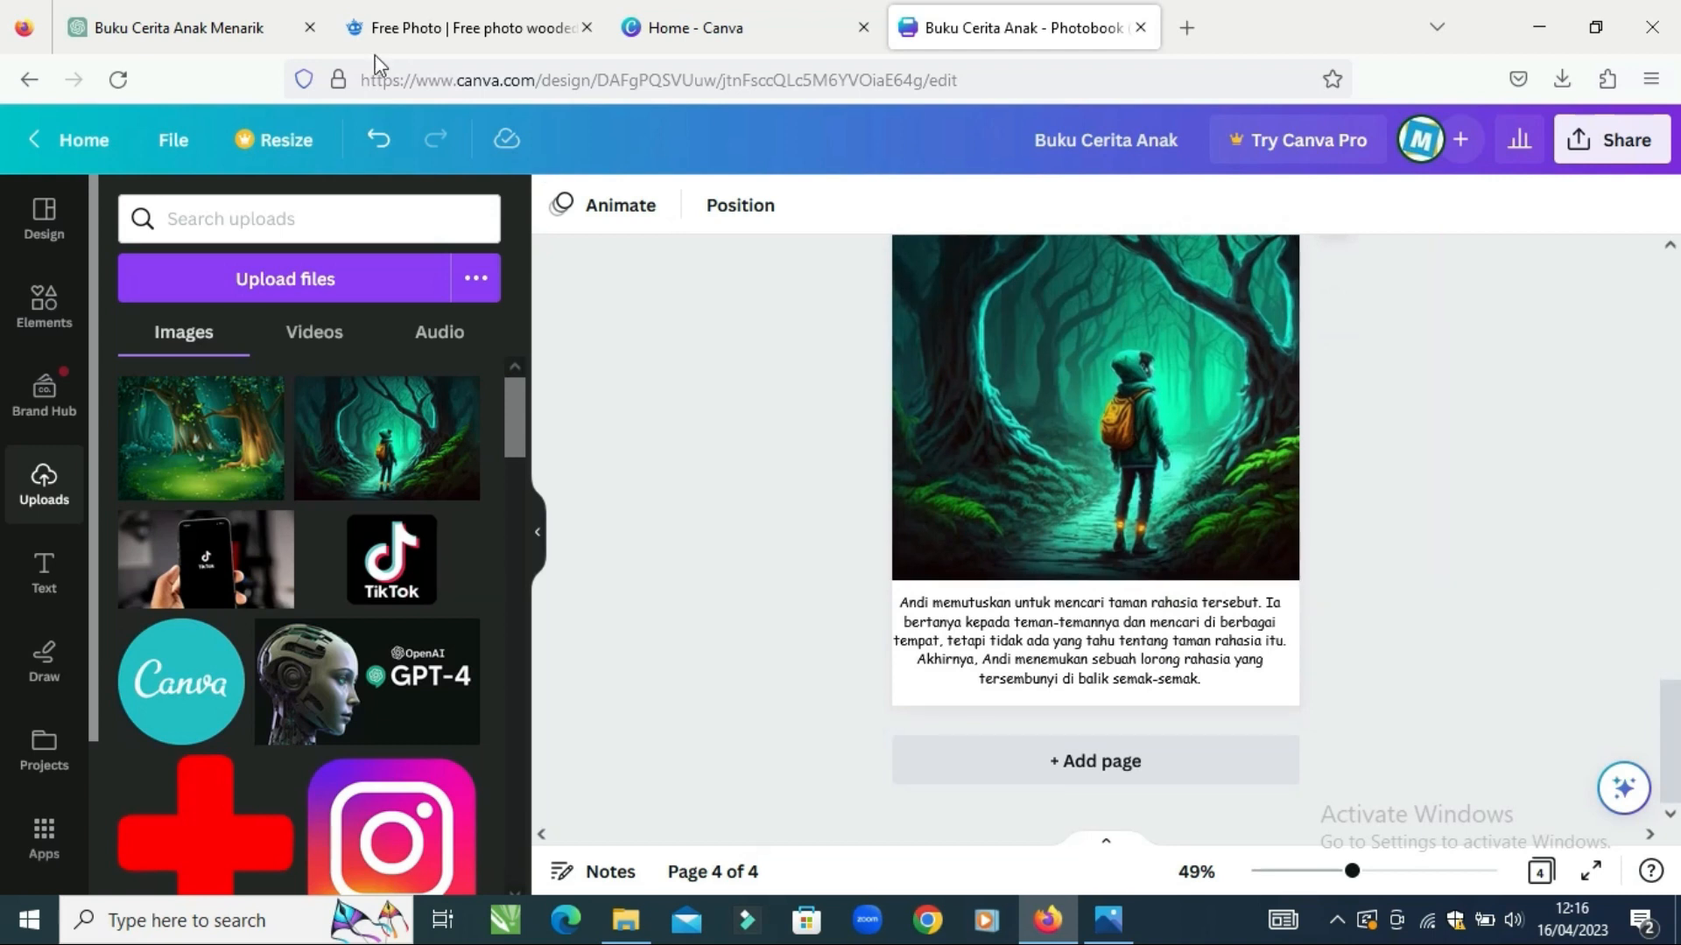
- Look through the remaining story sections in the ChatGPT reply, down to "Kesimpulan"
{"action": "left_click", "coordinate": [163, 7]}
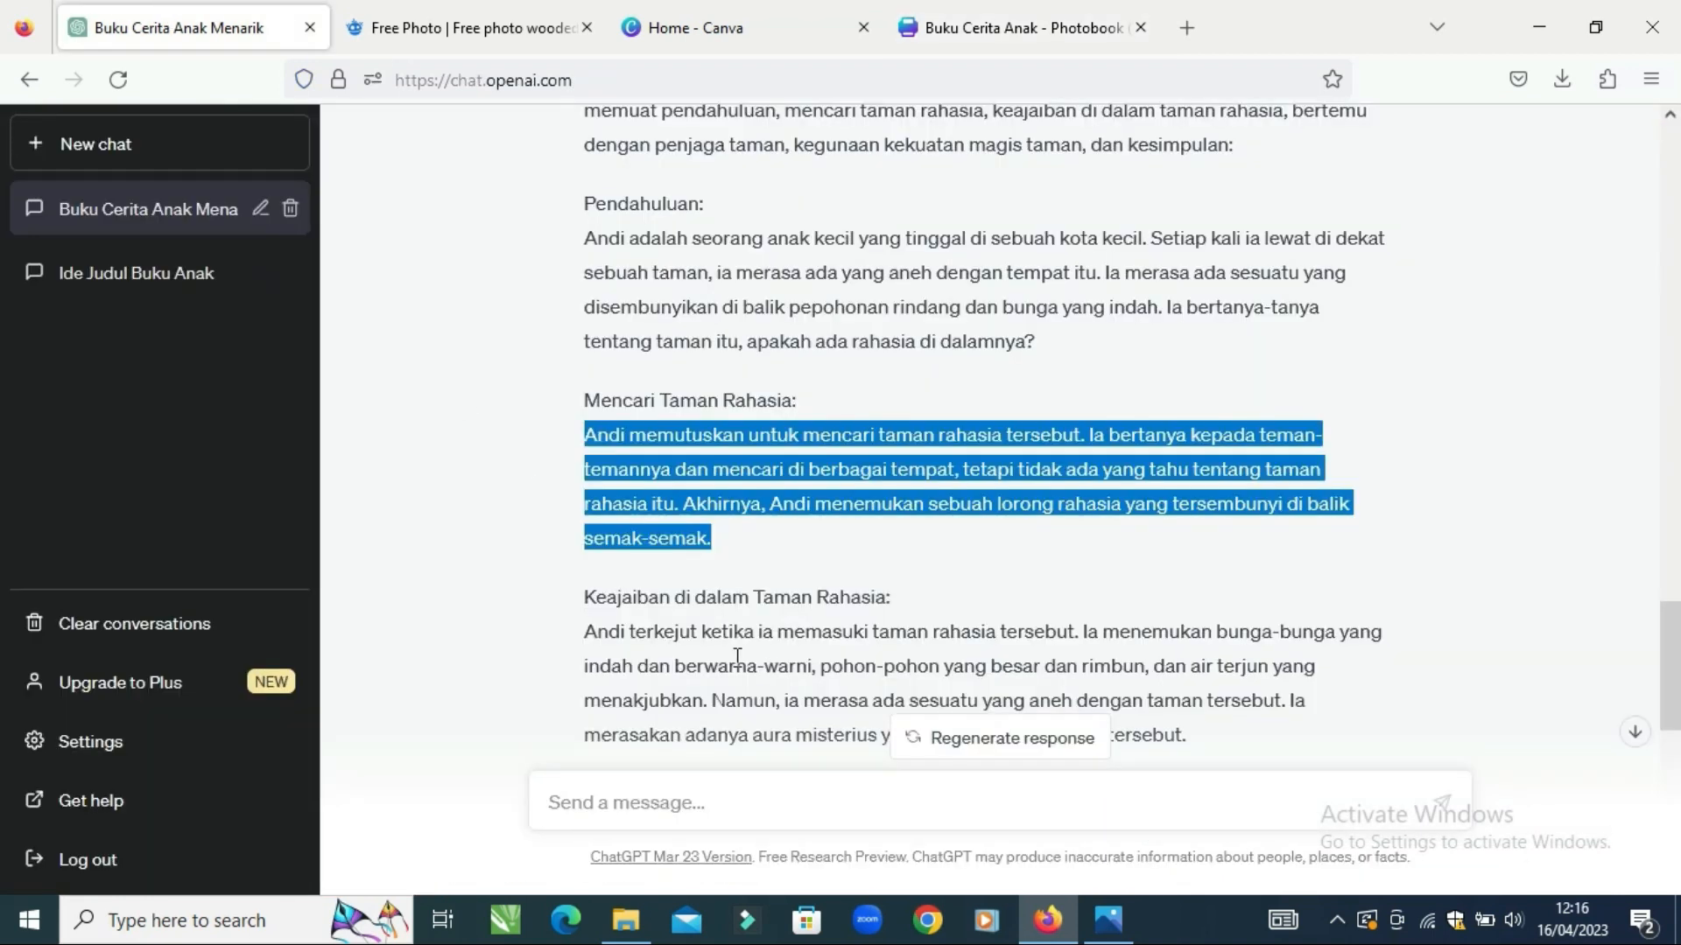
{"action": "scroll", "coordinate": [896, 558], "scroll_direction": "down", "scroll_amount": 5}
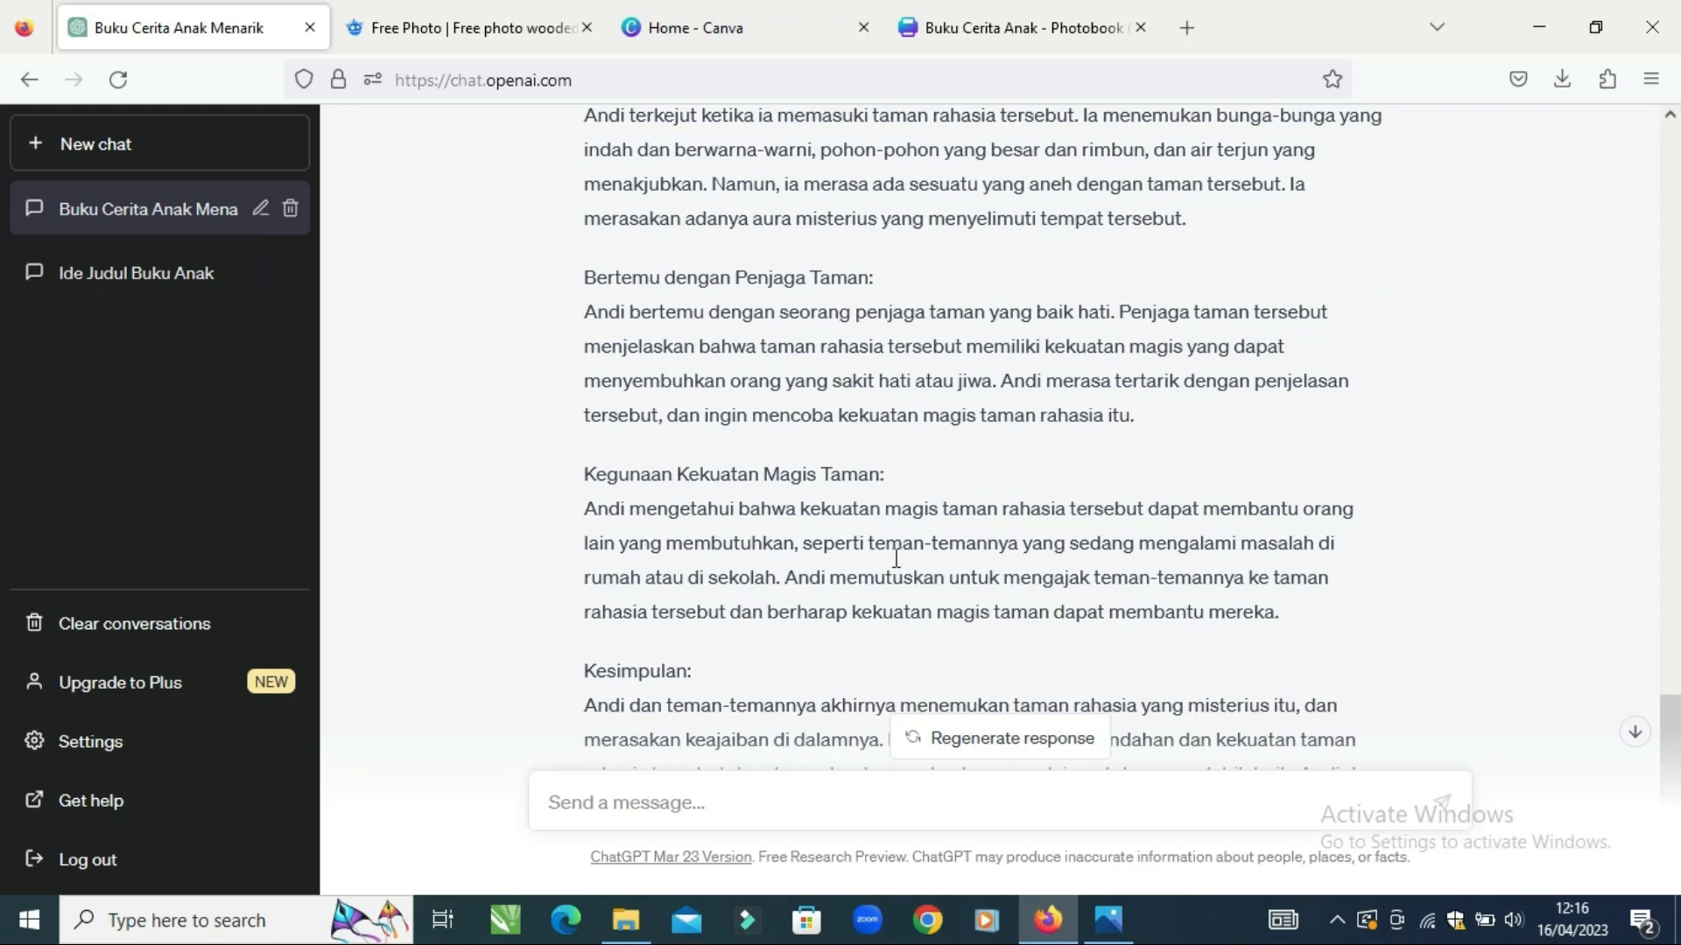
{"action": "left_click_drag", "start_coordinate": [1678, 766], "coordinate": [1678, 435]}
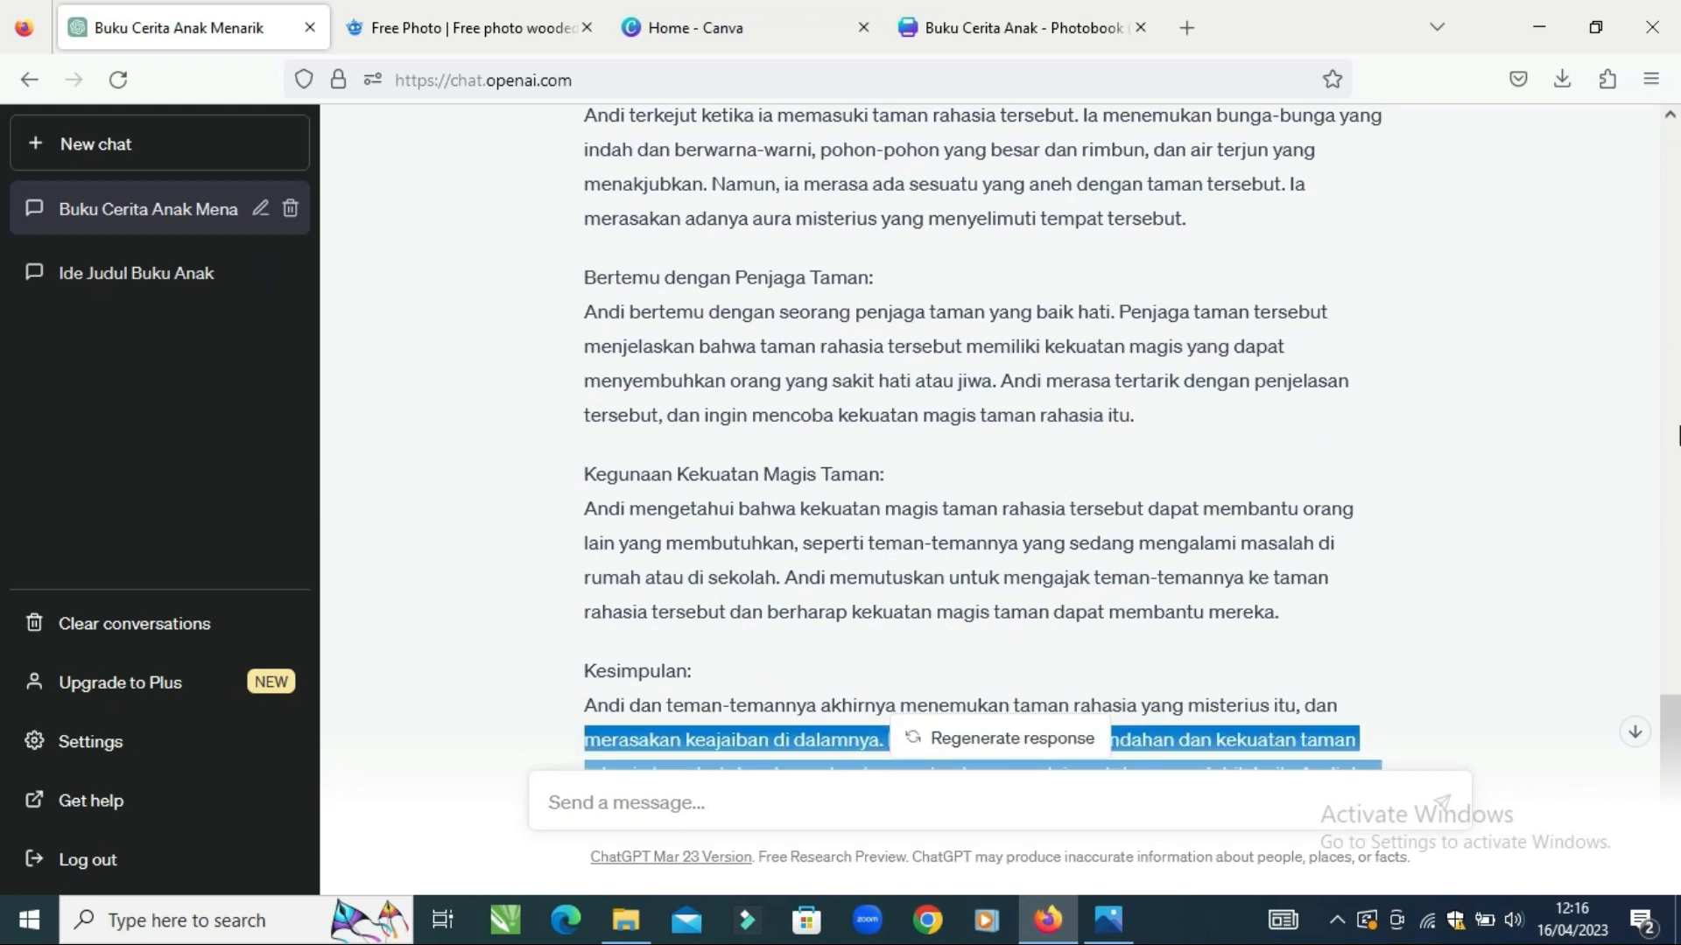
{"action": "left_click", "coordinate": [1078, 367]}
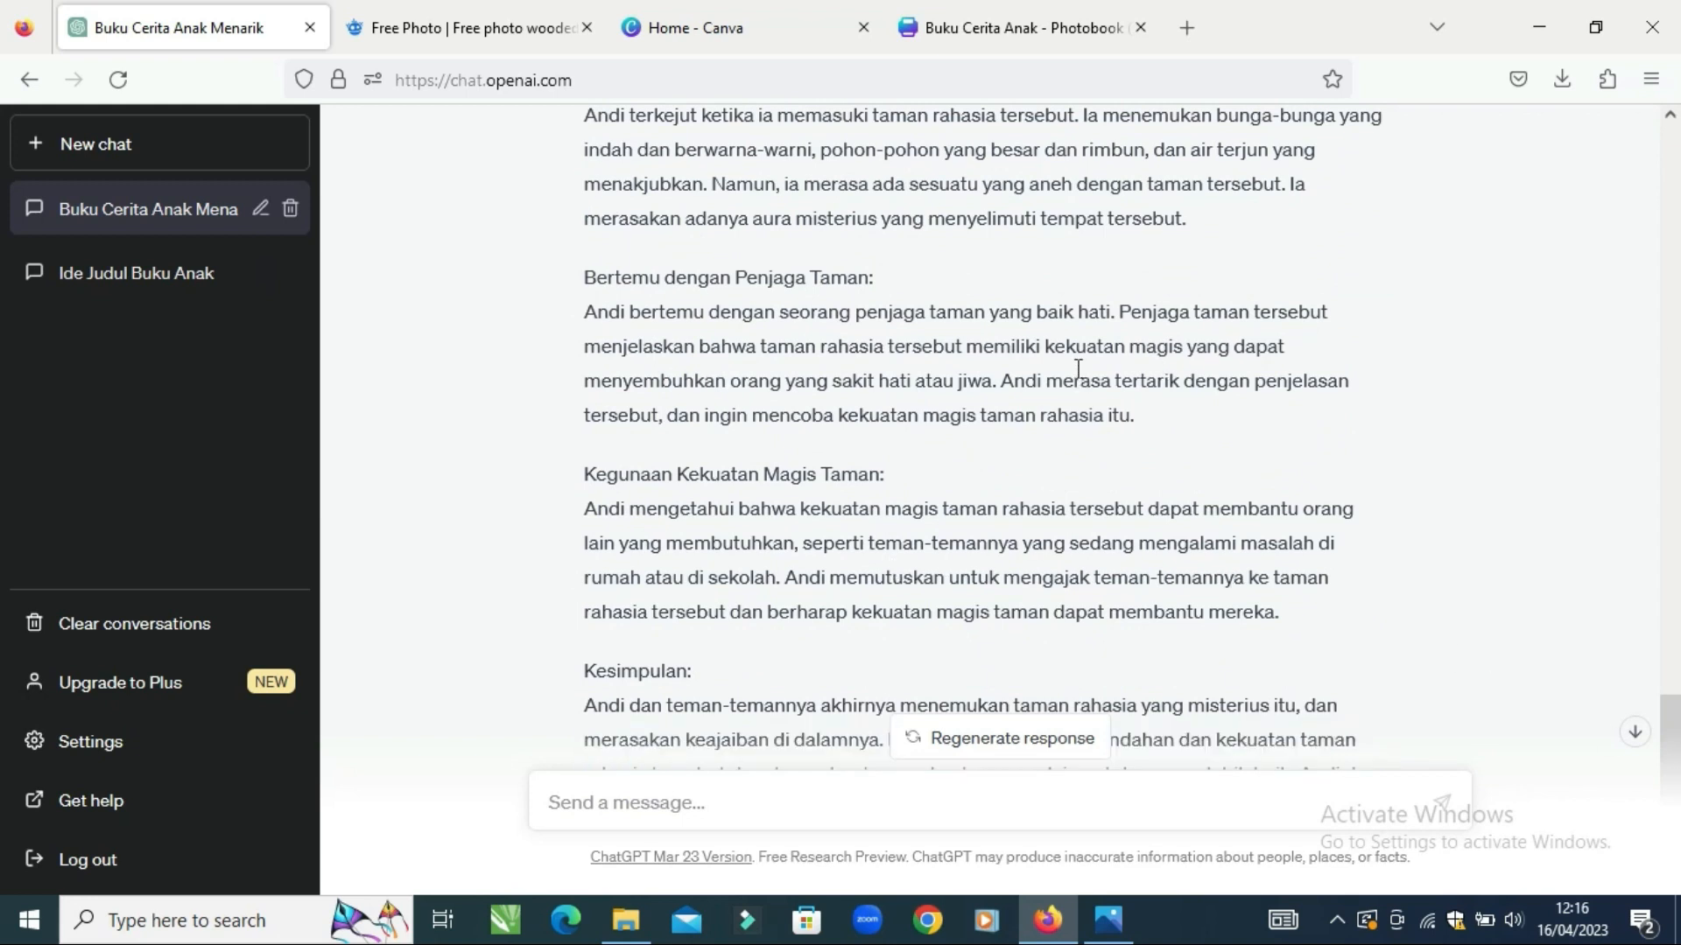
- Switch to the Buku Cerita Anak design in Canva and download all 4 pages as PNG
{"action": "left_click", "coordinate": [931, 7]}
{"action": "left_click_drag", "start_coordinate": [1678, 681], "coordinate": [1676, 278]}
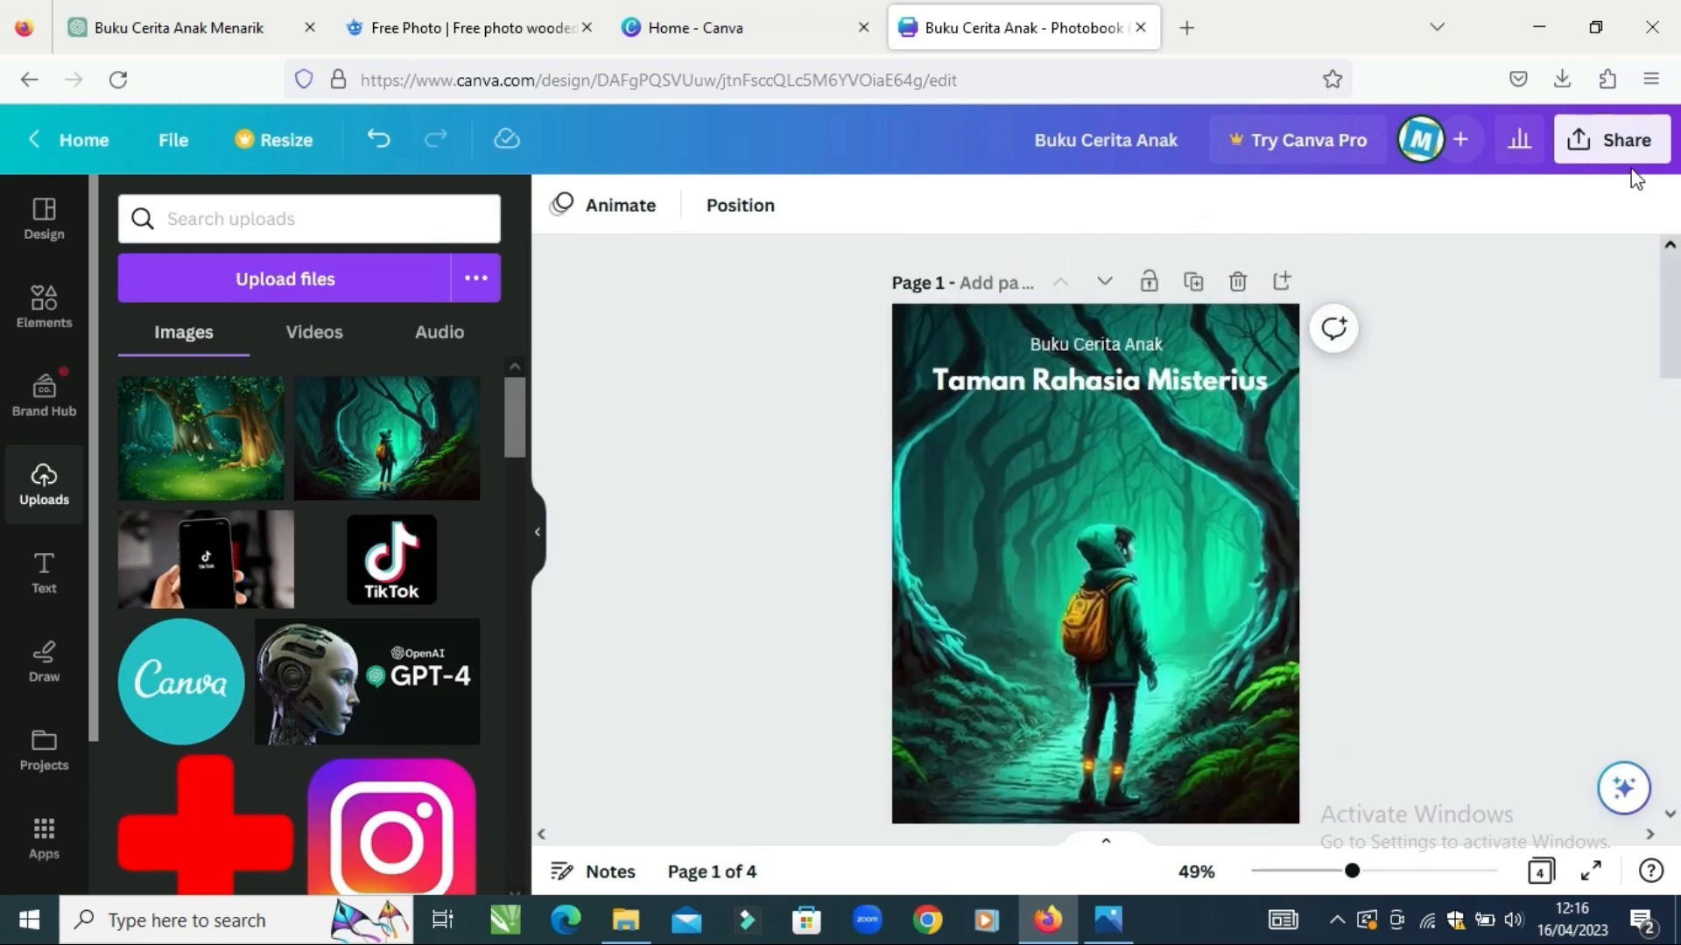
{"action": "left_click", "coordinate": [1623, 141]}
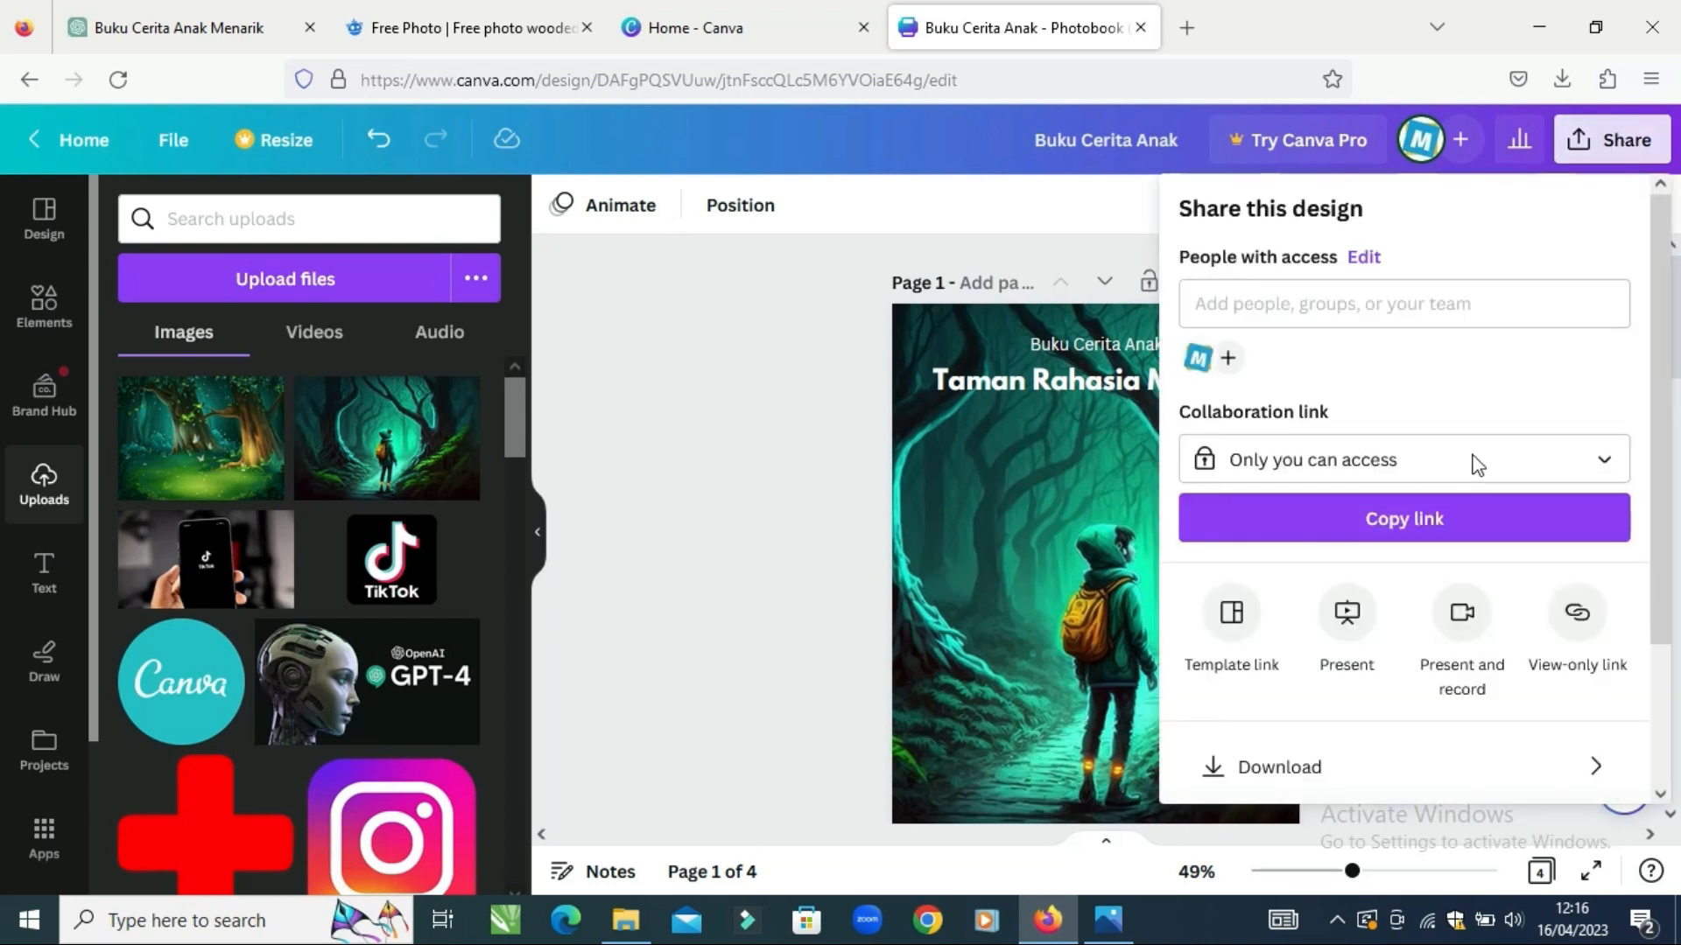
{"action": "left_click_drag", "start_coordinate": [1665, 394], "coordinate": [1663, 505]}
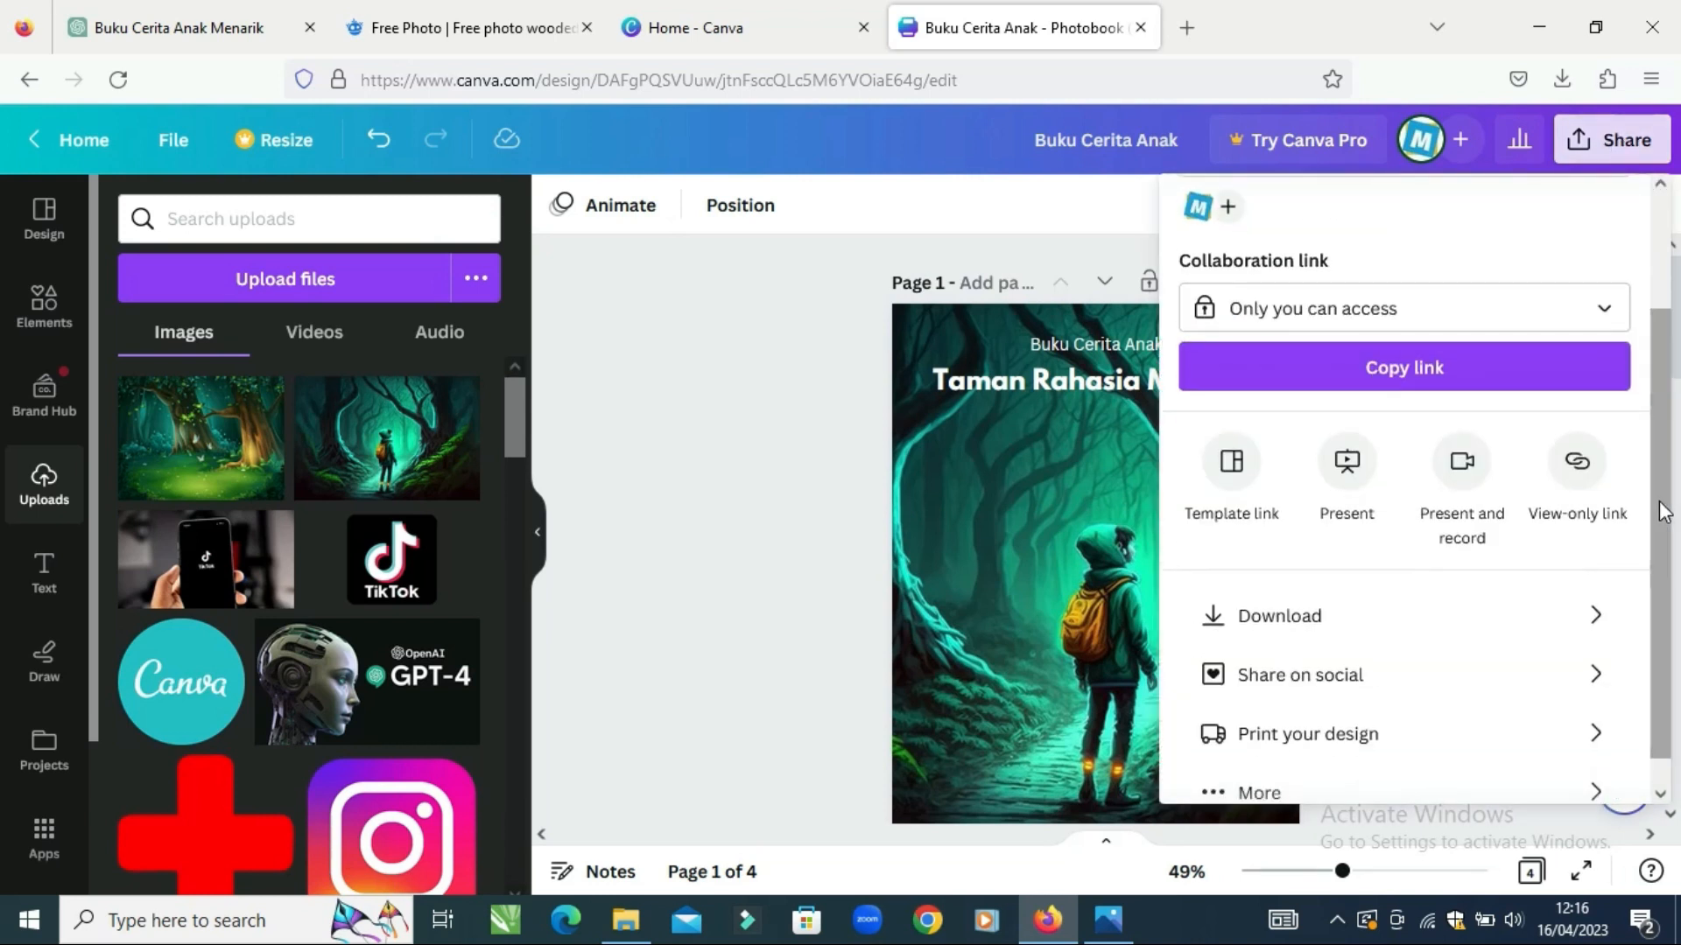
{"action": "left_click", "coordinate": [1525, 619]}
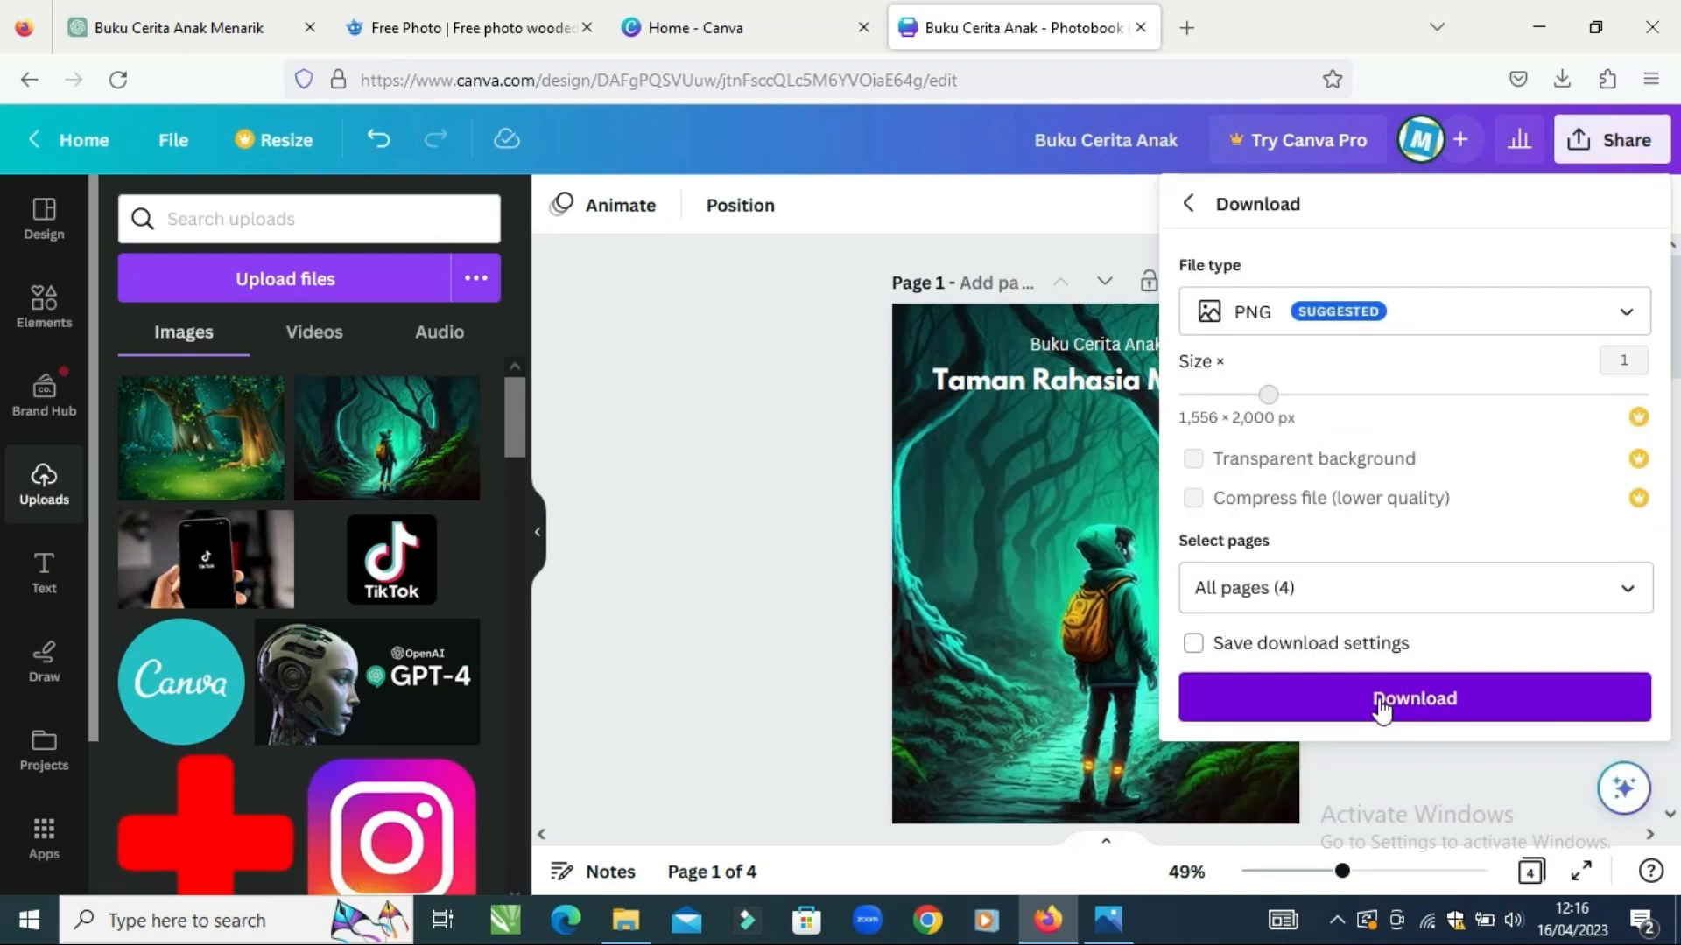
{"action": "left_click", "coordinate": [1371, 706]}
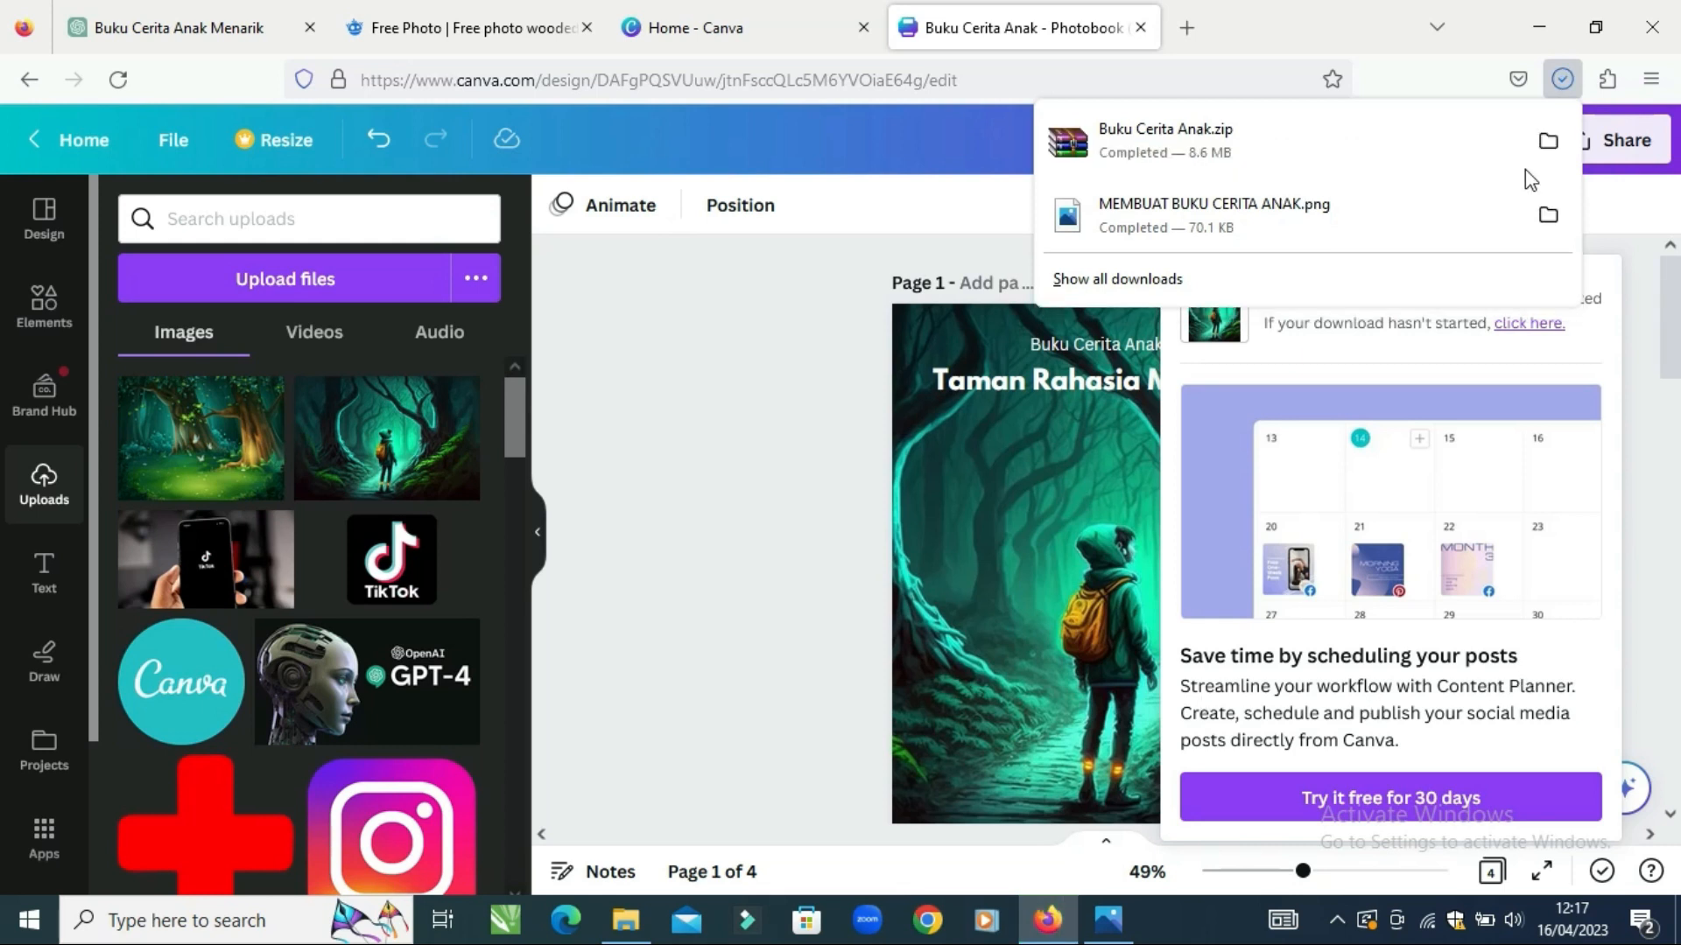
- Show the downloaded Buku Cerita Anak archive in the Downloads folder and create a new folder there named "buku cerita"
{"action": "left_click", "coordinate": [1547, 140]}
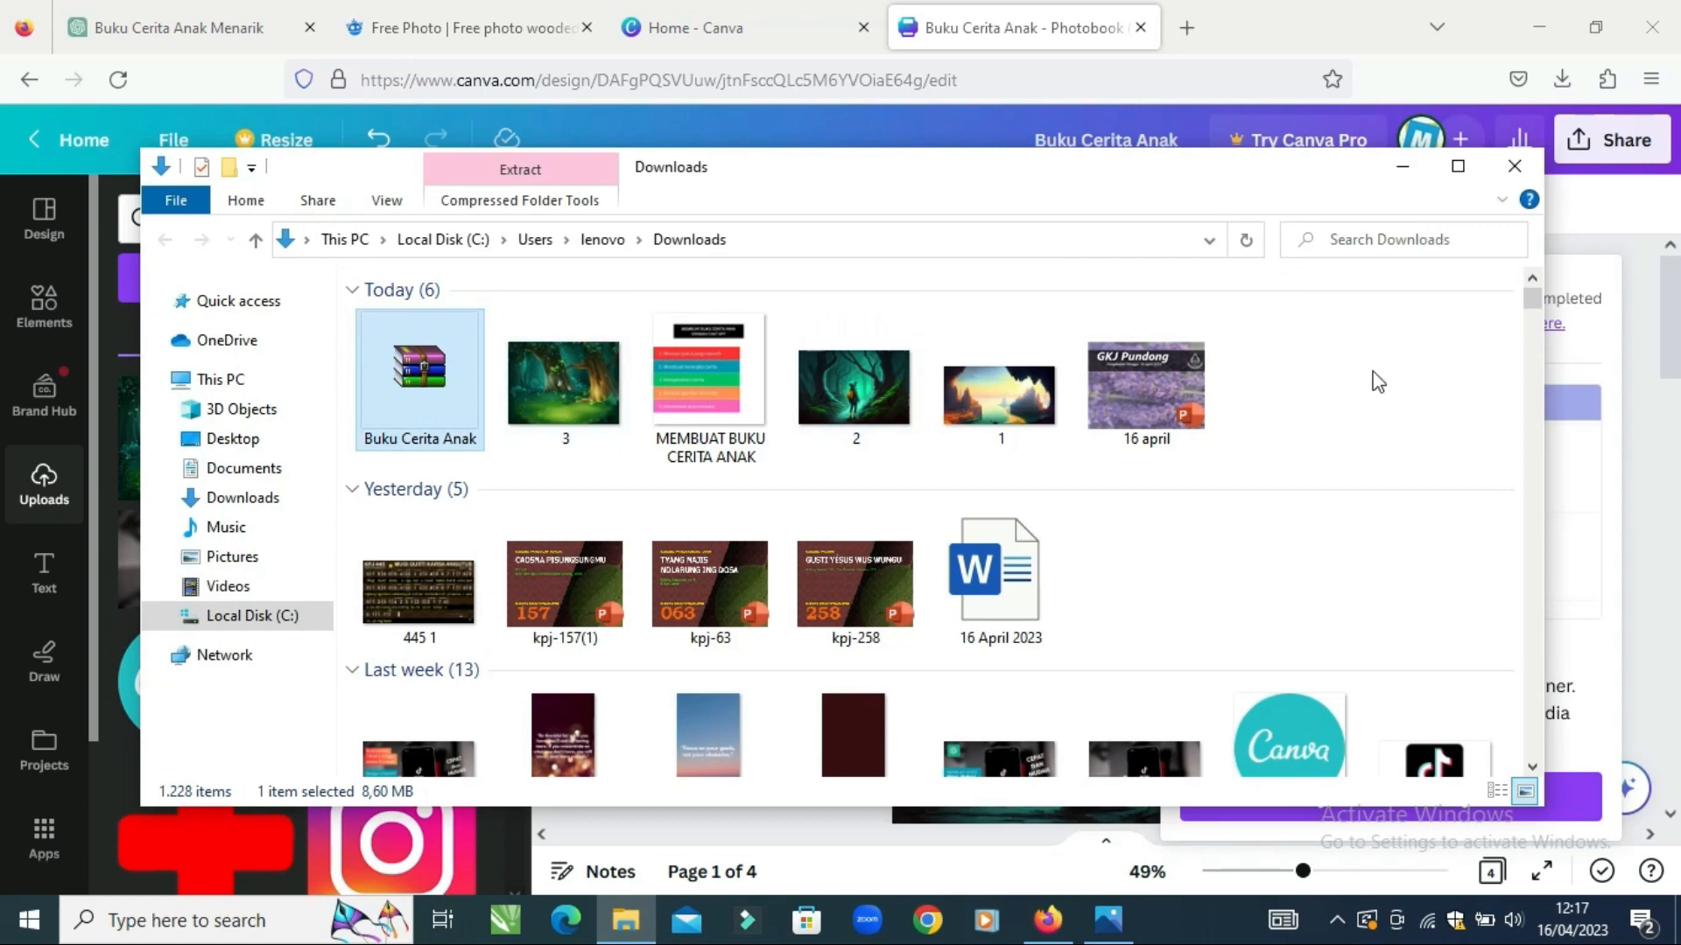
{"action": "right_click", "coordinate": [1315, 372]}
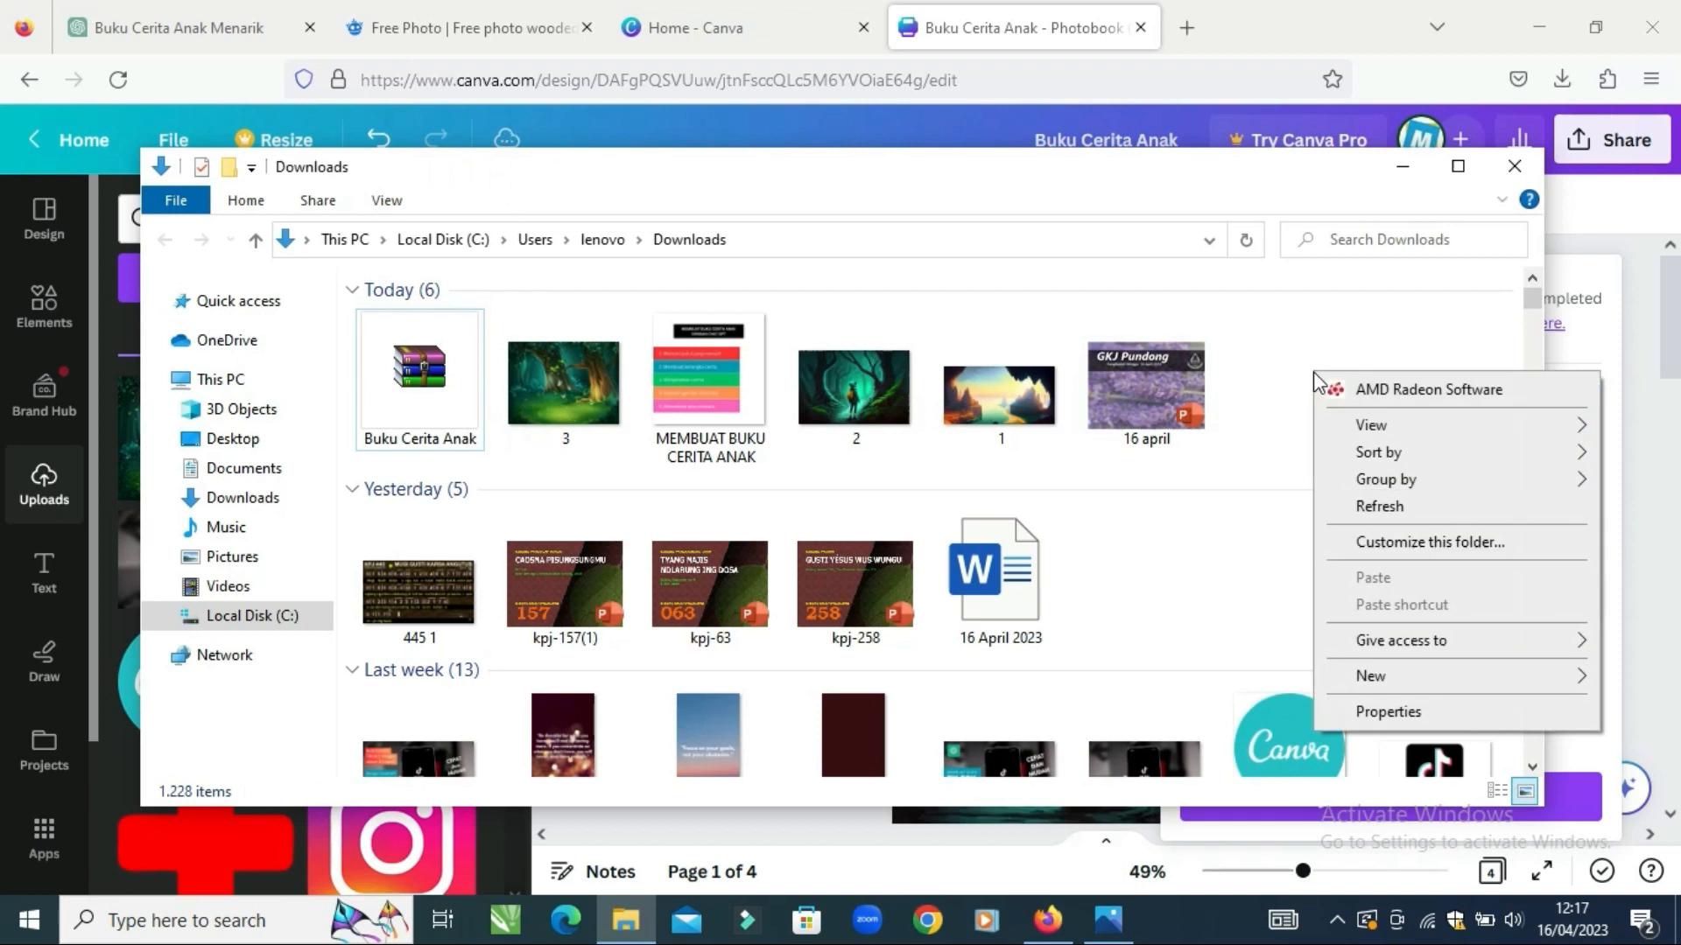
{"action": "mouse_move", "coordinate": [1401, 676]}
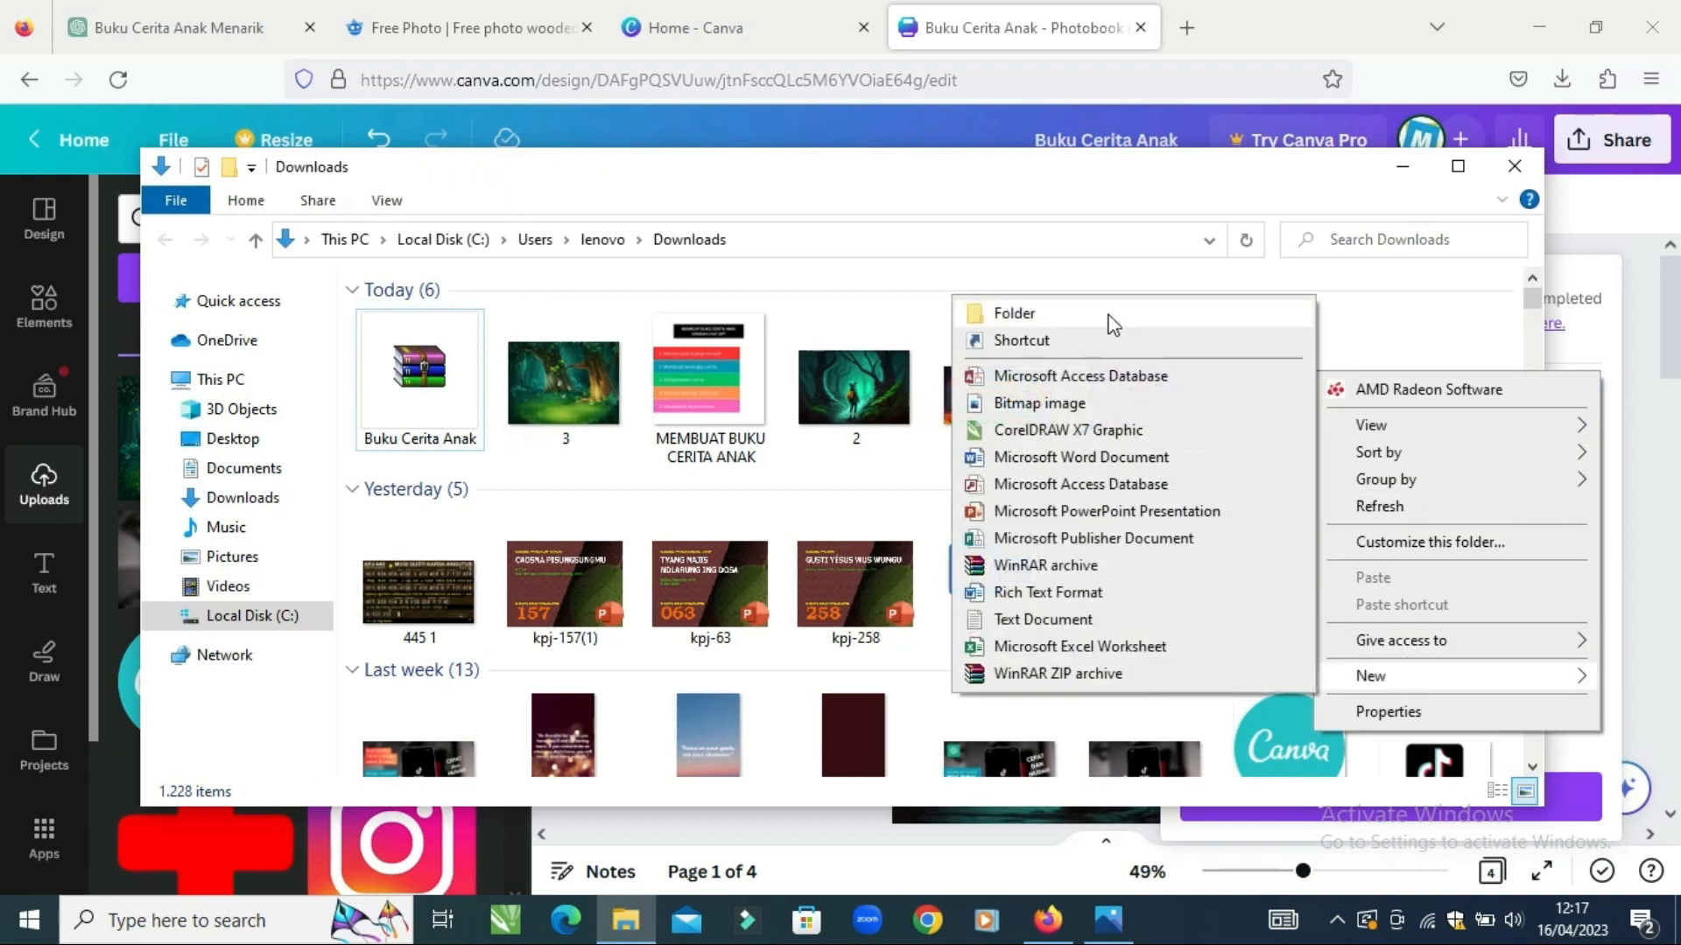
{"action": "left_click", "coordinate": [1109, 313]}
{"action": "type", "text": "buku"}
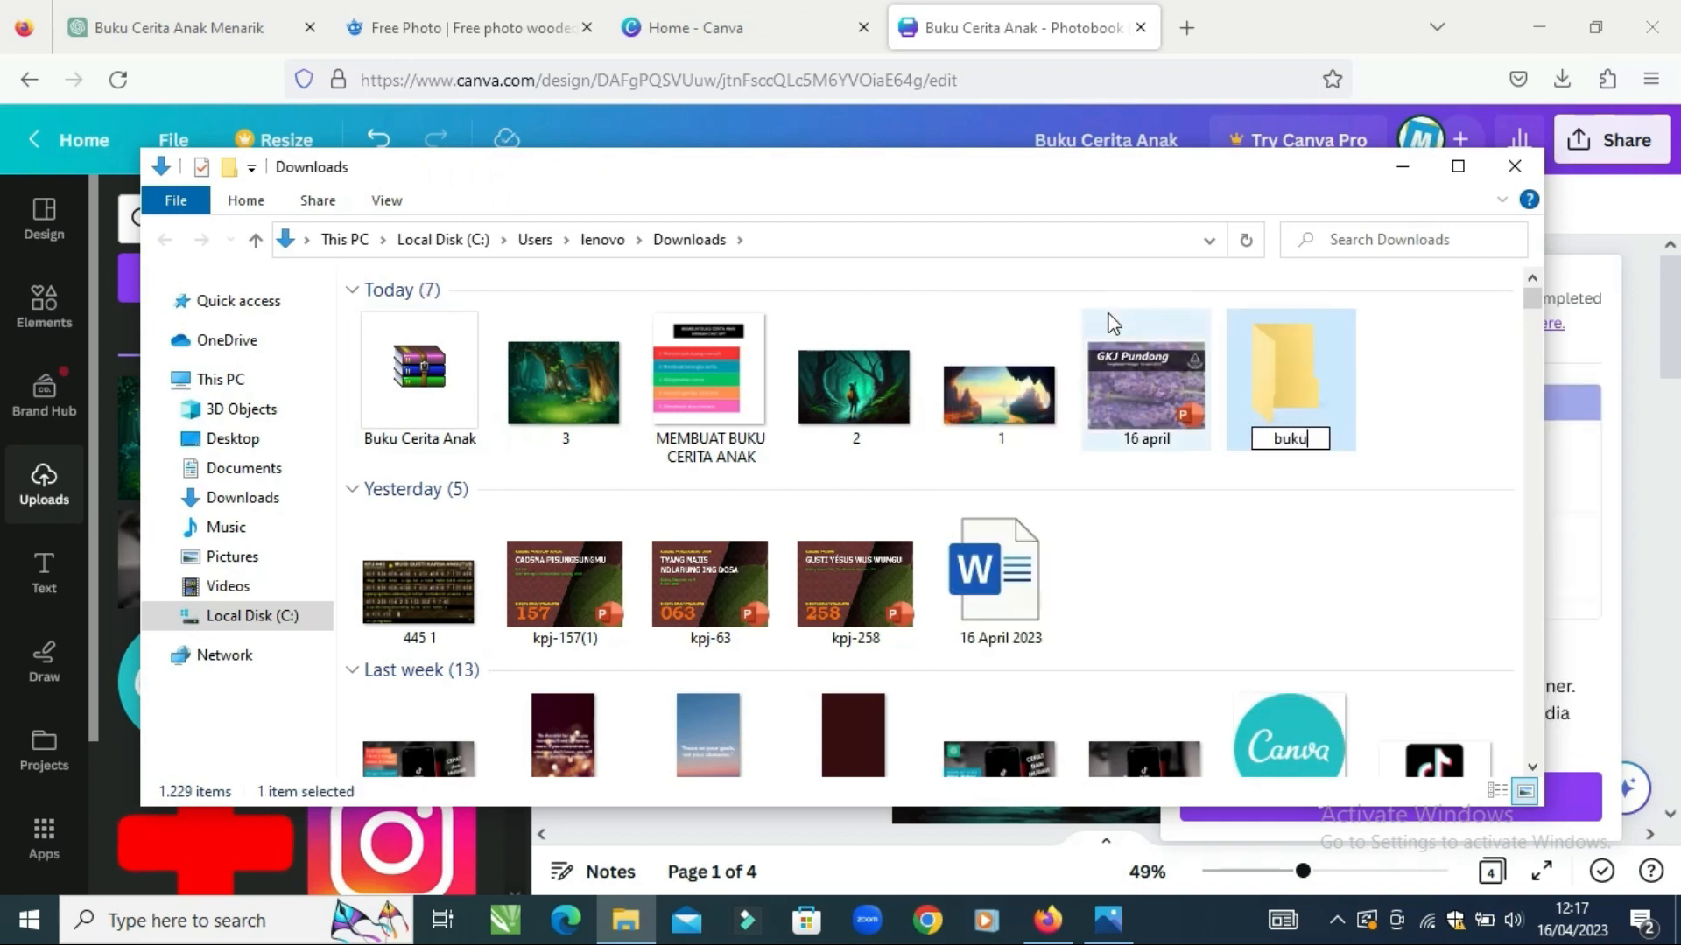
{"action": "type", "text": " cerita"}
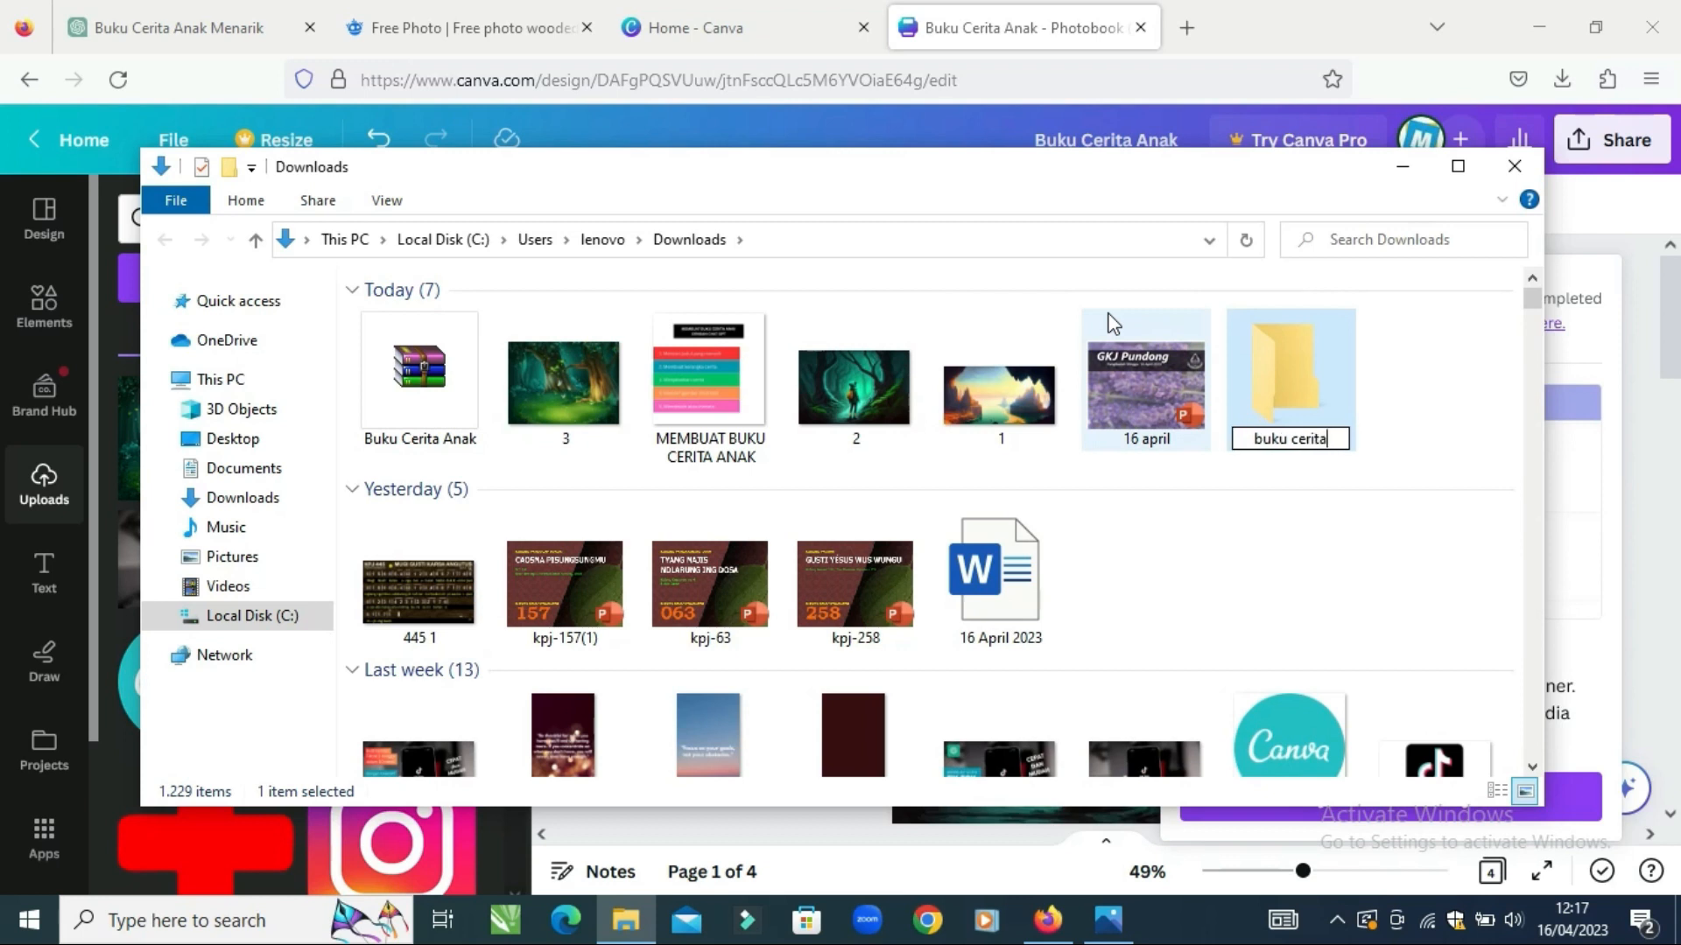
{"action": "key", "text": "Return"}
- Move the Buku Cerita Anak ZIP archive into the "buku cerita" folder and extract its four PNG pages there
{"action": "left_click", "coordinate": [418, 396]}
{"action": "left_click_drag", "start_coordinate": [417, 395], "coordinate": [1280, 413]}
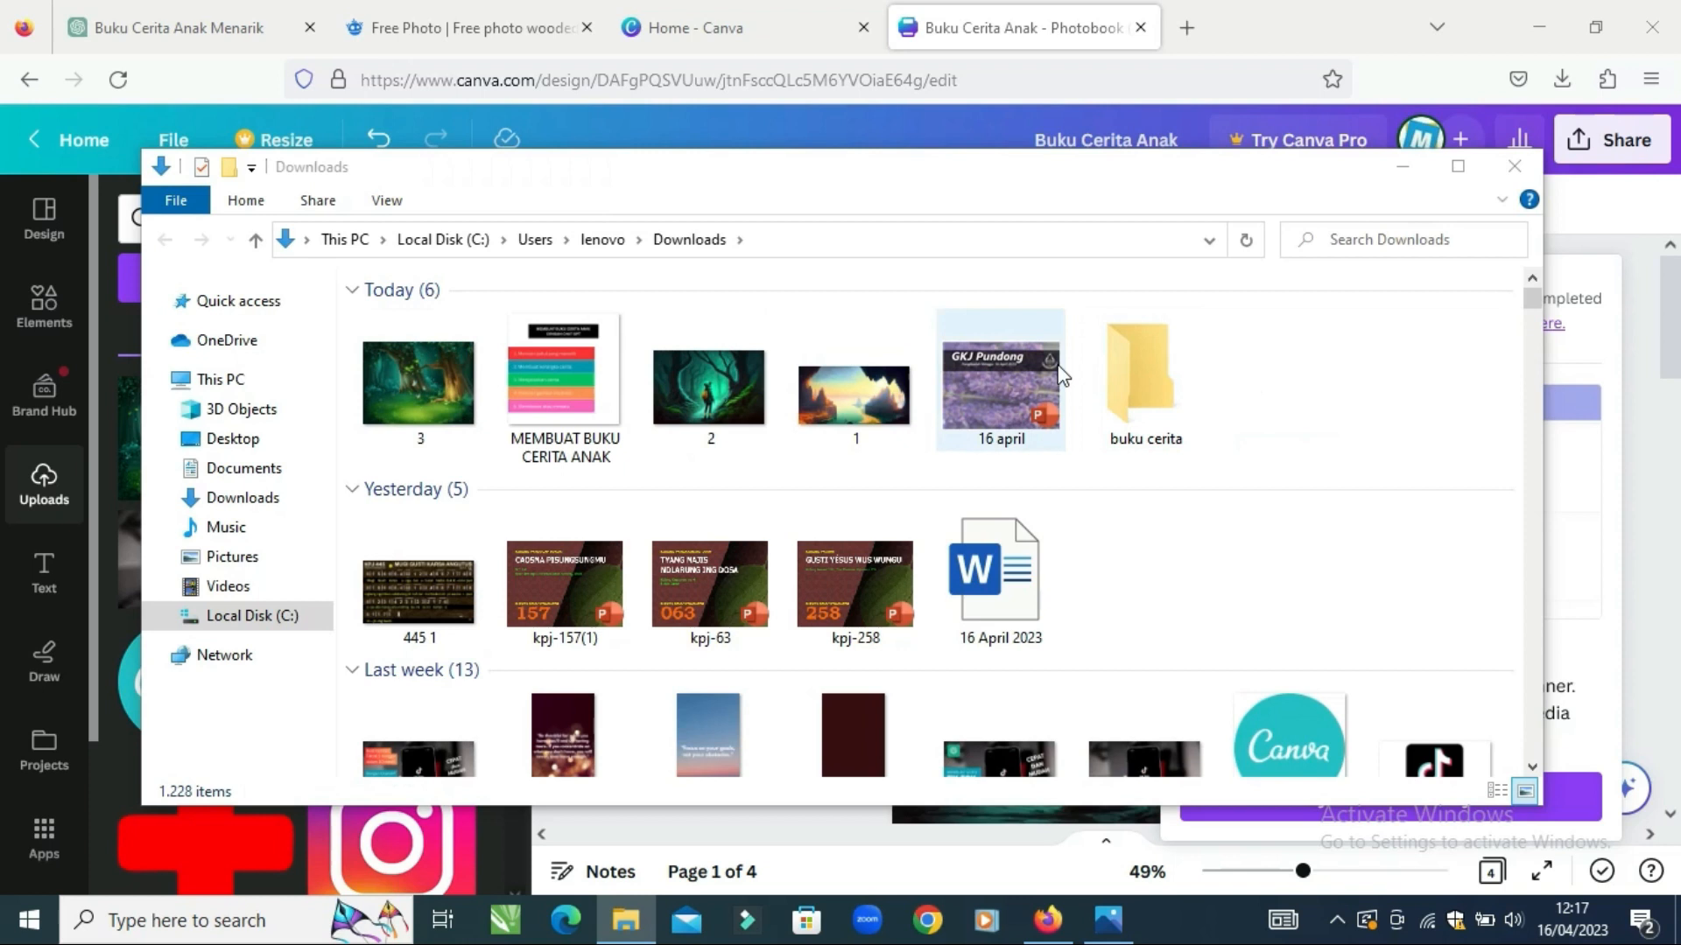
{"action": "double_click", "coordinate": [1146, 376]}
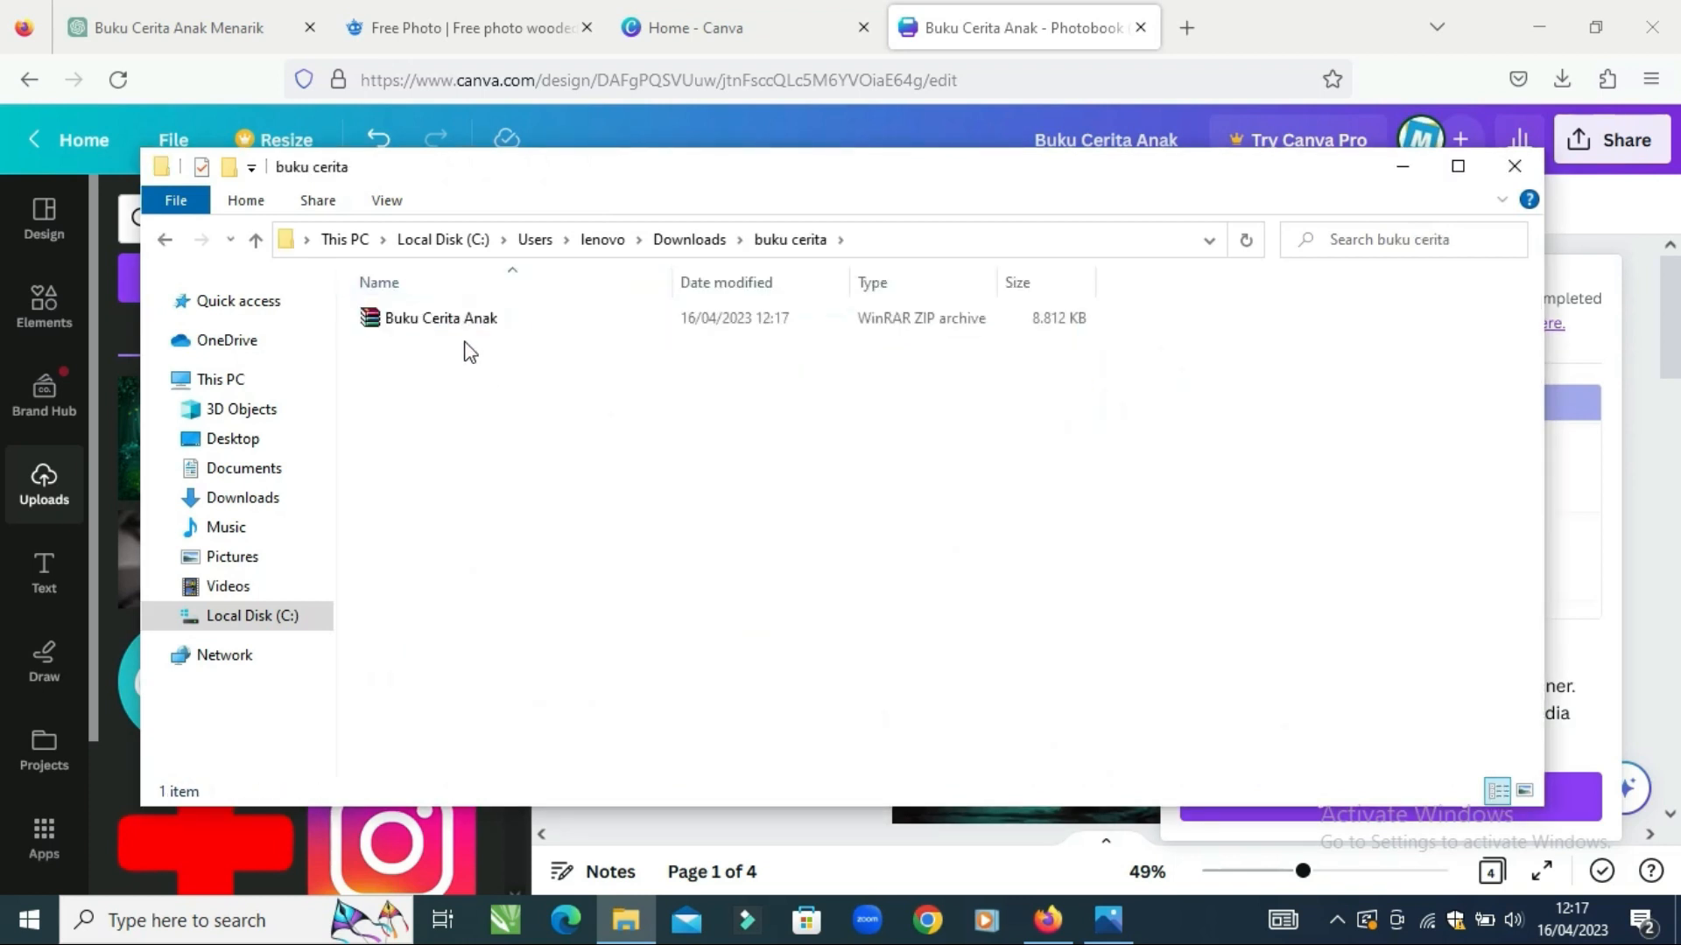
{"action": "left_click", "coordinate": [461, 330]}
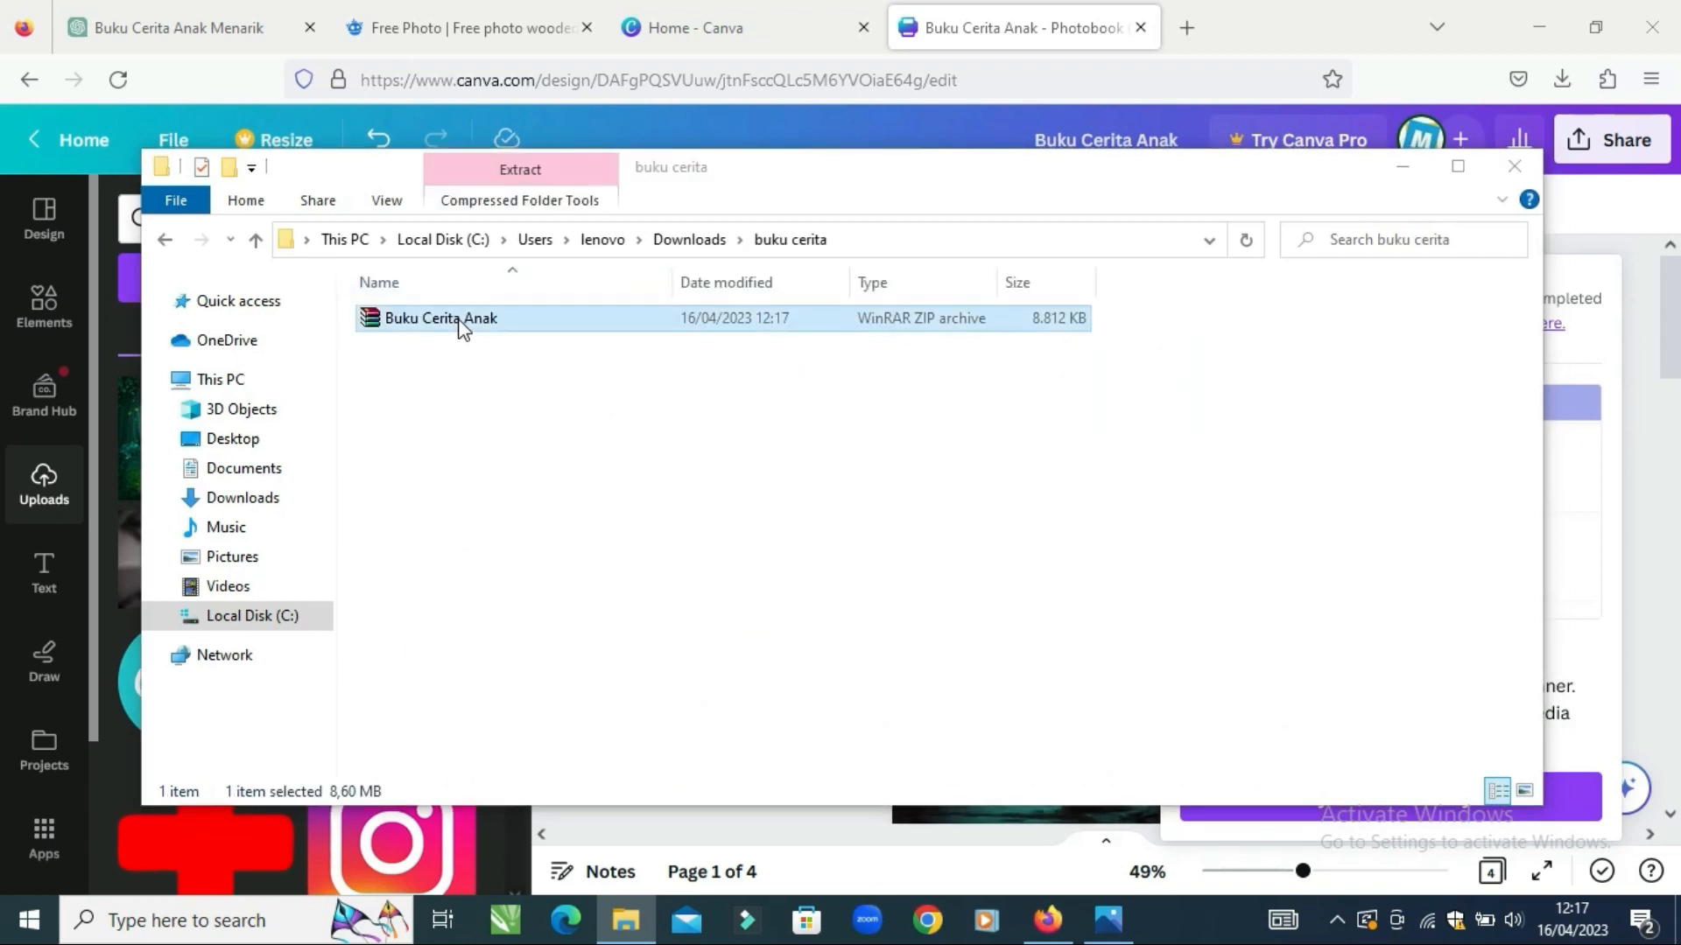
{"action": "double_click", "coordinate": [461, 330]}
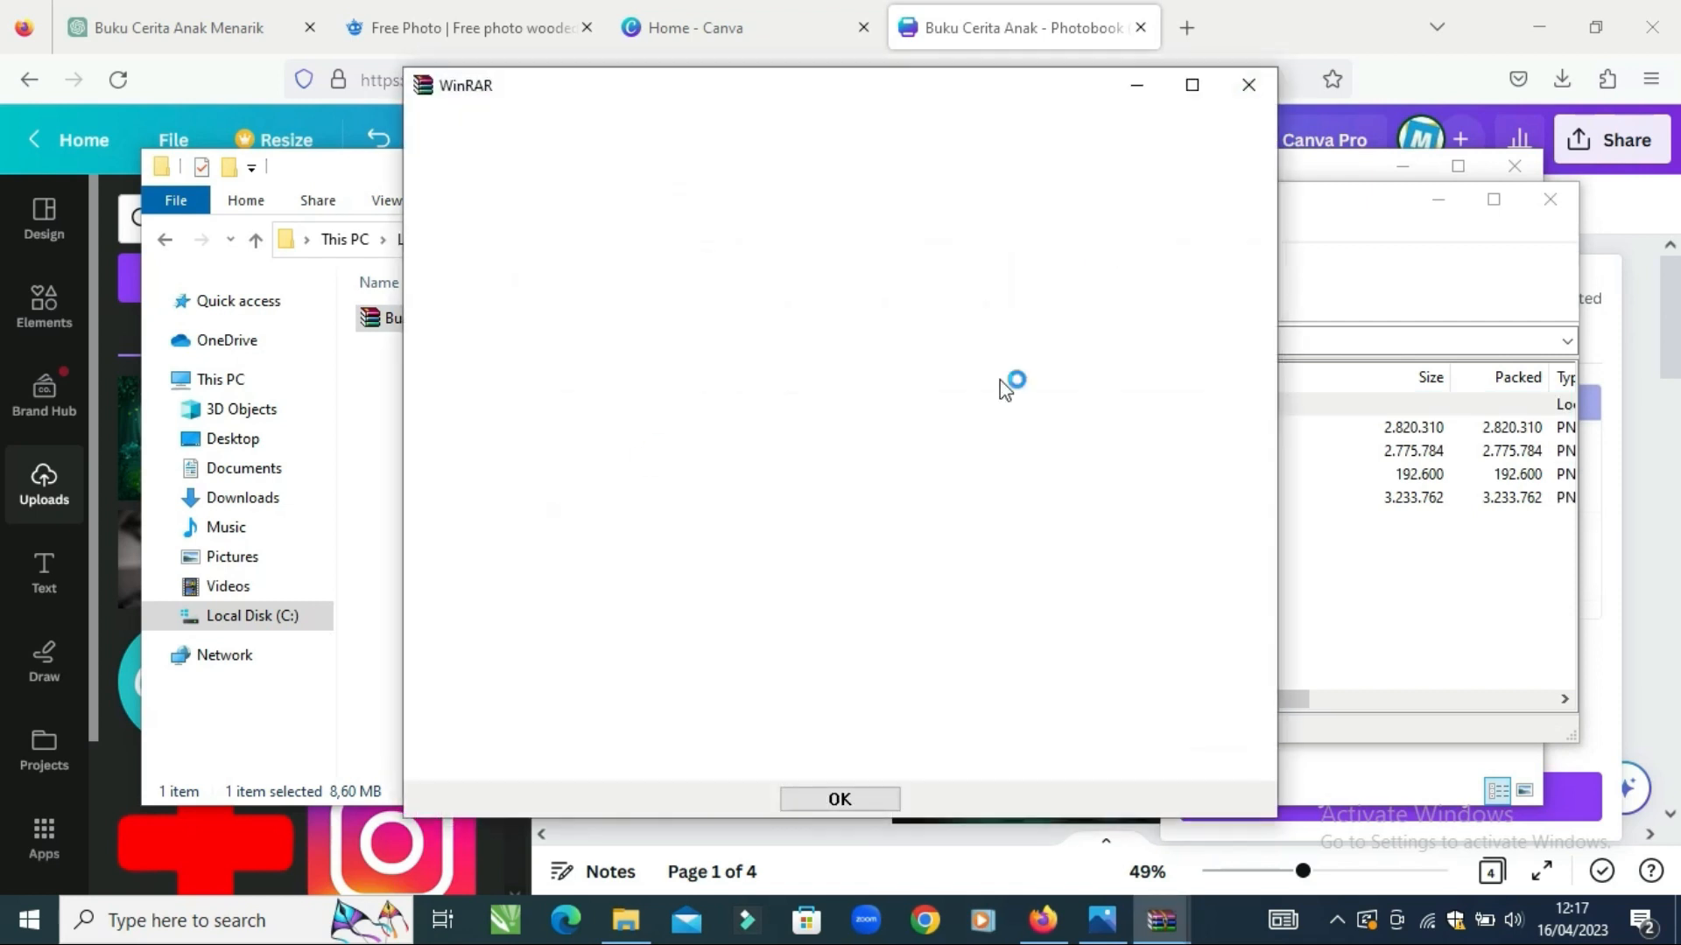
{"action": "left_click", "coordinate": [1249, 83]}
{"action": "left_click_drag", "start_coordinate": [519, 589], "coordinate": [399, 424]}
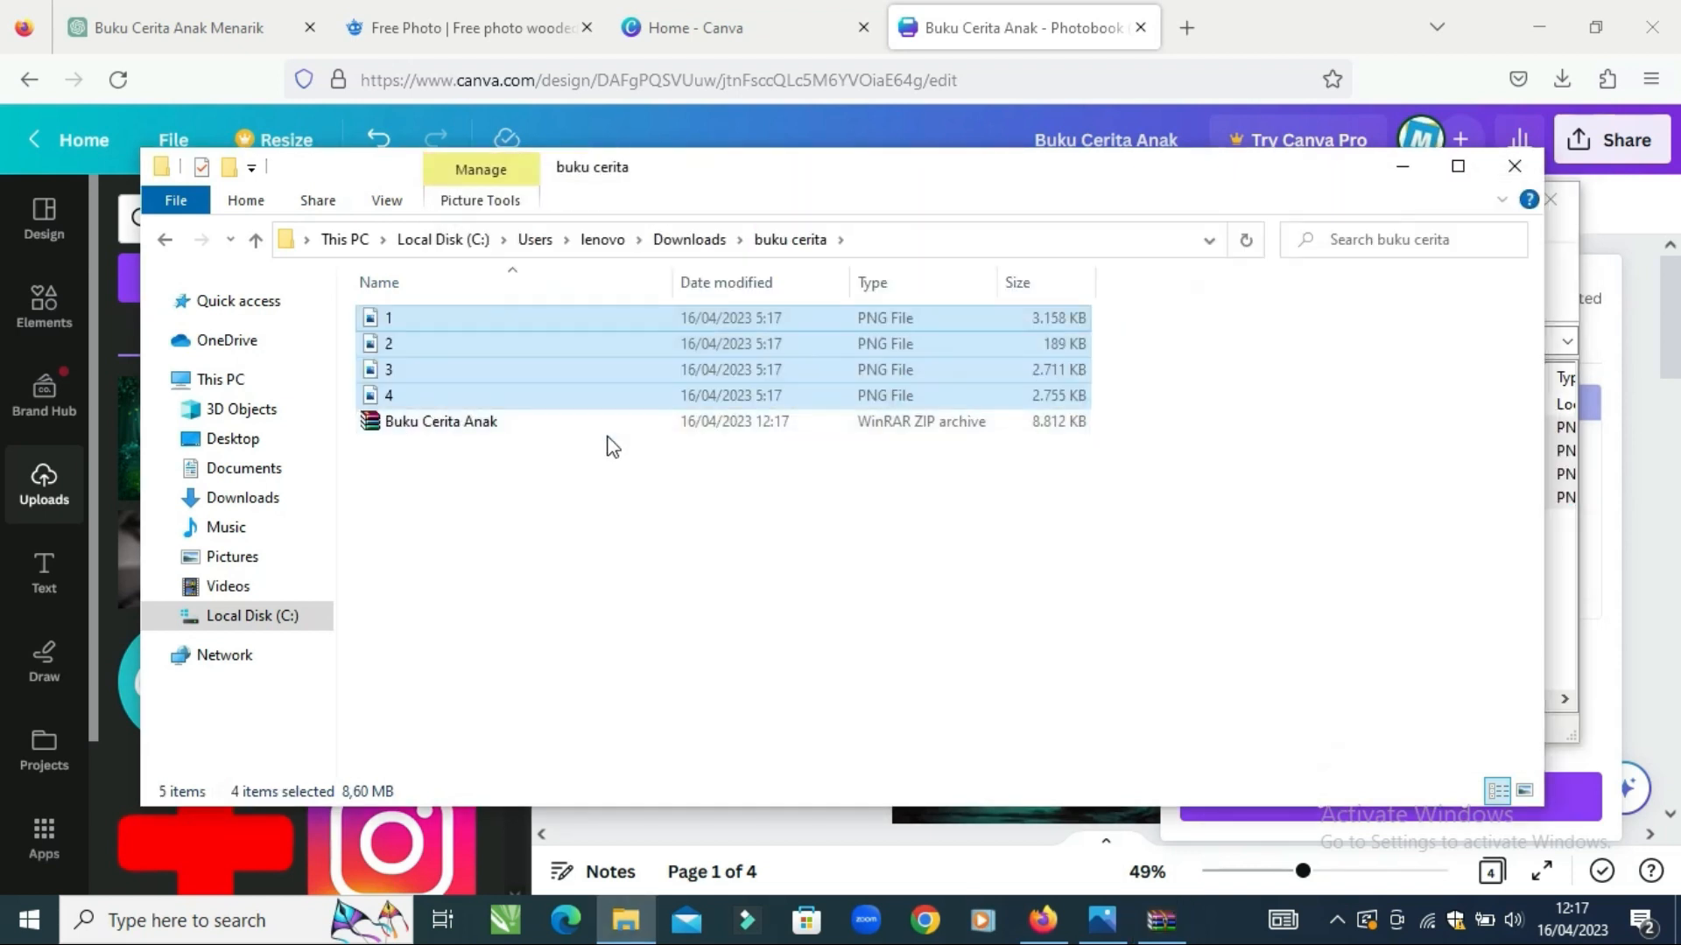
- View the extracted pages as large thumbnails in a maximized folder window, and close the folder, WinRAR and the download notice
{"action": "left_click", "coordinate": [386, 203]}
{"action": "left_click", "coordinate": [429, 237]}
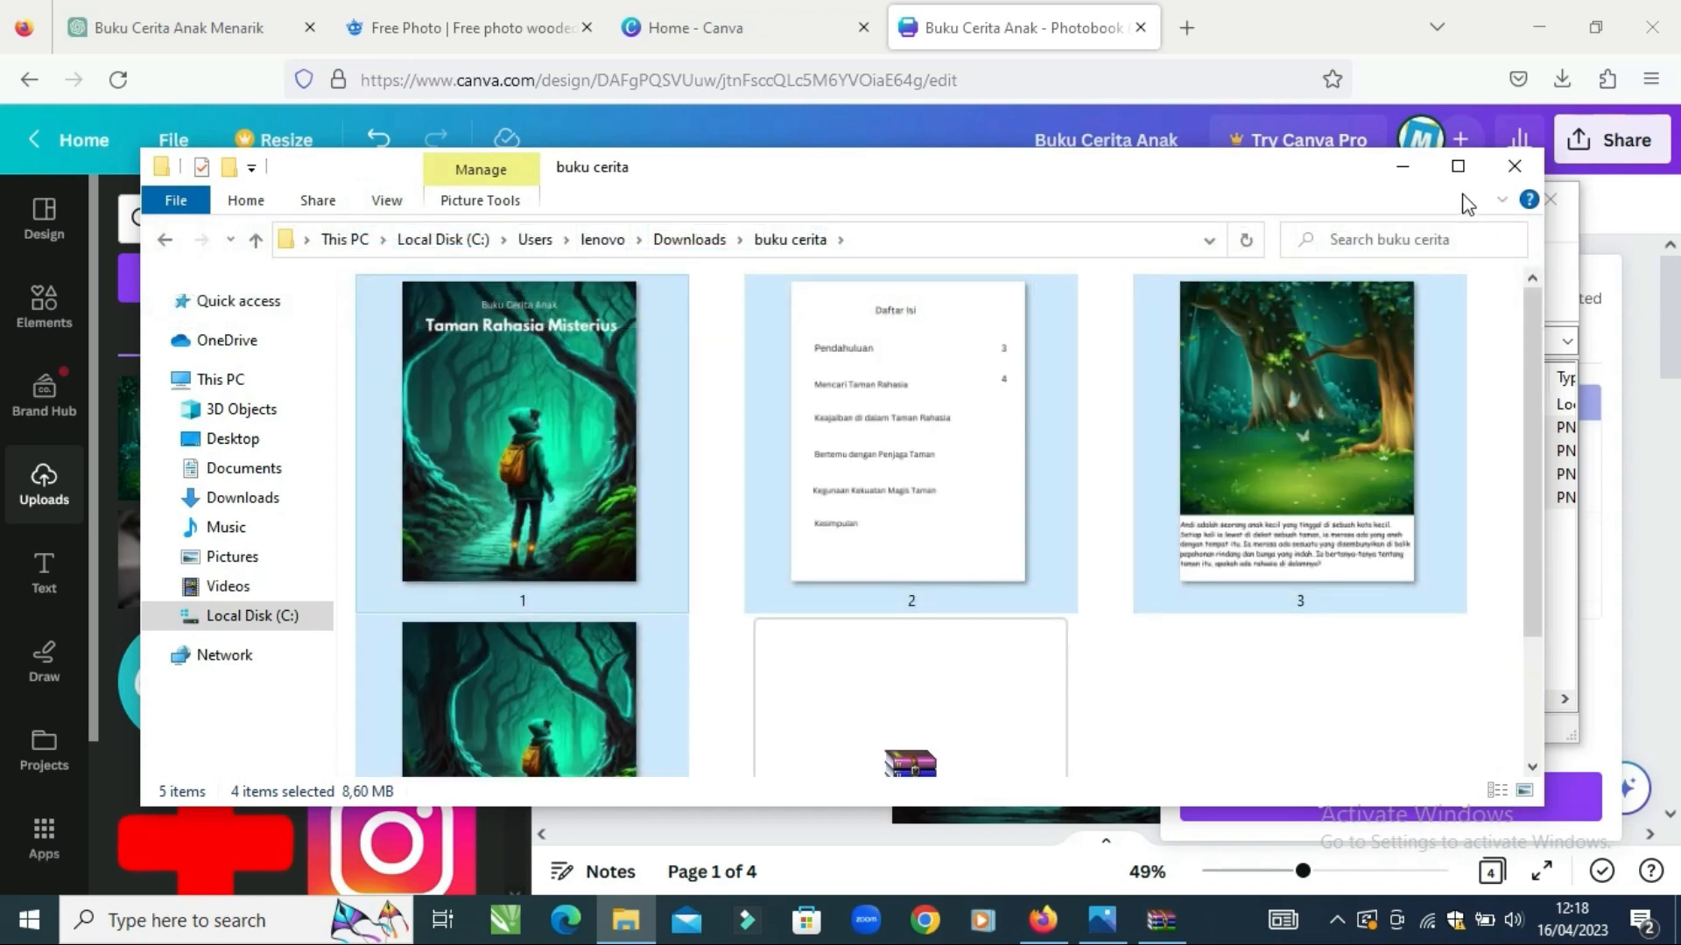
{"action": "left_click", "coordinate": [1457, 165]}
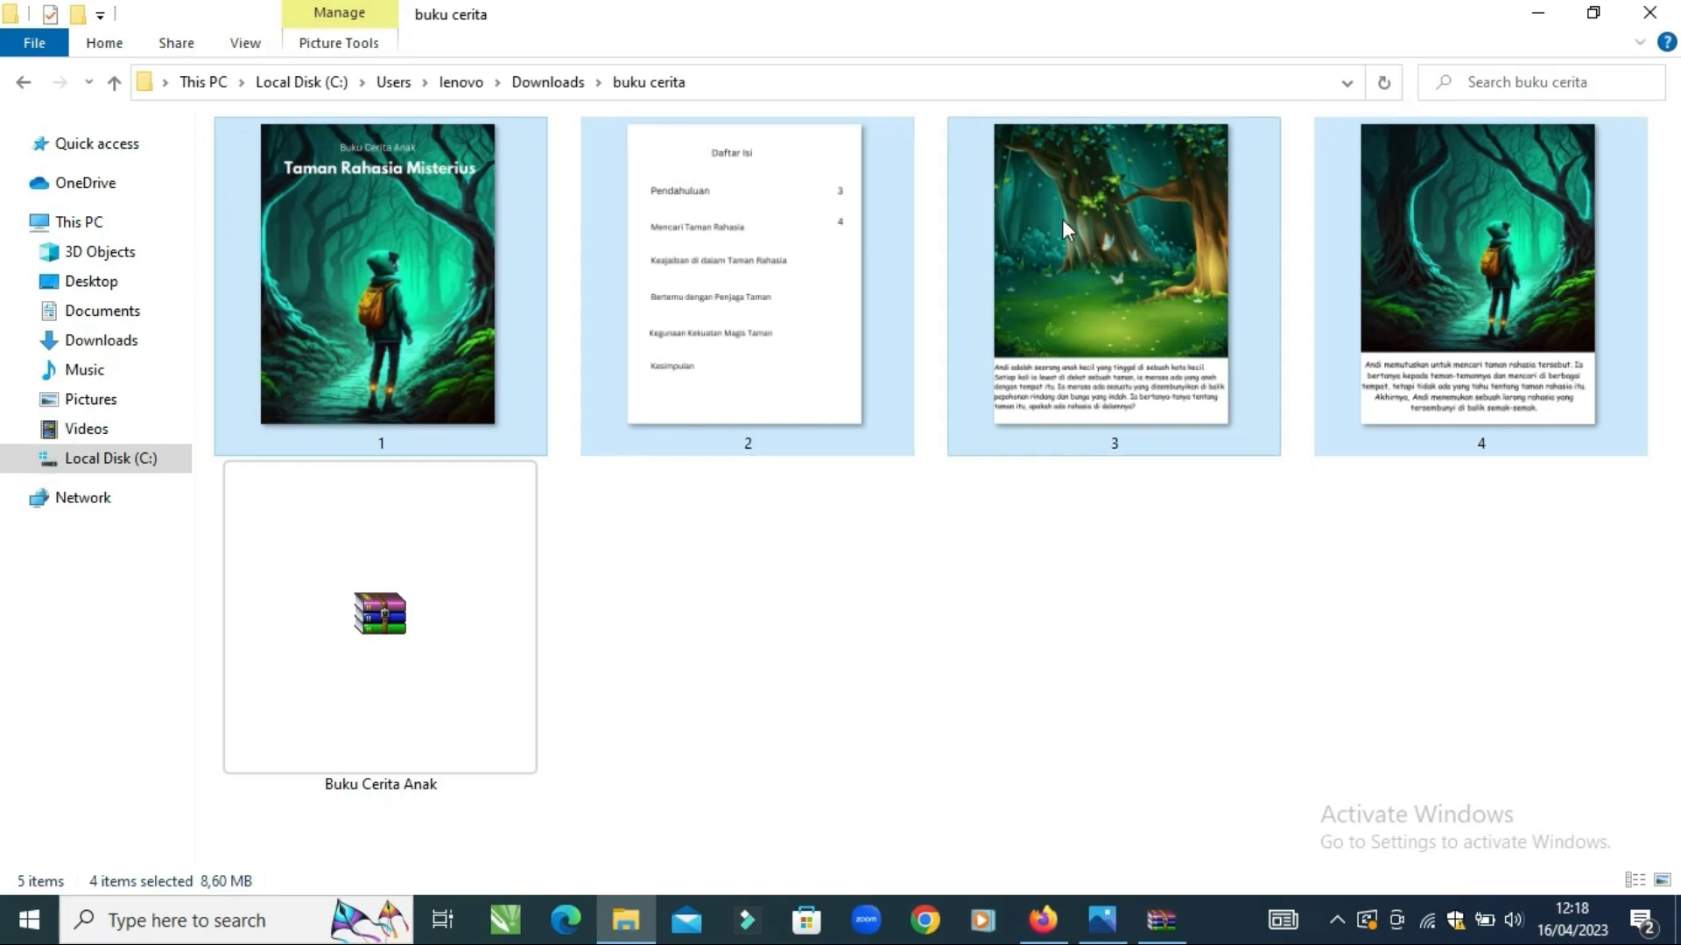
{"action": "left_click", "coordinate": [1649, 12]}
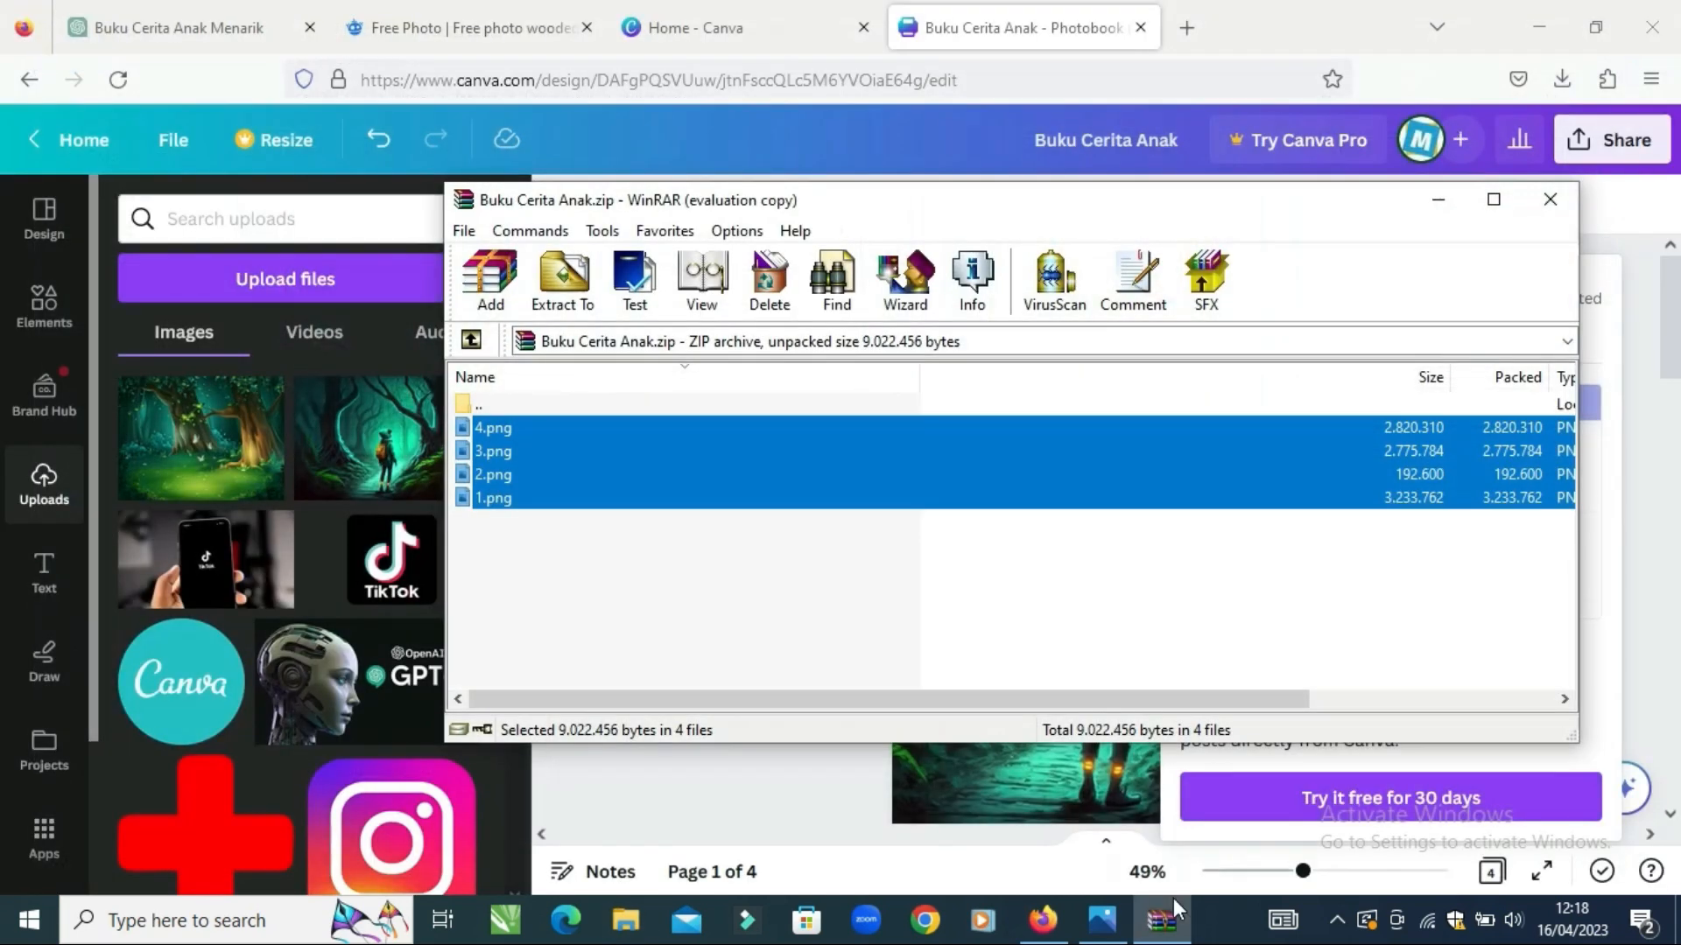
{"action": "left_click", "coordinate": [1555, 203]}
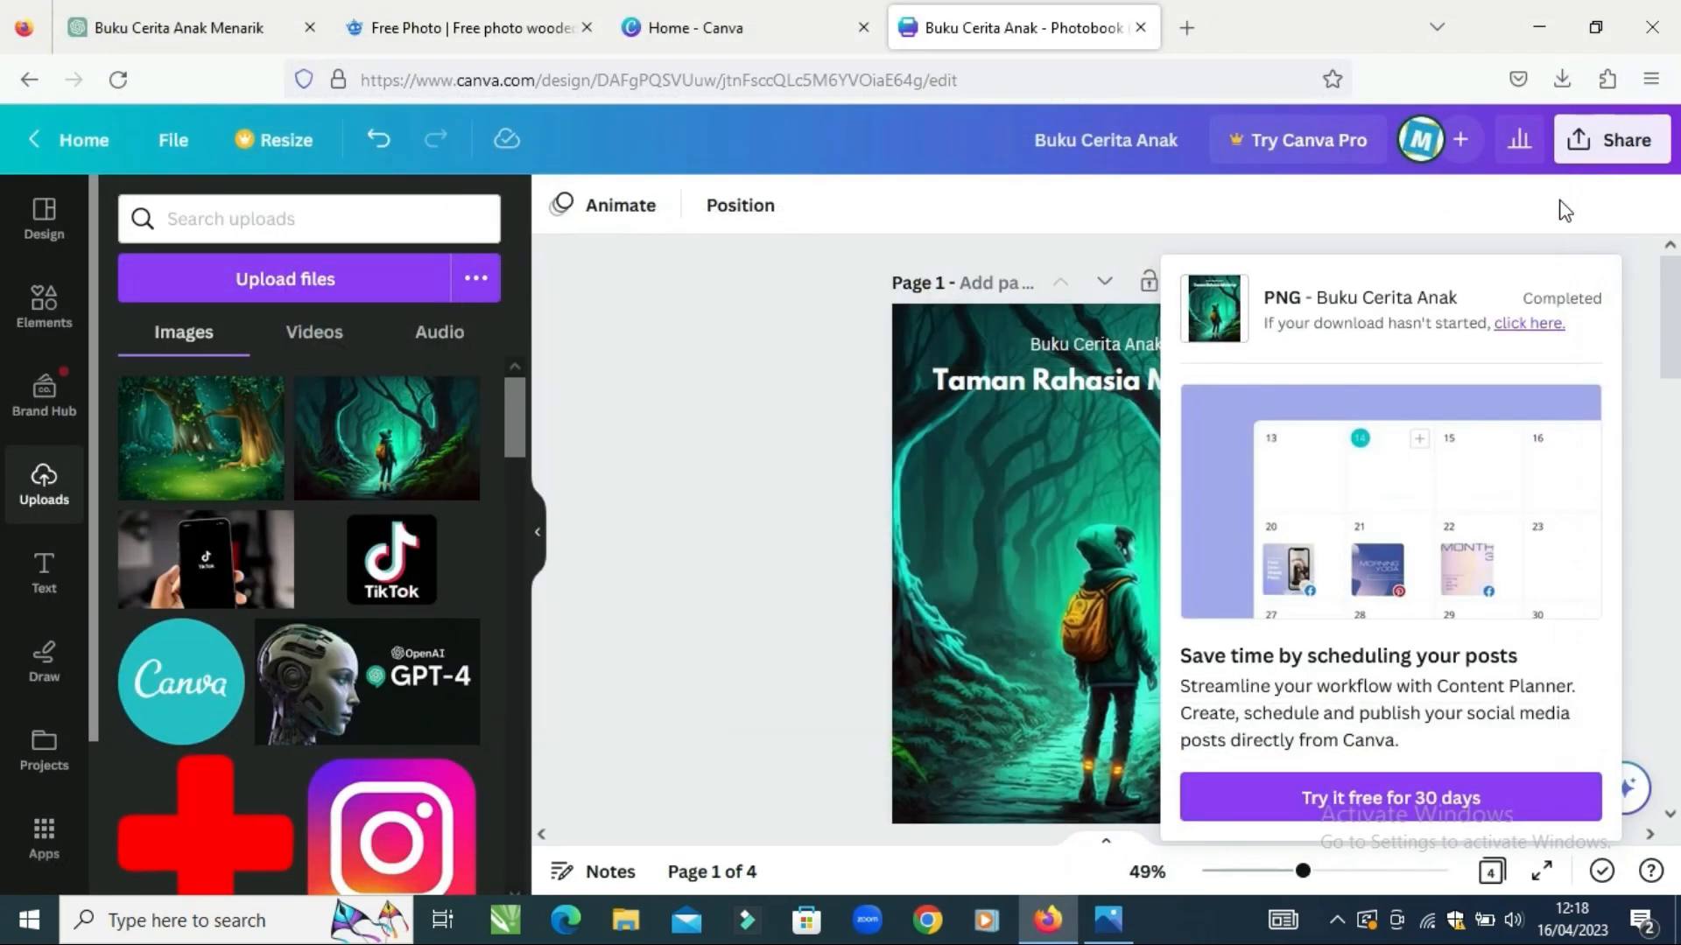
{"action": "left_click", "coordinate": [1639, 346]}
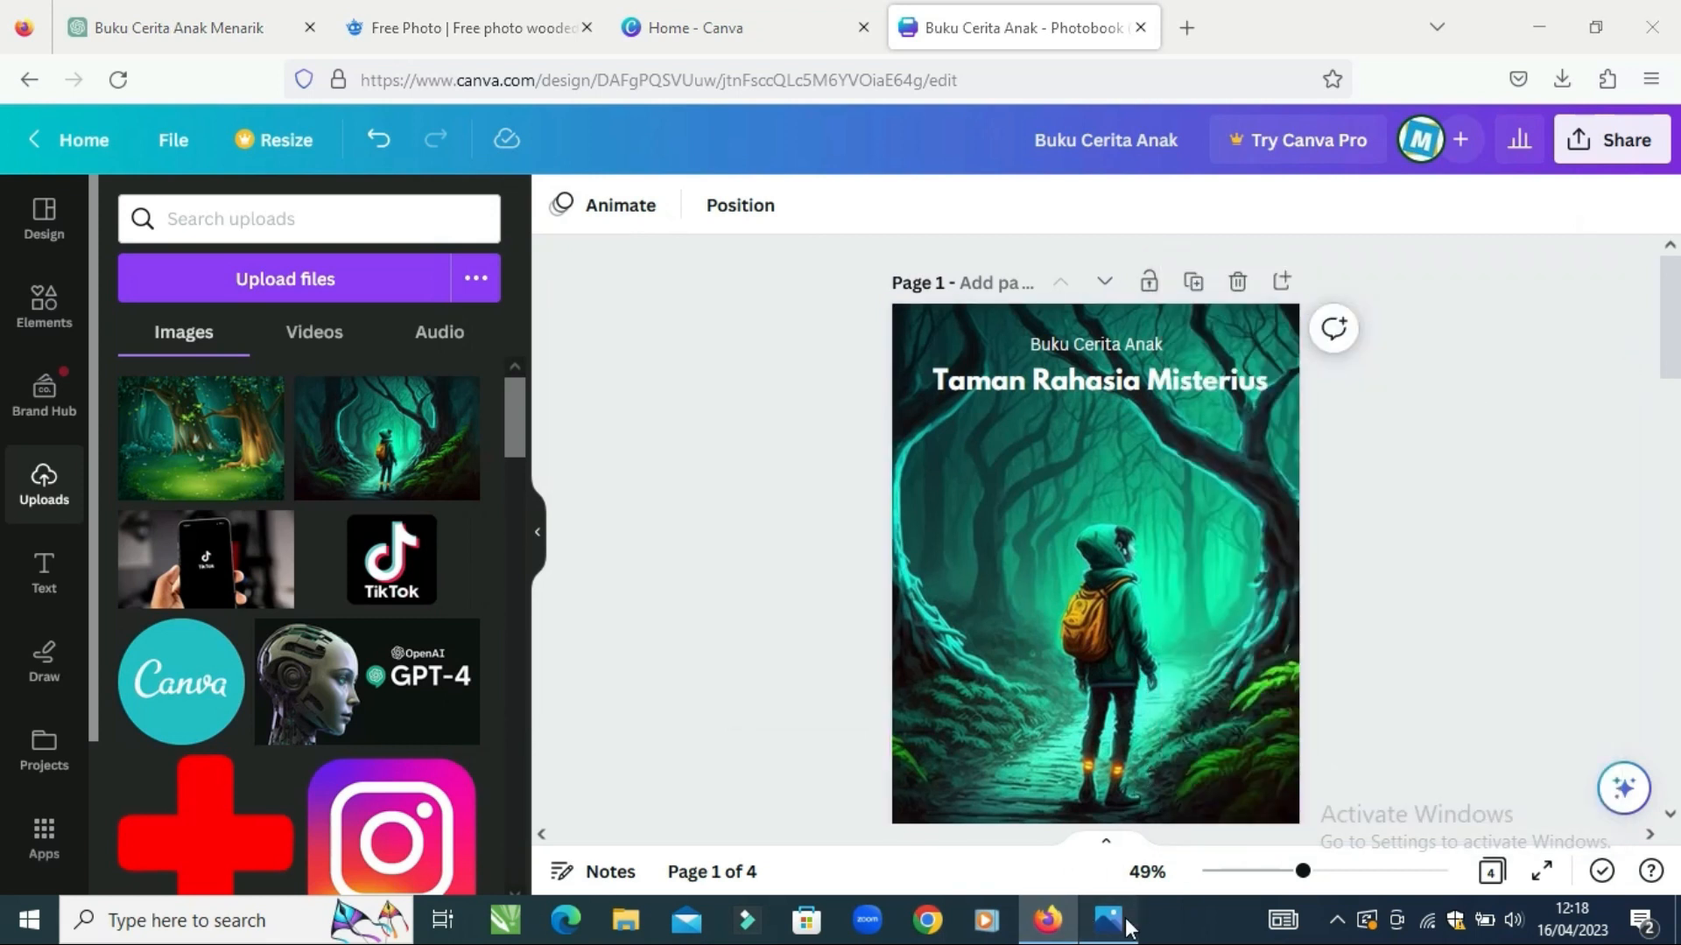
- Review the "MEMBUAT BUKU CERITA ANAK" overview image and look through the storybook pages in the Canva design
{"action": "left_click", "coordinate": [1125, 923]}
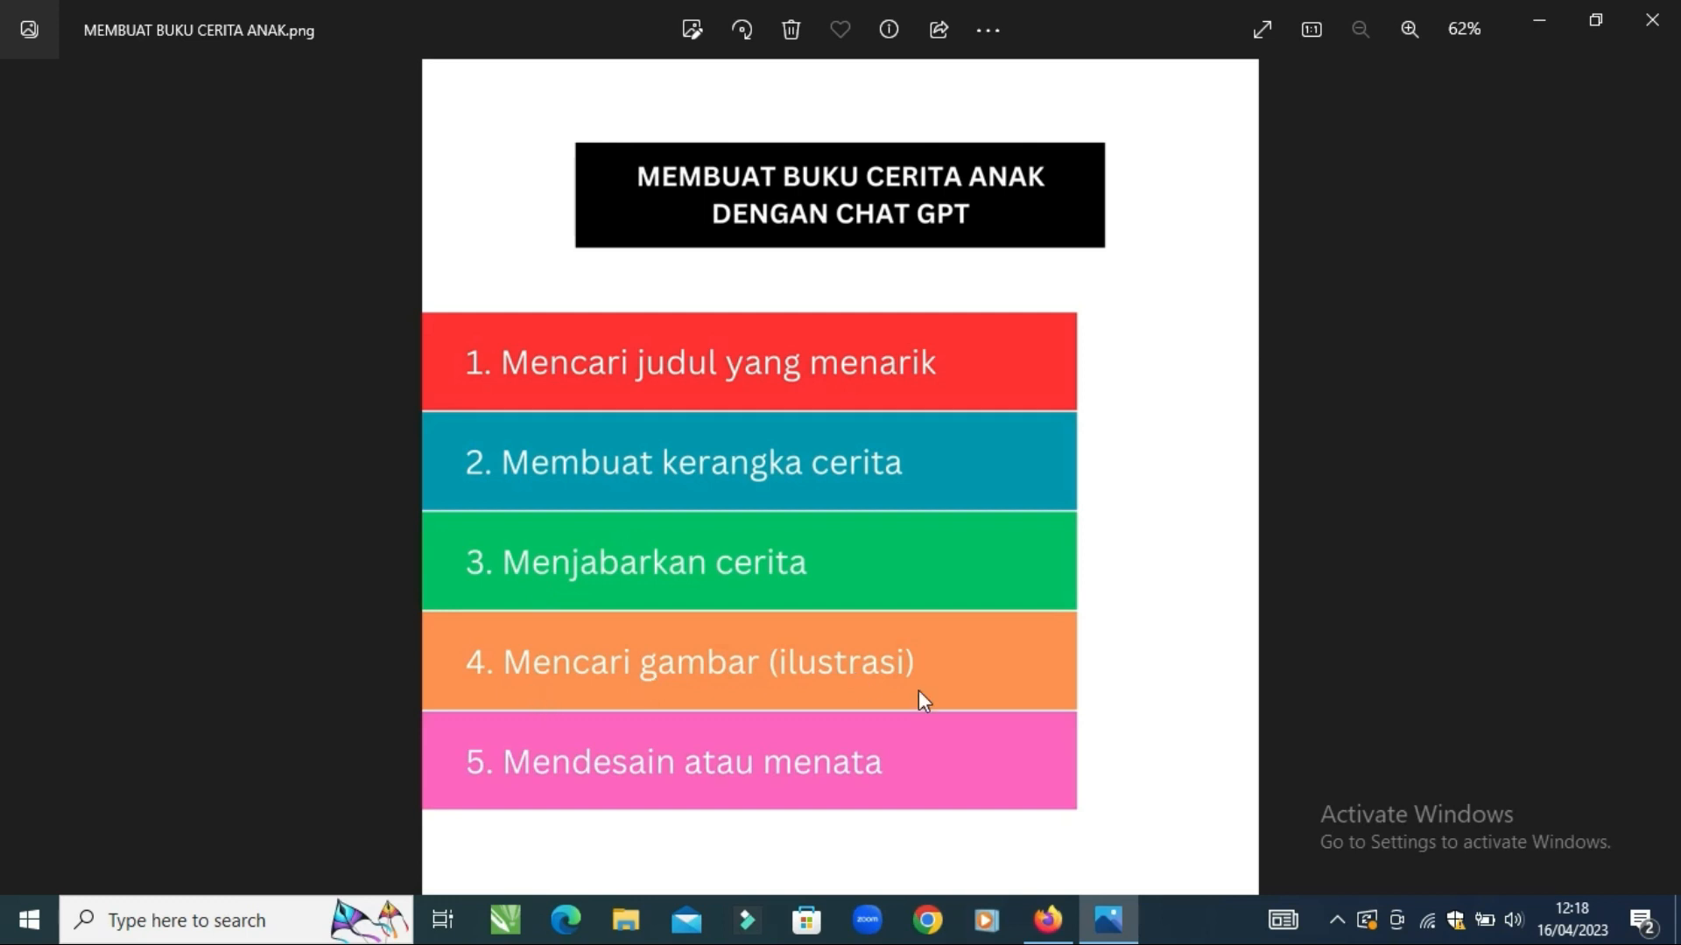
{"action": "left_click", "coordinate": [1047, 919]}
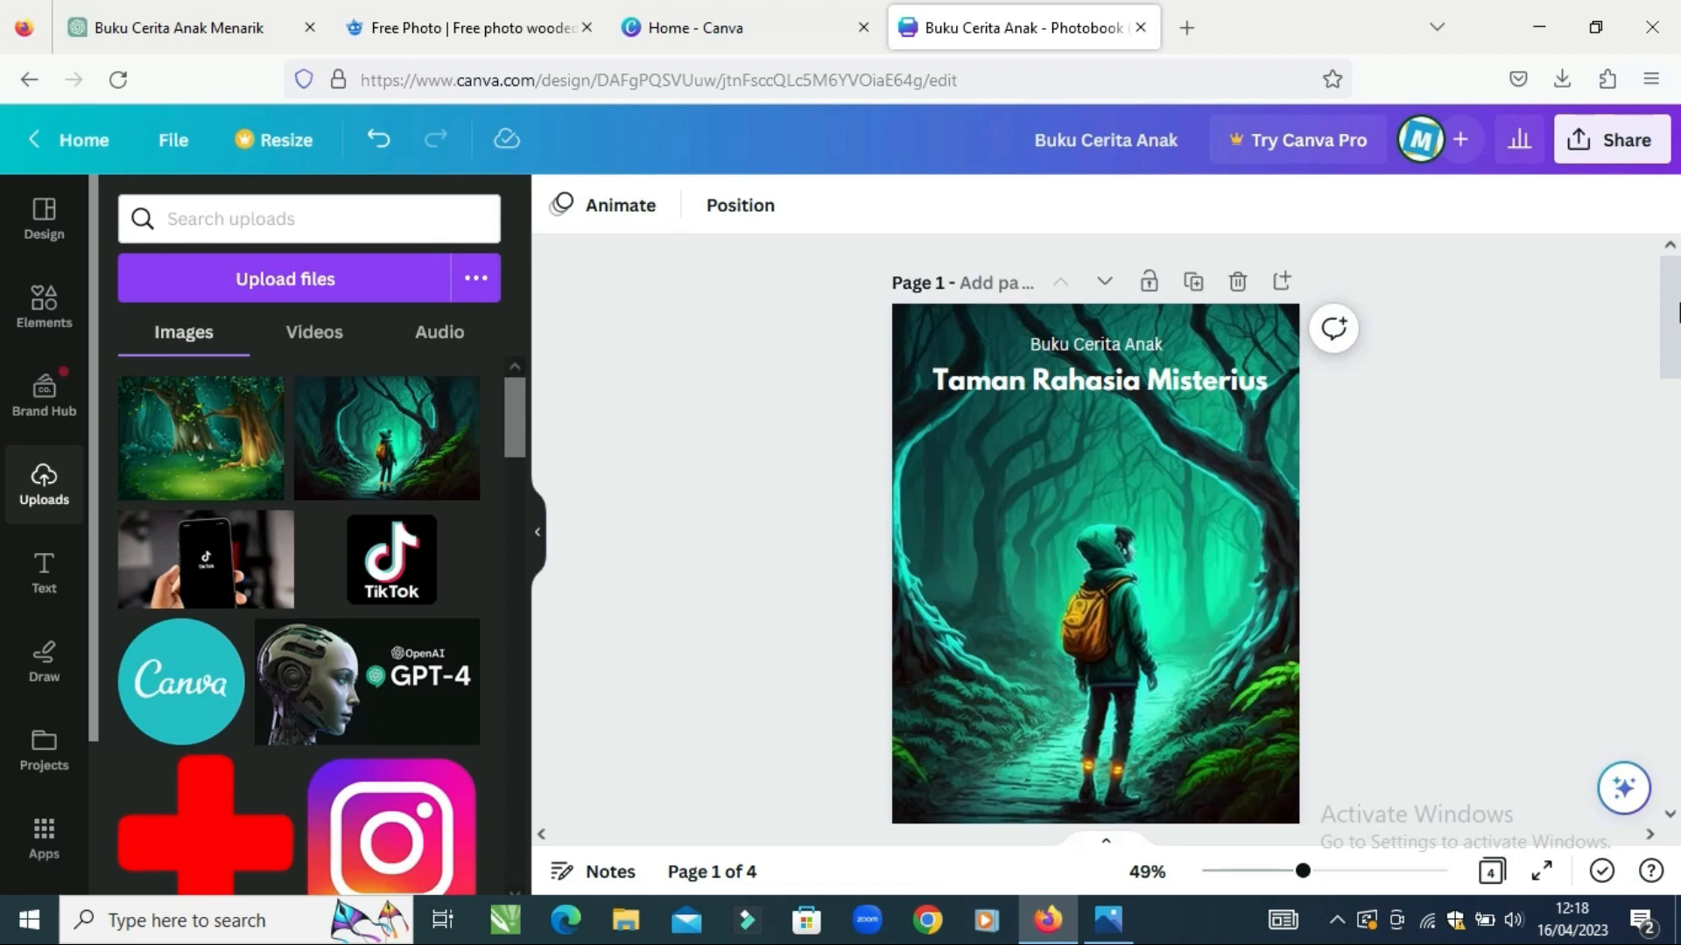
{"action": "scroll", "coordinate": [1677, 310], "scroll_direction": "down", "scroll_amount": 20}
{"action": "scroll", "coordinate": [1677, 423], "scroll_direction": "up", "scroll_amount": 5}
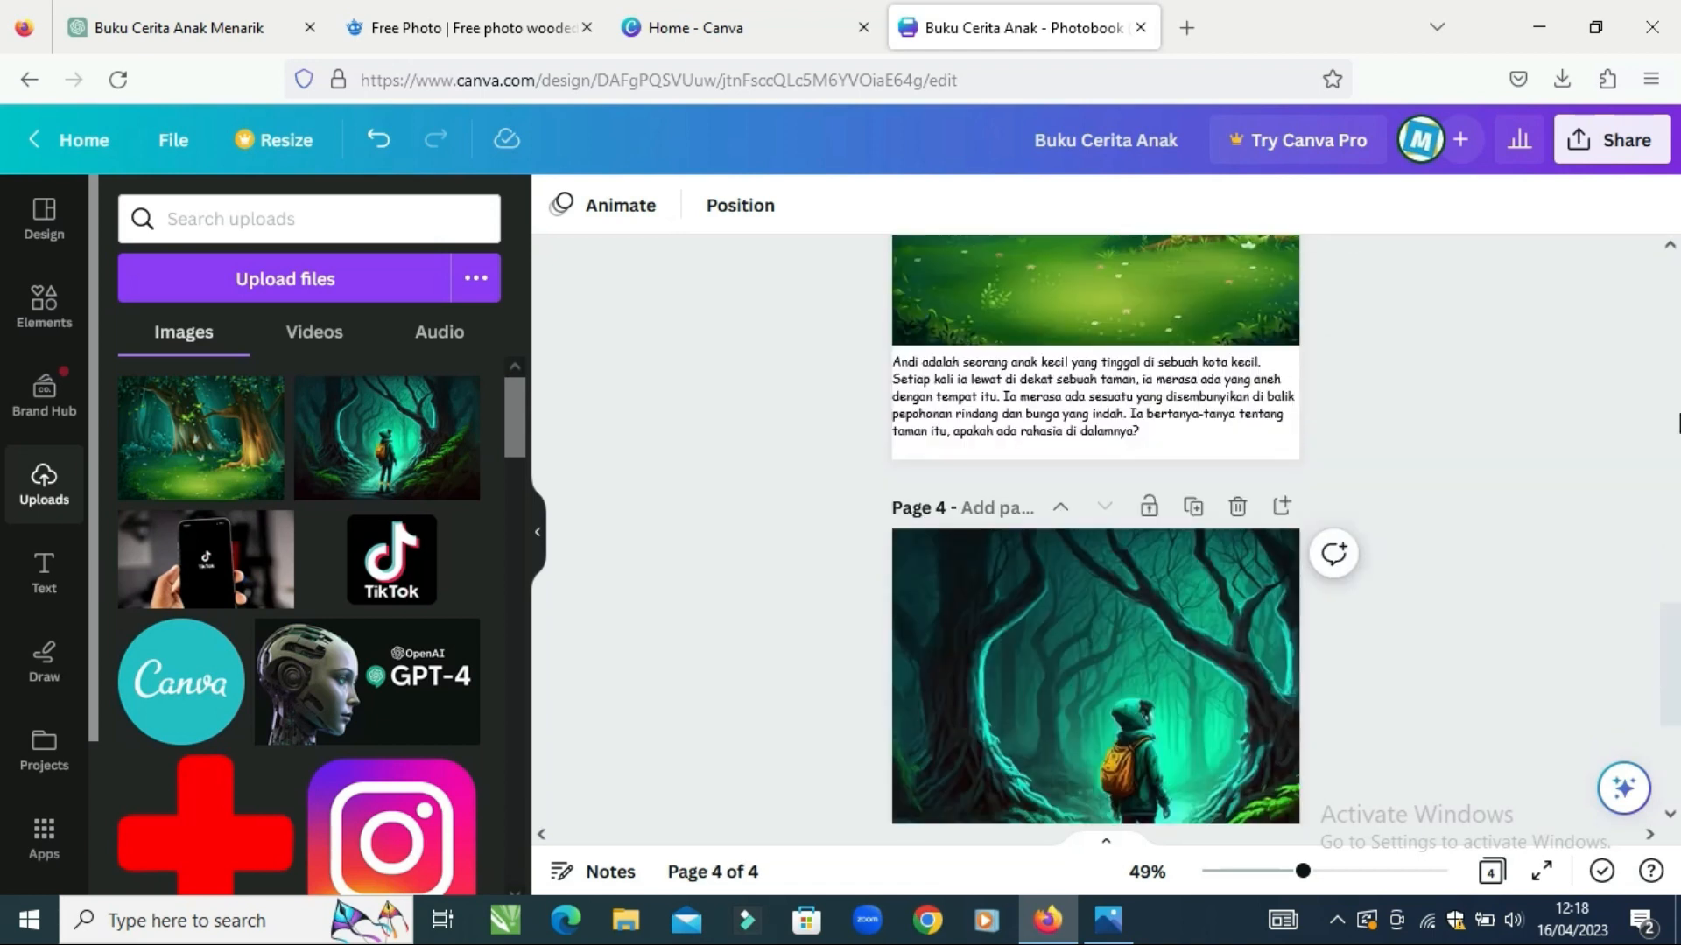
{"action": "scroll", "coordinate": [1677, 423], "scroll_direction": "up", "scroll_amount": 15}
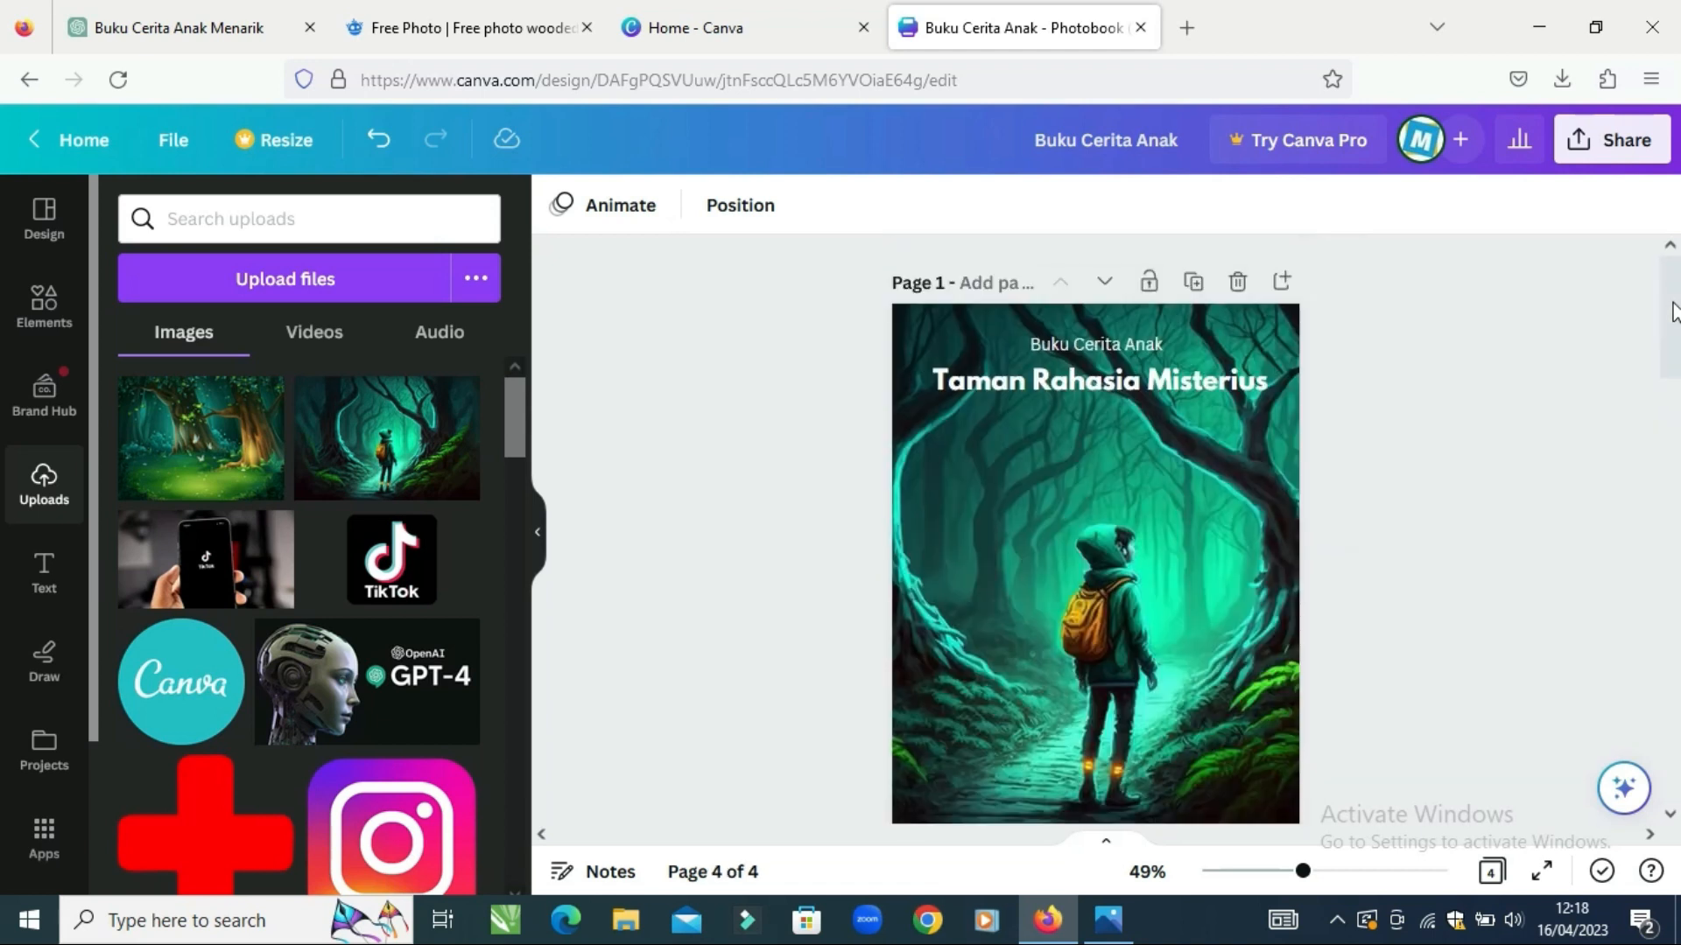
- Search Google for "buku cerita anak" in a new tab, examine the Shopping results for children's books, and return to the overview image
{"action": "left_click", "coordinate": [1189, 30]}
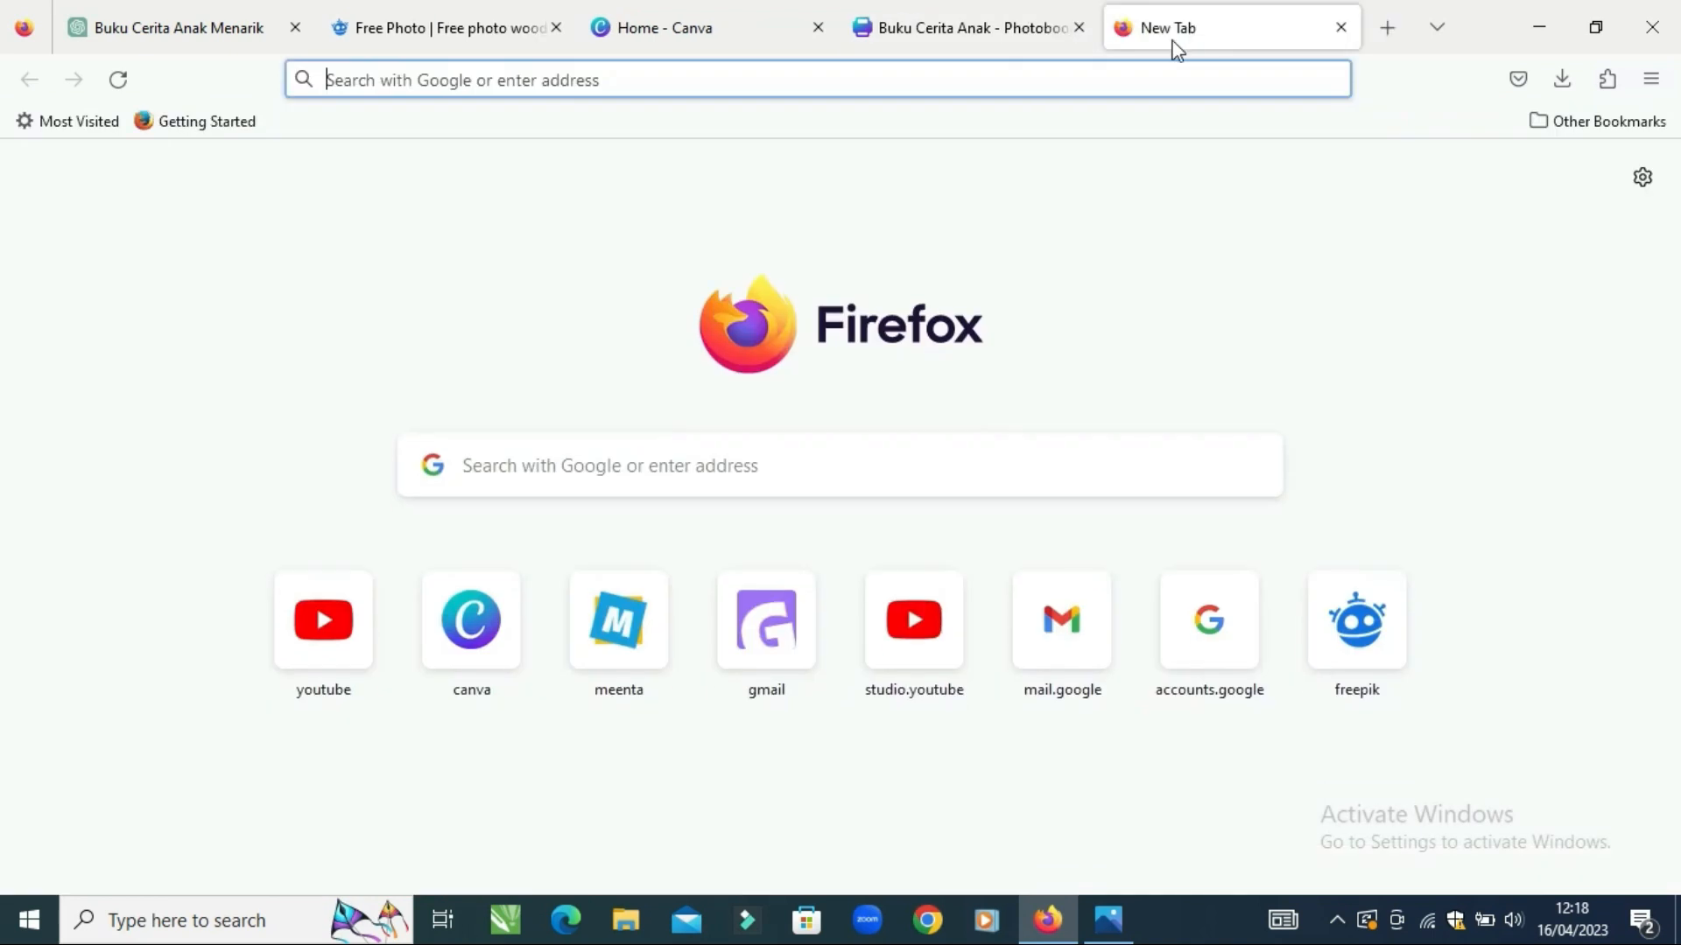
{"action": "left_click", "coordinate": [1118, 77]}
{"action": "type", "text": "buku c"}
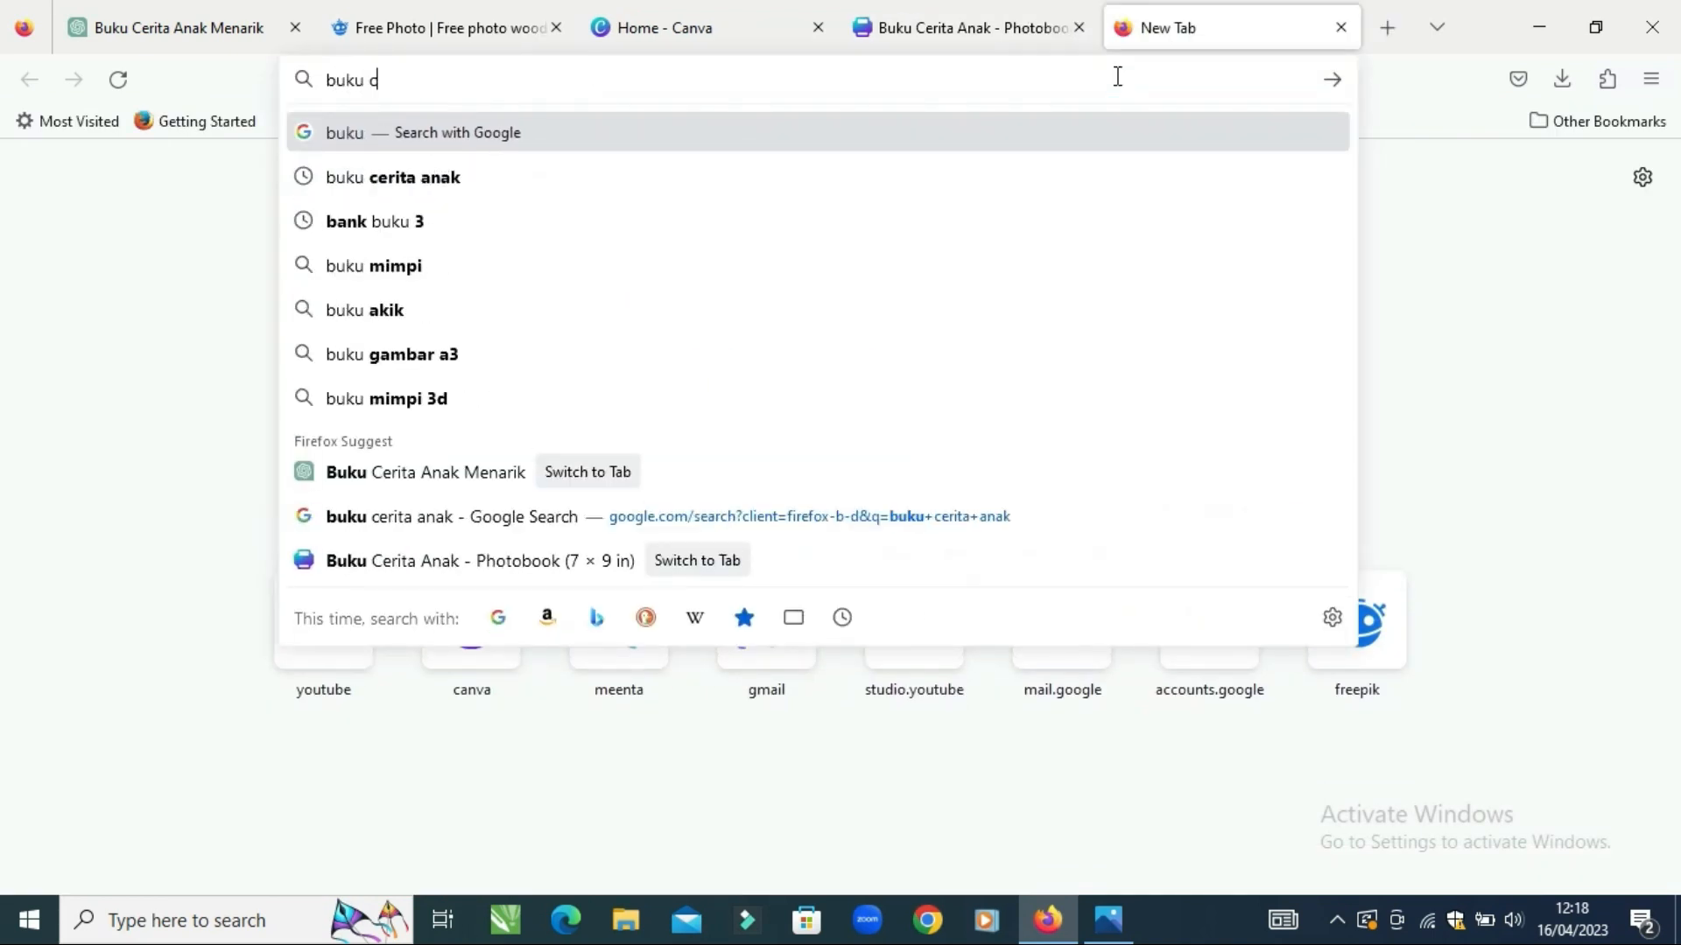
{"action": "type", "text": "erita anak"}
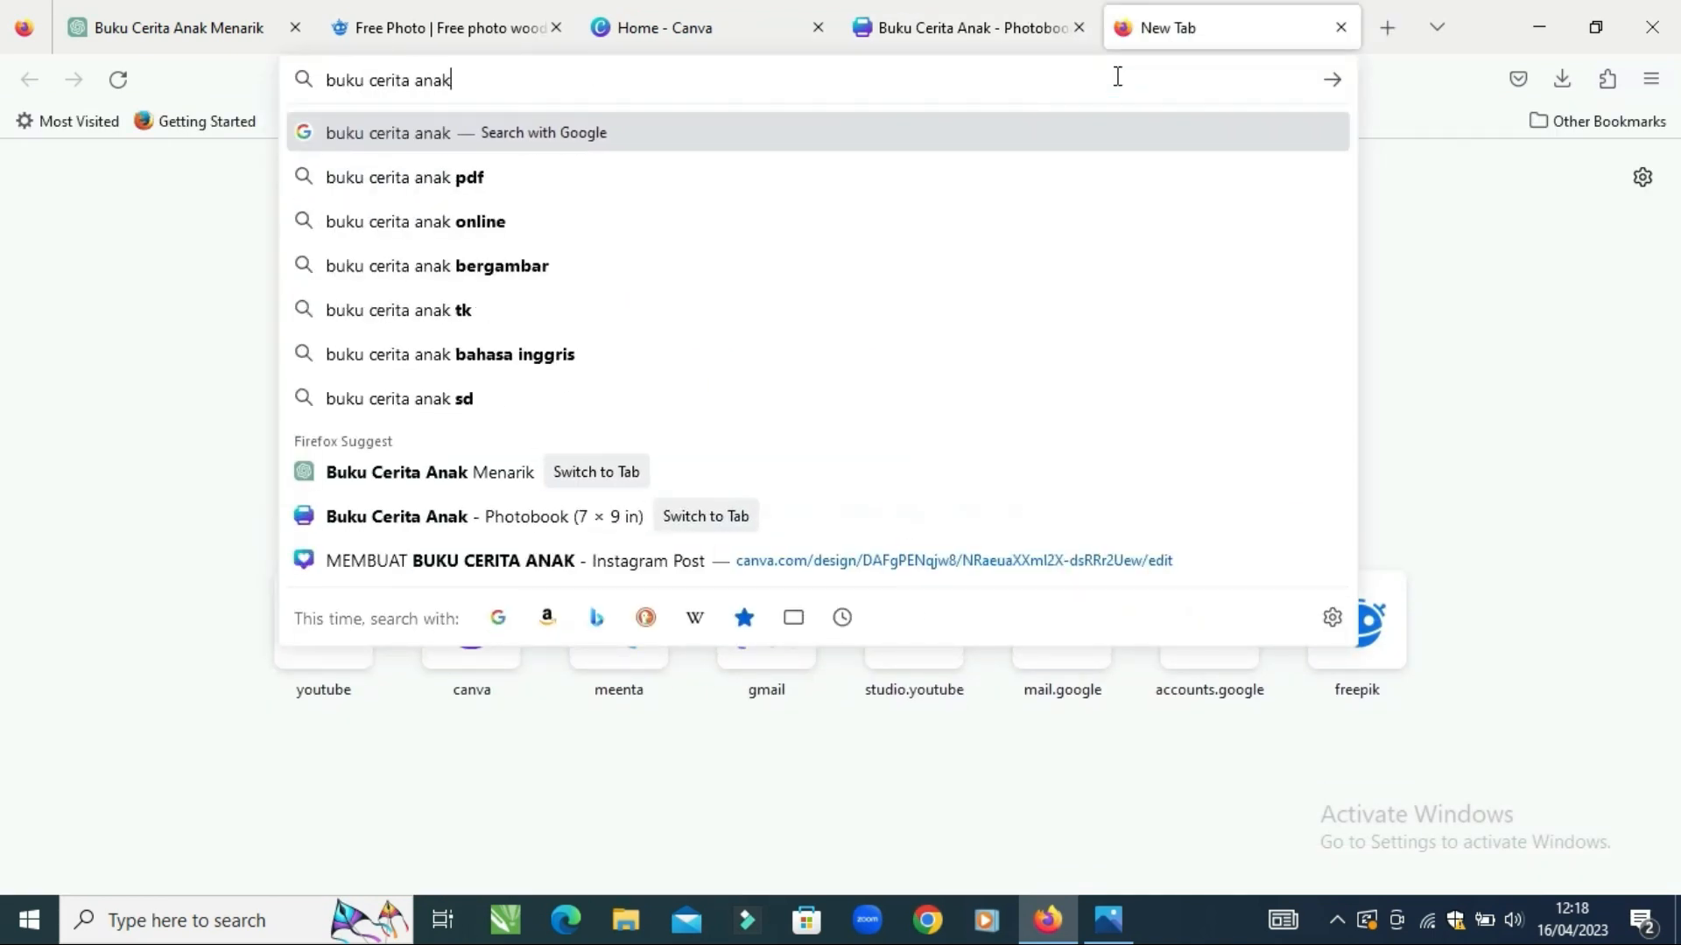
{"action": "key", "text": "Return"}
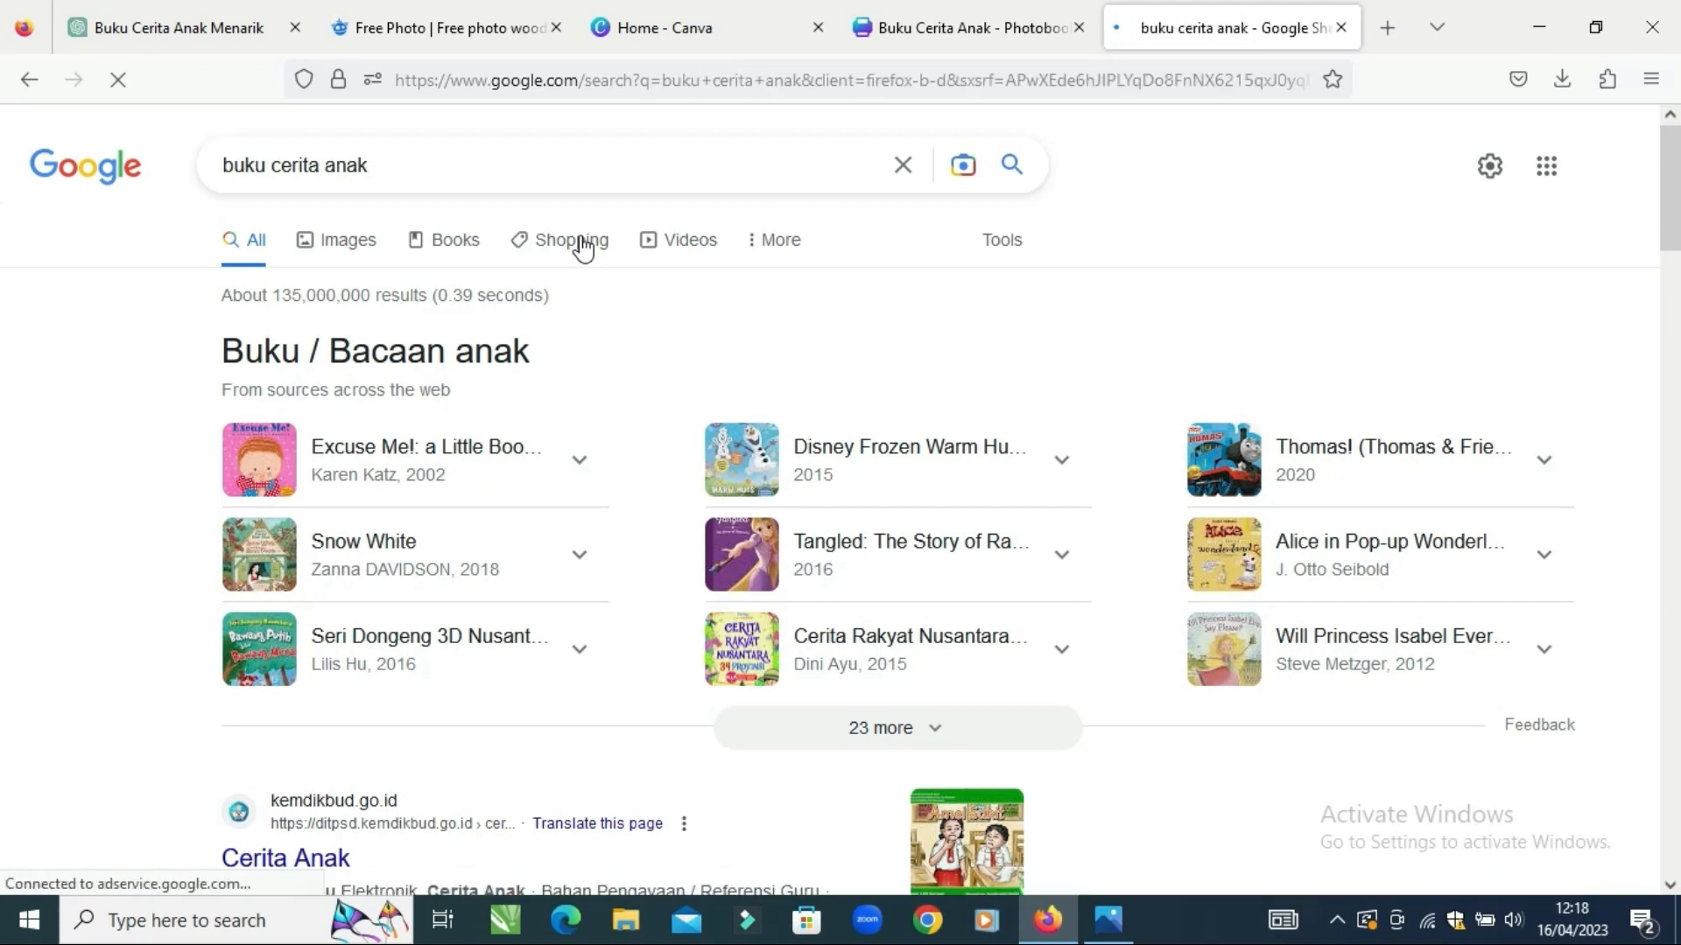
{"action": "left_click_drag", "start_coordinate": [1670, 167], "coordinate": [1672, 230]}
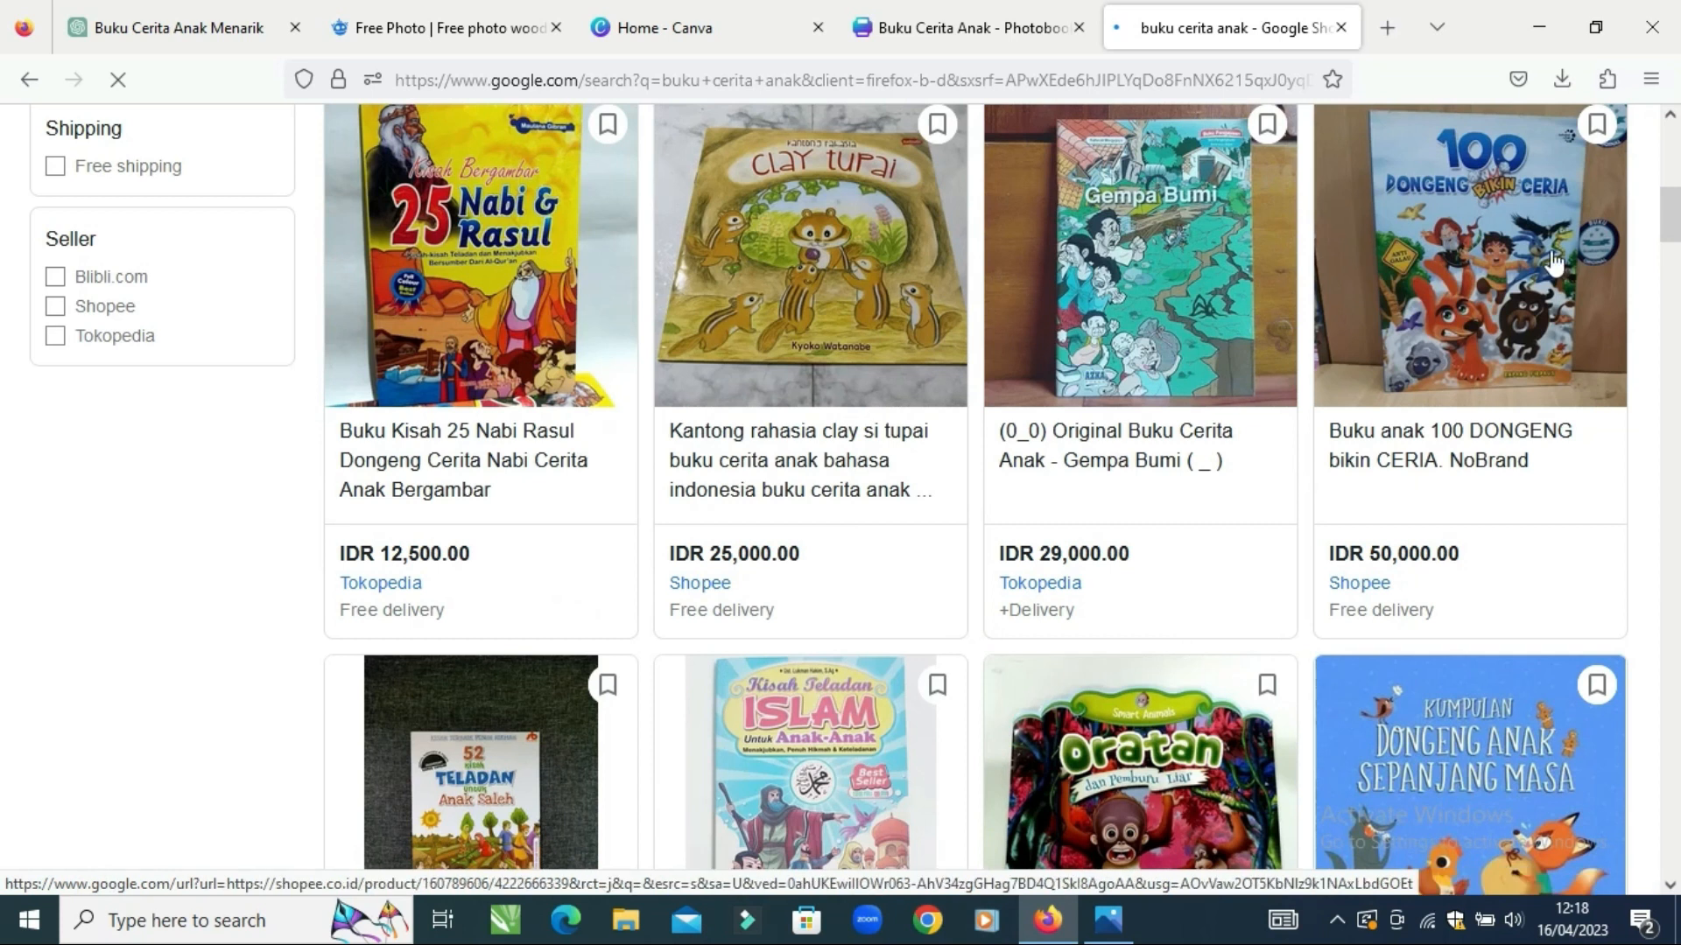
{"action": "left_click", "coordinate": [1673, 255]}
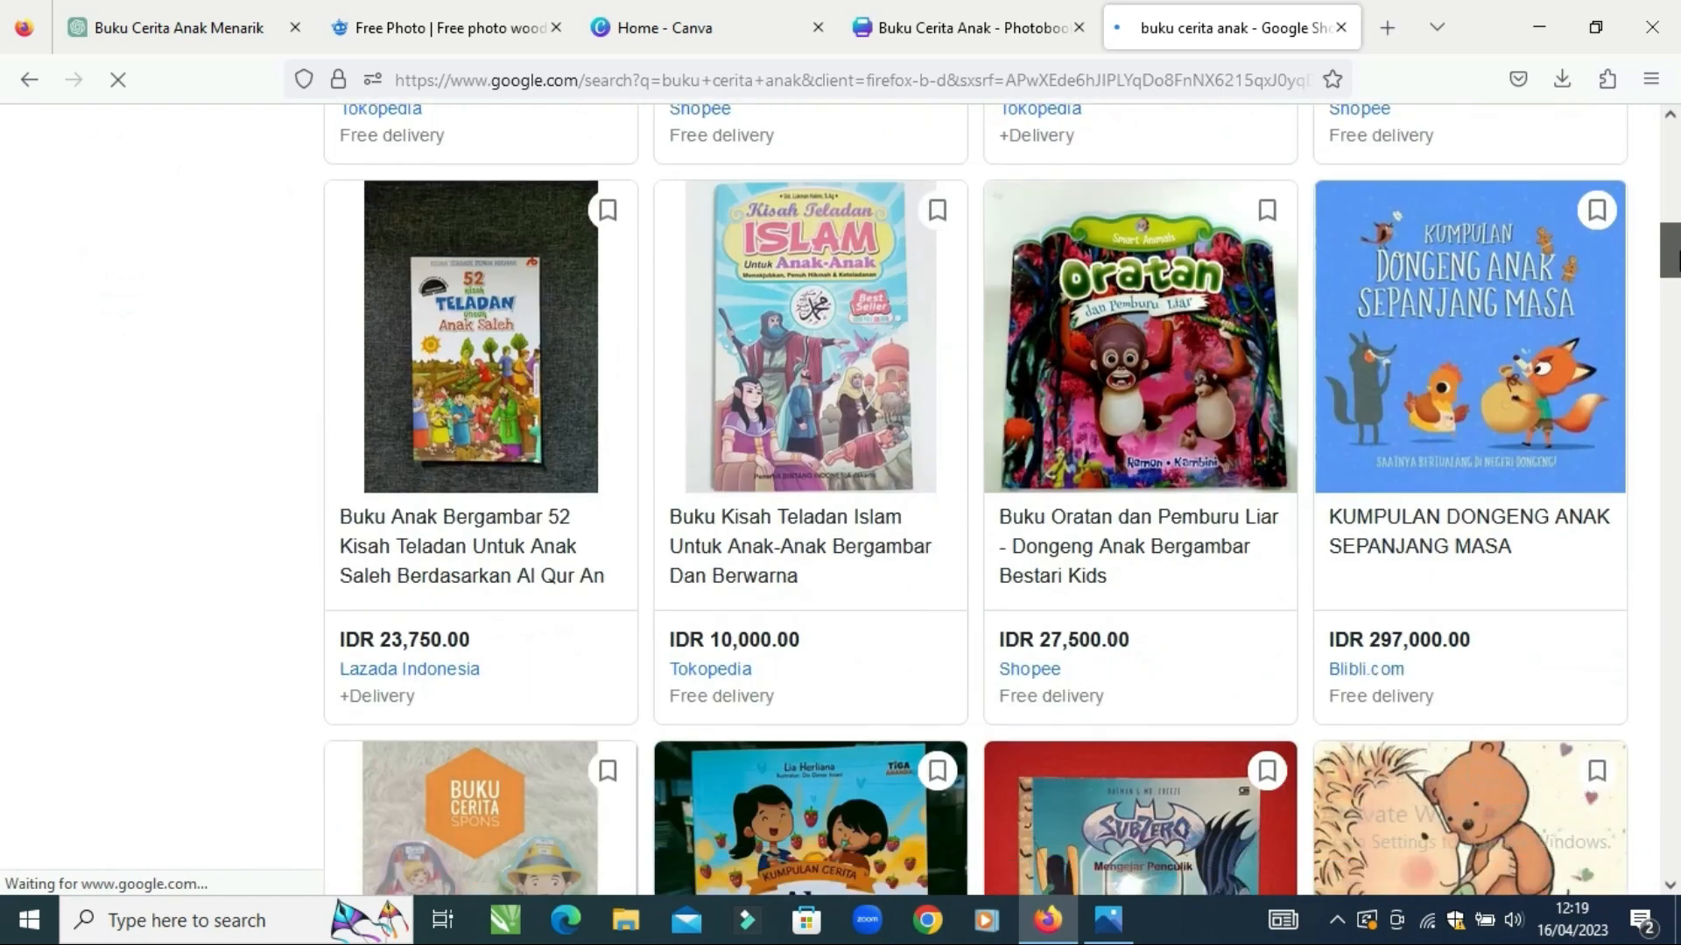
{"action": "left_click_drag", "start_coordinate": [1675, 264], "coordinate": [1676, 219]}
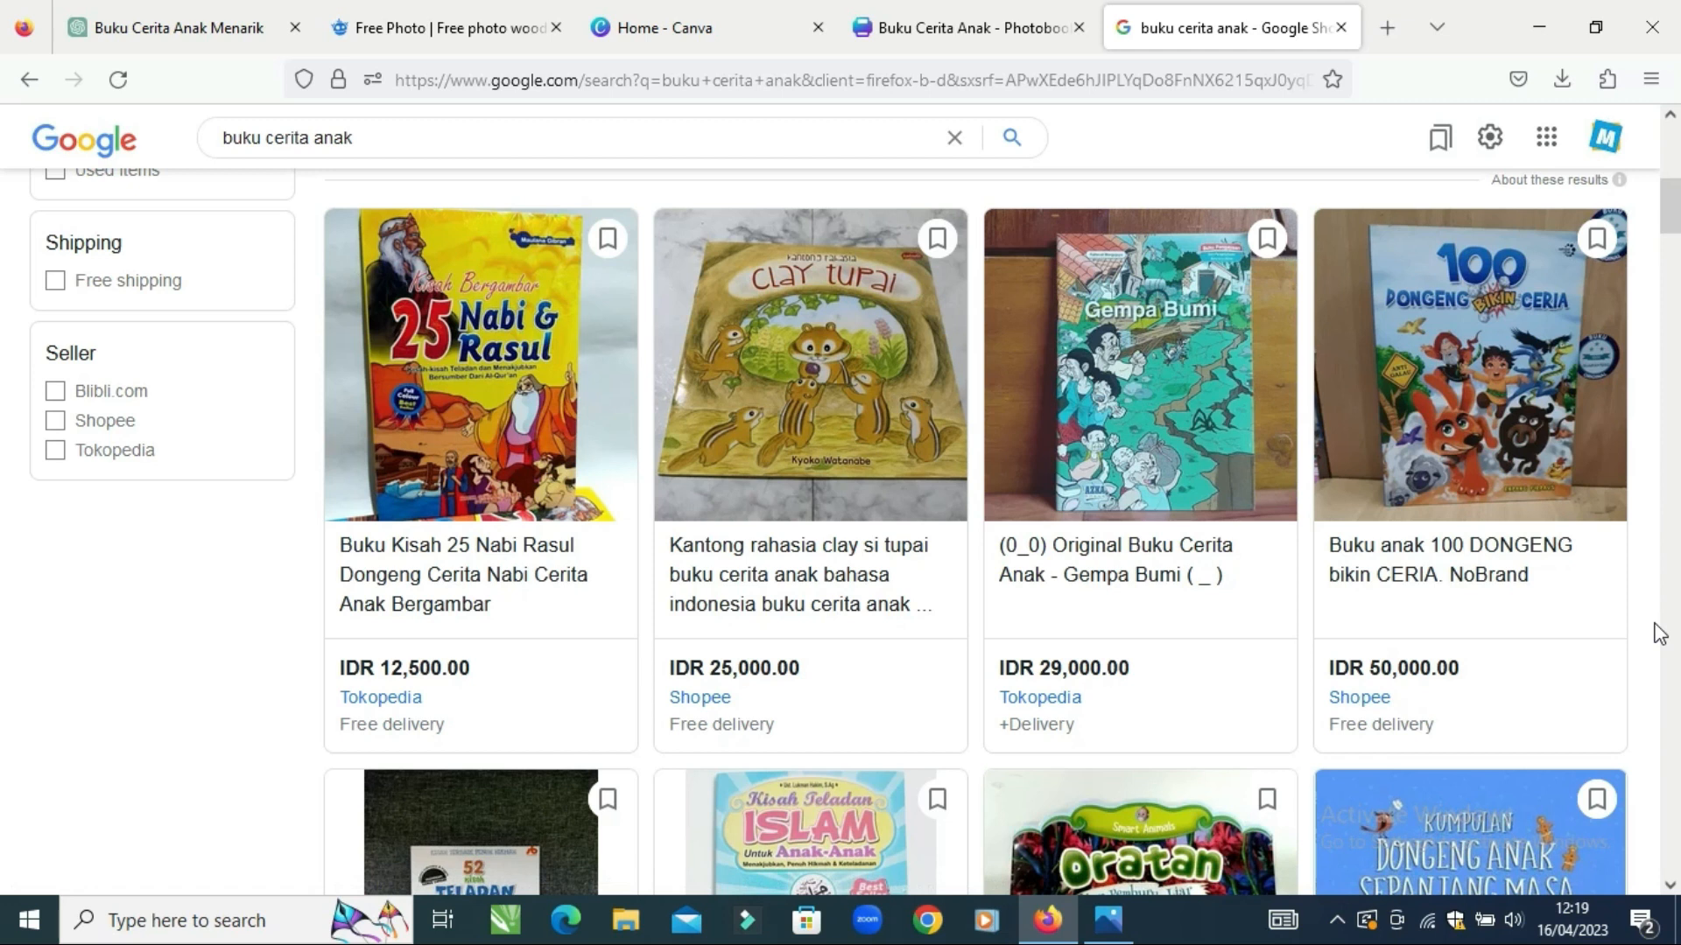
{"action": "mouse_move", "coordinate": [1675, 210]}
{"action": "left_mouse_down"}
{"action": "mouse_move", "coordinate": [1675, 148]}
{"action": "mouse_move", "coordinate": [1674, 221]}
{"action": "left_mouse_up"}
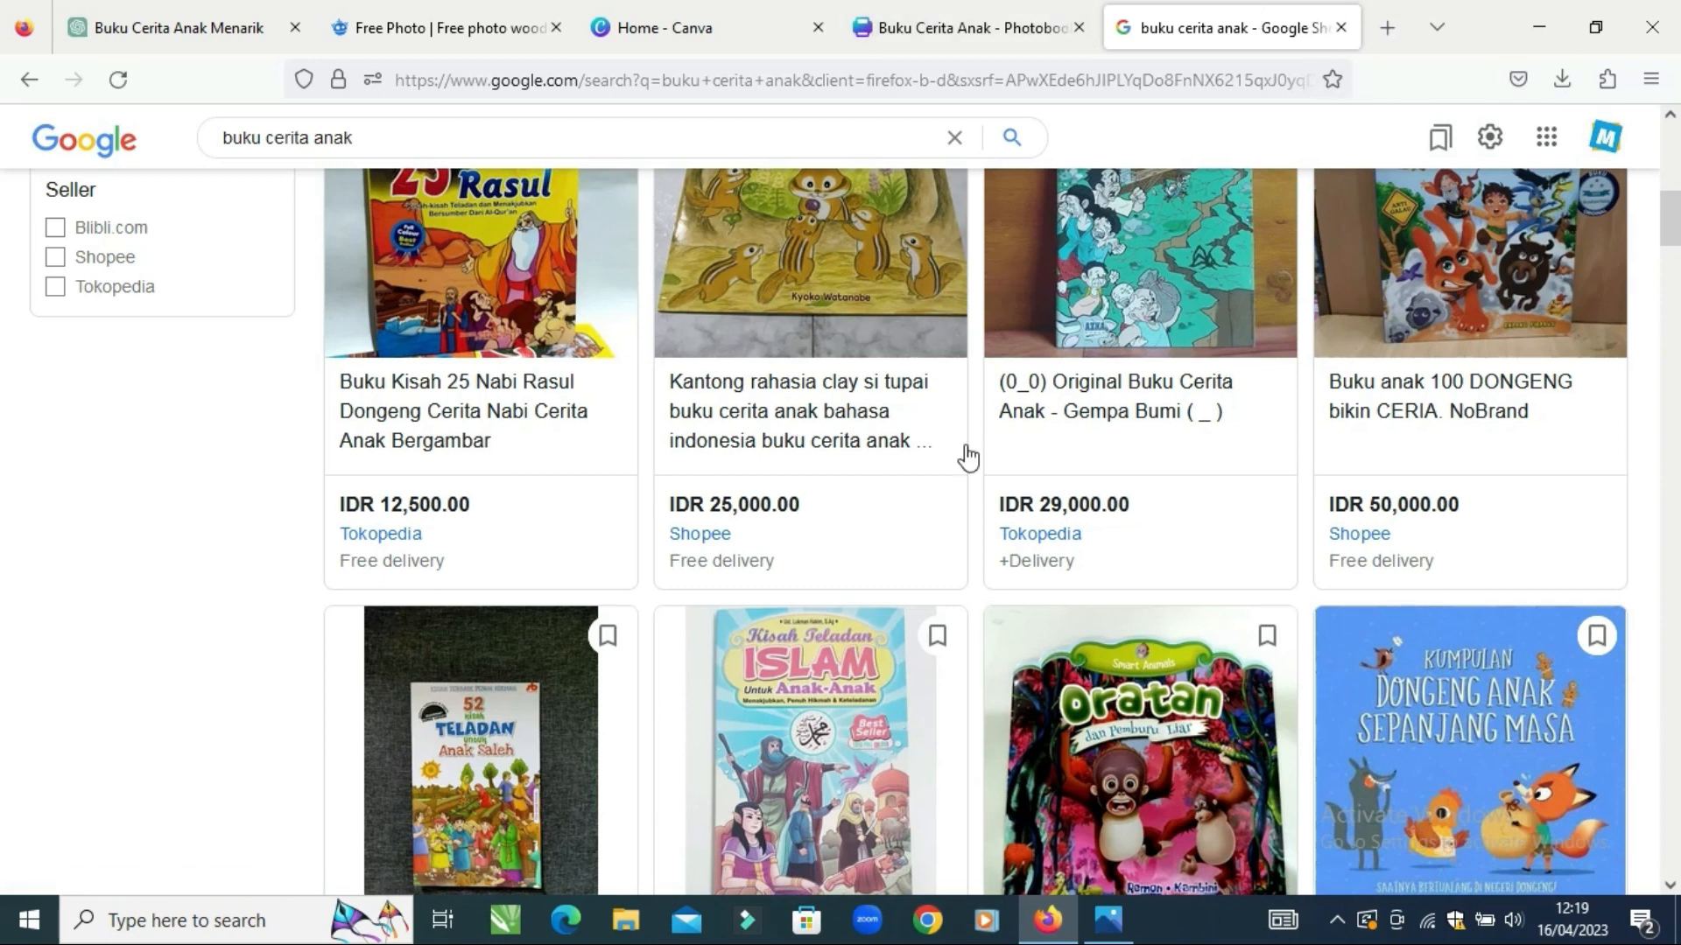
{"action": "left_click", "coordinate": [1110, 921]}
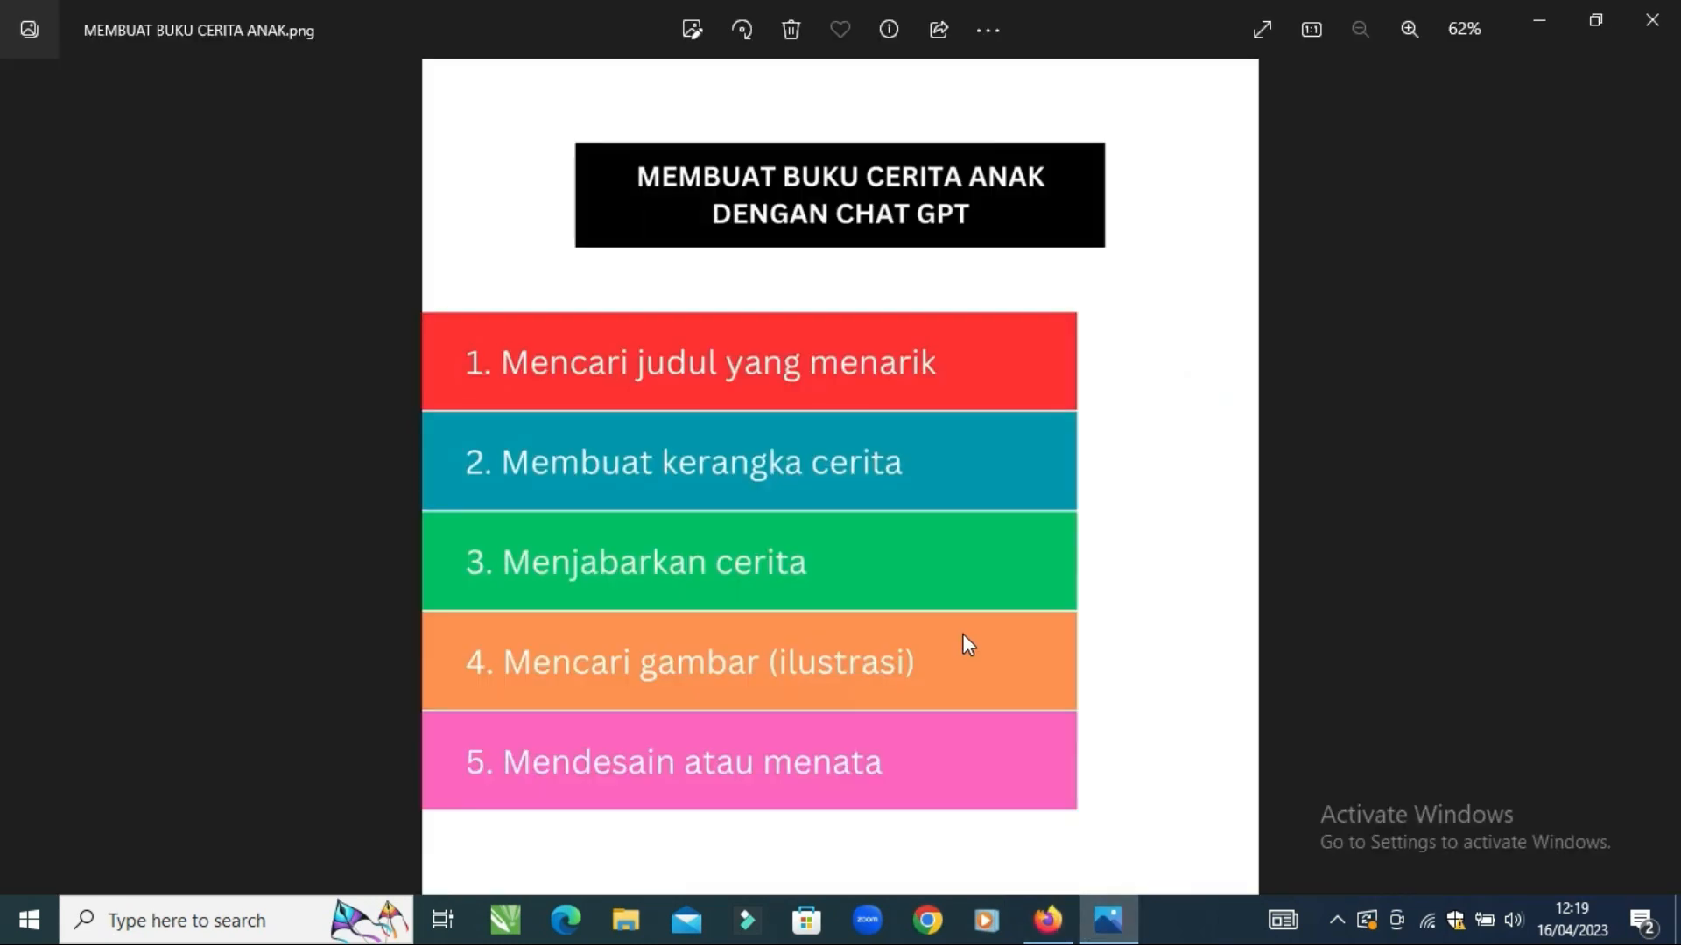